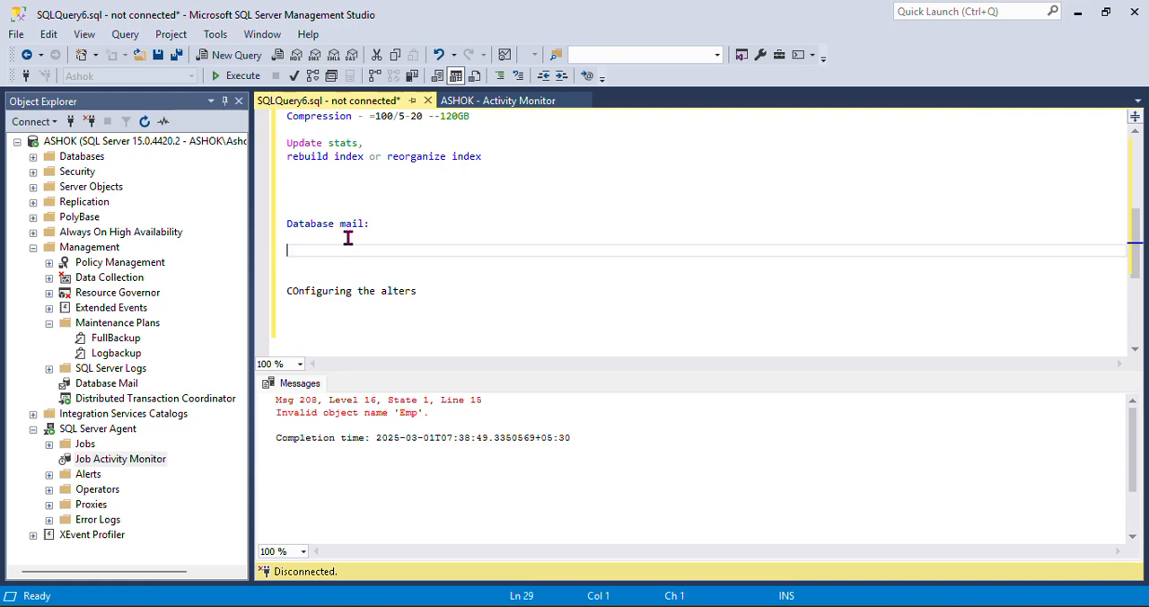
Open the Job Activity Monitor to check the status and schedule of the backup jobs, and return to the query editor
left_click(126, 144)
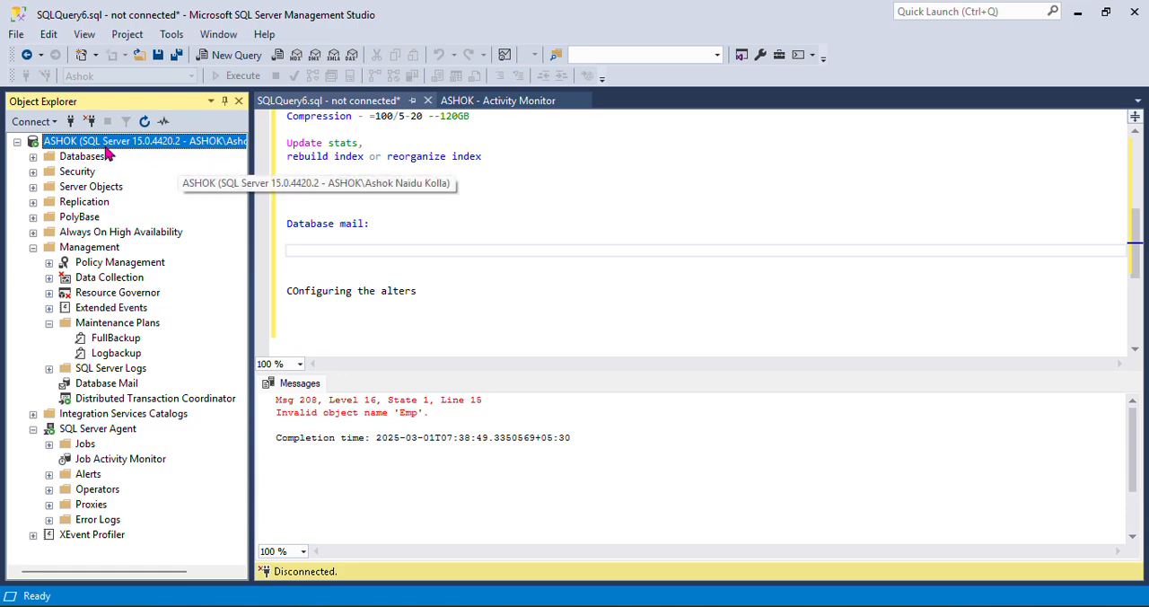
double_click(106, 460)
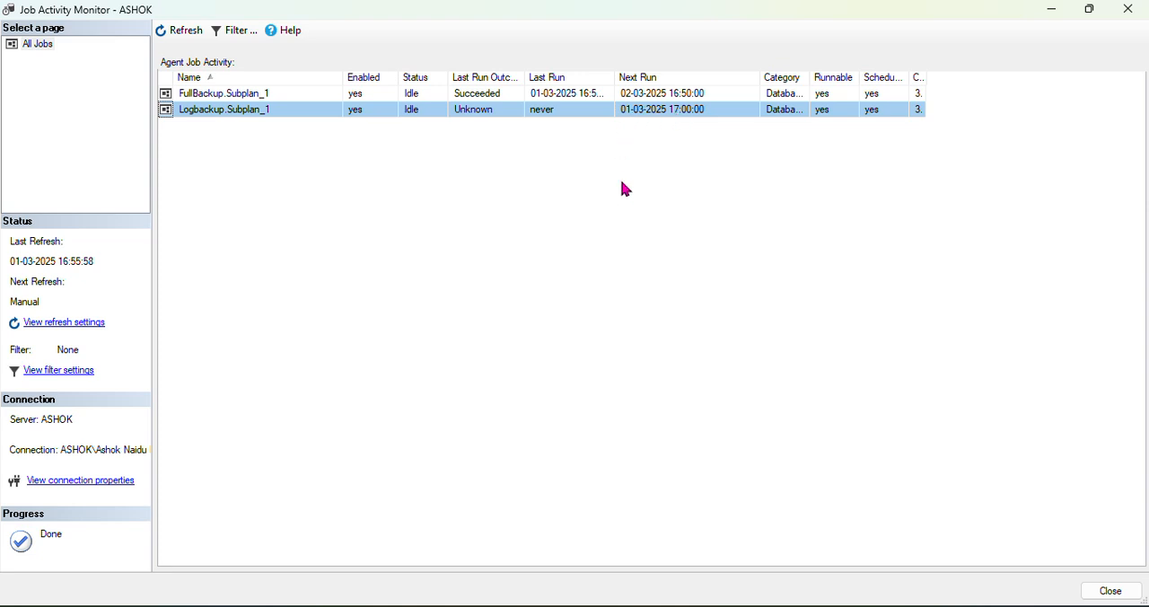
key("alt+Tab")
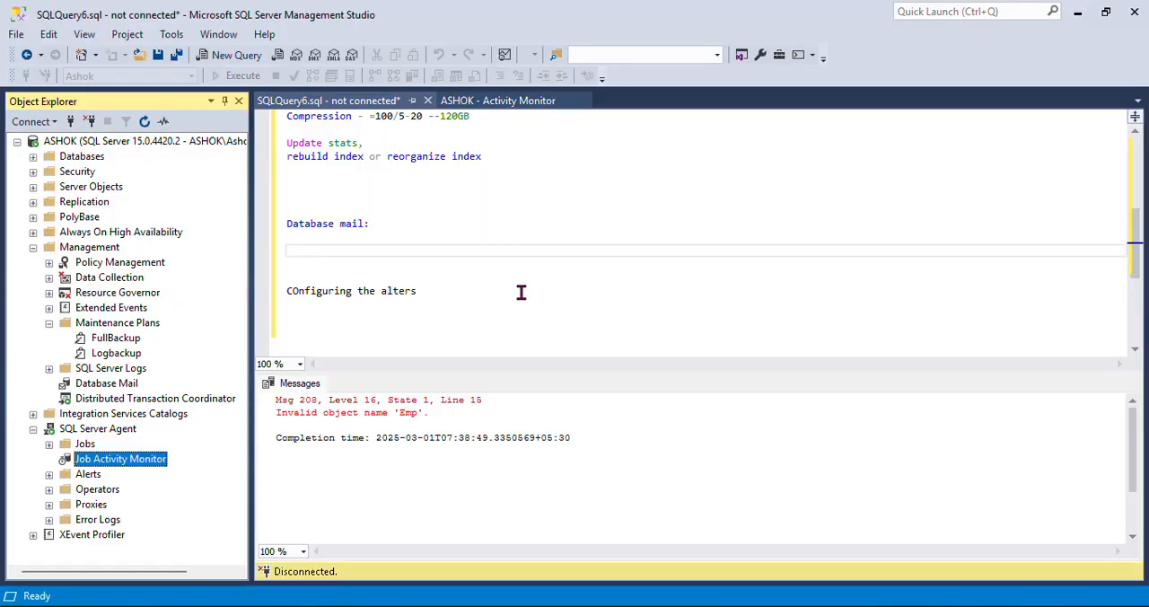
Add the note "1200 server ---3 servers --1 job fail --mail altert" below the "Database mail:" heading in the query
left_click(394, 243)
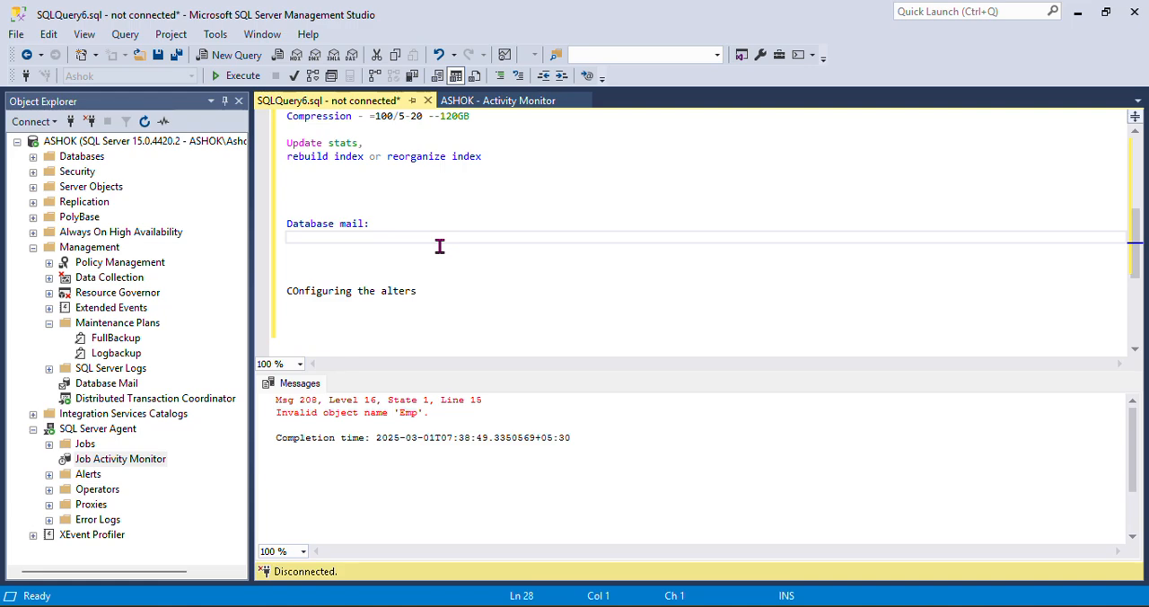
key("Return")
type("12")
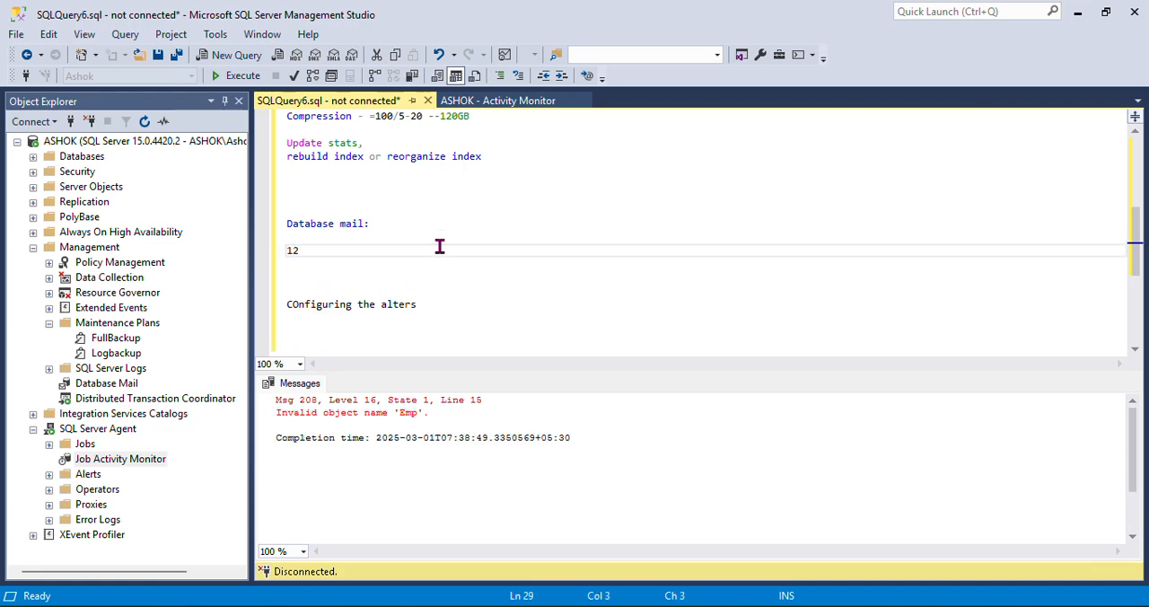
type("000")
key("BackSpace")
type("server ")
type("--")
type("-2")
key("BackSpace")
key("BackSpace")
type("4")
key("BackSpace")
type("3 servers --1 job fail --")
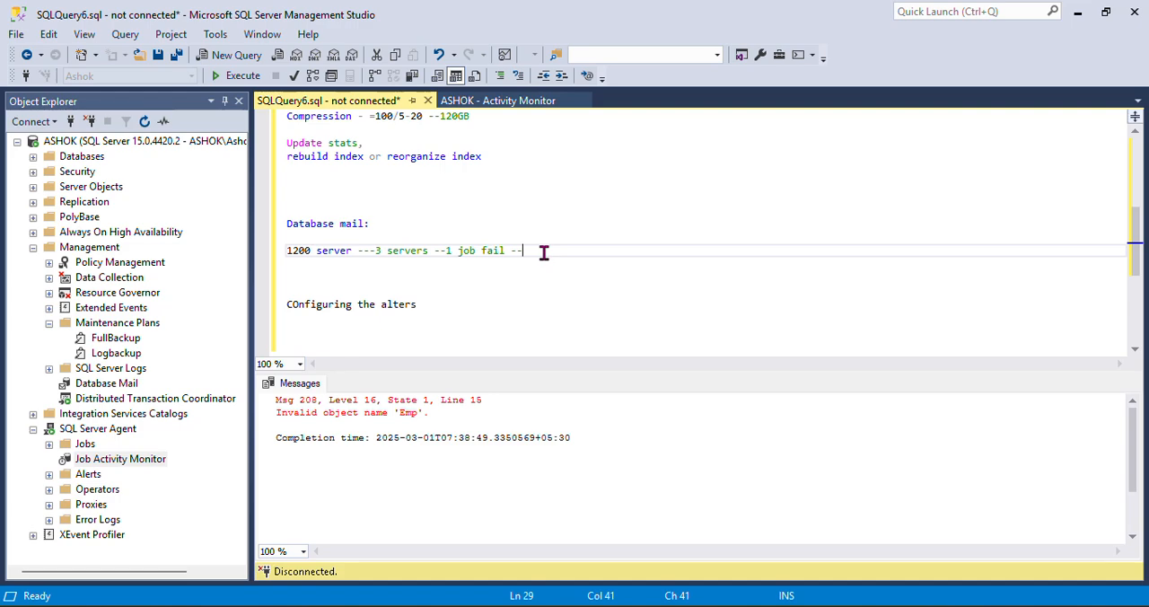
type("mail altert")
left_click_drag(444, 252, 503, 255)
left_click(626, 299)
left_click_drag(605, 253, 446, 252)
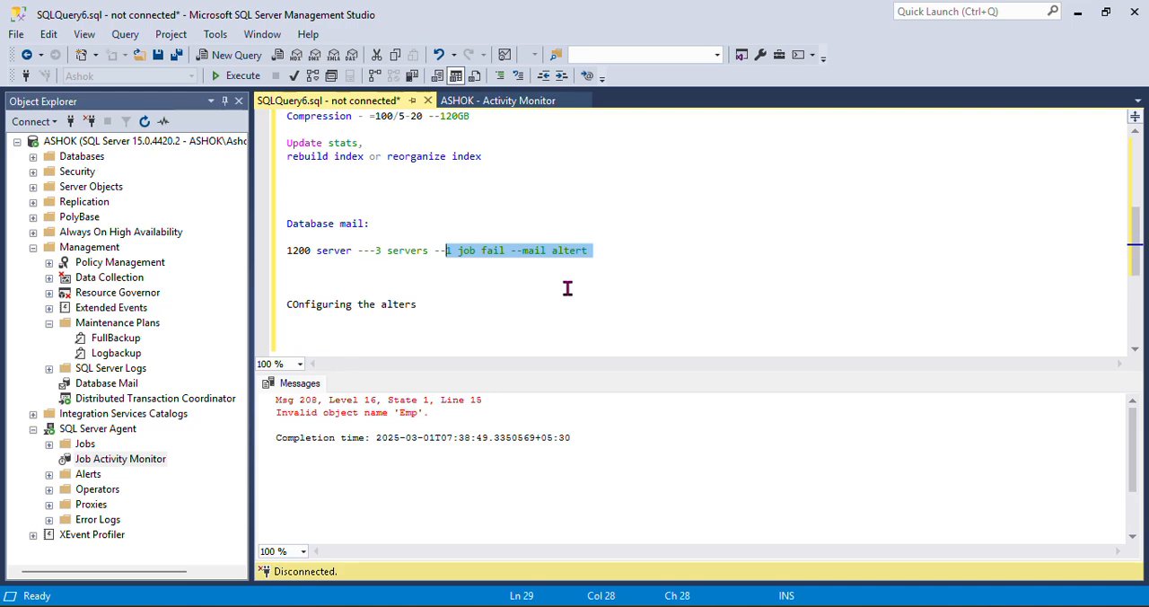
Add a note line above "COnfiguring the alters" reading "DL( Group mail --" followed by the DBA group's e-mail address
left_click(487, 274)
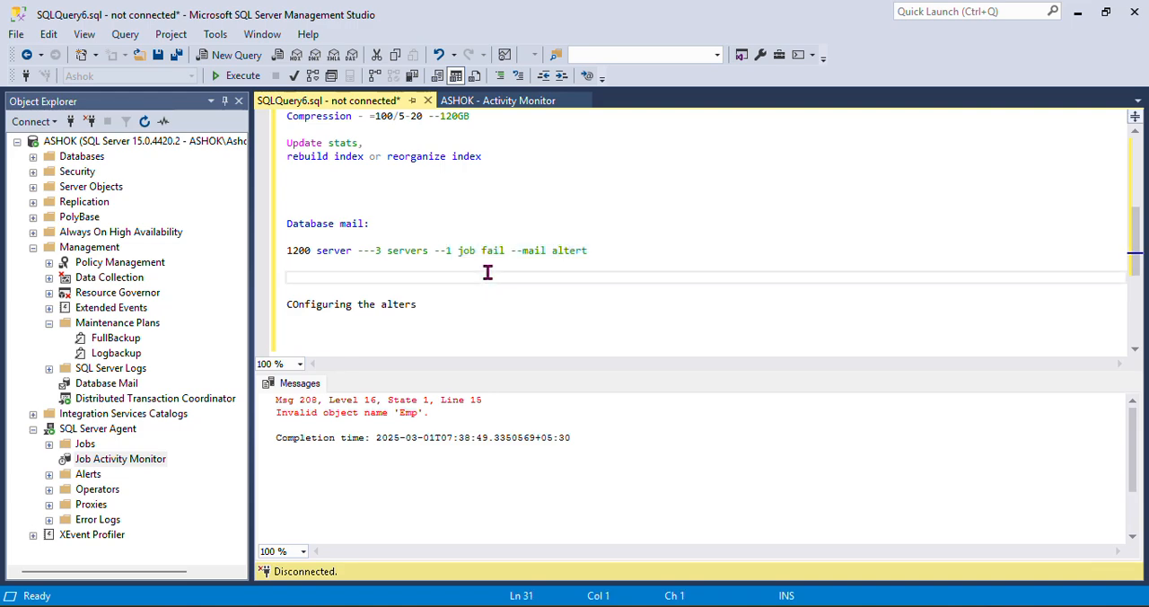
type("DL")
type("( G")
type("roup mail ")
type("/")
type("-")
type("L@ DB")
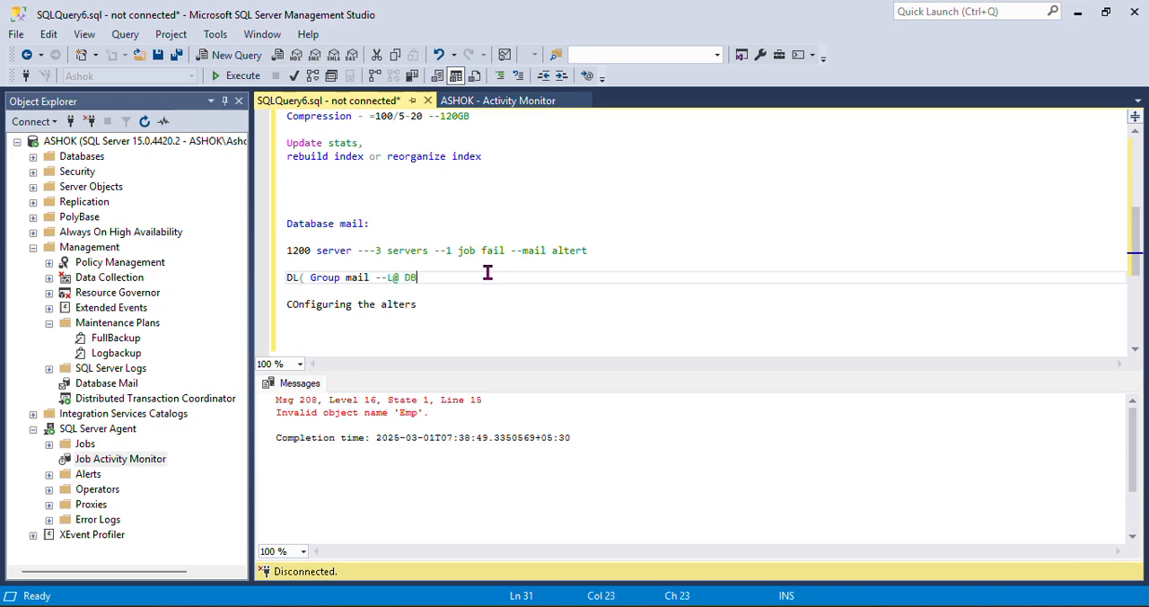
key("BackSpace")
key("BackSpace")
key("BackSpace")
key("BackSpace")
type("2D")
key("BackSpace")
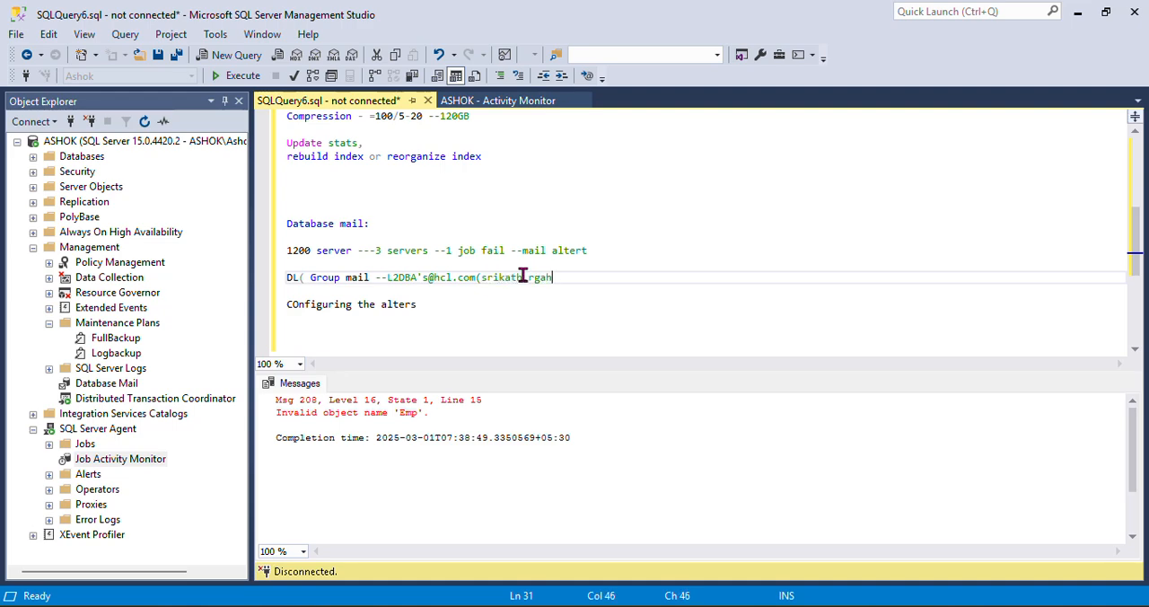
Append an opening parenthesis and two group members' first names, separated by a comma, after the group e-mail address
key("BackSpace")
key("BackSpace")
key("BackSpace")
type("aghu")
left_click_drag(481, 277, 731, 293)
left_click(674, 285)
left_click(608, 278)
left_click(387, 279)
left_click_drag(387, 278, 474, 278)
left_click(468, 285)
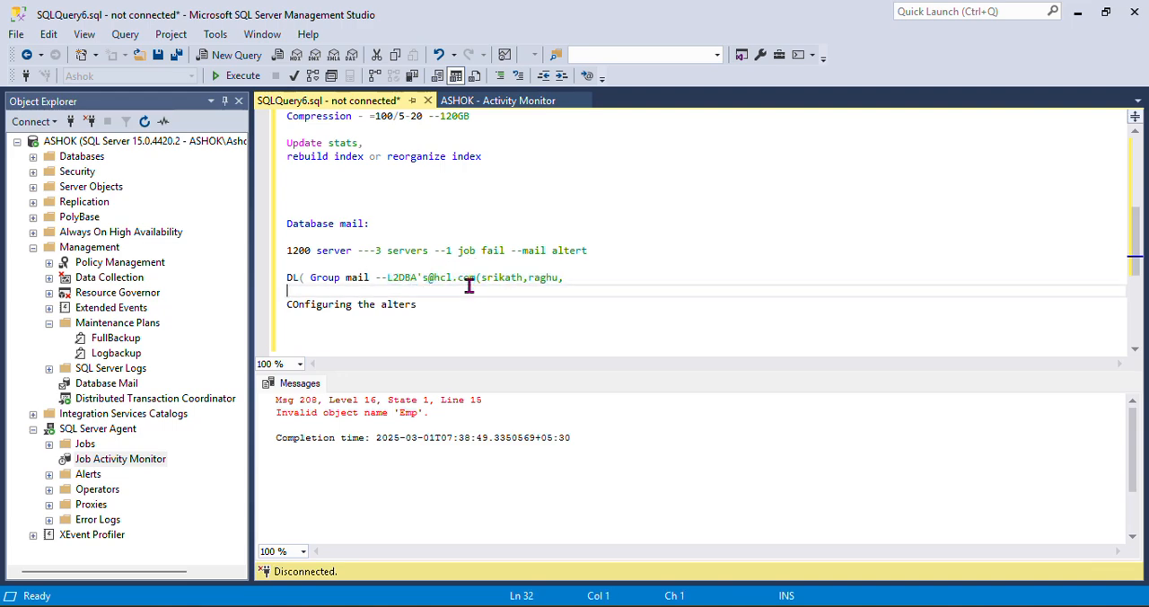
double_click(476, 252)
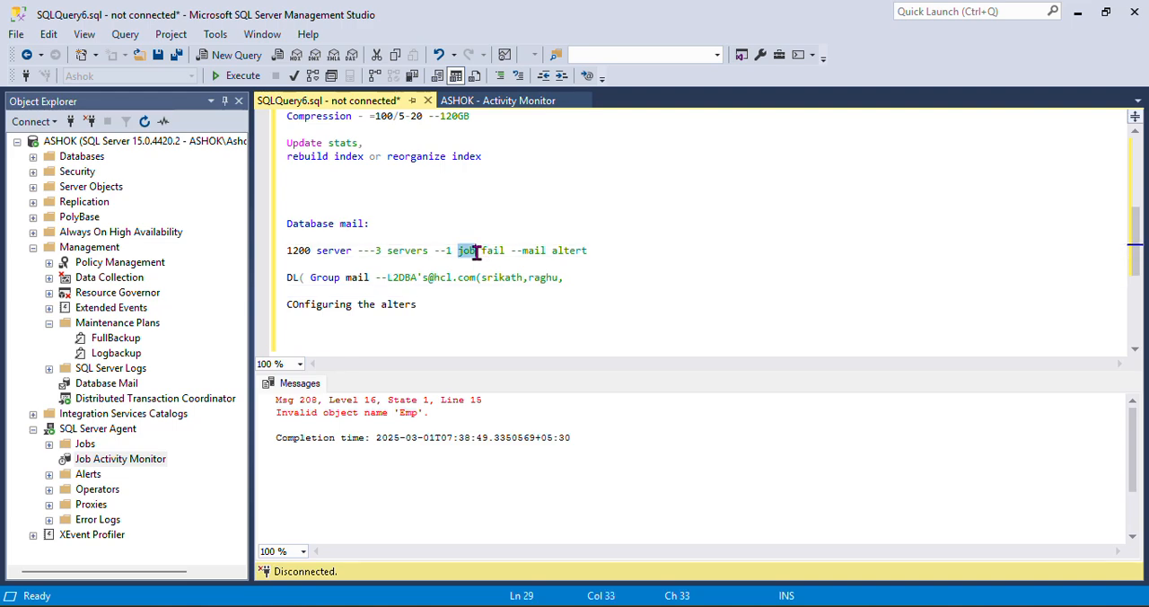
left_click(558, 239)
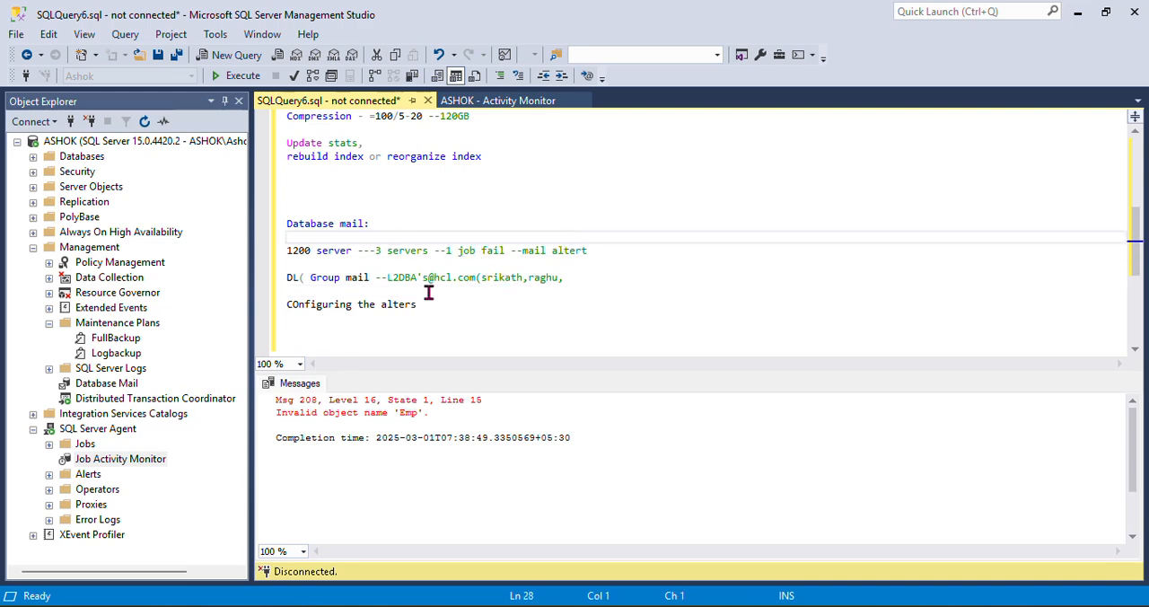
left_click_drag(380, 278, 440, 278)
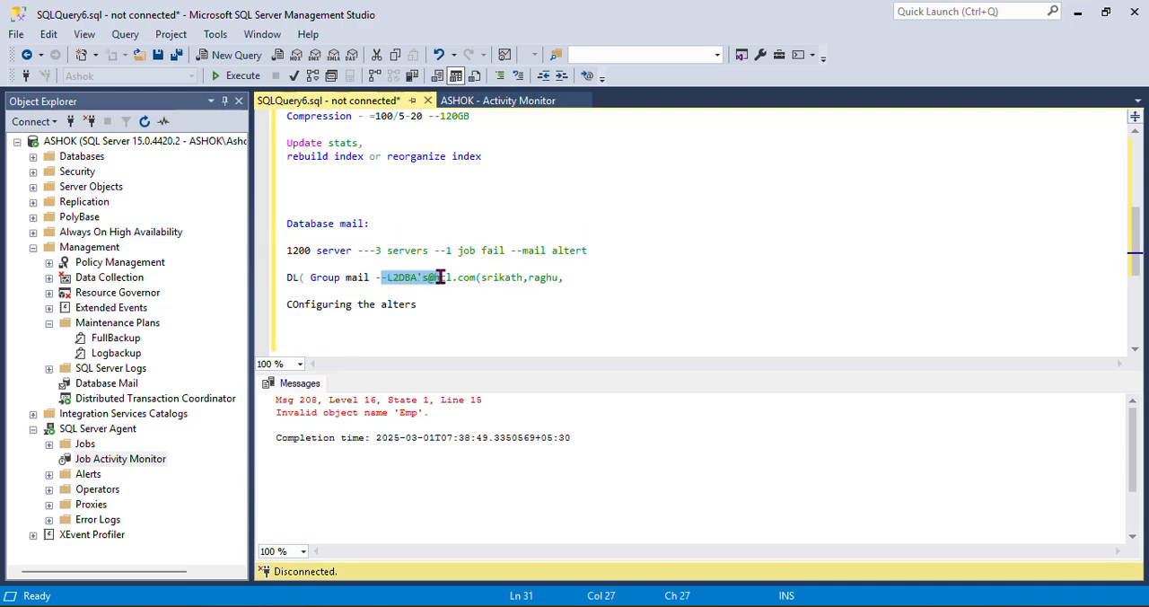
left_click(503, 316)
left_click(588, 277)
left_click_drag(588, 276, 286, 279)
left_click(562, 313)
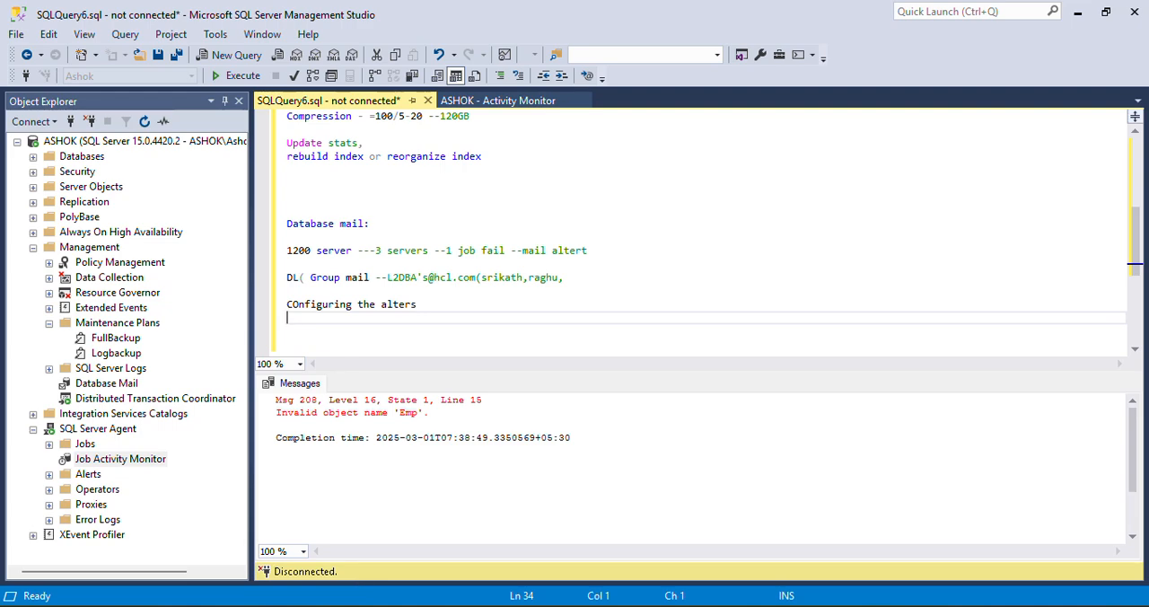
Switch to File Explorer, examine the full and log backup files in the SQL Backup folder, and close that window
mouse_move(175, 601)
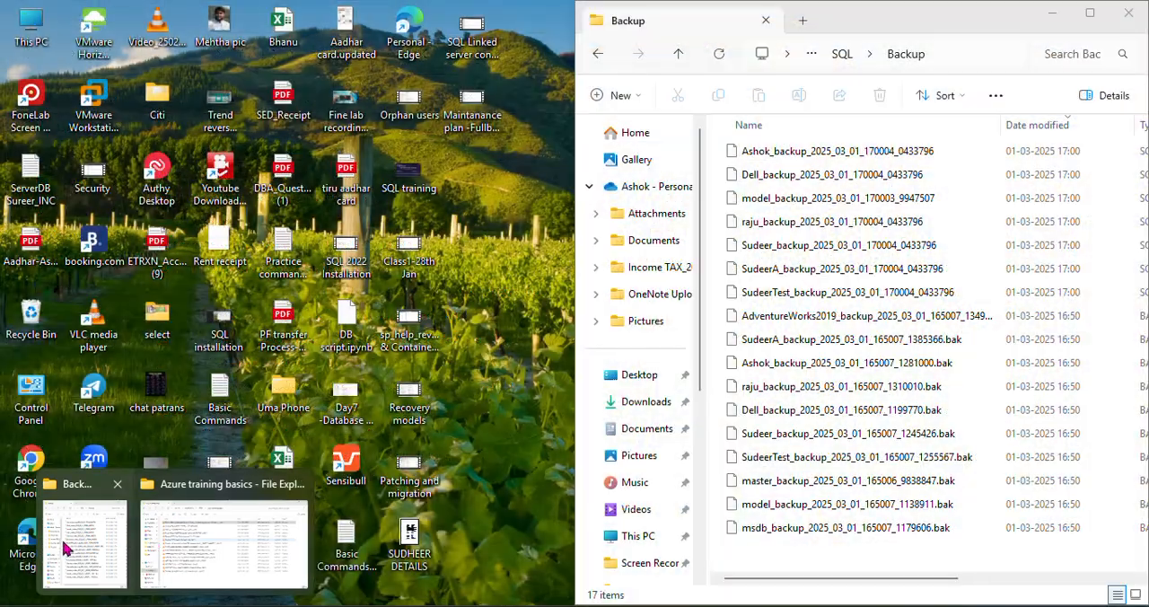
left_click(68, 545)
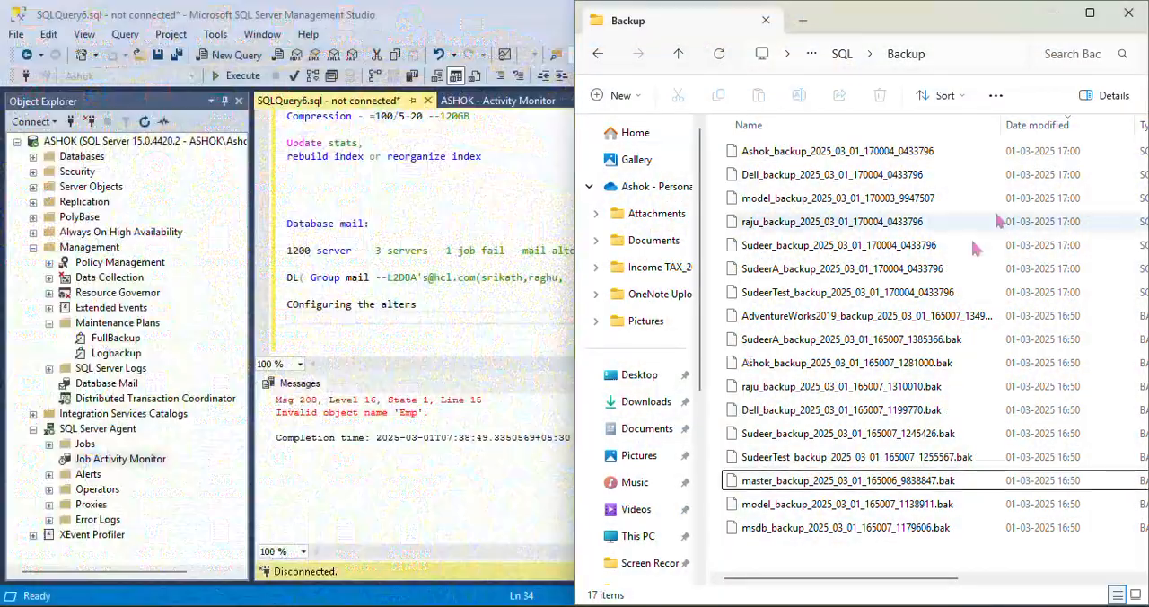
left_click(1090, 12)
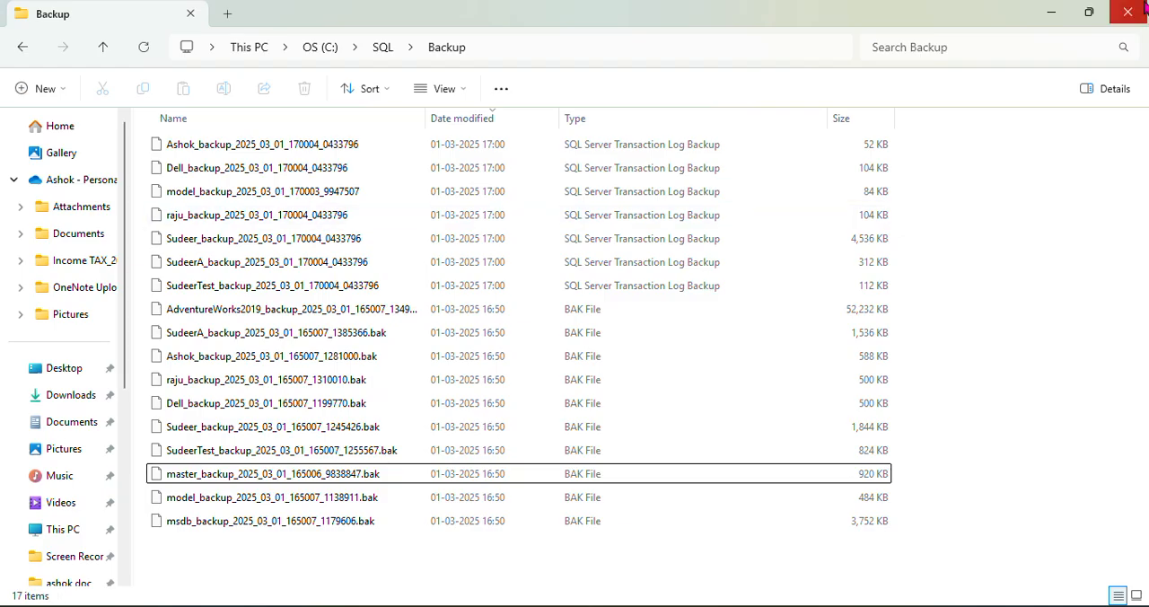
left_click(1129, 13)
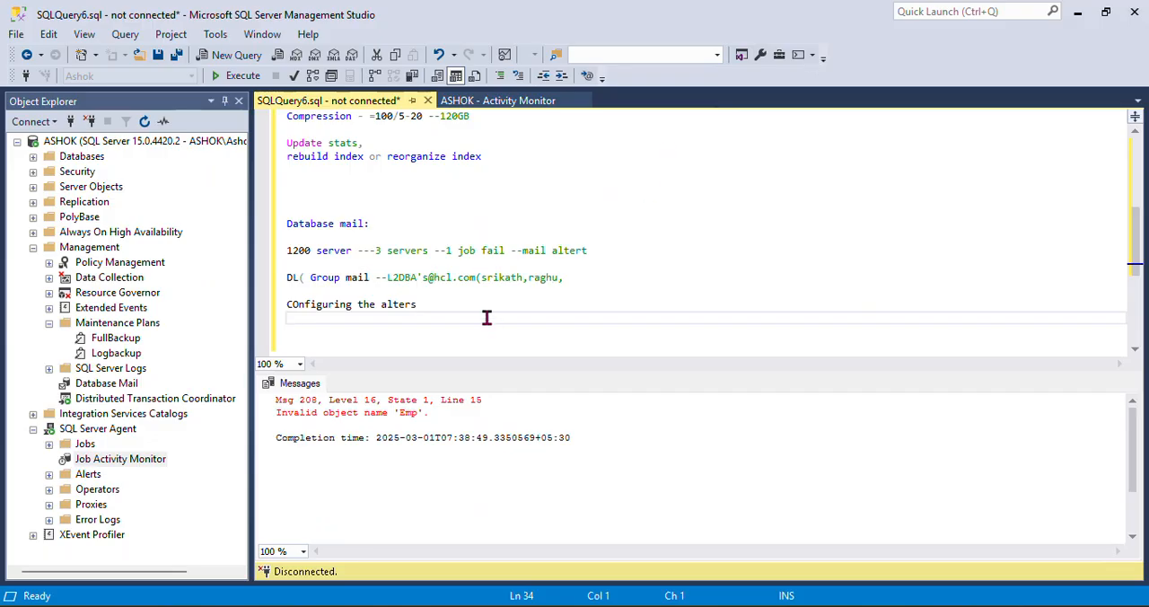
left_click(671, 286)
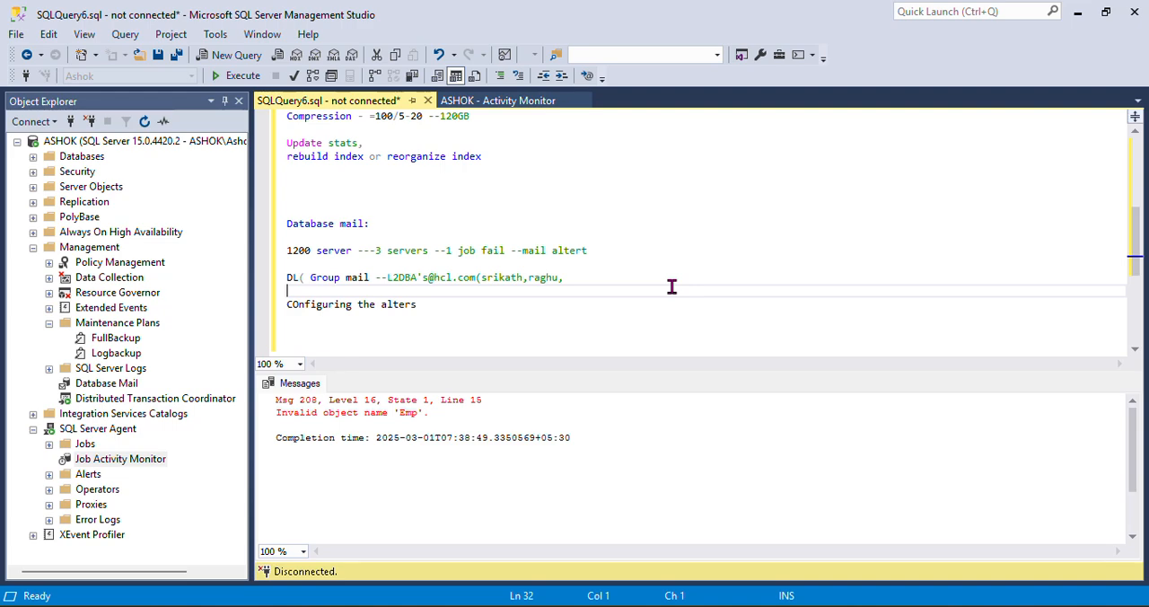
left_click_drag(393, 225, 301, 224)
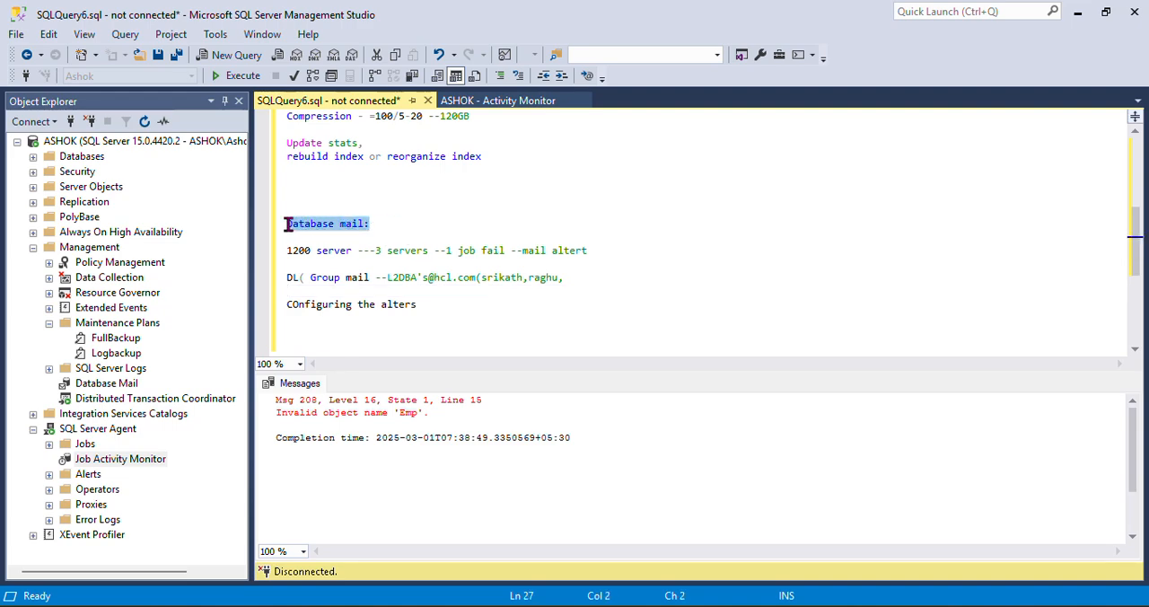
left_click(648, 252)
left_click_drag(378, 226, 273, 228)
Collapse the Maintenance Plans, Management and SQL Server Agent nodes in the server tree
left_click(49, 324)
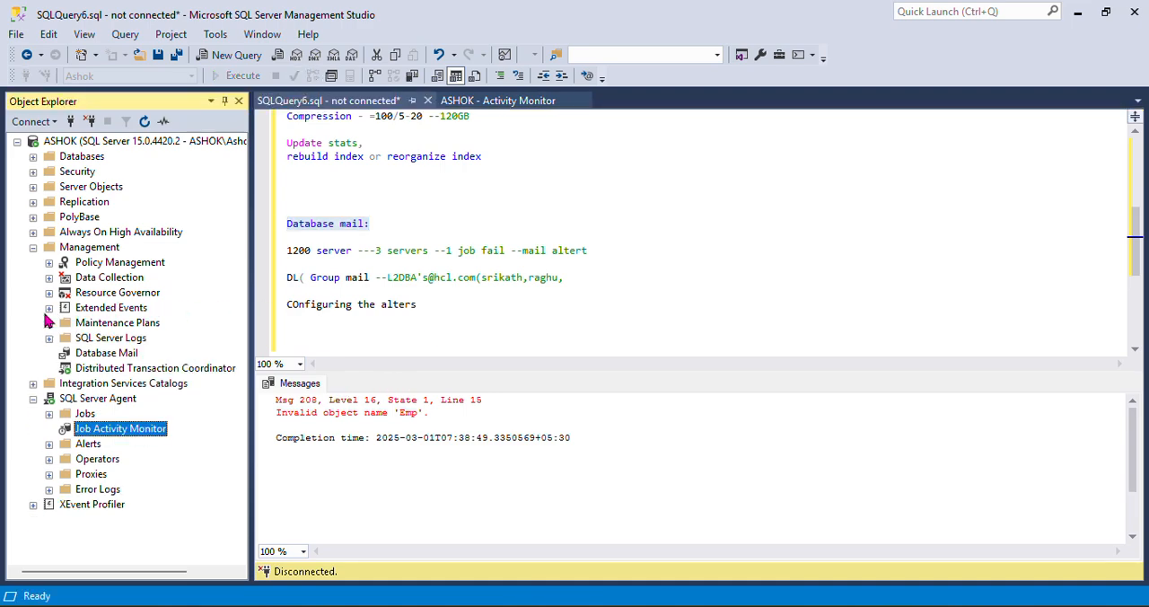
left_click(33, 246)
left_click(33, 278)
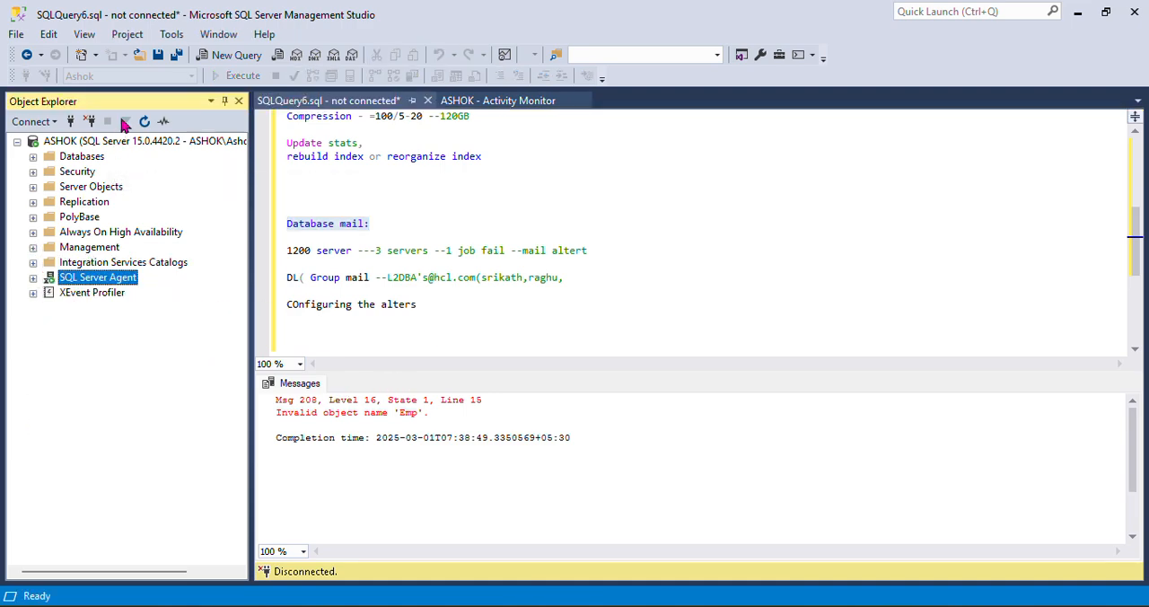
Disconnect the current server and reconnect to the same Database Engine using Windows Authentication
left_click(108, 141)
left_click(90, 122)
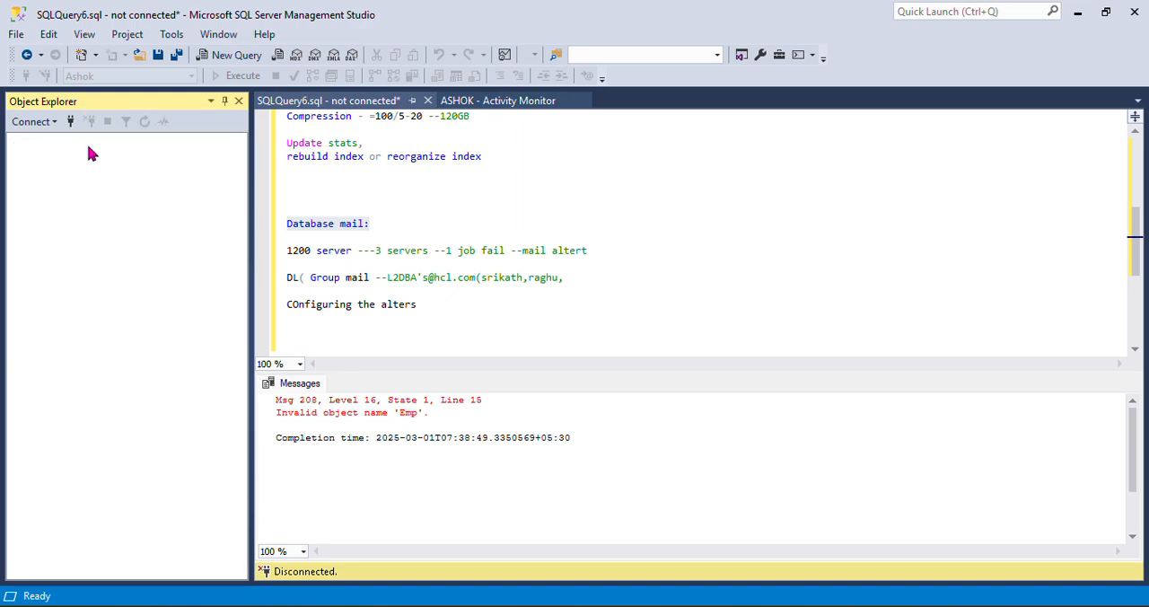
left_click(72, 121)
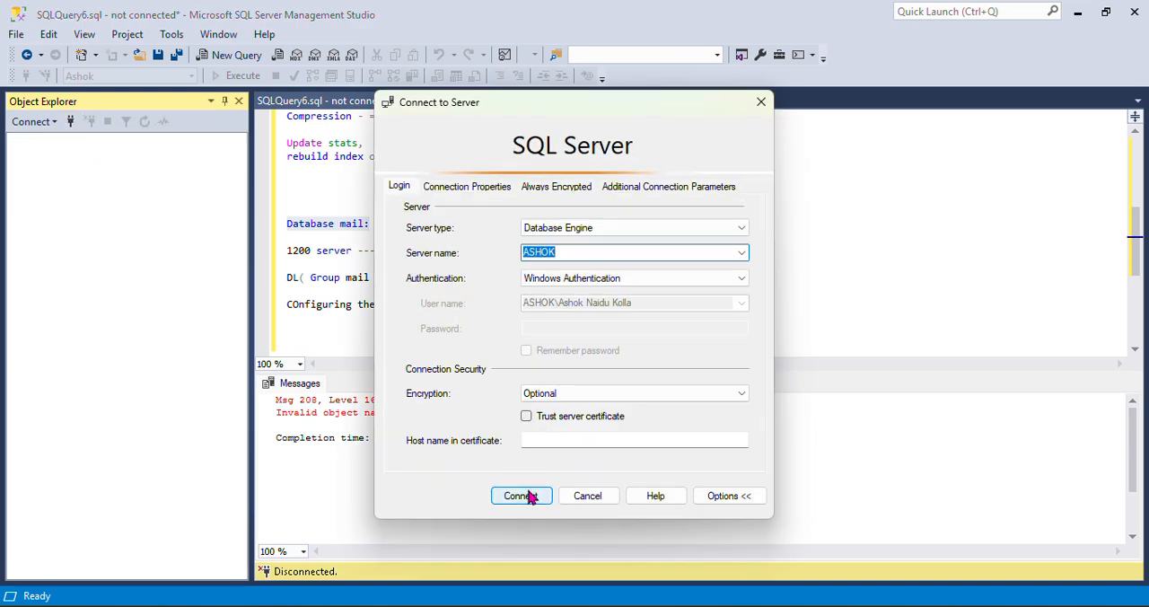
left_click(539, 496)
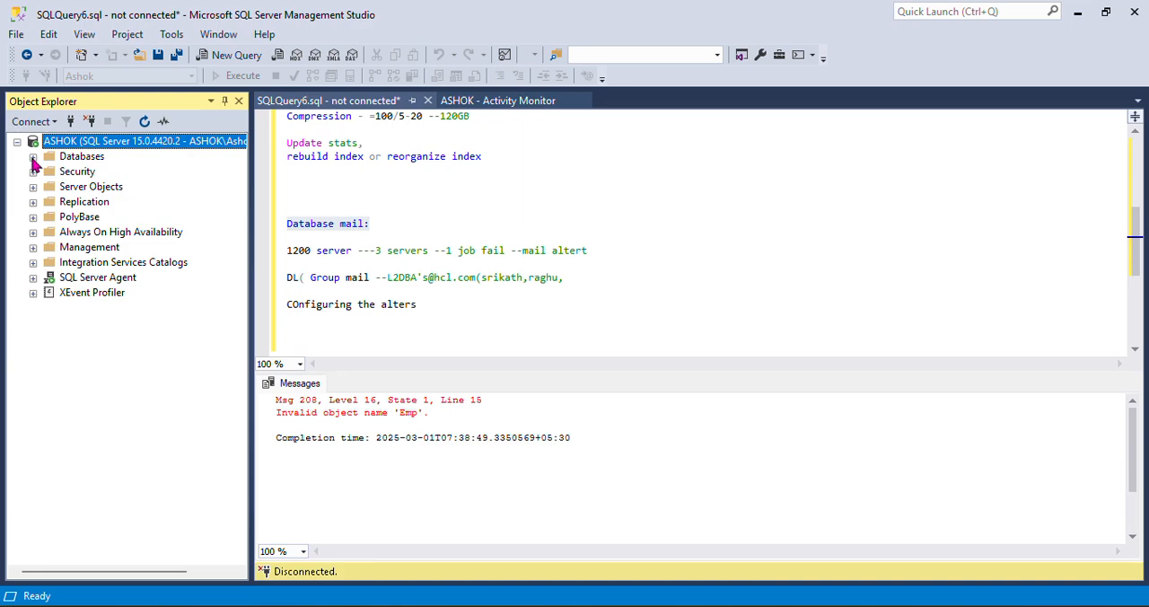
Start the Database Mail Configuration Wizard from the Management node and proceed with the "Set up Database Mail" task
left_click(33, 250)
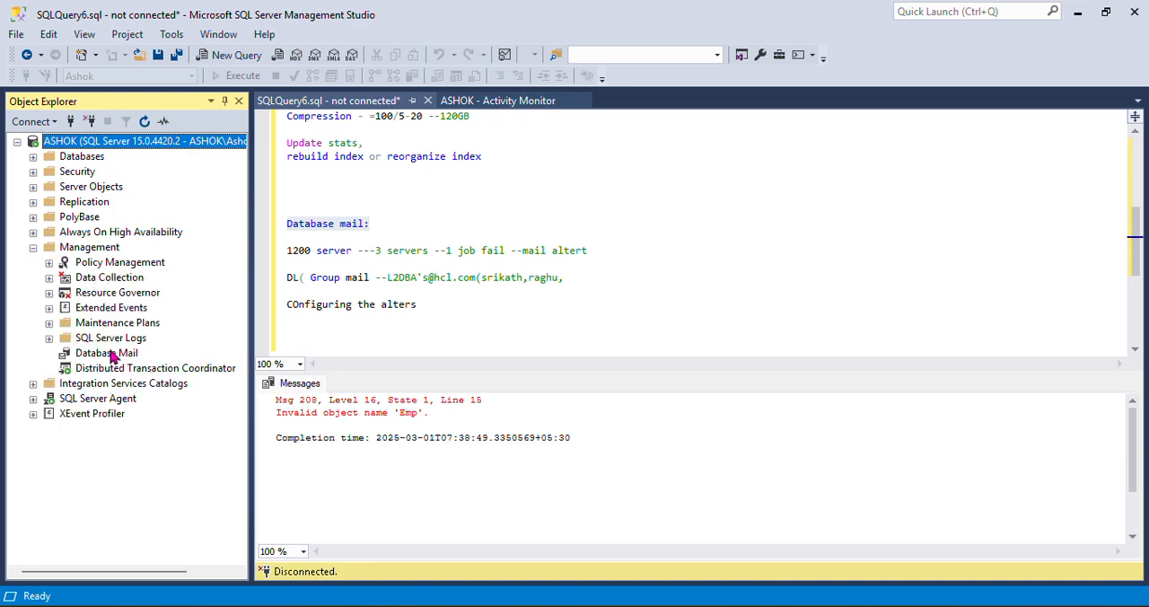
left_click(115, 356)
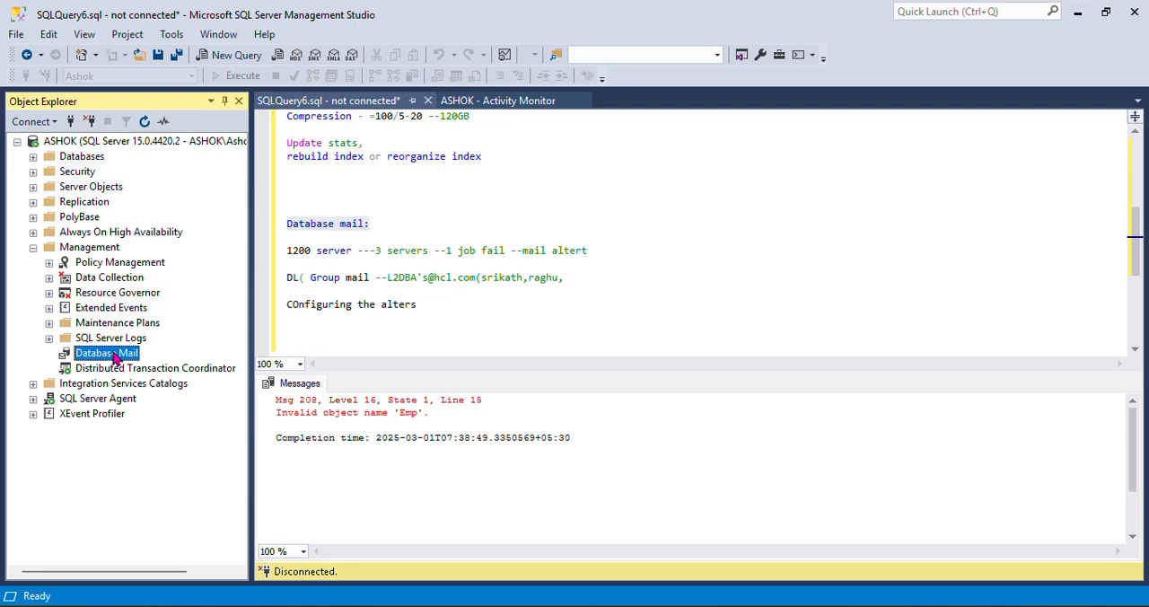
right_click(115, 357)
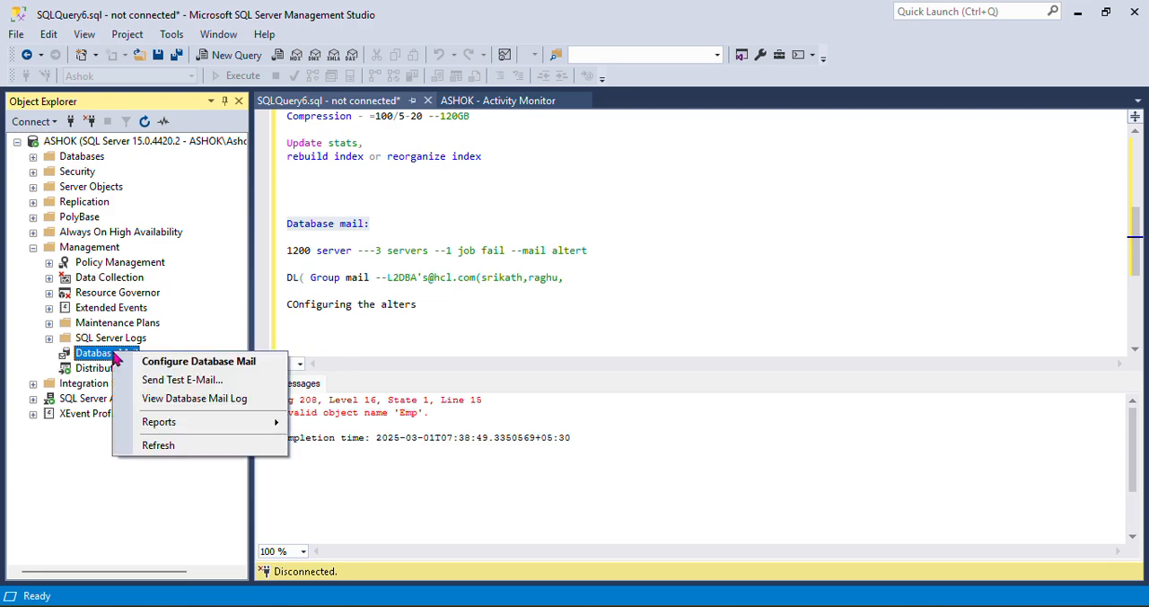
left_click(207, 362)
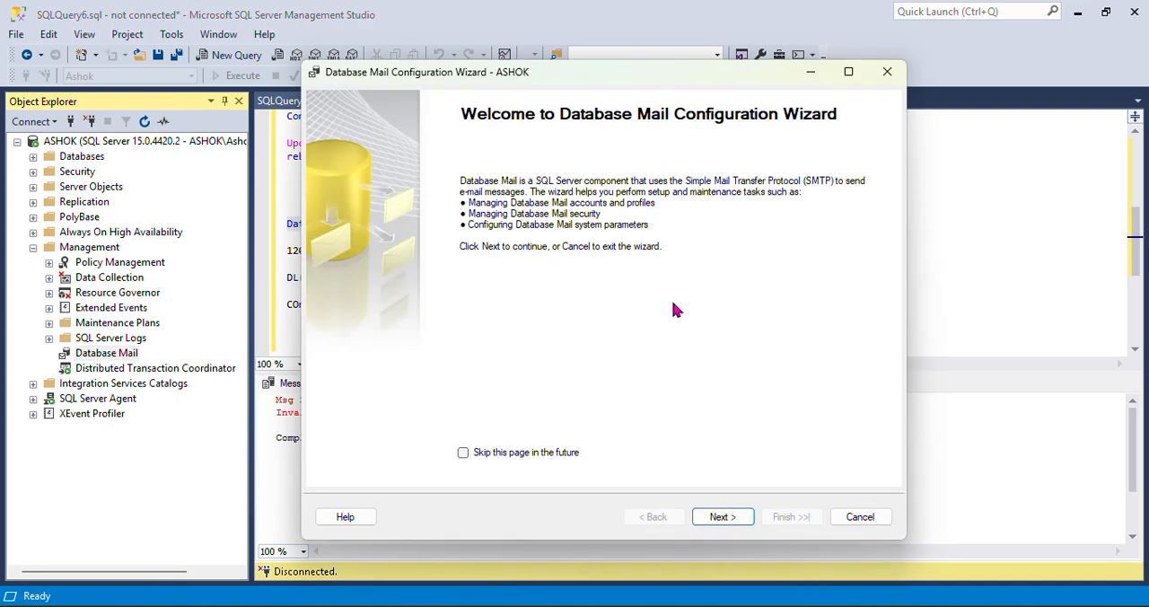
left_click(723, 518)
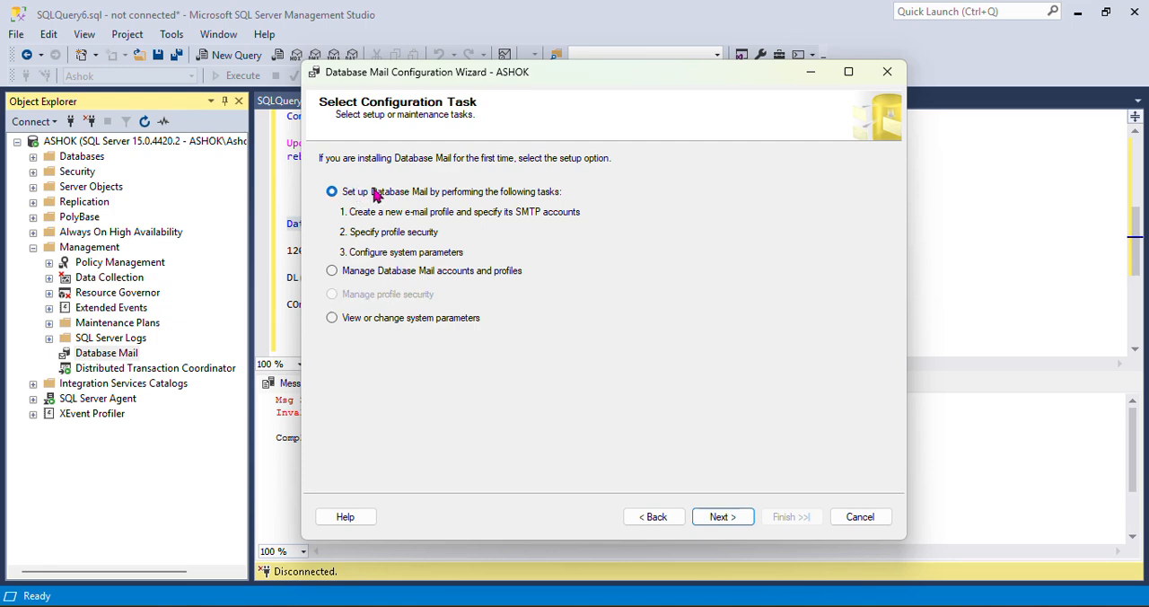
left_click(722, 517)
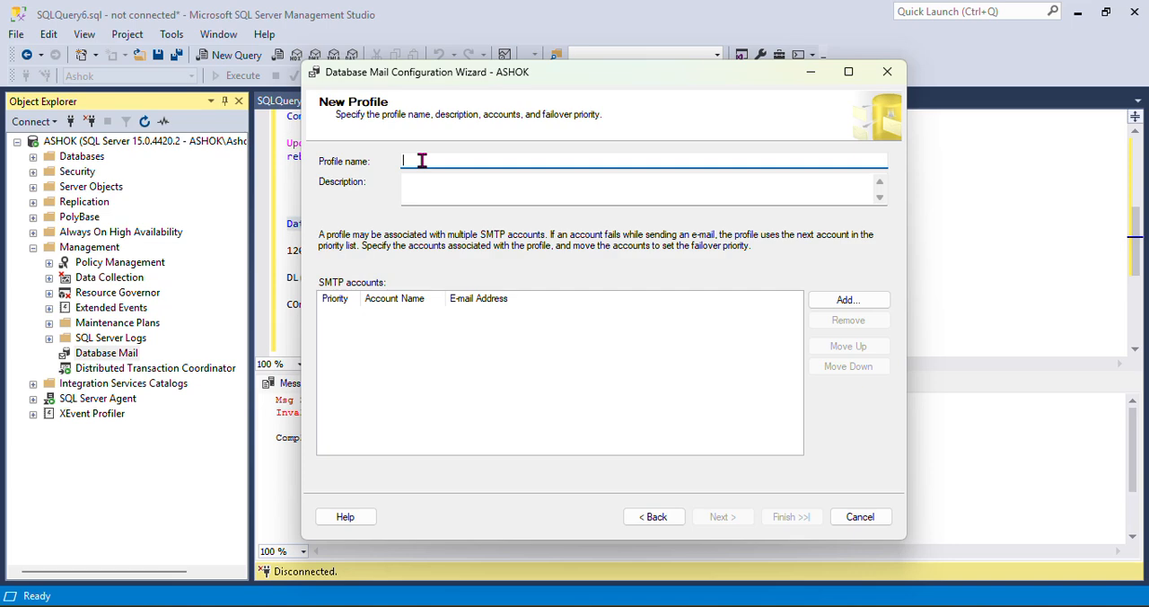
Name the new mail profile "hyd" and give it the description "Alters for JOB failure"
type("A")
left_click(428, 188)
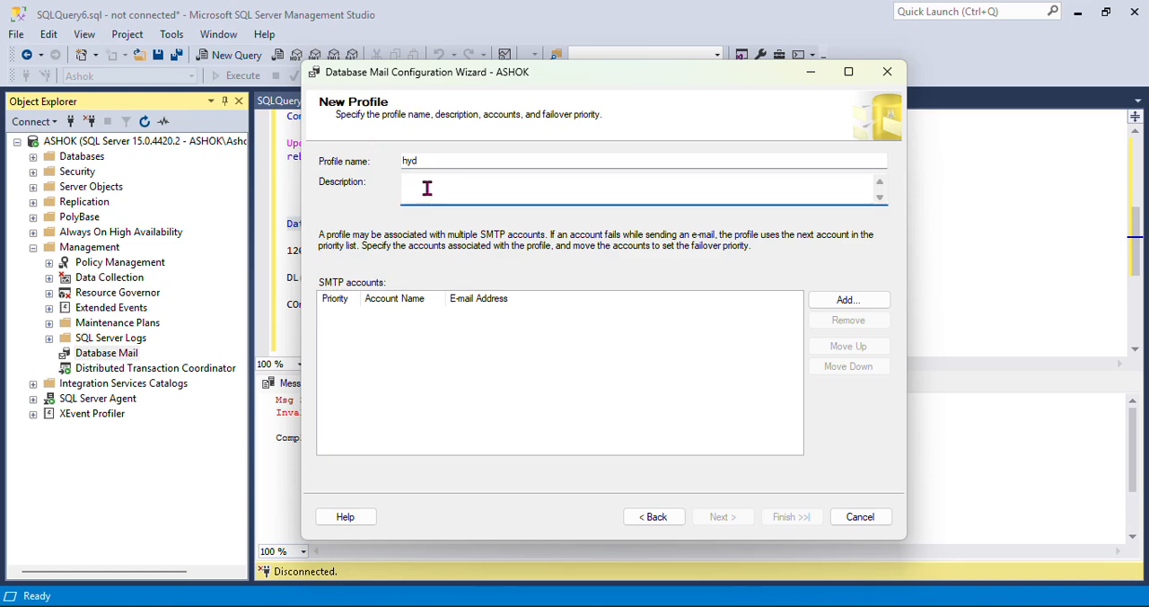
type("Alters for H+JO")
key("BackSpace")
key("BackSpace")
key("BackSpace")
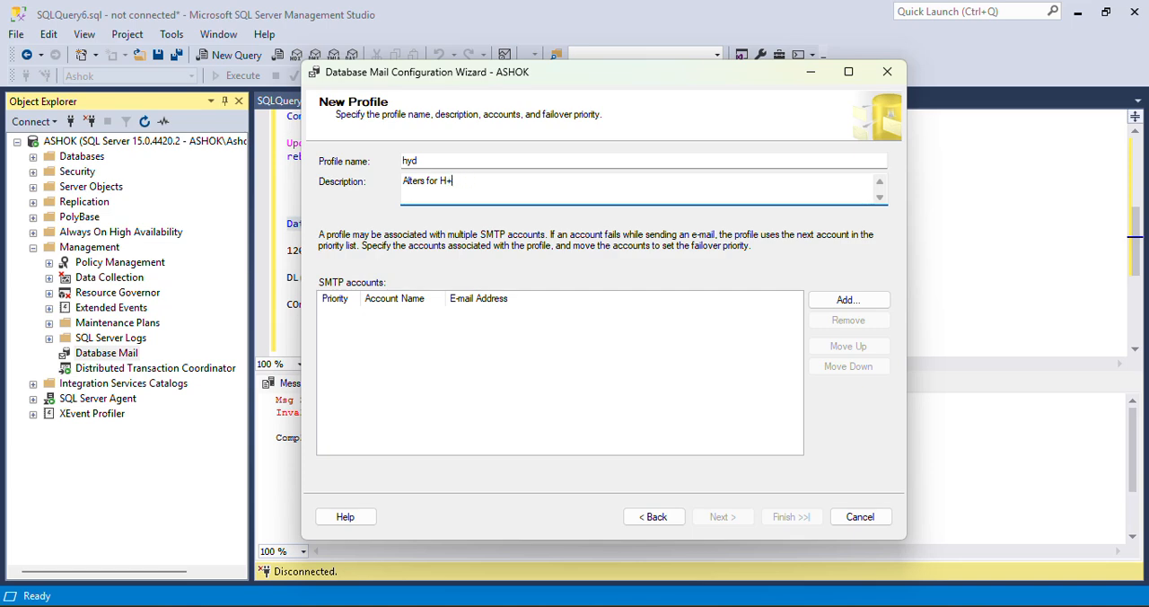
type("B failure")
left_click(518, 329)
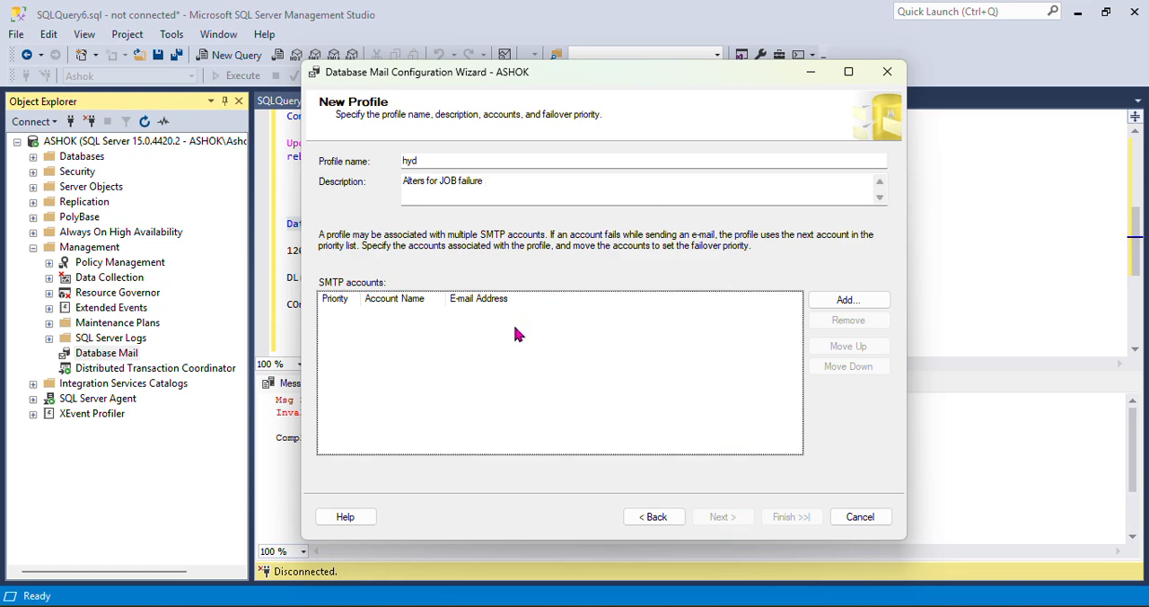
Add a new SMTP account to the profile and use the sender's e-mail address from the OneNote notes as its account name
left_click(848, 301)
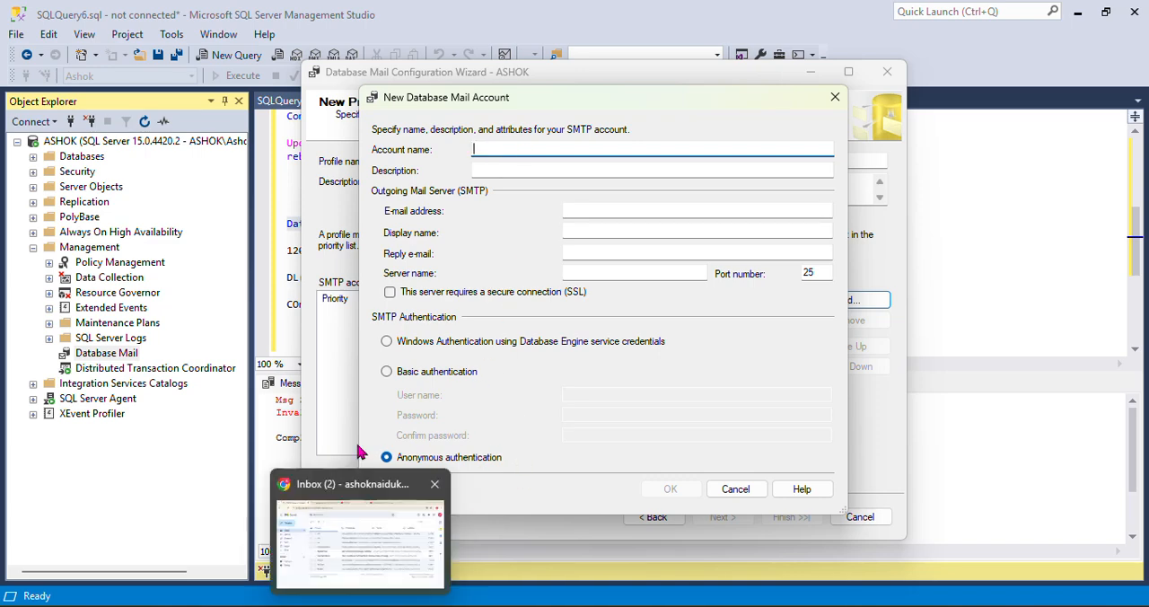
left_click(324, 534)
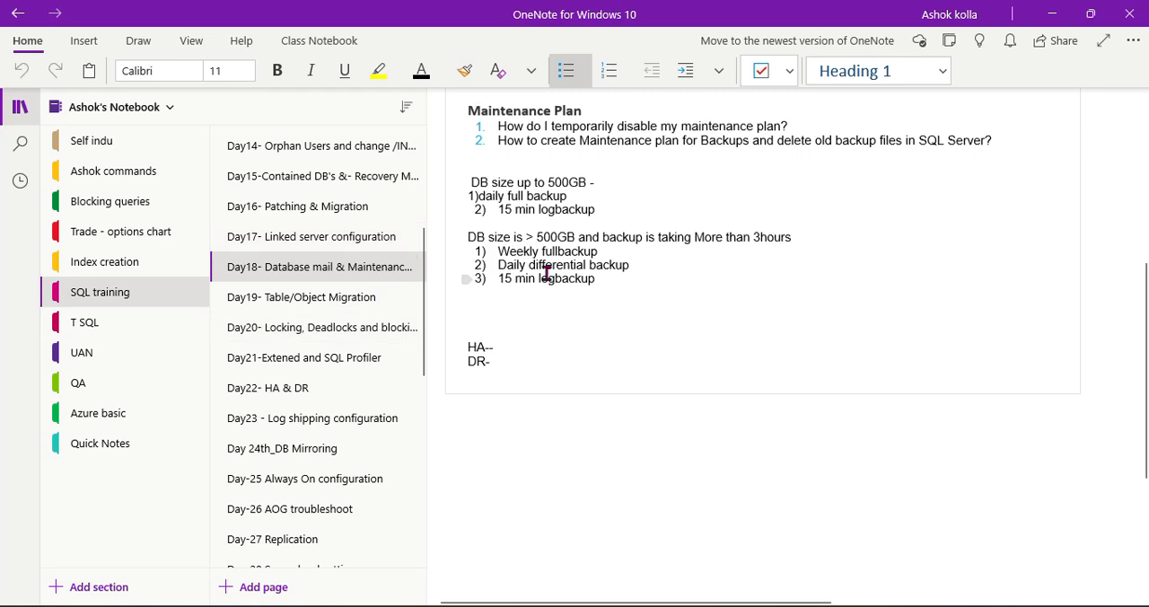
scroll(574, 297, "up", 5)
left_click_drag(639, 396, 465, 395)
key("ctrl+c")
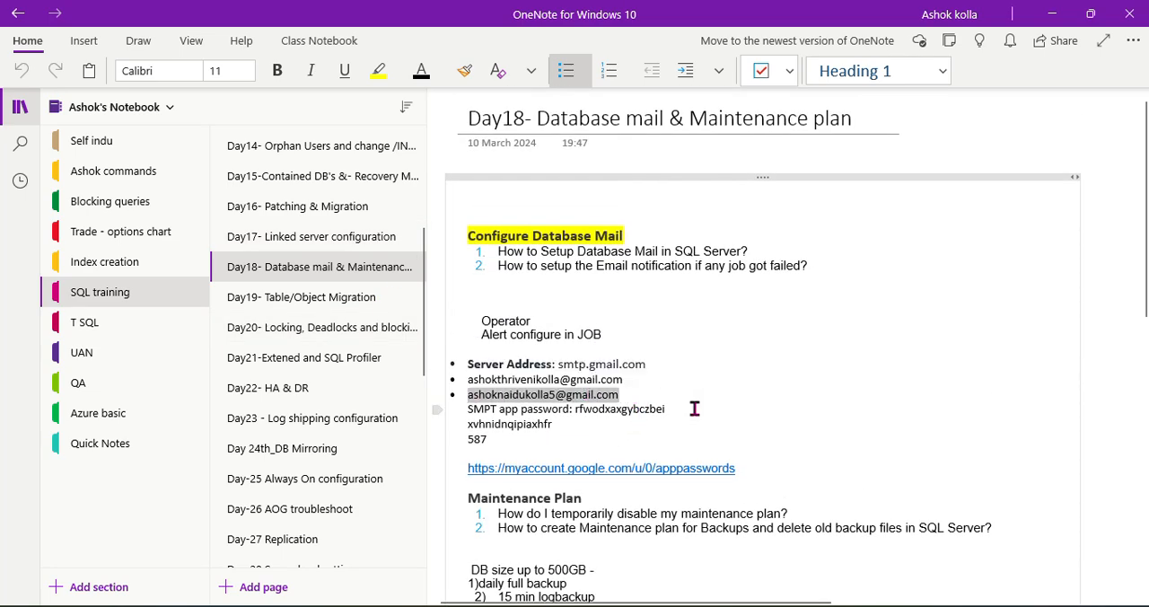
key("alt+Tab")
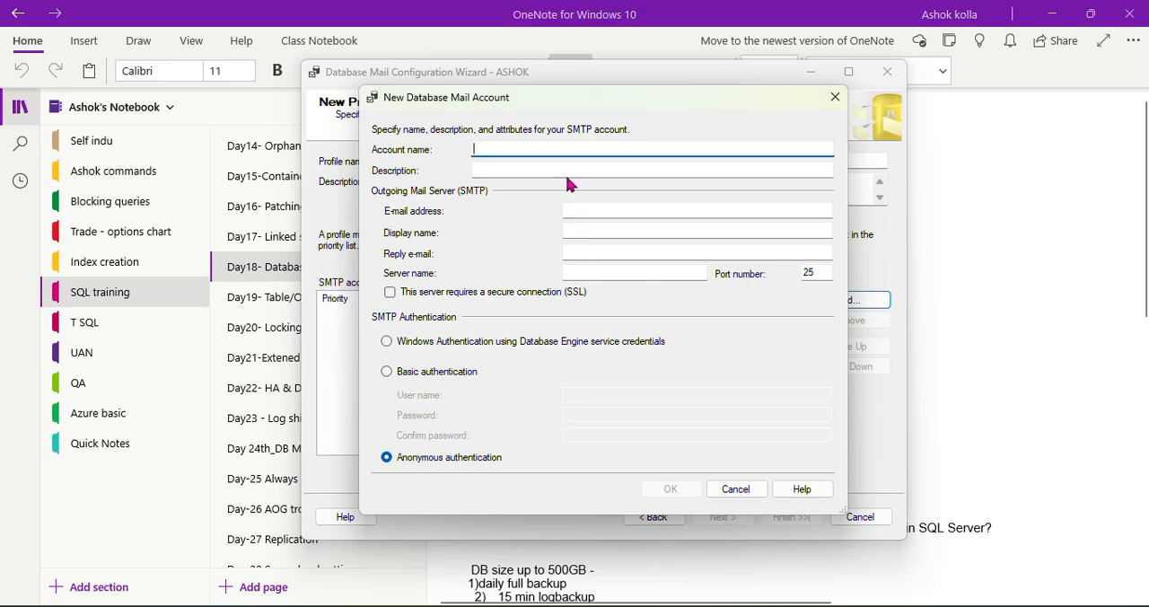
key("ctrl+v")
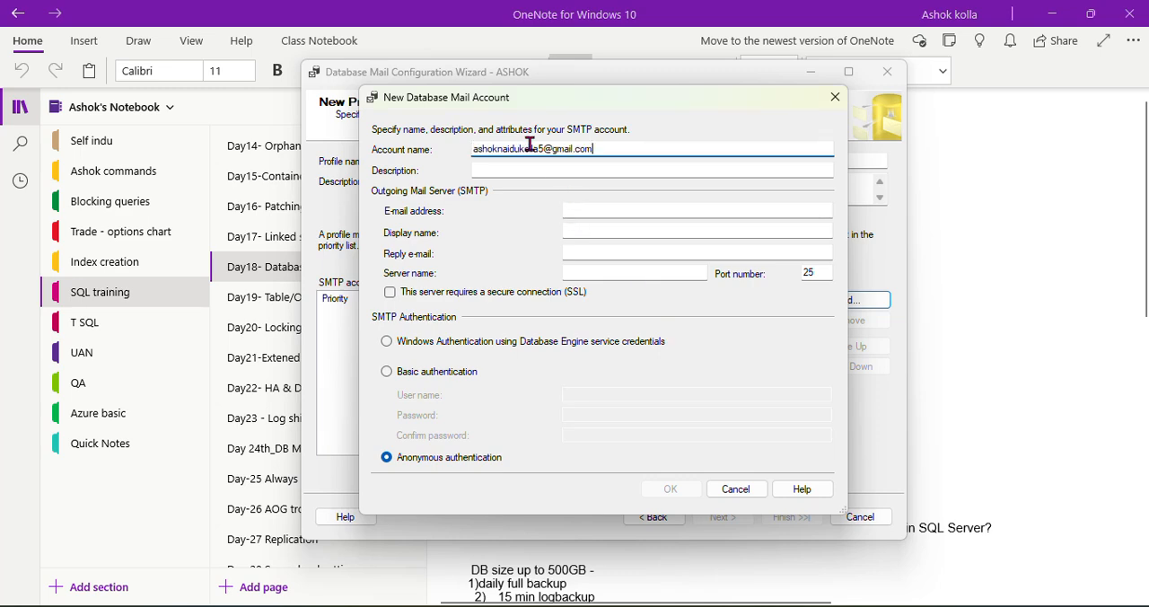
left_click(579, 166)
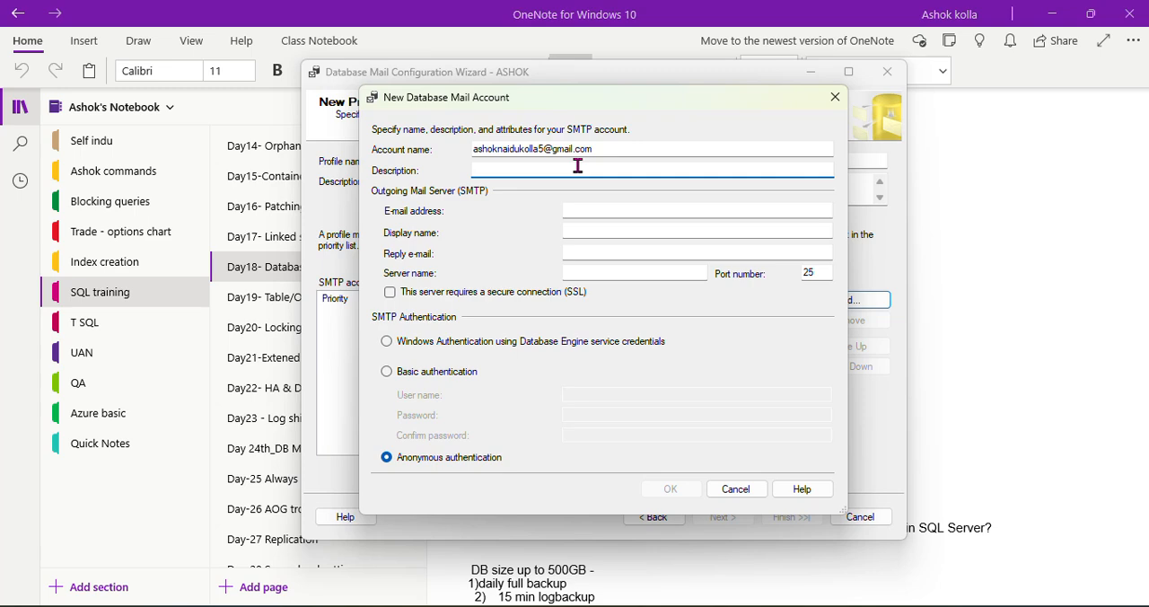
left_click(616, 146)
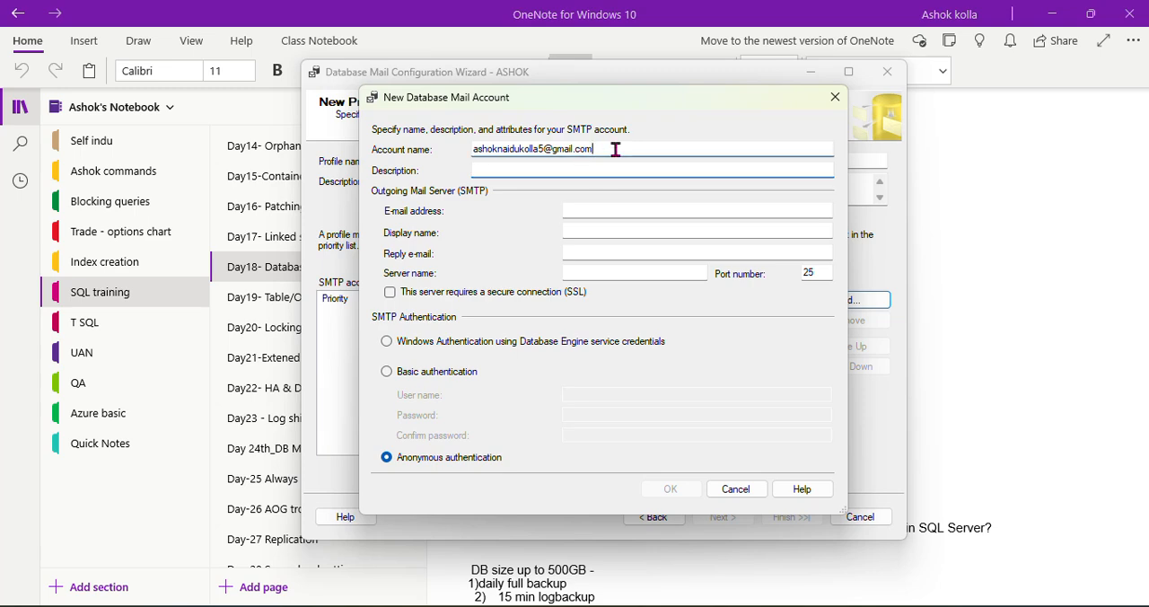
left_click(481, 169)
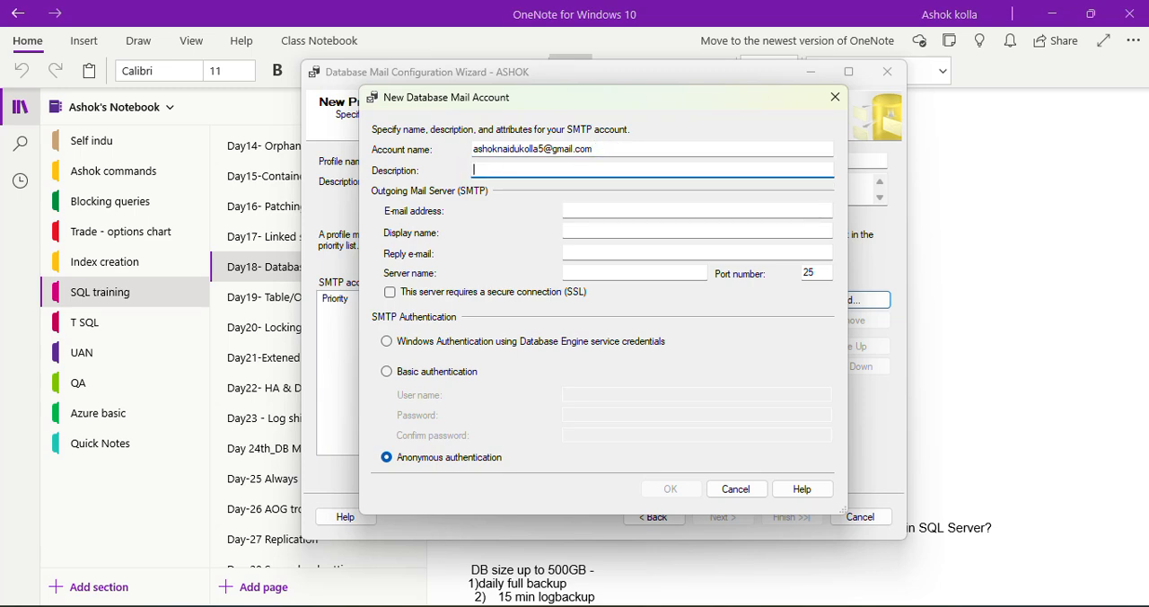
Switch to the query notes in SQL Server Management Studio and change the level number in the DBA group mail address to 3
mouse_move(350, 593)
left_click(147, 519)
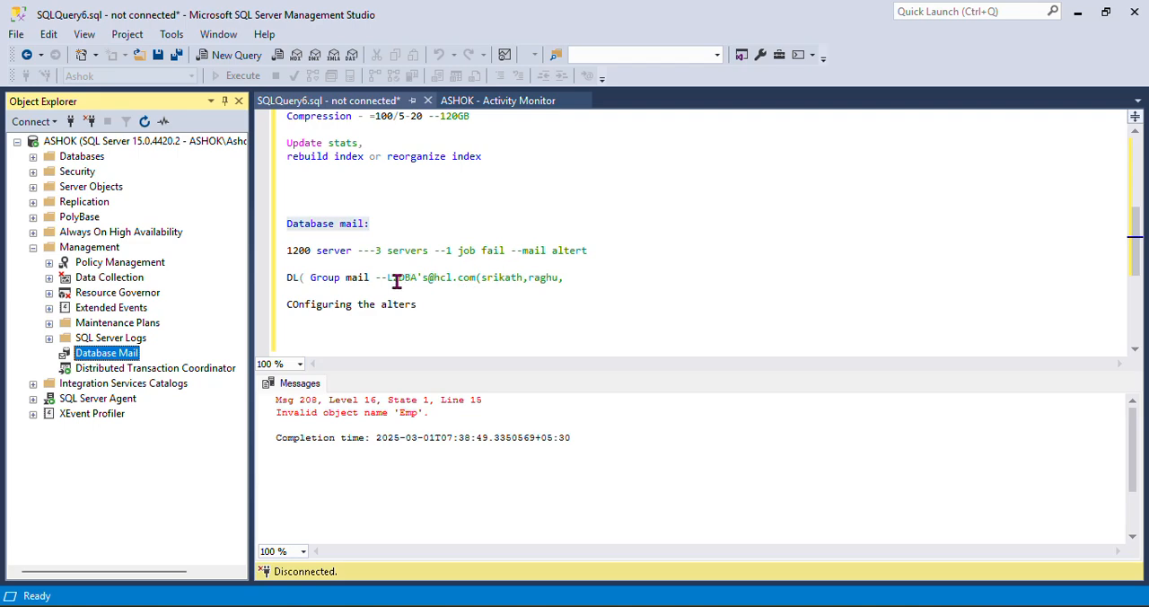
left_click_drag(387, 280, 466, 280)
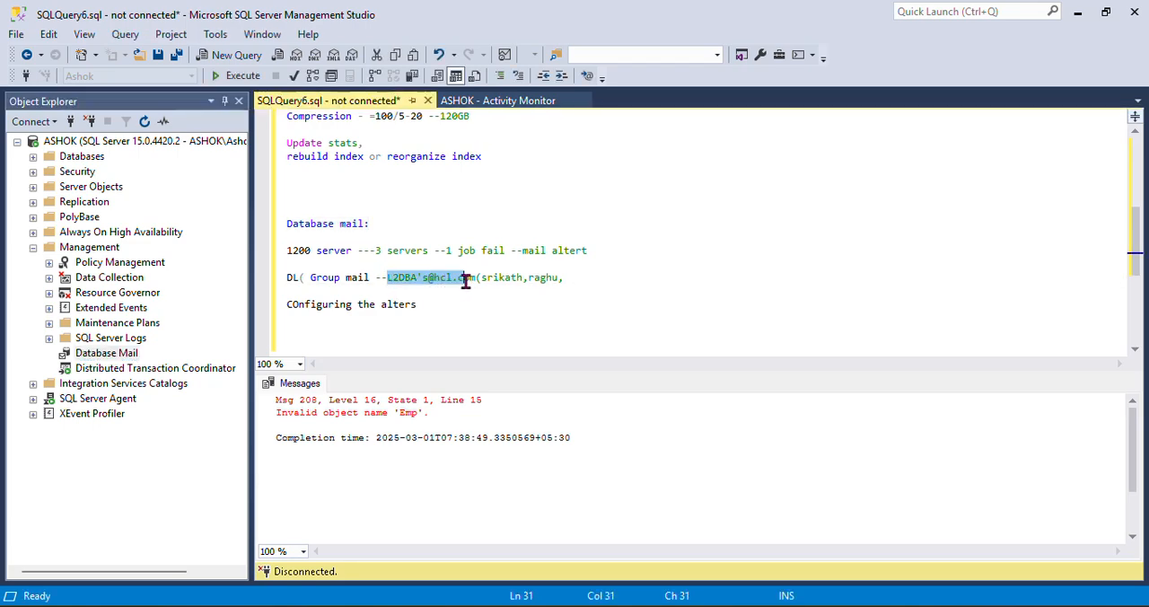
left_click(398, 280)
left_click(400, 280)
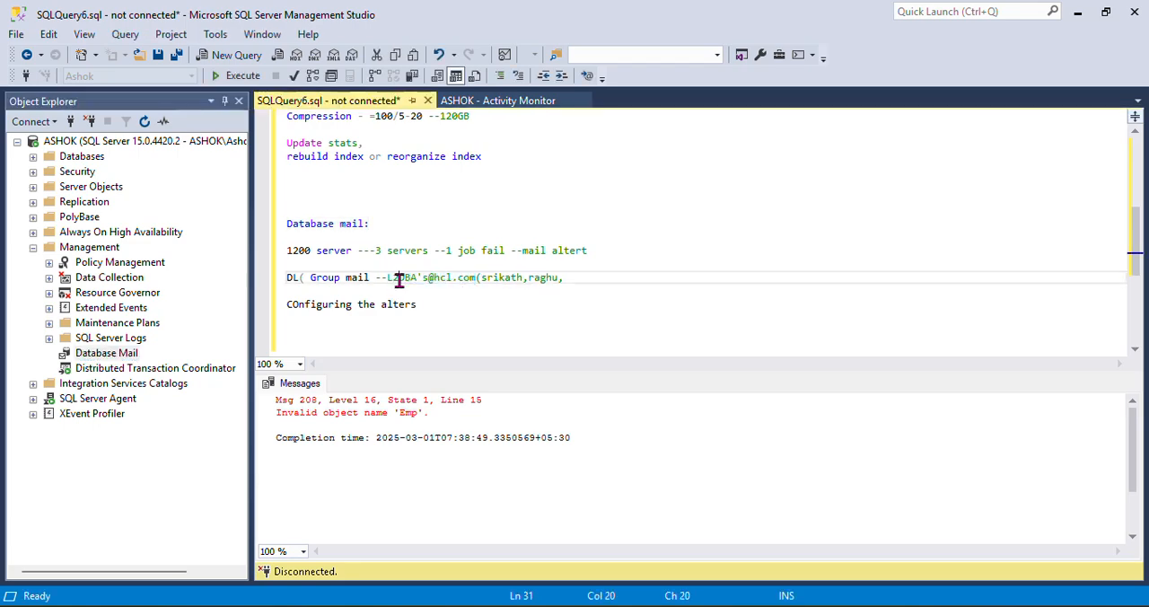
key("BackSpace")
type("3")
left_click_drag(384, 279, 572, 278)
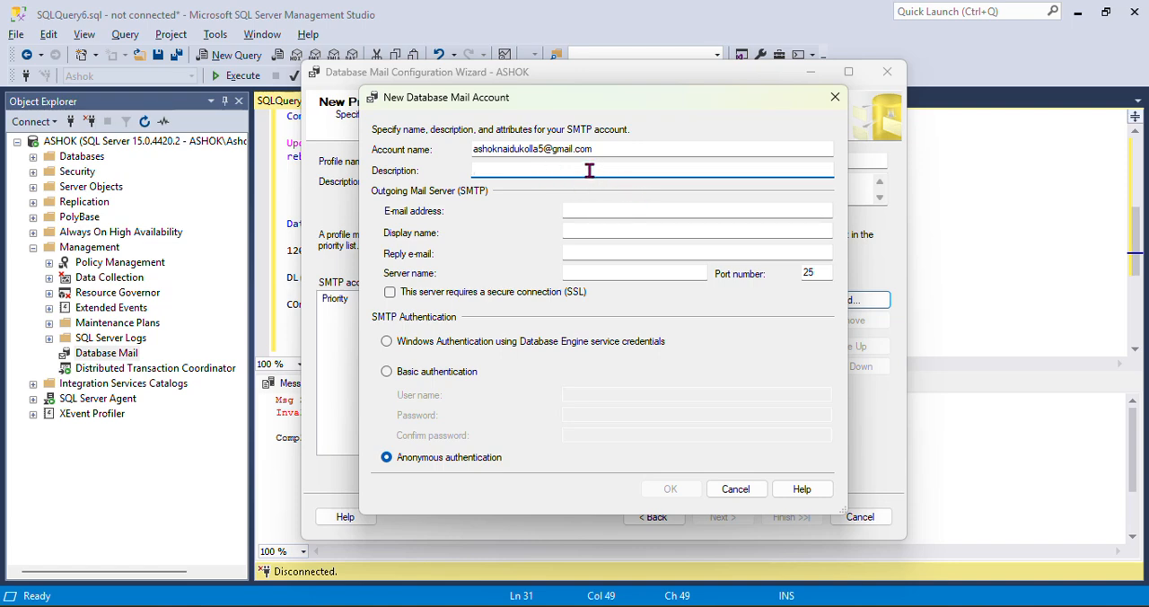
Copy the account name into the new mail account's e-mail address, display name and reply e-mail fields
left_click_drag(615, 151, 436, 147)
key("ctrl+c")
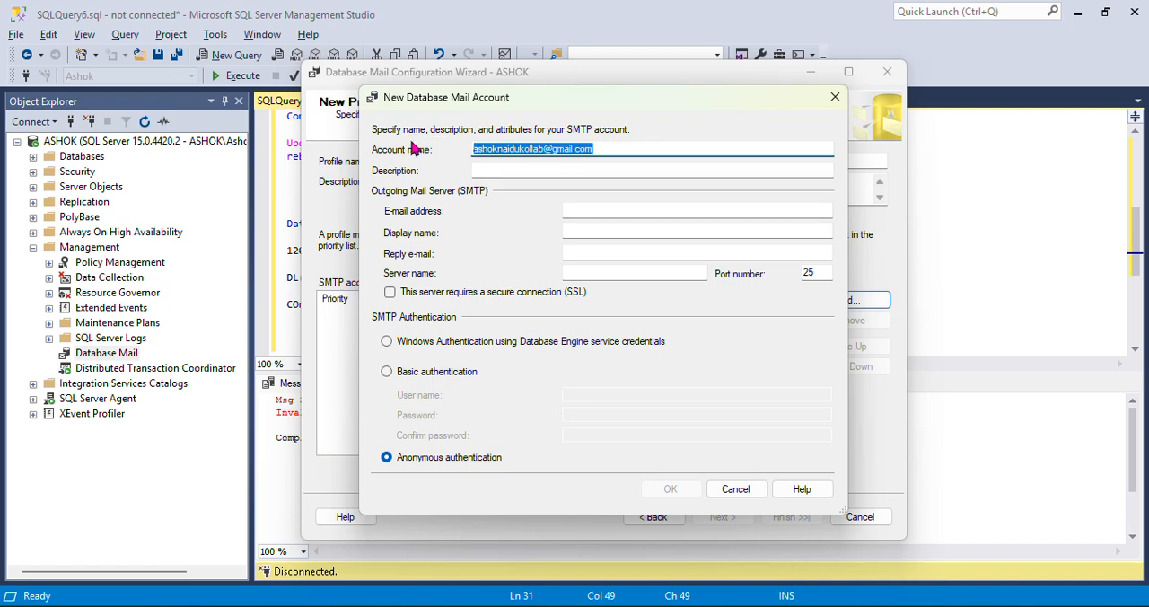
left_click(573, 209)
key("ctrl+v")
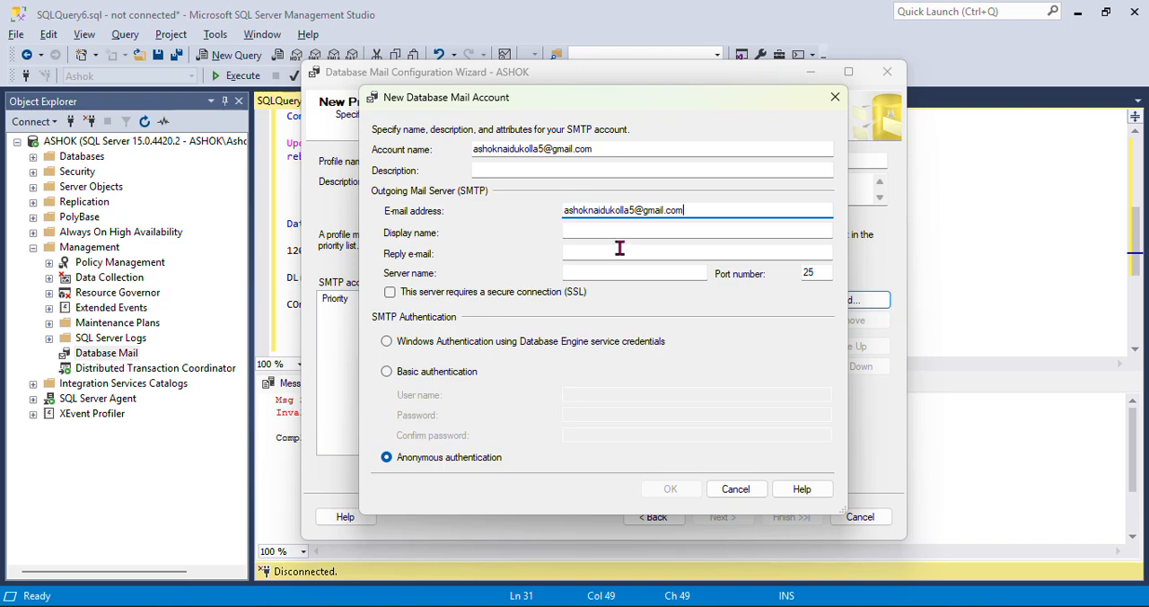
left_click(596, 229)
key("ctrl+v")
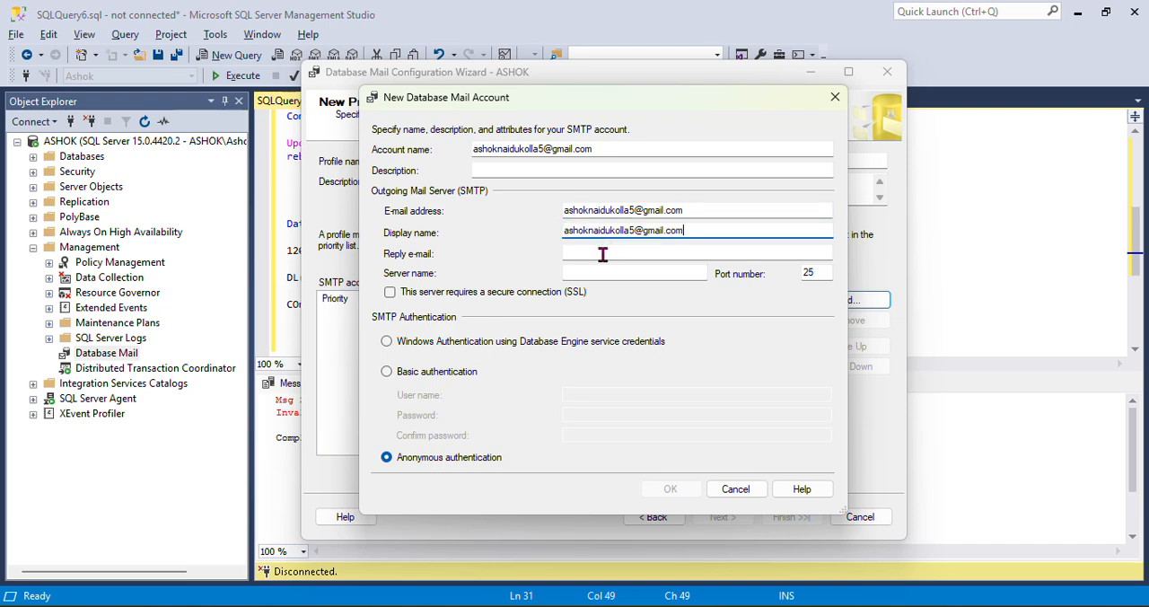
left_click(616, 255)
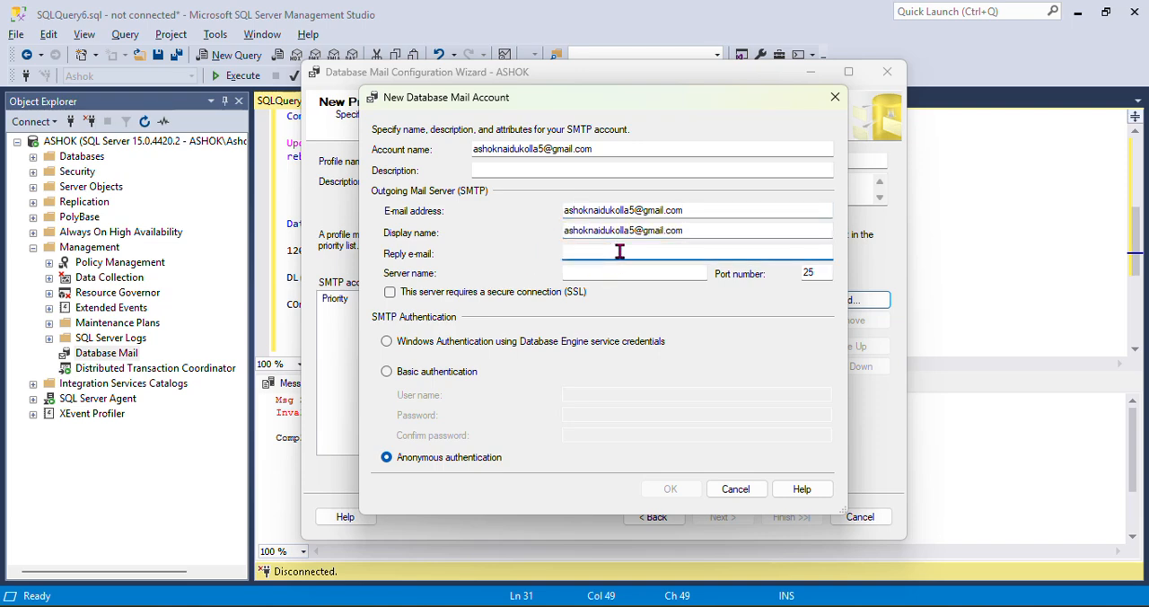
key("ctrl+v")
Copy the server address from the OneNote notes and set the mail account's server name to smtp.gmail.com
left_click(608, 275)
mouse_move(473, 606)
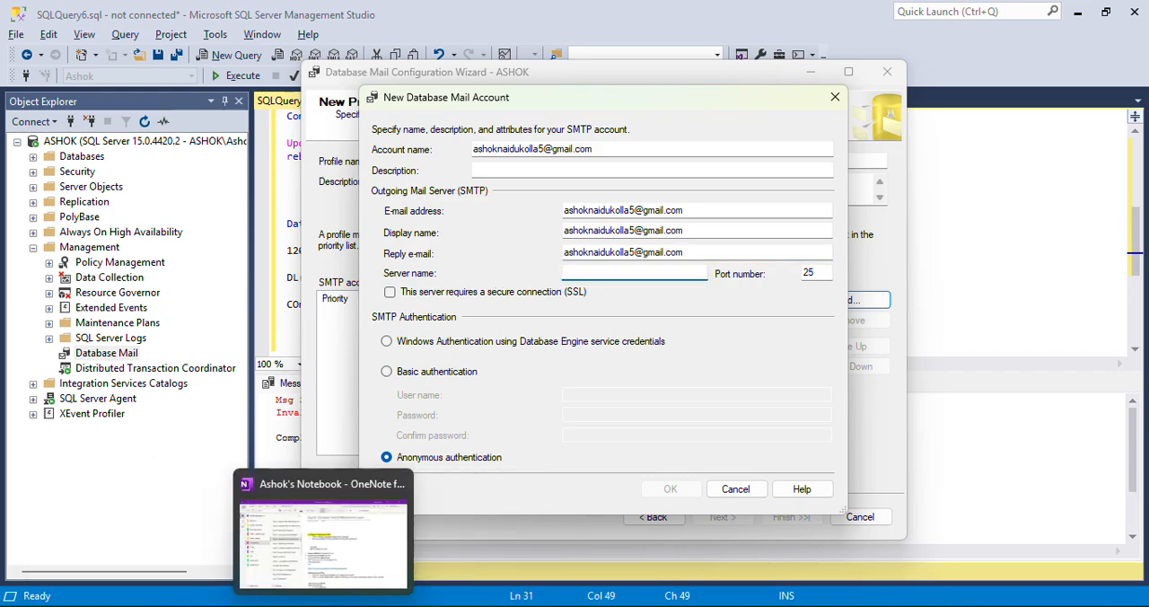
left_click(310, 603)
scroll(561, 369, "down", 1)
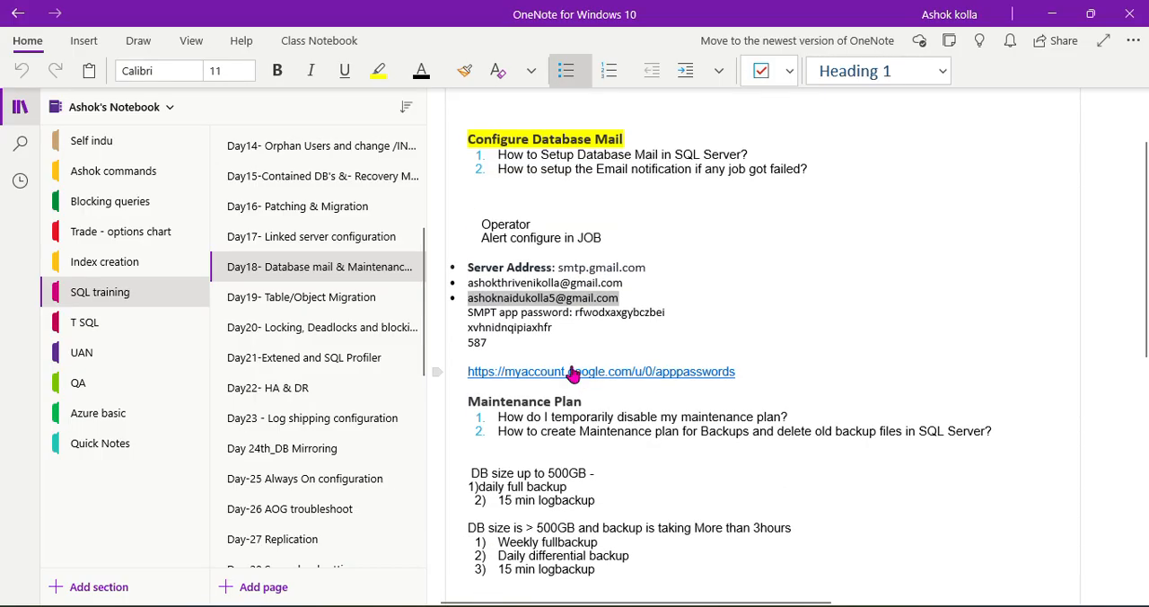
left_click(515, 306)
double_click(500, 329)
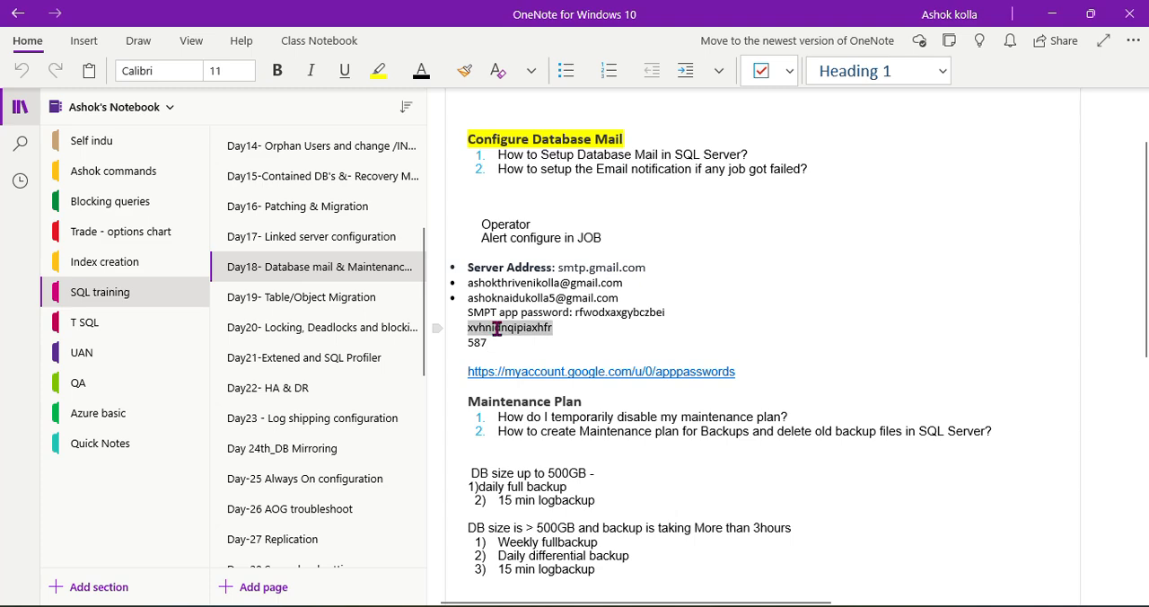
left_click(570, 346)
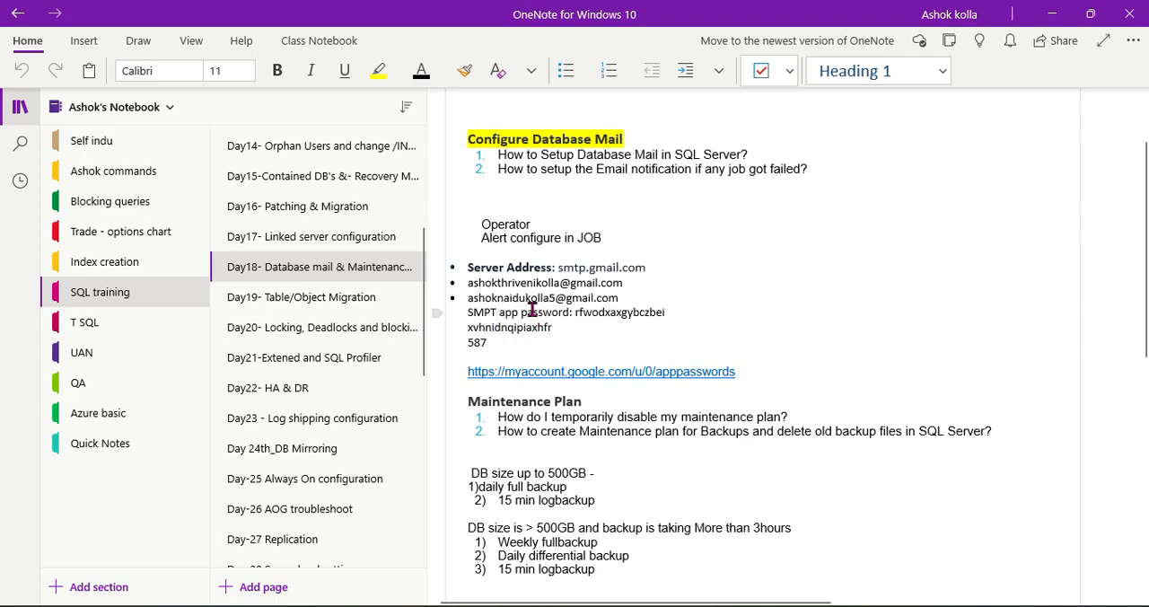
left_click_drag(559, 267, 648, 267)
key("ctrl+c")
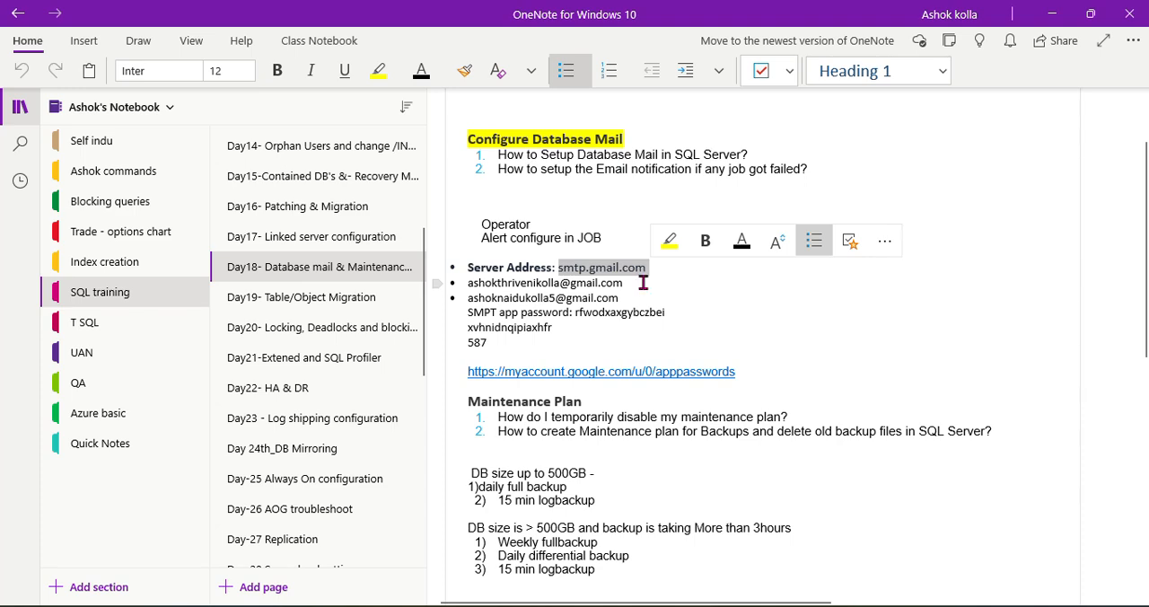
key("alt+Tab")
left_click(606, 273)
key("ctrl+v")
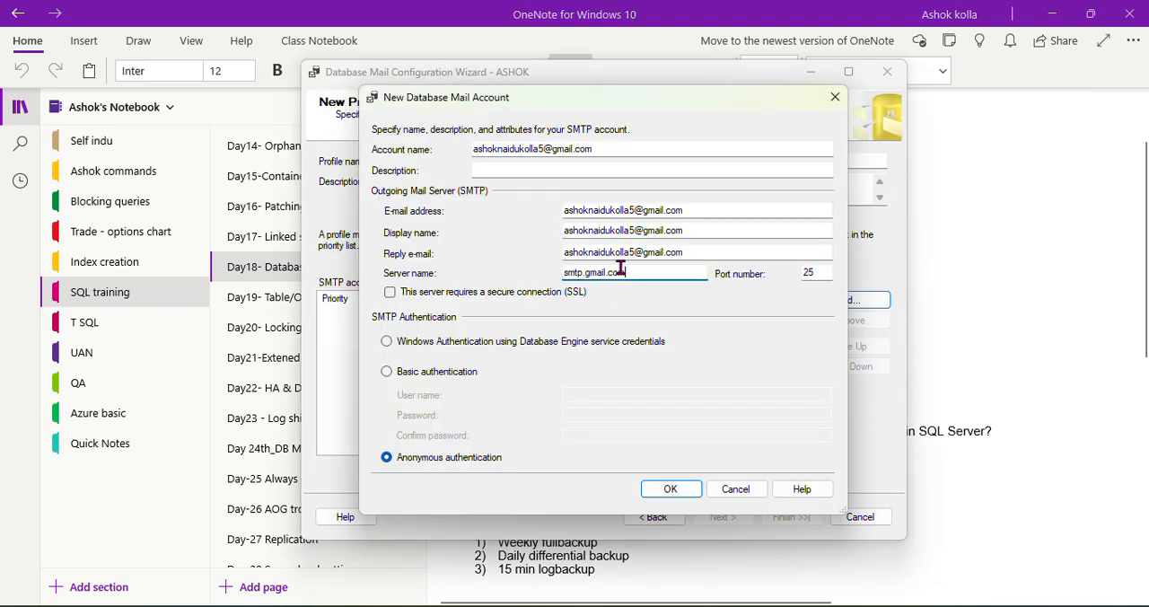
Set the SMTP port number to 587, as given in the OneNote notes, and require a secure connection (SSL)
left_click(806, 273)
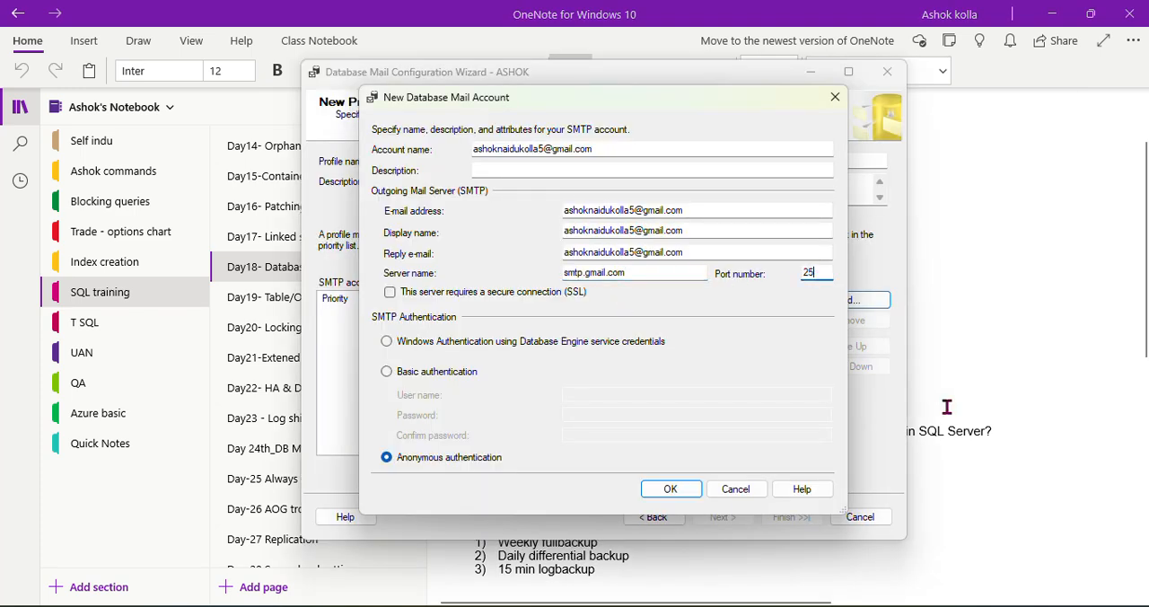
key("BackSpace")
key("BackSpace")
key("alt+Tab")
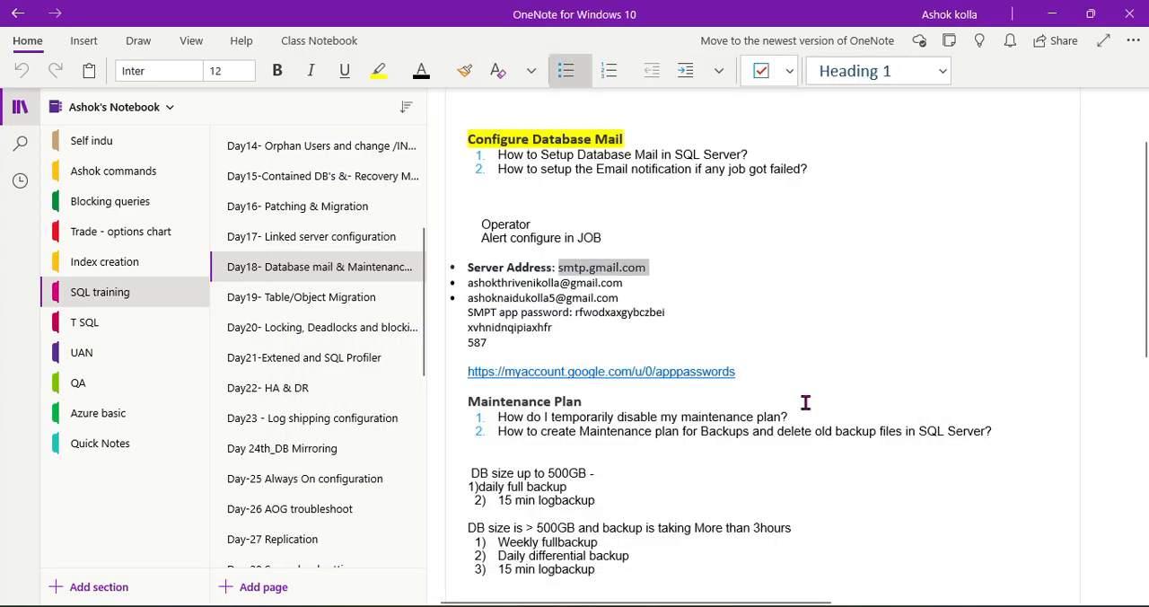
double_click(477, 342)
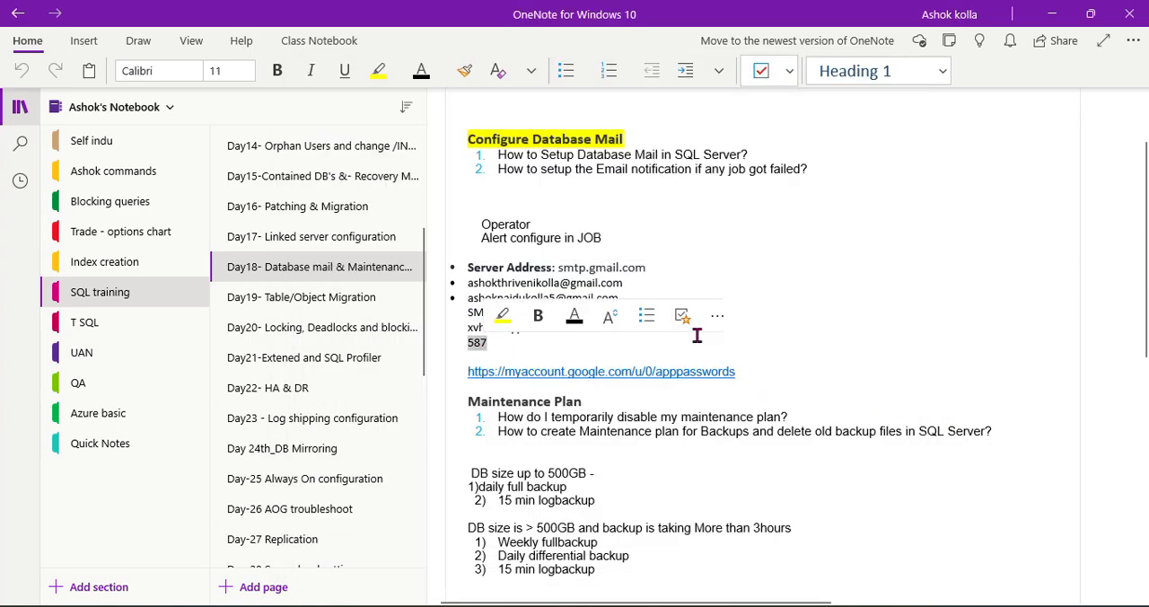
key("alt+Tab")
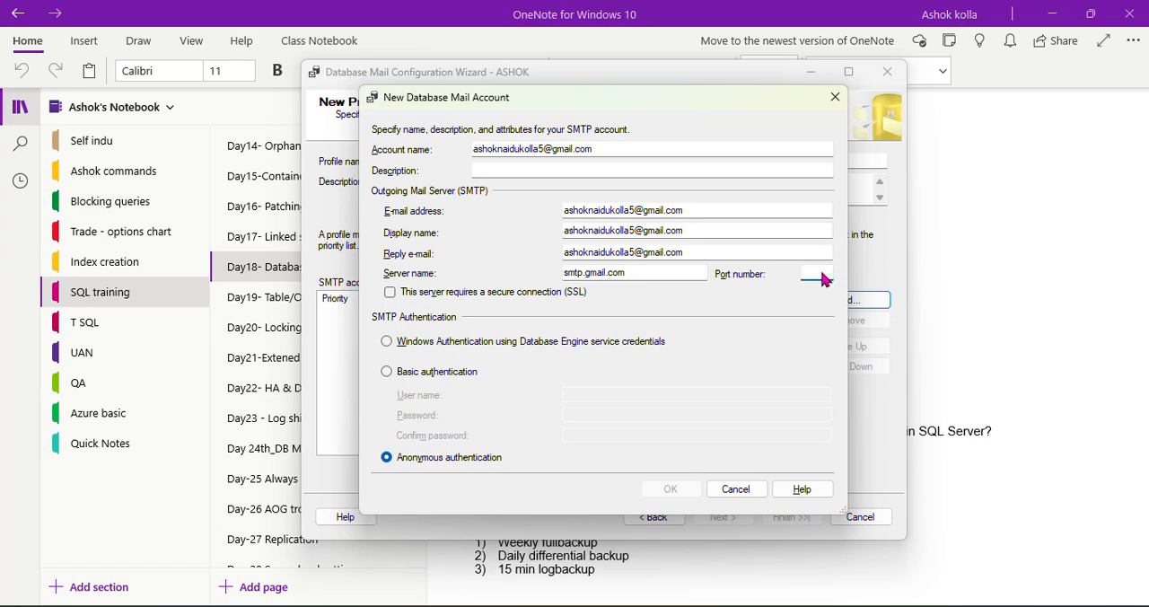
key("alt+Tab")
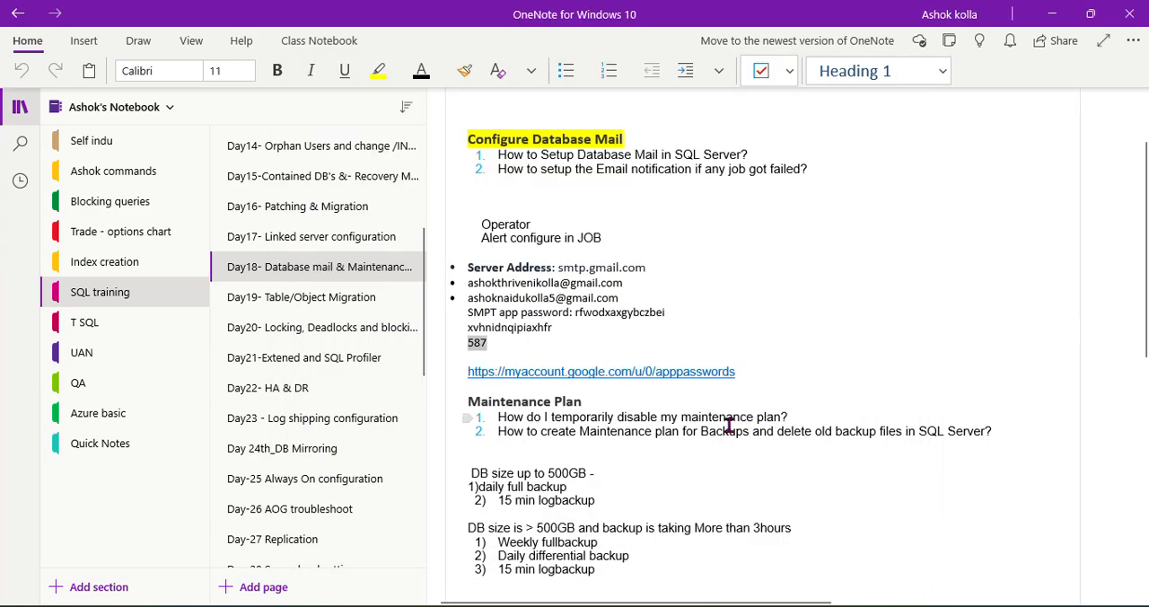
key("alt+Tab")
type("5")
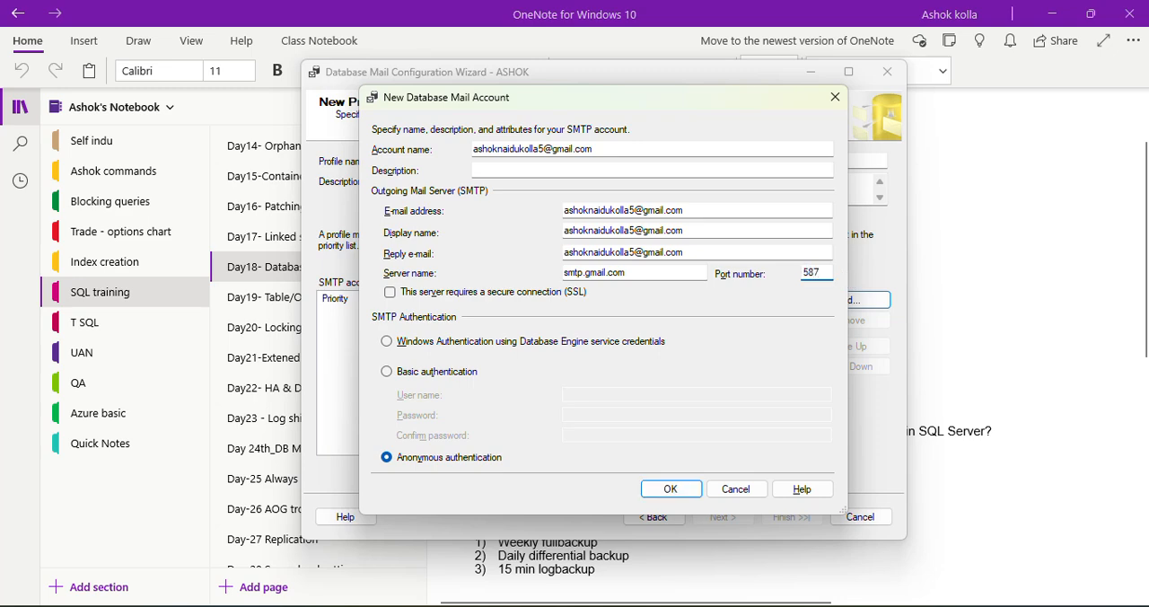
left_click(389, 292)
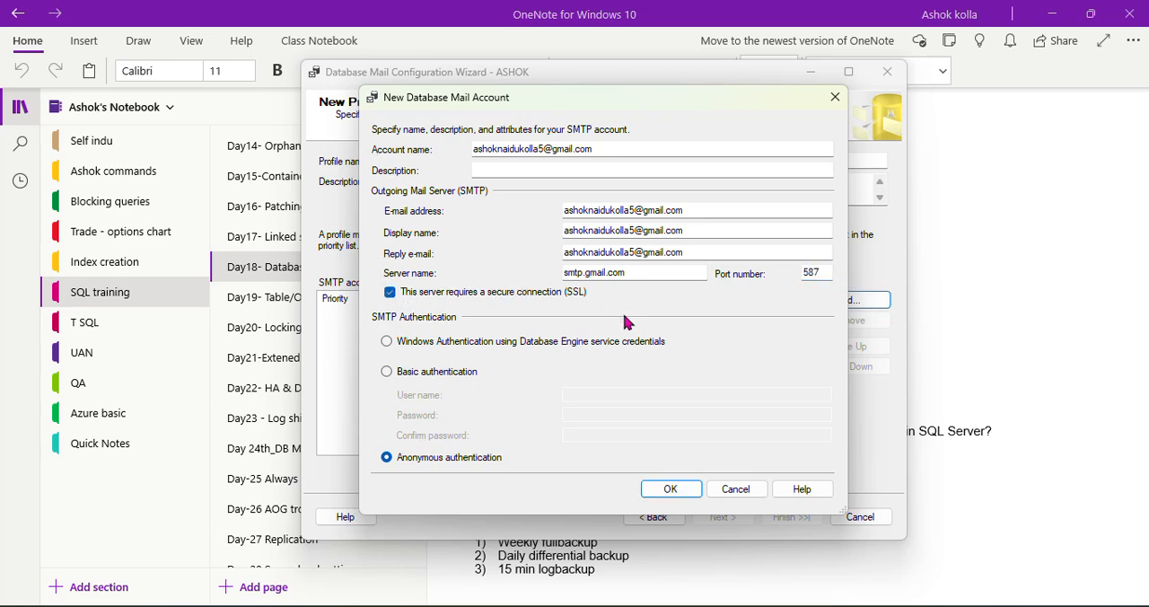
Choose Basic authentication for SMTP and enter the account's e-mail address as the user name
left_click(426, 374)
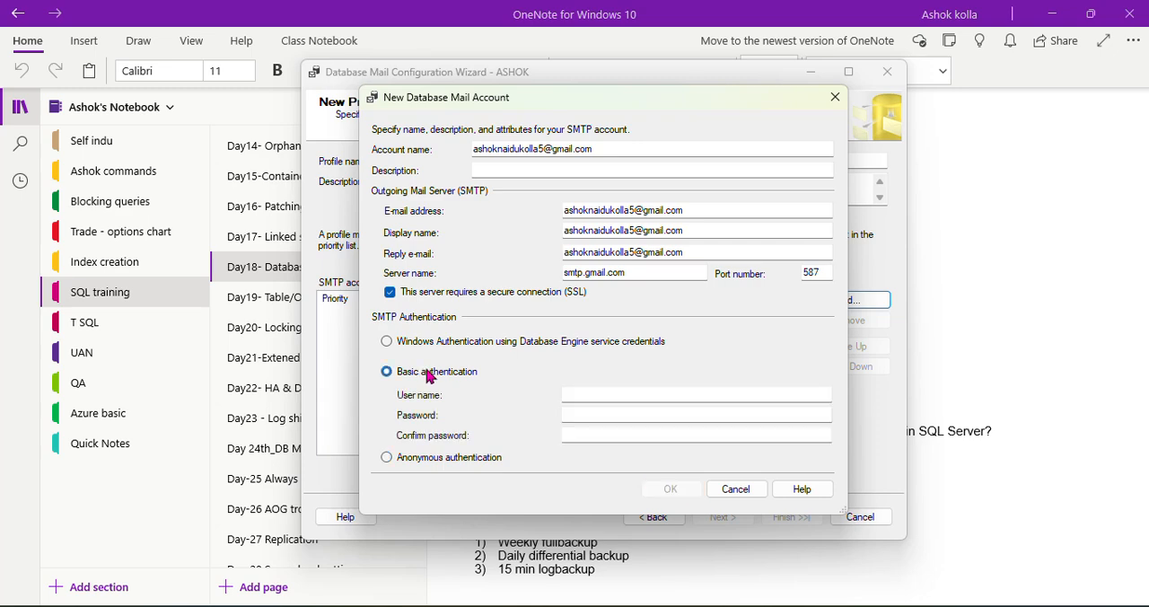
left_click_drag(683, 210, 490, 211)
key("ctrl+c")
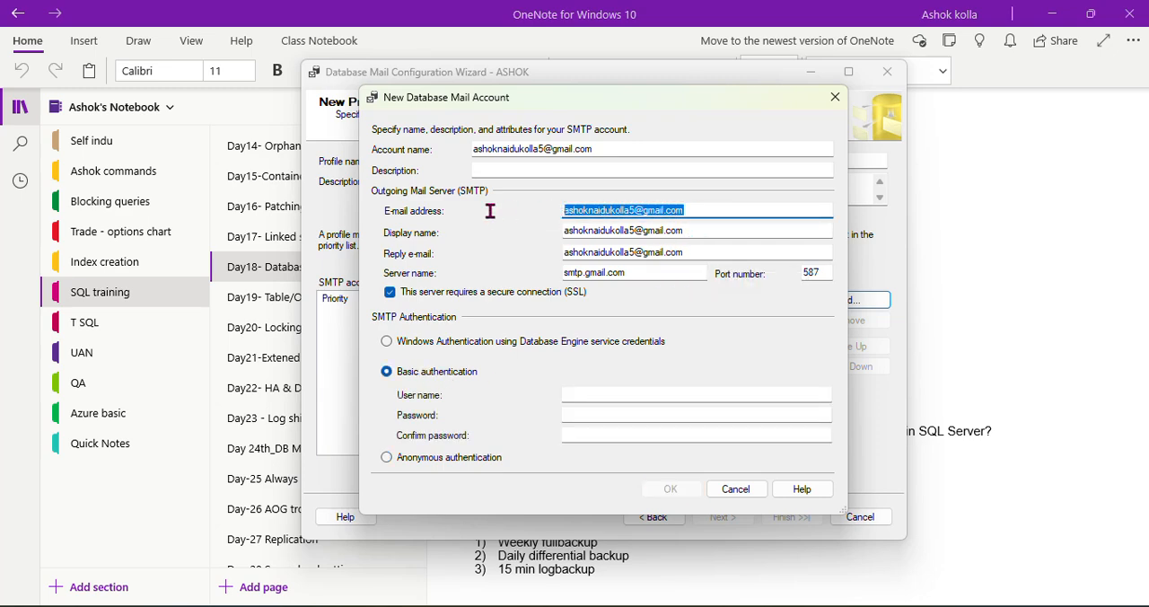
left_click(582, 392)
key("ctrl+v")
Enter and confirm the SMTP app password copied from the OneNote notes, and save the new mail account
left_click(580, 415)
left_click(952, 328)
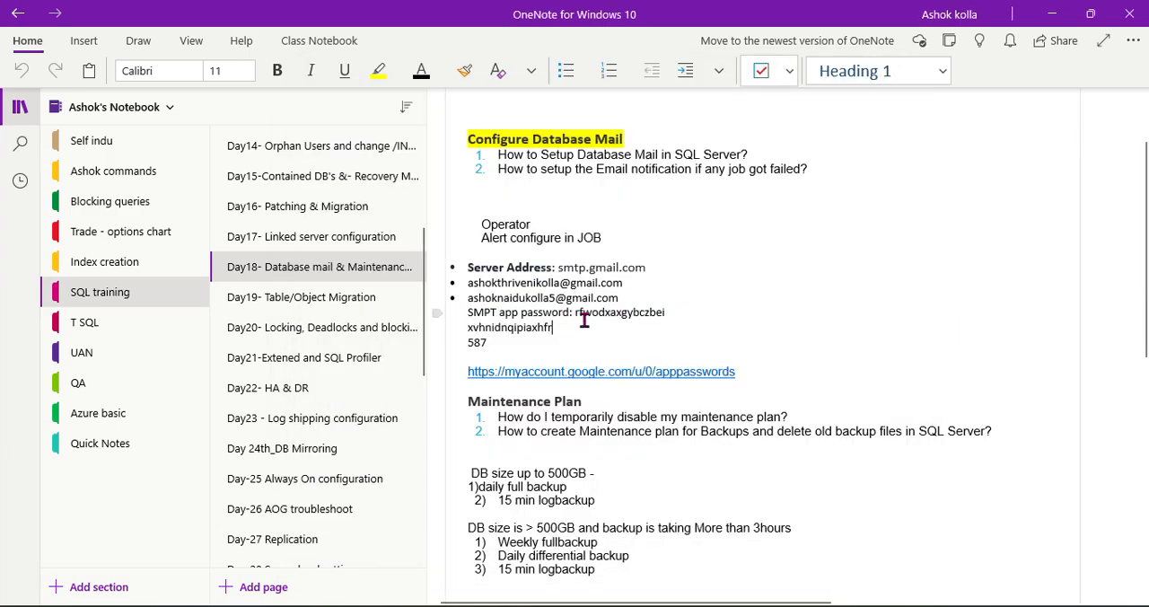
double_click(533, 329)
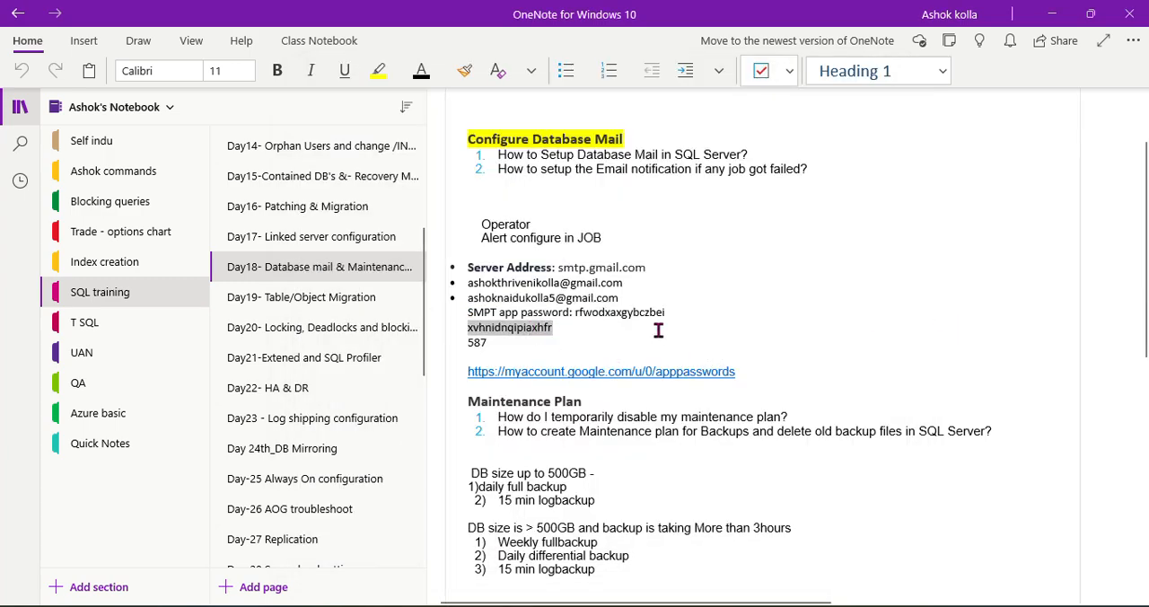
key("alt+Tab")
key("ctrl+v")
left_click(616, 432)
key("ctrl+v")
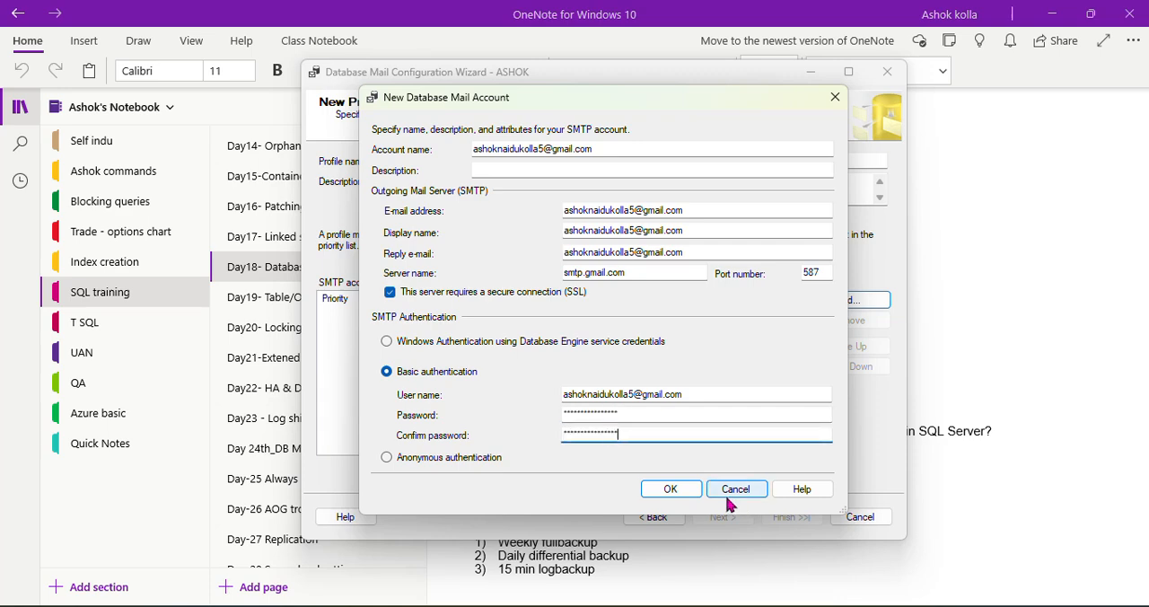
left_click(670, 489)
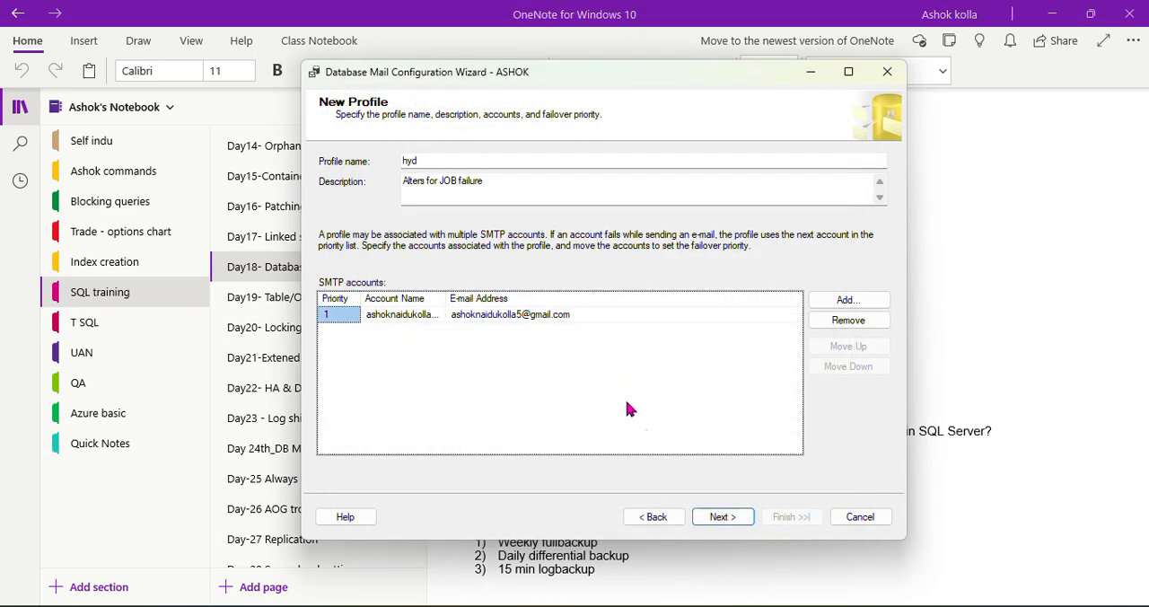
Proceed to the profile security settings, make the hyd profile public and set it as the default profile
left_click(718, 517)
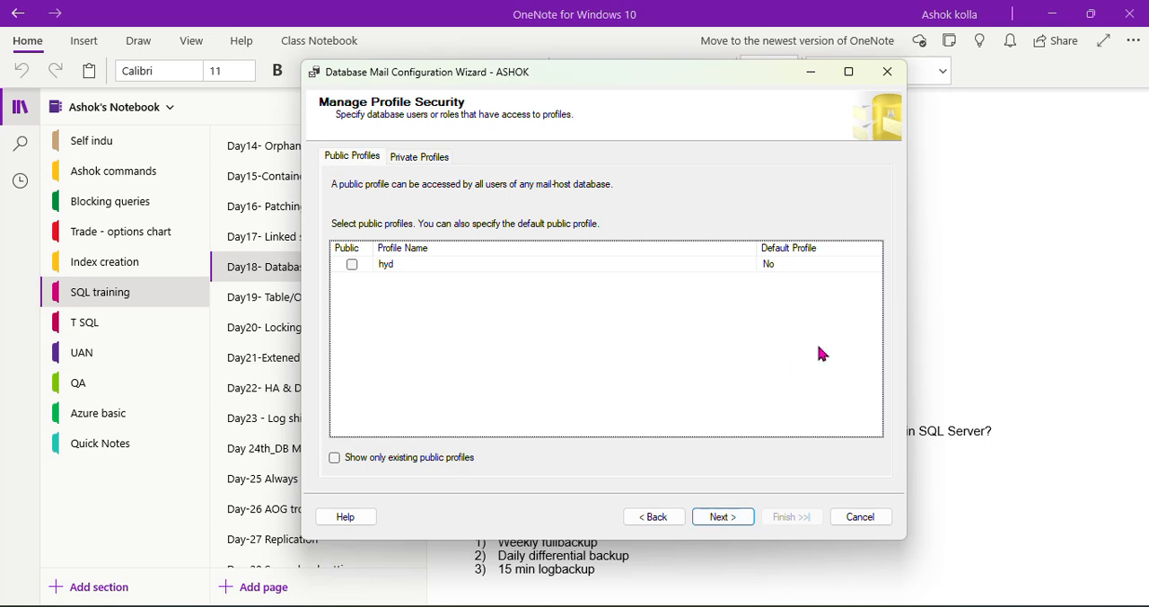
left_click(808, 270)
left_click(873, 268)
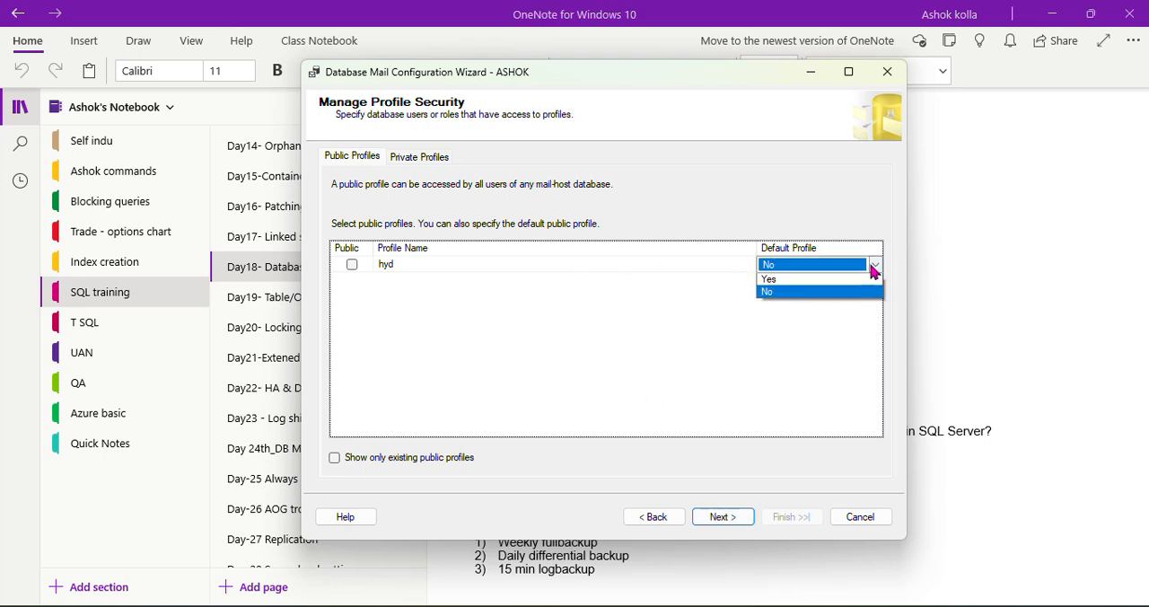
left_click(780, 284)
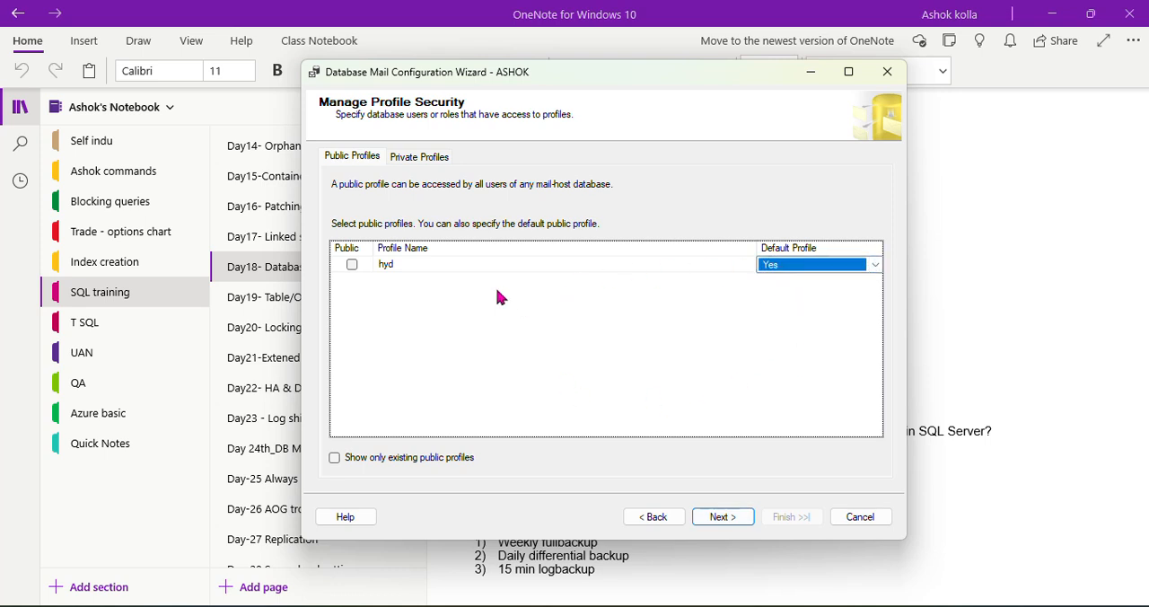
left_click(354, 264)
left_click(828, 265)
left_click(352, 265)
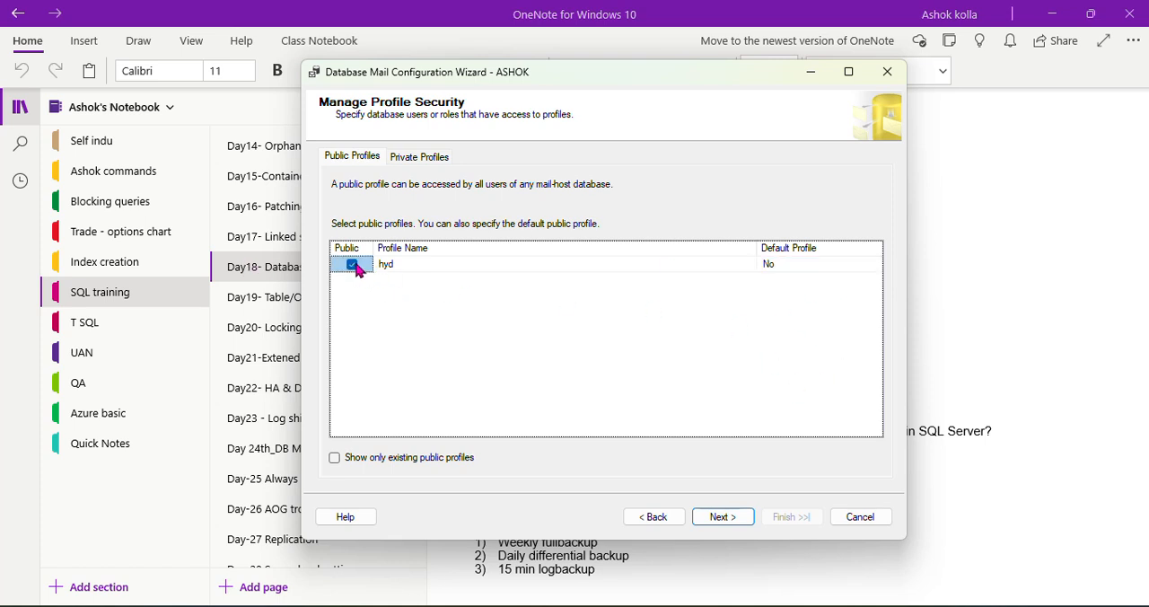
left_click(824, 268)
left_click(876, 267)
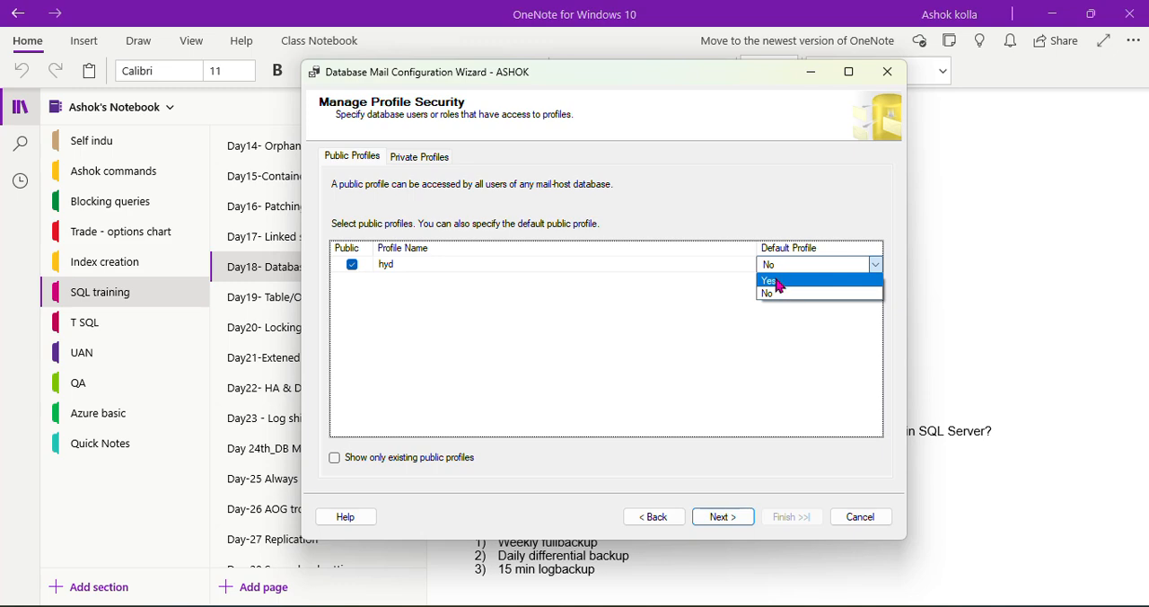
left_click(770, 284)
Accept the system parameters unchanged and finish the wizard to create the mail account and profile
left_click(719, 520)
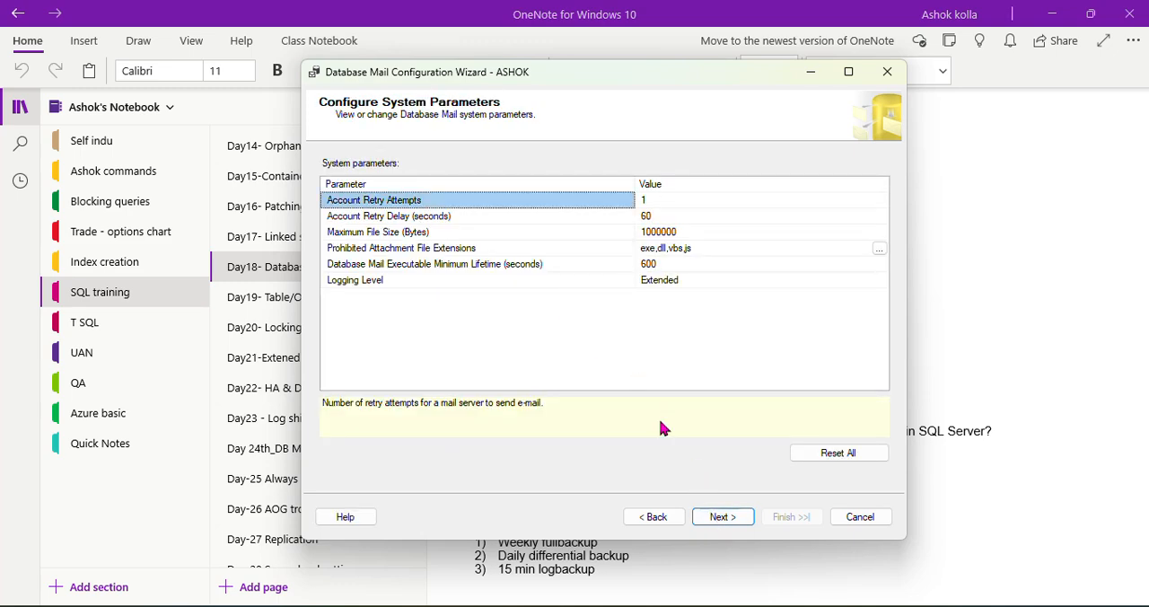
left_click(725, 519)
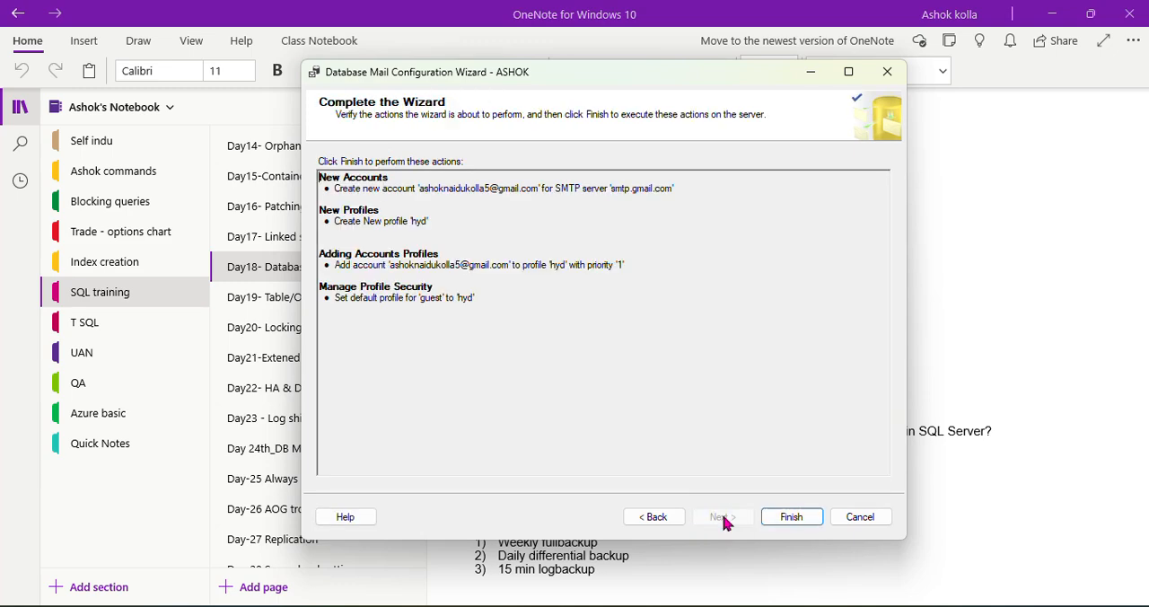
left_click(793, 519)
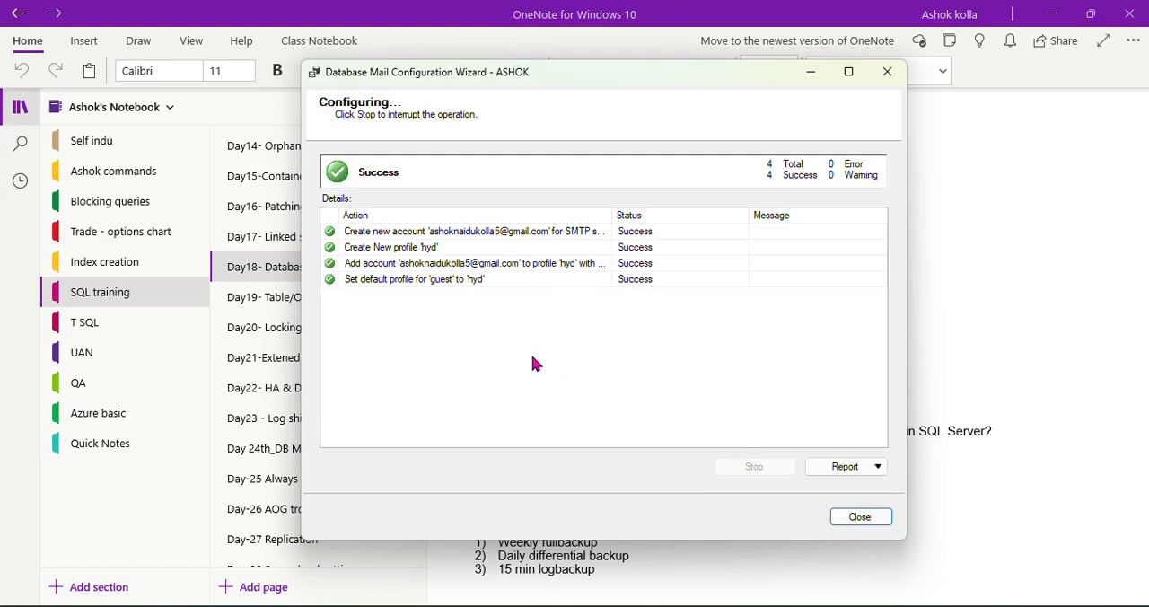
Switch to SQL Server Management Studio and refresh the ASHOK server in Object Explorer
mouse_move(288, 605)
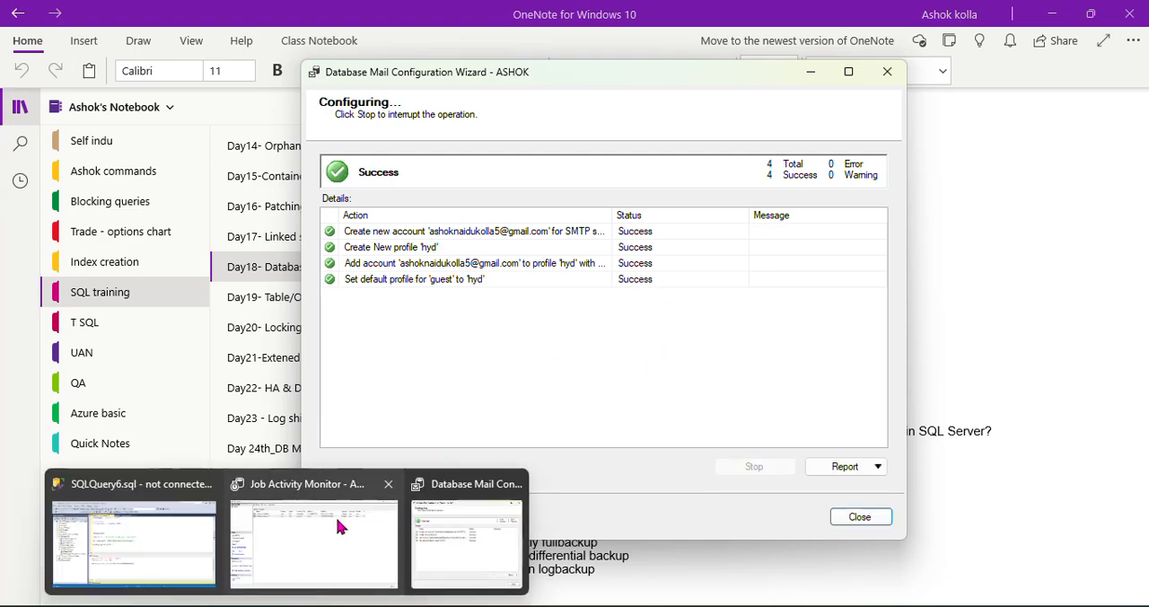
mouse_move(341, 516)
left_click(188, 533)
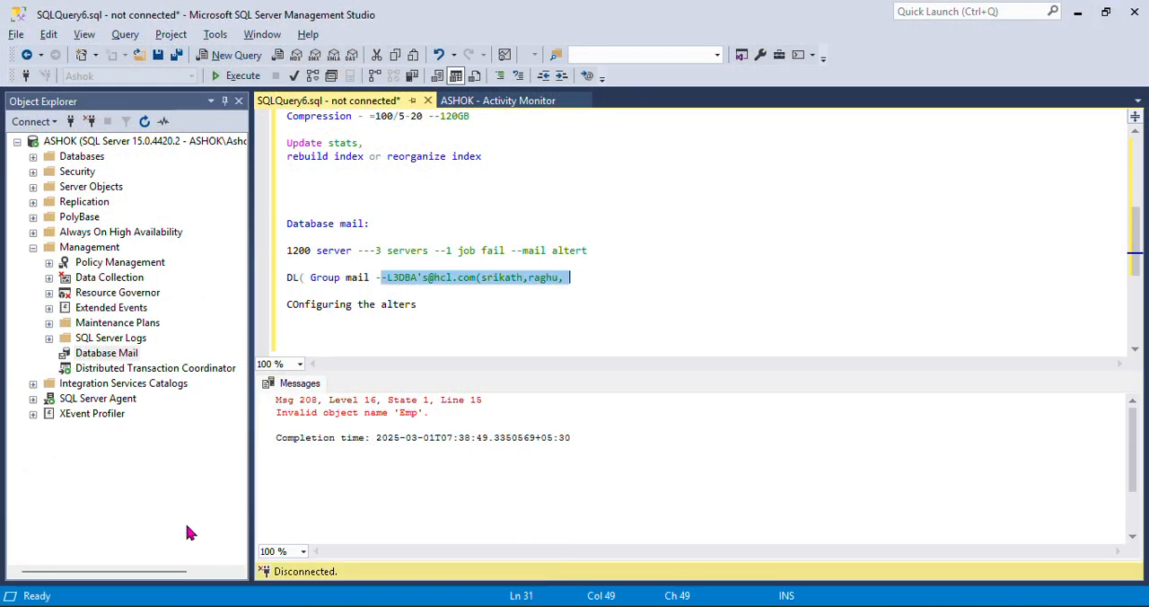
left_click(104, 354)
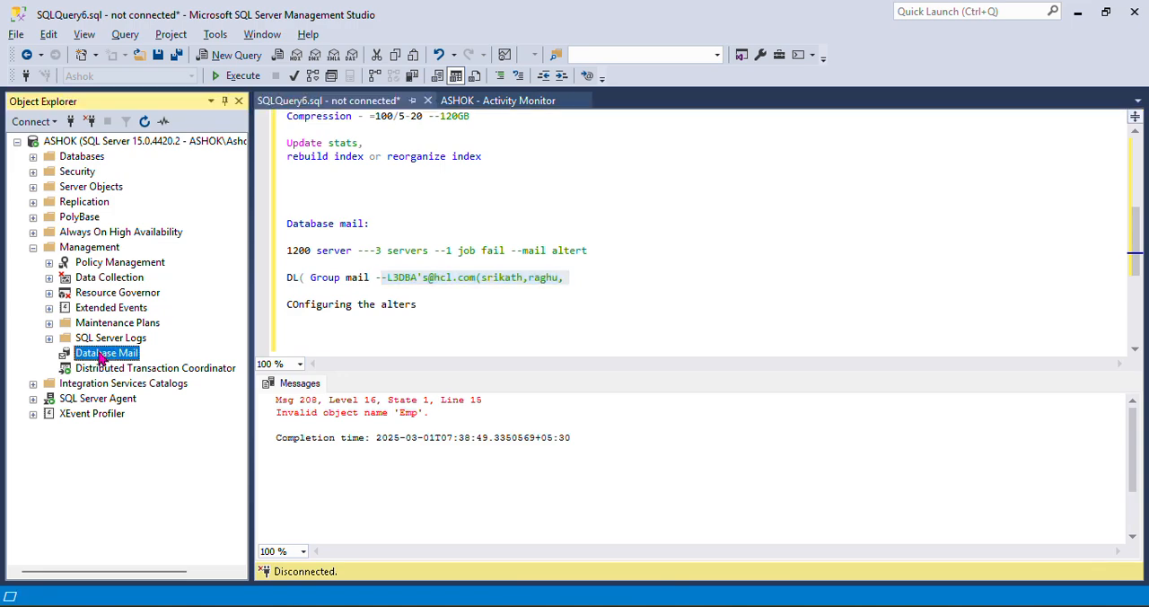
left_click(144, 141)
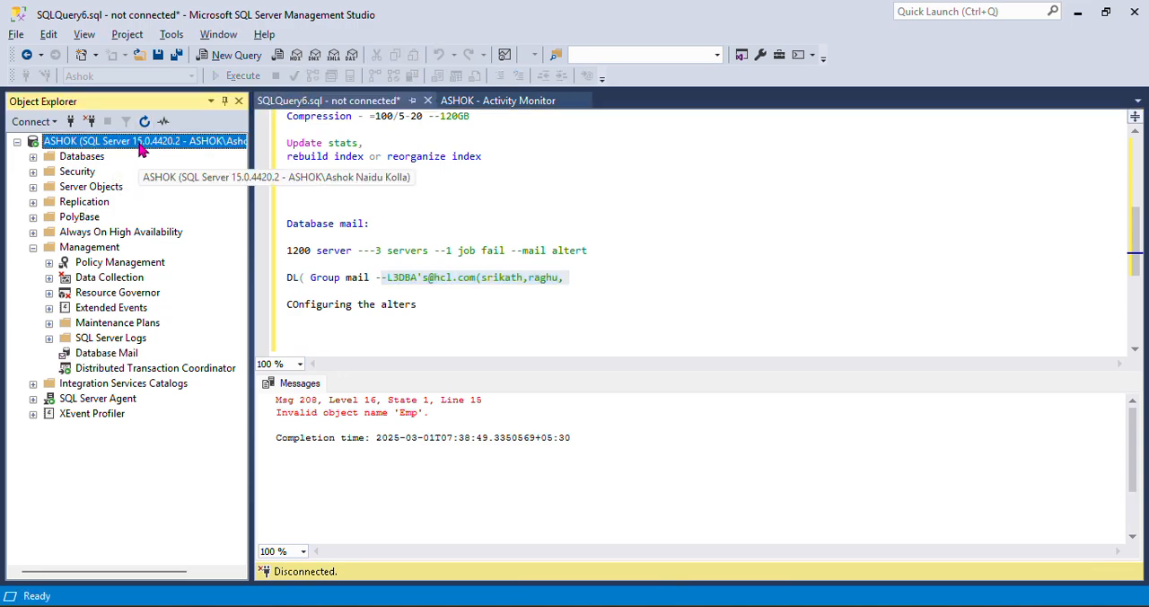
left_click(145, 123)
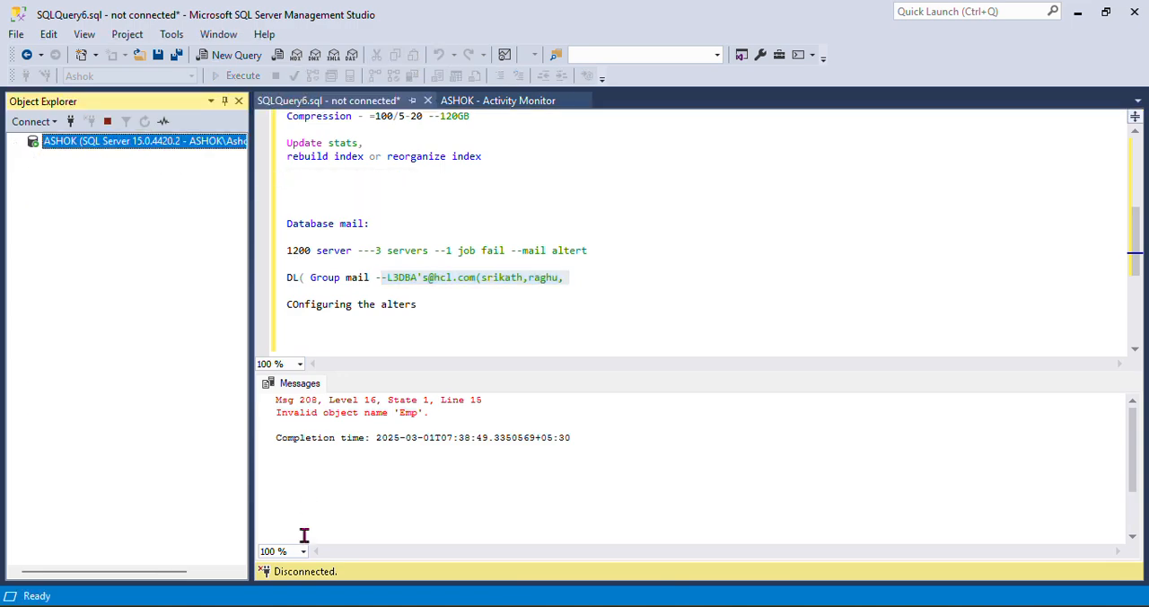
Close the Database Mail Configuration Wizard and Job Activity Monitor windows, and return to SQL Server Management Studio
mouse_move(309, 603)
left_click(514, 485)
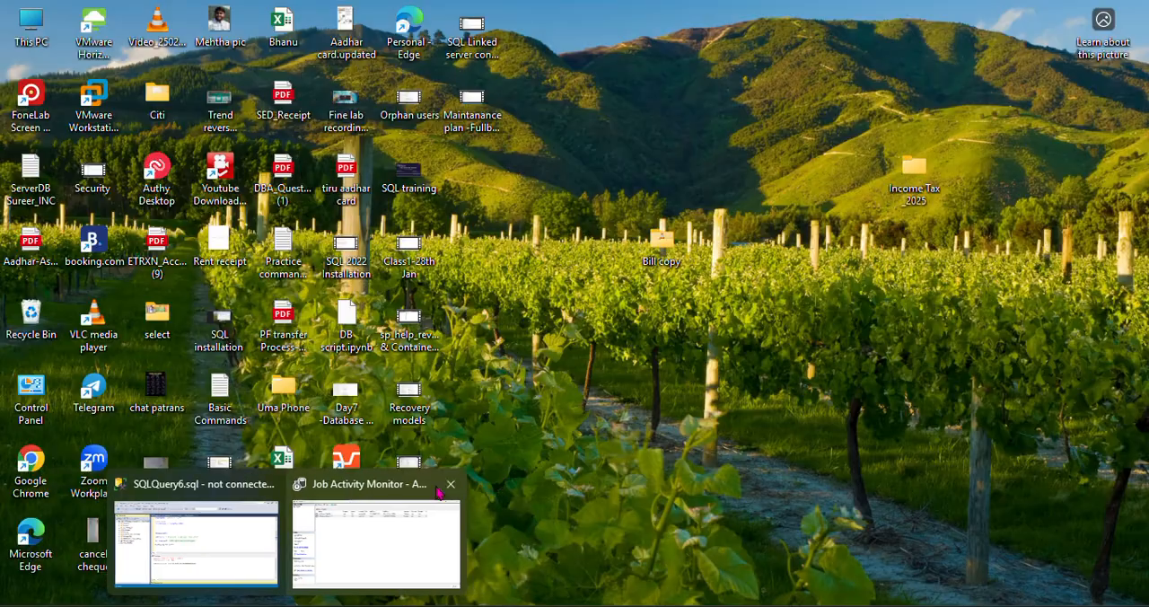
left_click(449, 484)
left_click(212, 525)
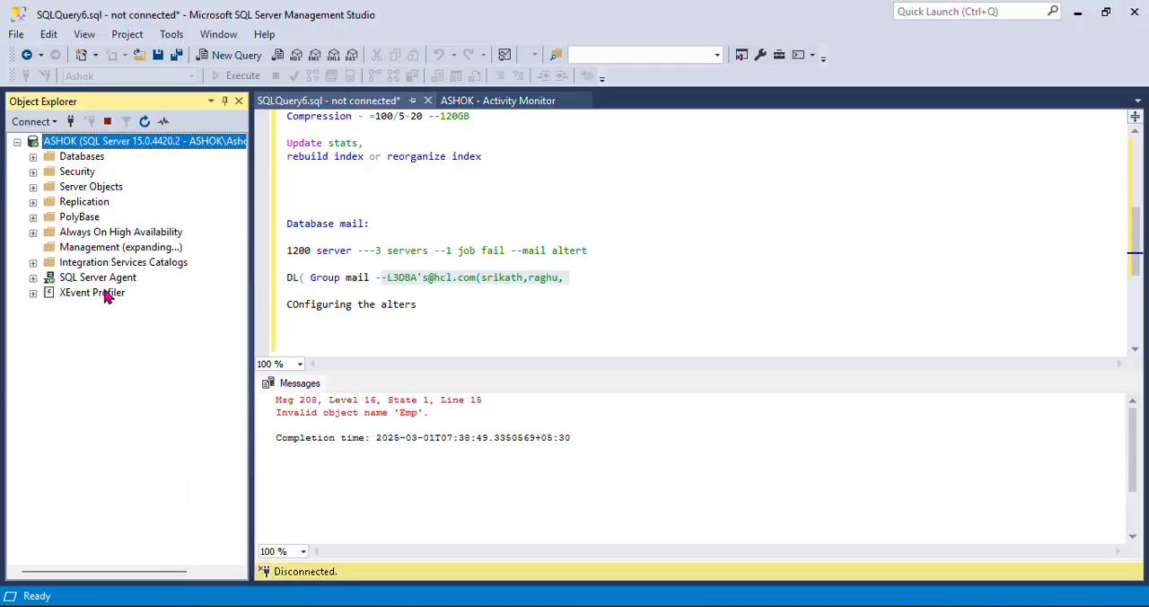
Start a test e-mail from Database Mail under the server's Management folder
left_click(101, 356)
right_click(99, 359)
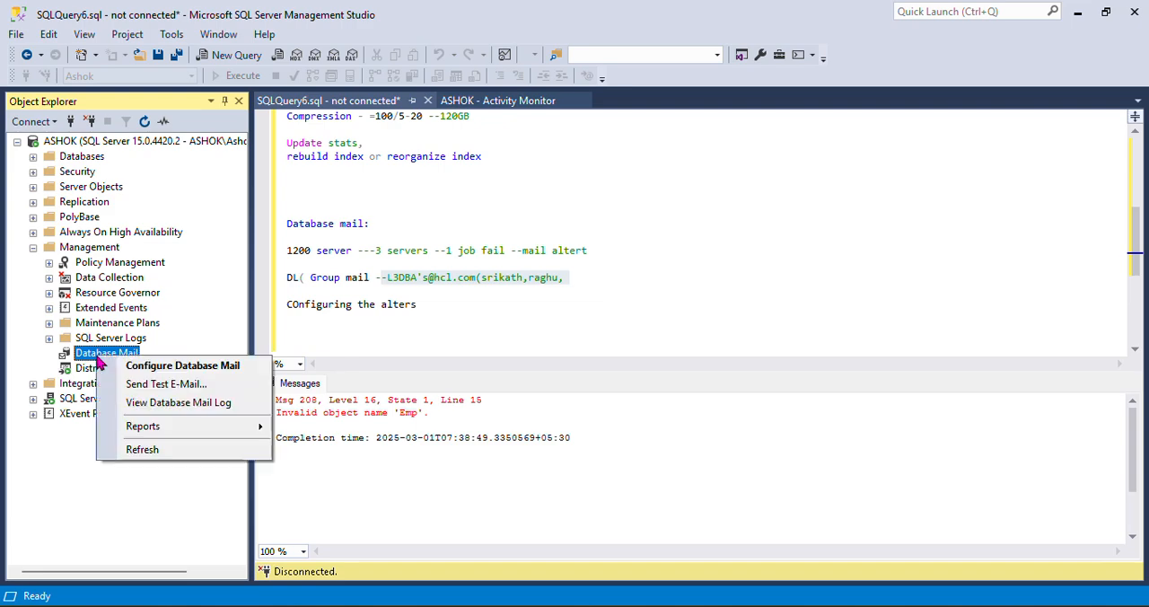
left_click(165, 386)
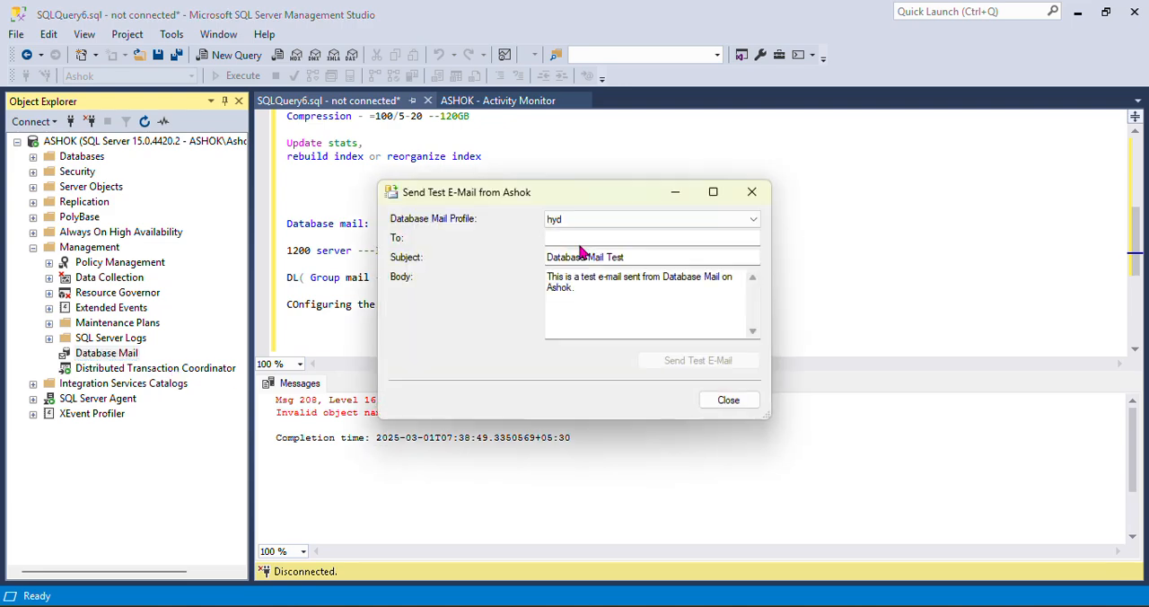
Fill in the recipient with the Gmail address copied from the OneNote notes, and send the test e-mail using the hyd profile
left_click(587, 236)
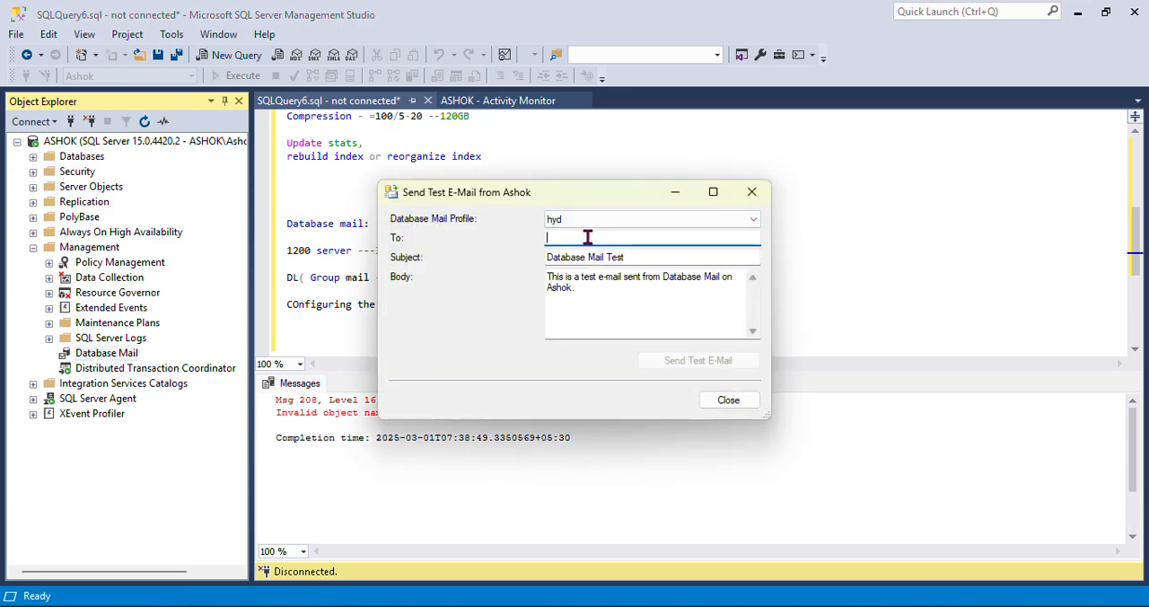
mouse_move(452, 600)
left_click(547, 543)
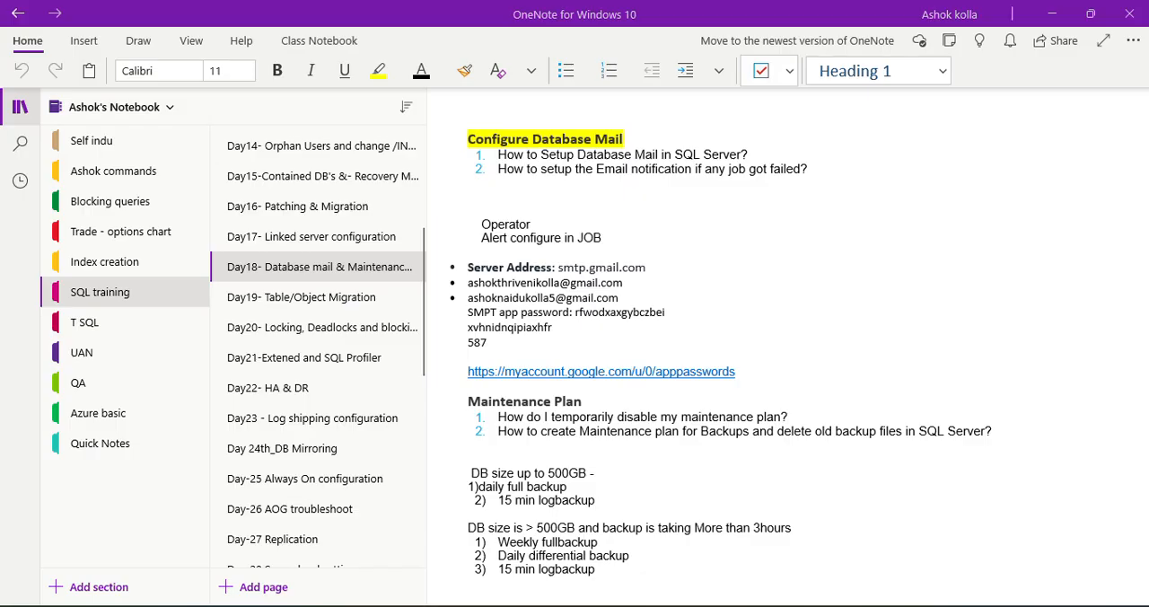
left_click_drag(623, 297, 469, 303)
key("ctrl+c")
key("alt+Tab")
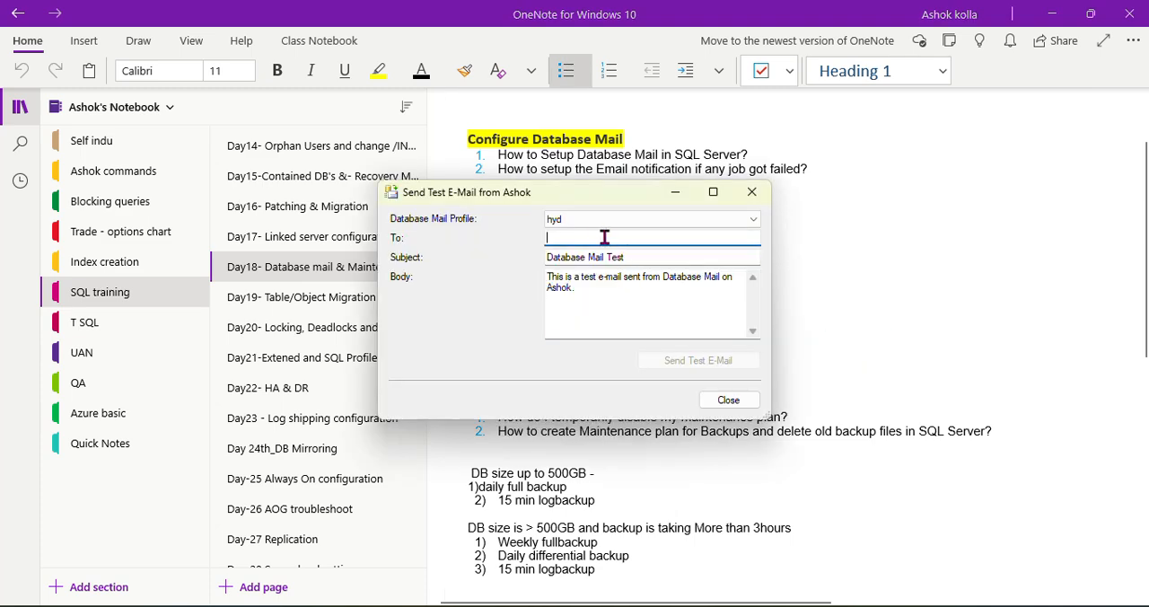
key("ctrl+v")
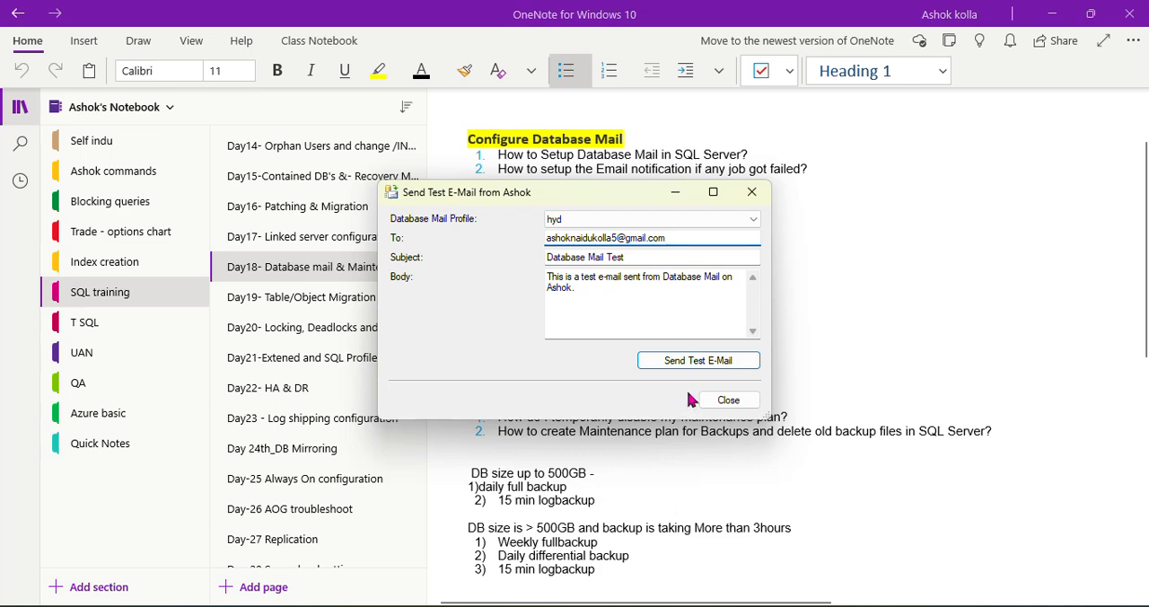
left_click(687, 360)
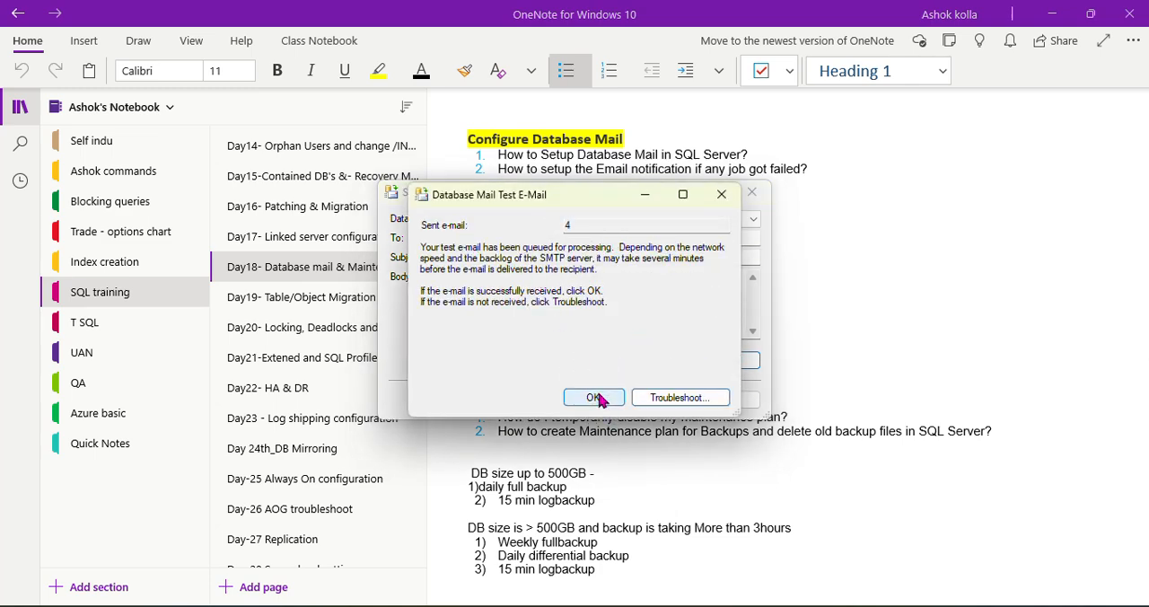
left_click(594, 398)
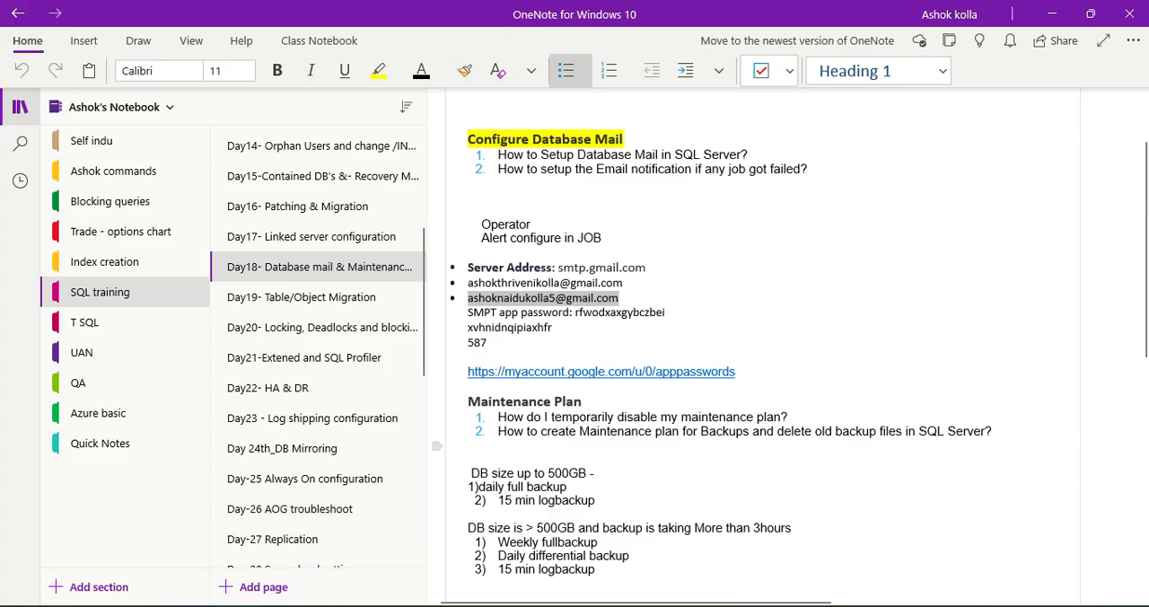
Switch to Gmail in Chrome, refresh the inbox, read the newest Database Mail Test message and return to the inbox
mouse_move(359, 604)
left_click(354, 550)
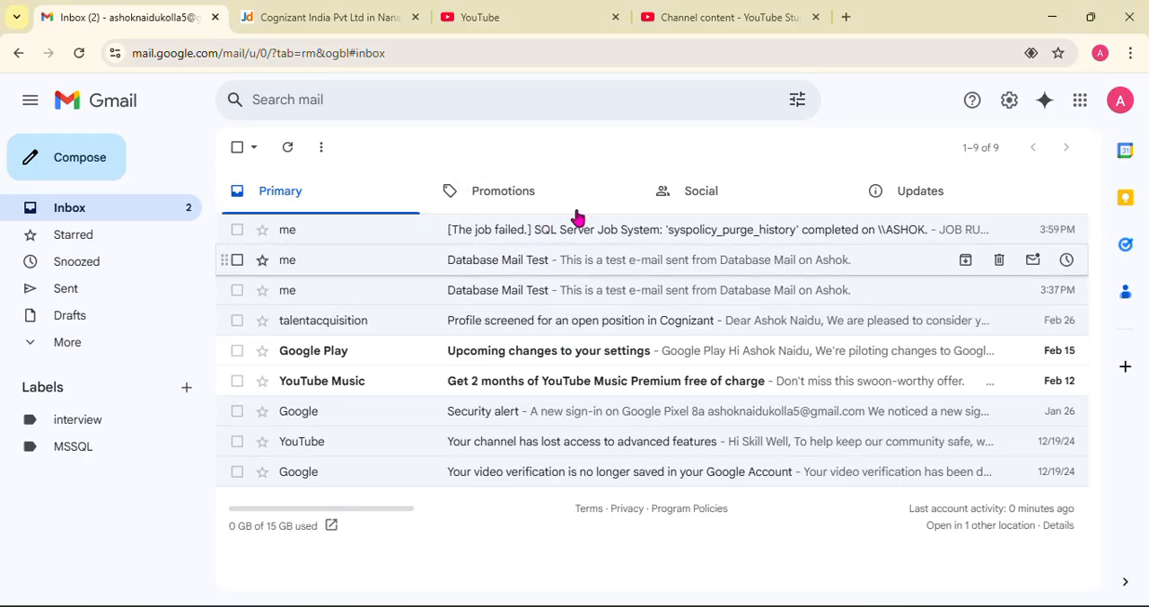
left_click(285, 149)
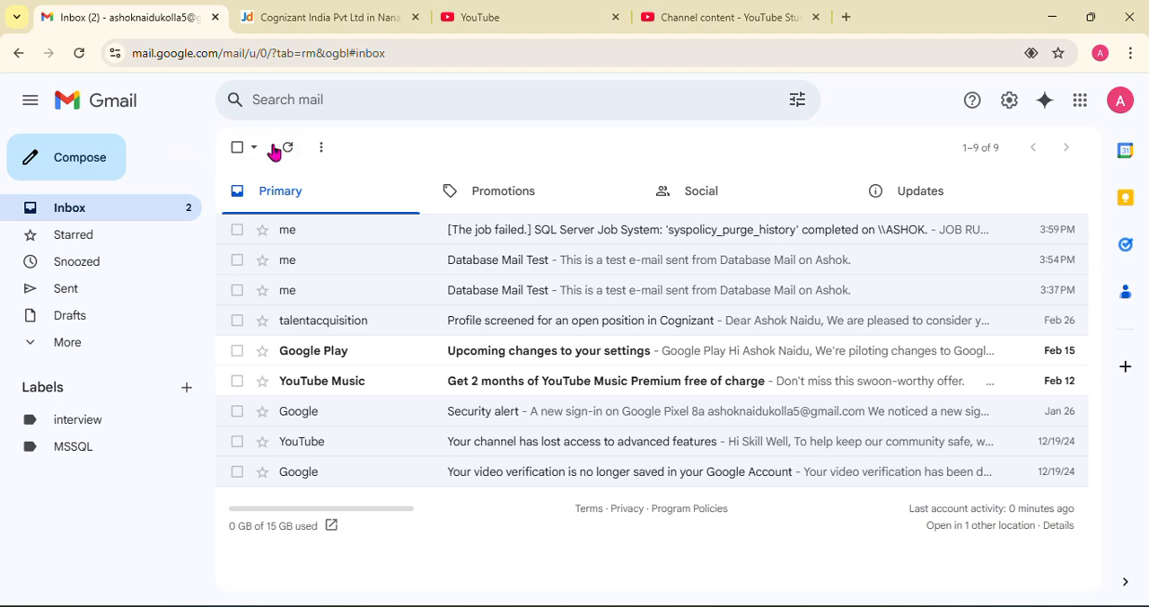
left_click(286, 149)
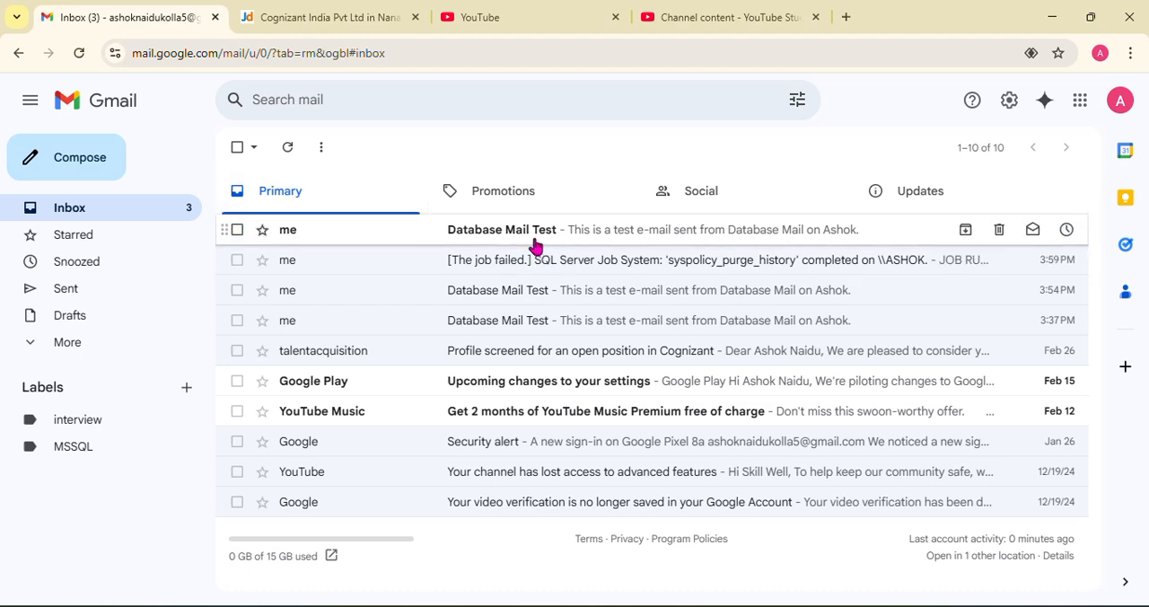
left_click(529, 236)
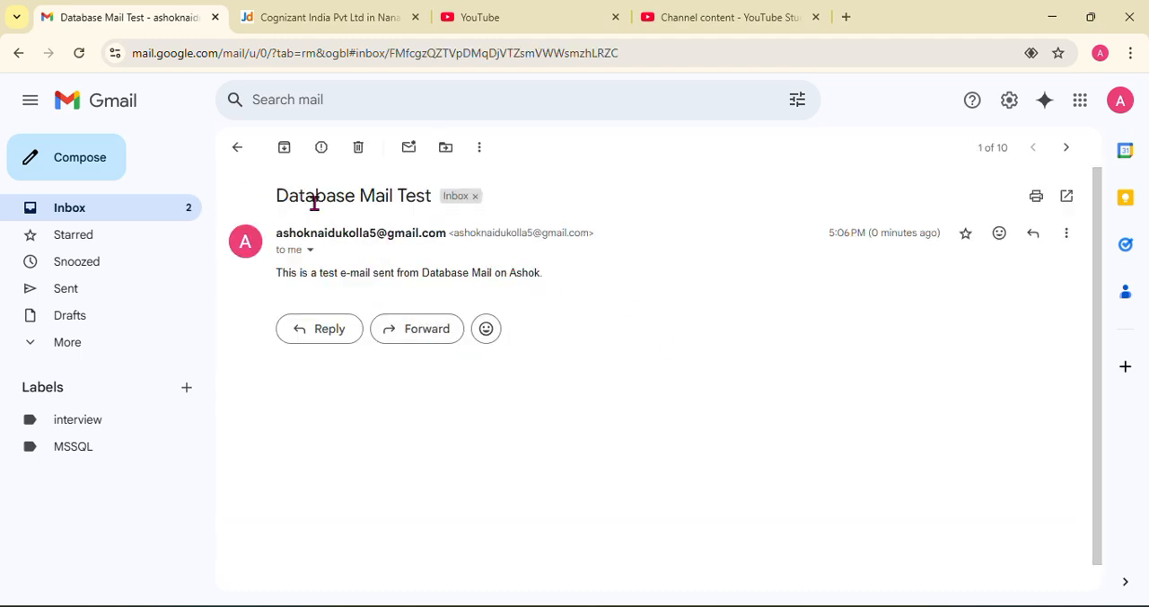
left_click(235, 147)
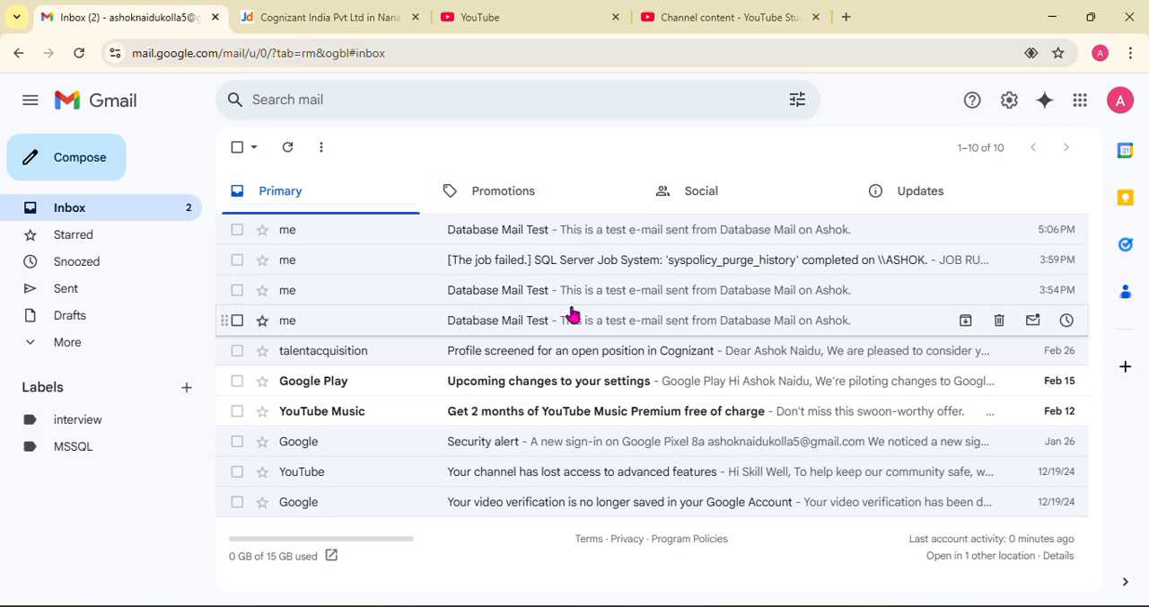
Switch back to SQL Server Management Studio, expand SQL Server Agent and open its properties
key("alt+Tab")
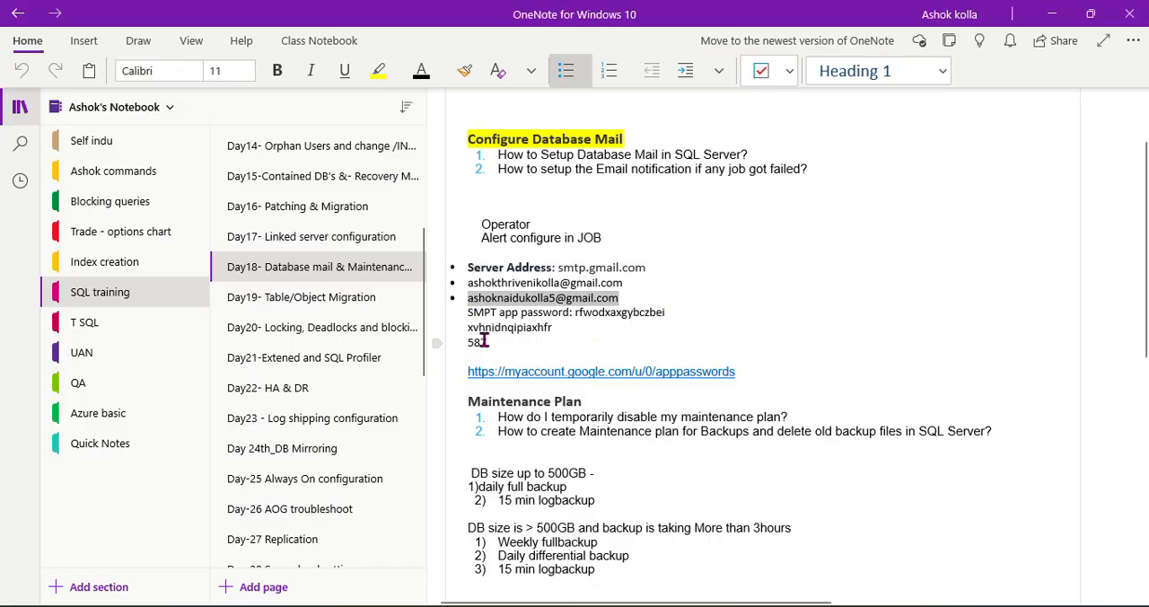
mouse_move(286, 603)
left_click(306, 563)
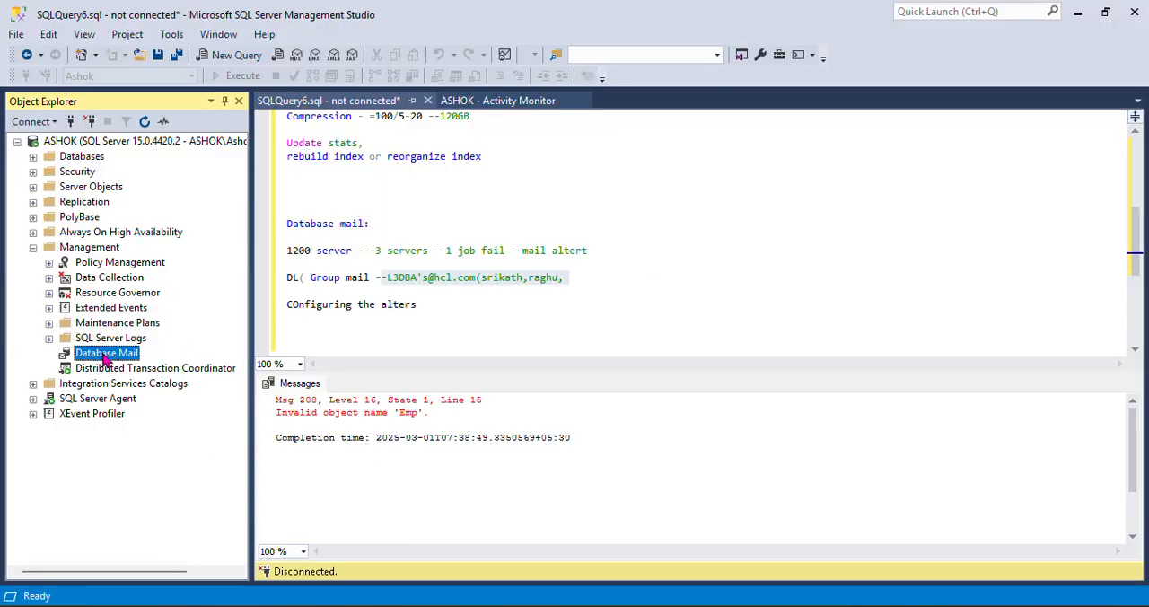
left_click(83, 400)
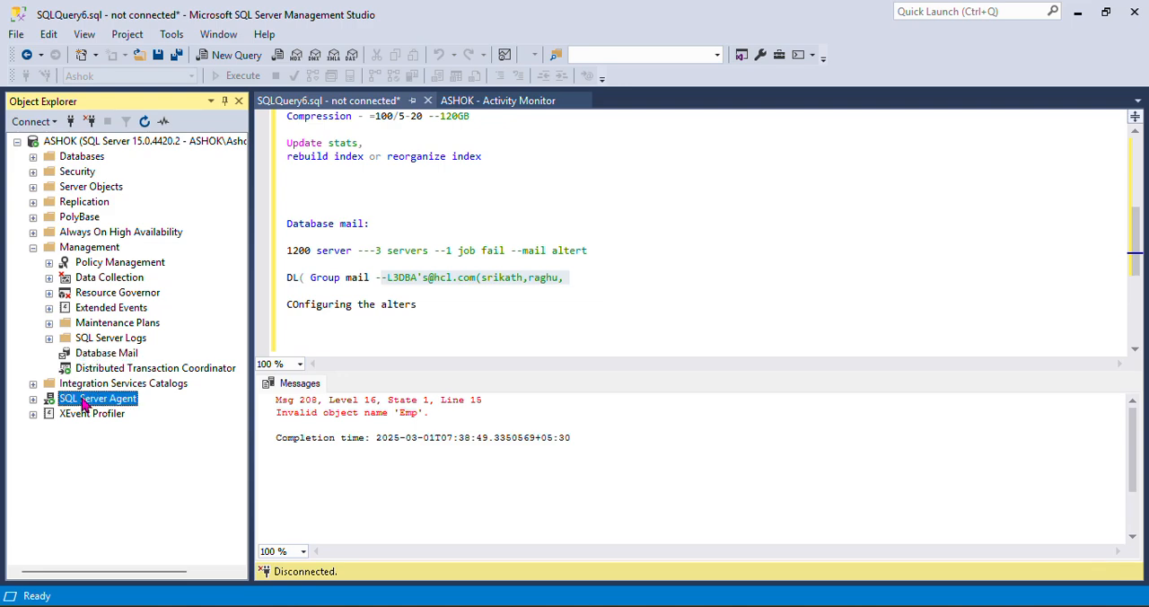
left_click(33, 399)
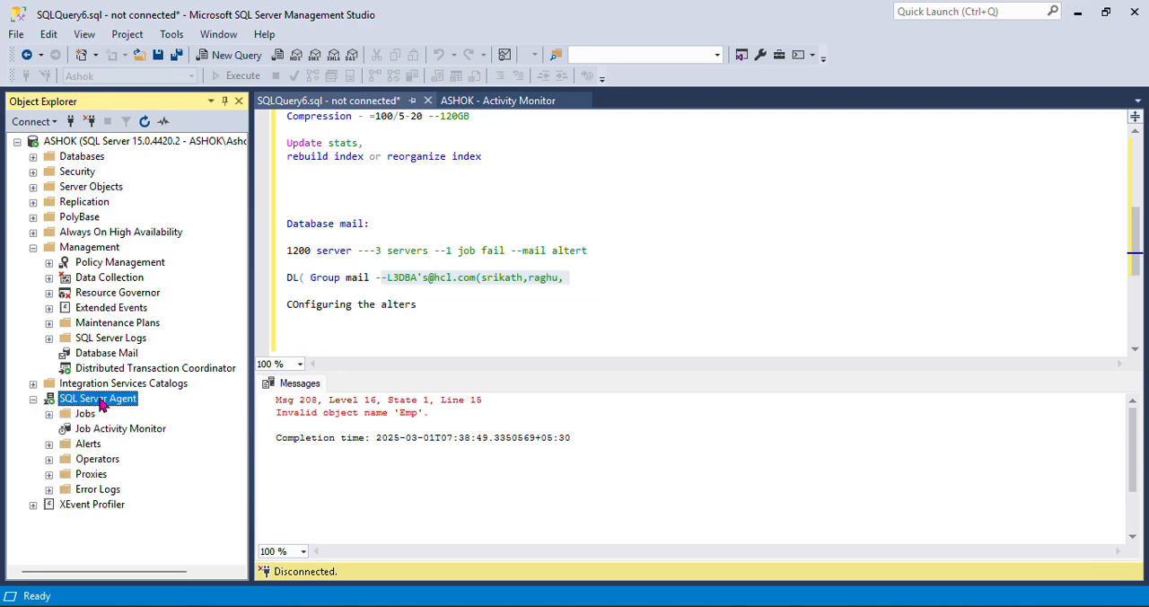
right_click(102, 404)
left_click(160, 579)
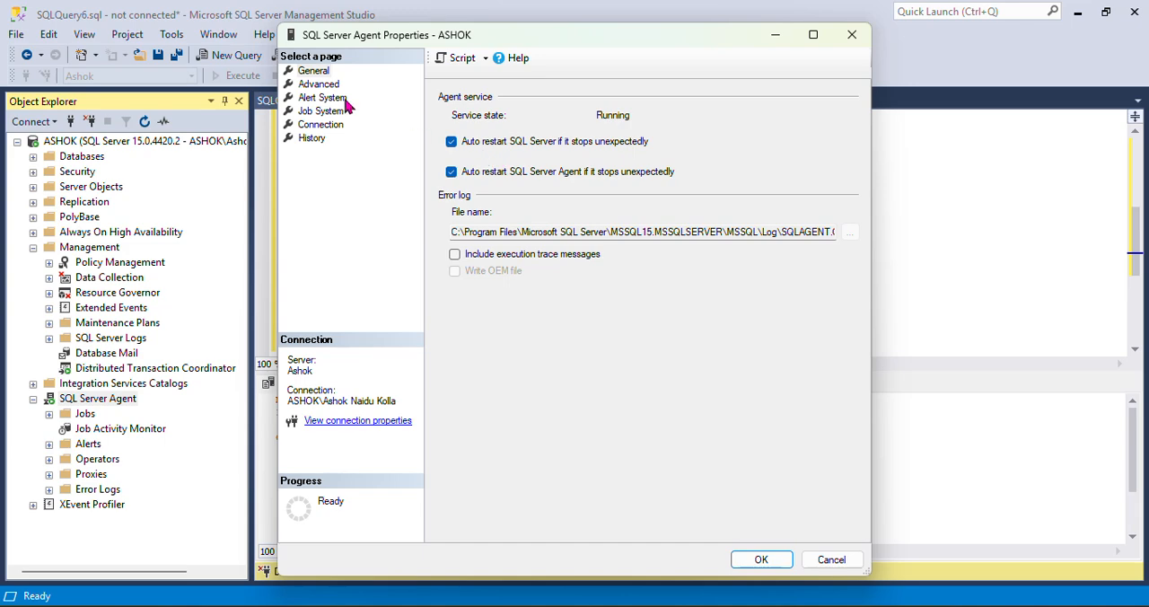
Enable the mail profile in the agent's alert system, using Database Mail with the hyd profile, and save the properties
left_click(323, 98)
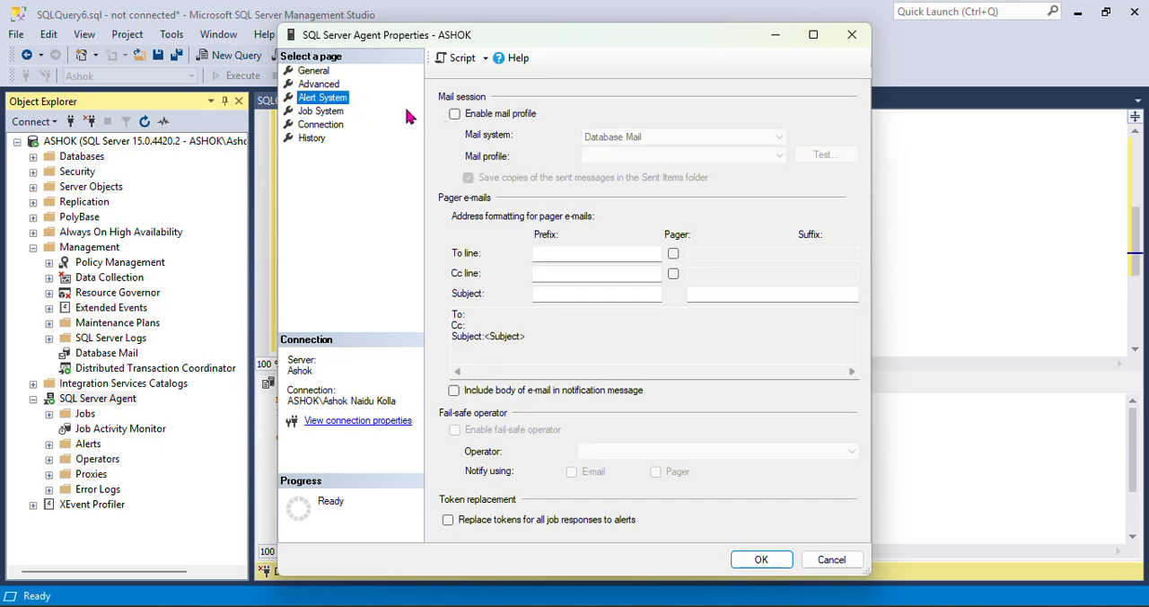
left_click(455, 114)
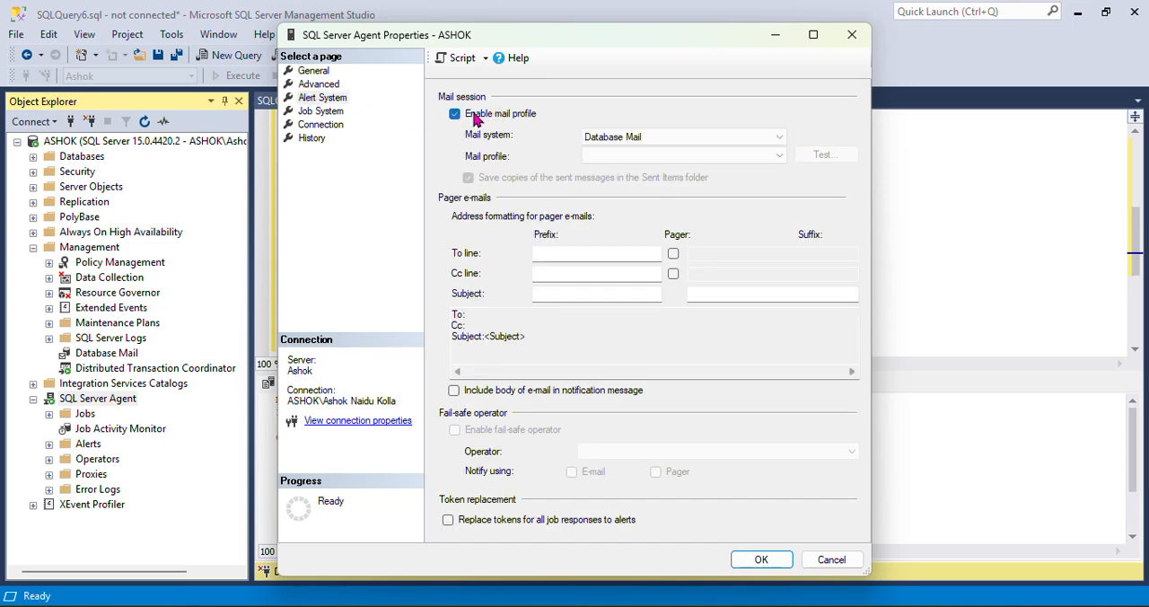
left_click(756, 139)
left_click(660, 153)
left_click(661, 155)
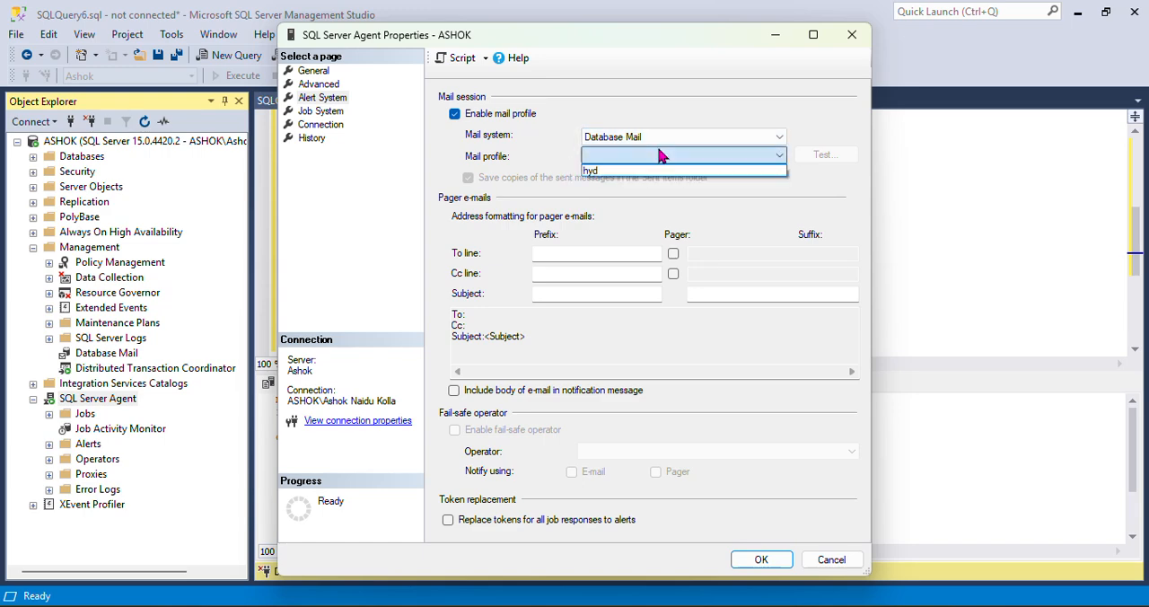
left_click(647, 171)
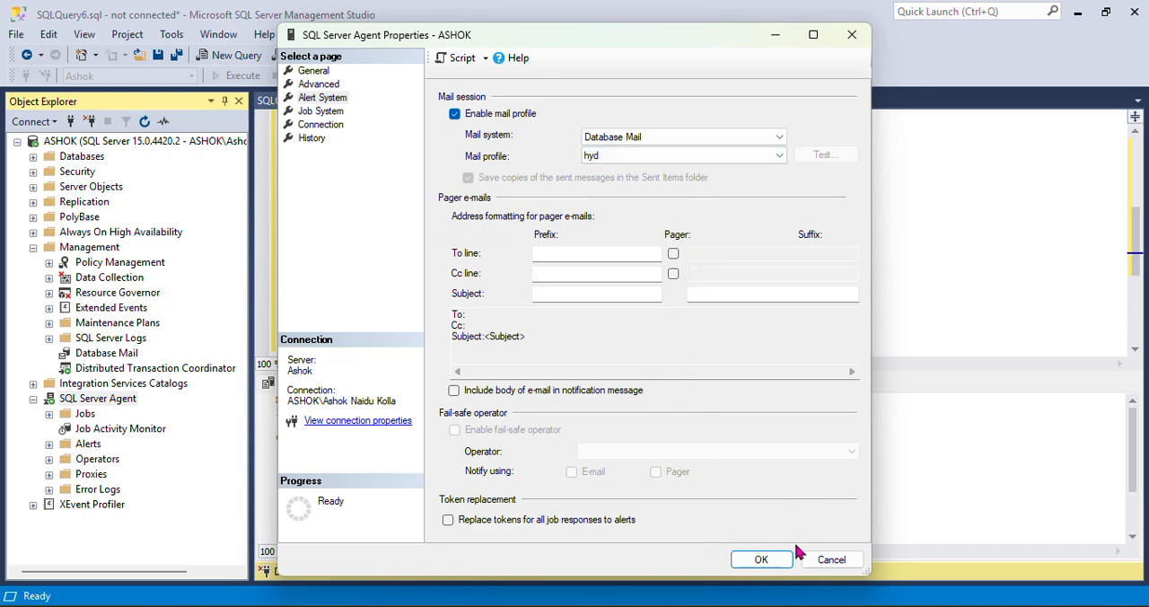
left_click(763, 559)
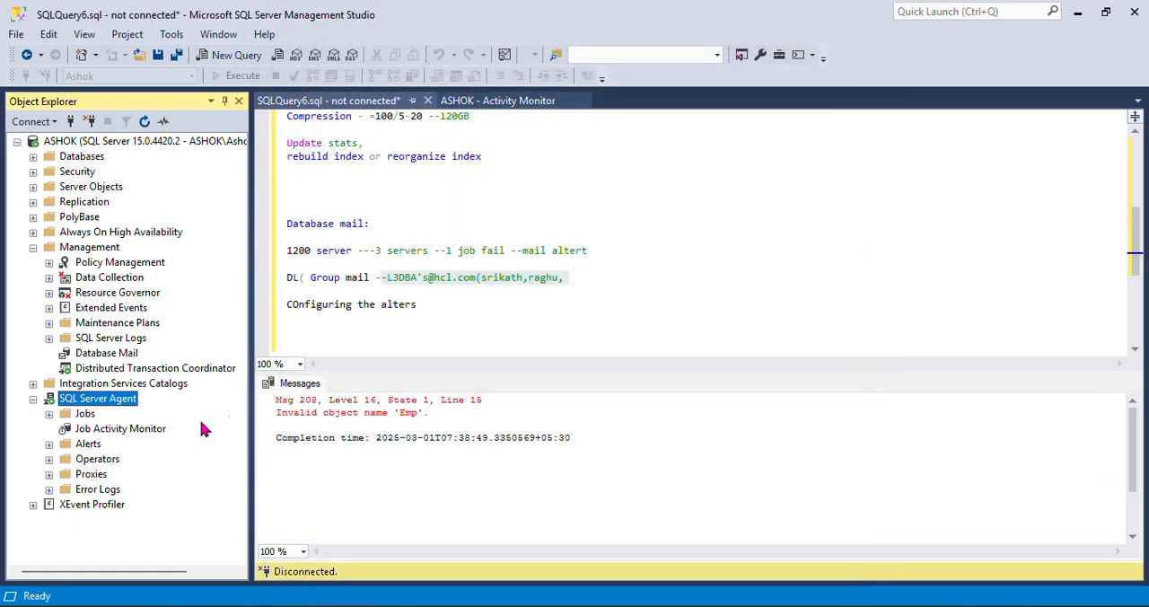
Start a new operator under SQL Server Agent's Operators and name it hyd
left_click(49, 459)
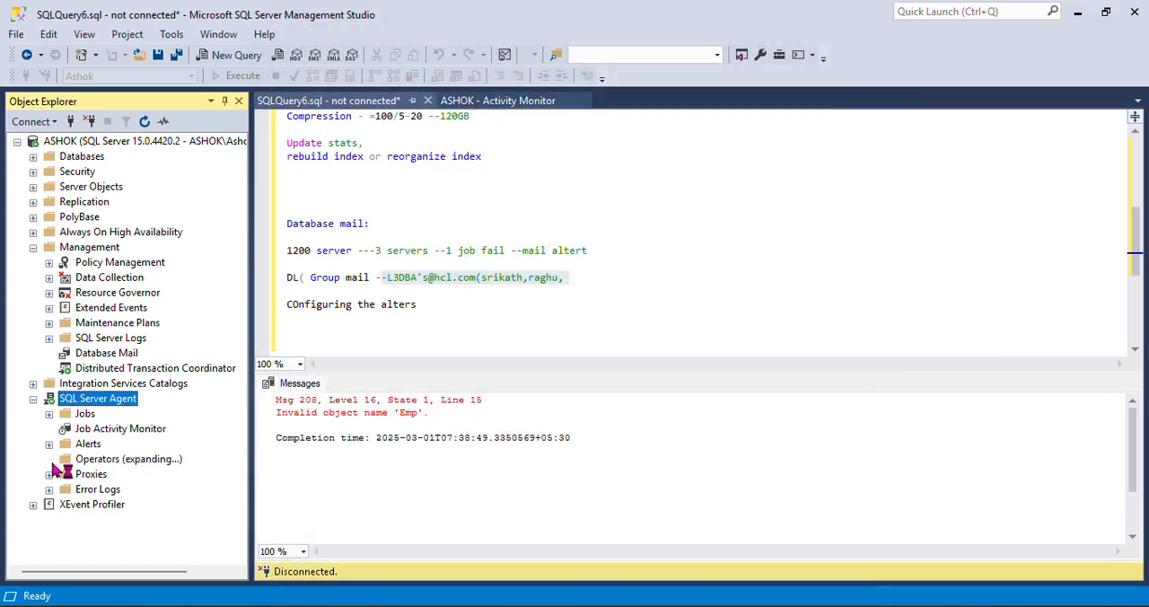
left_click(95, 462)
right_click(97, 462)
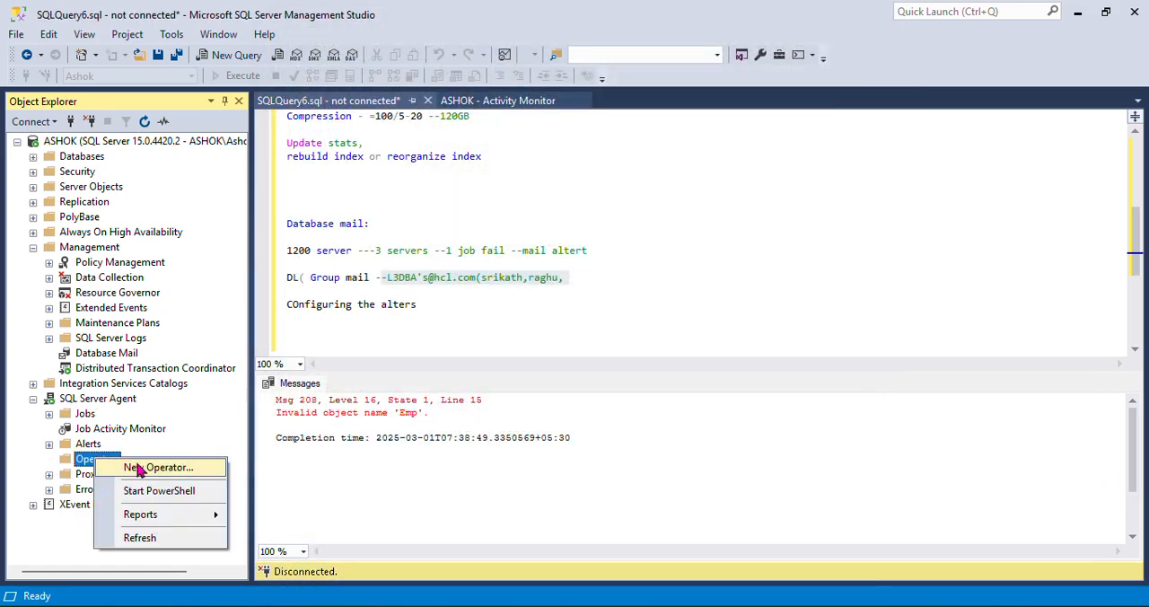
left_click(140, 465)
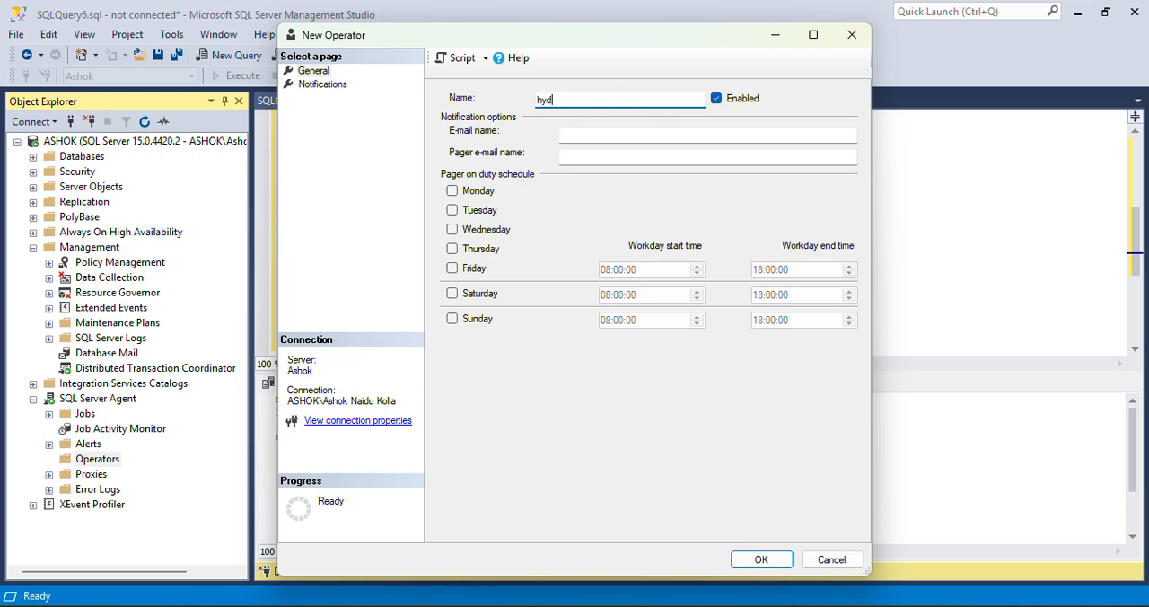
type("hyd")
Fill in the operator's e-mail with the Gmail address copied from the OneNote notes, check its notifications page, and save the operator
left_click(585, 135)
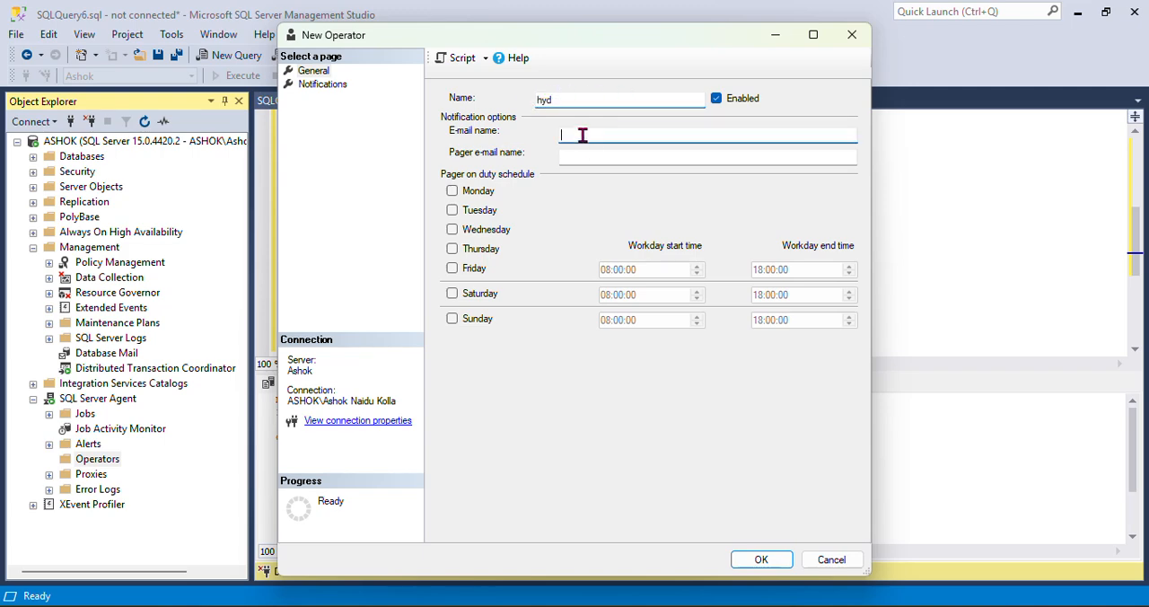
mouse_move(544, 604)
left_click(324, 603)
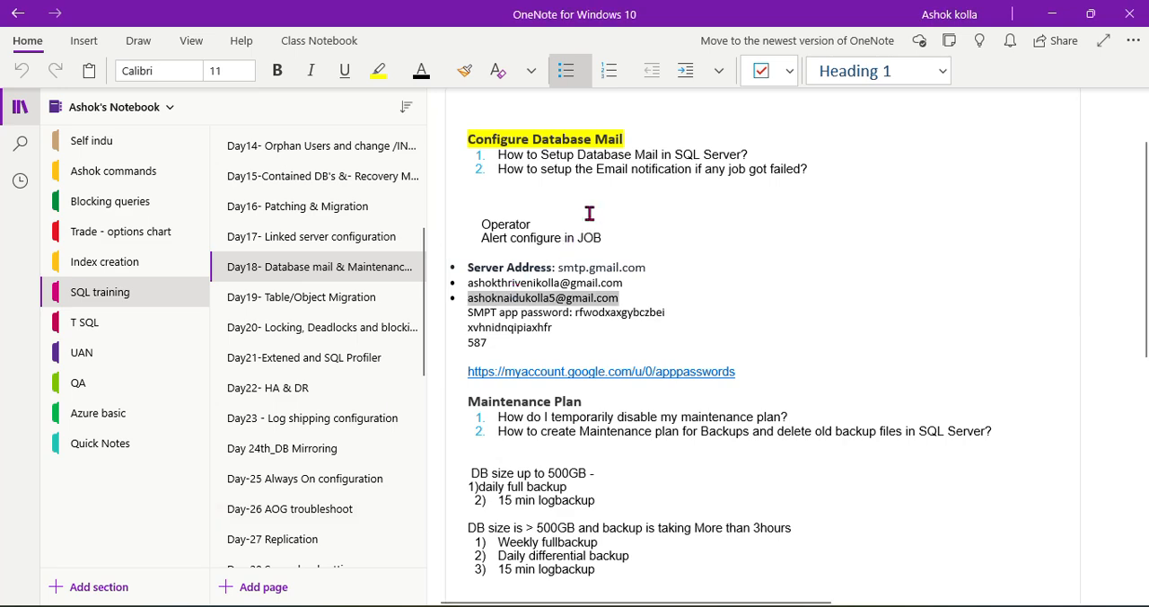
key("alt+Tab")
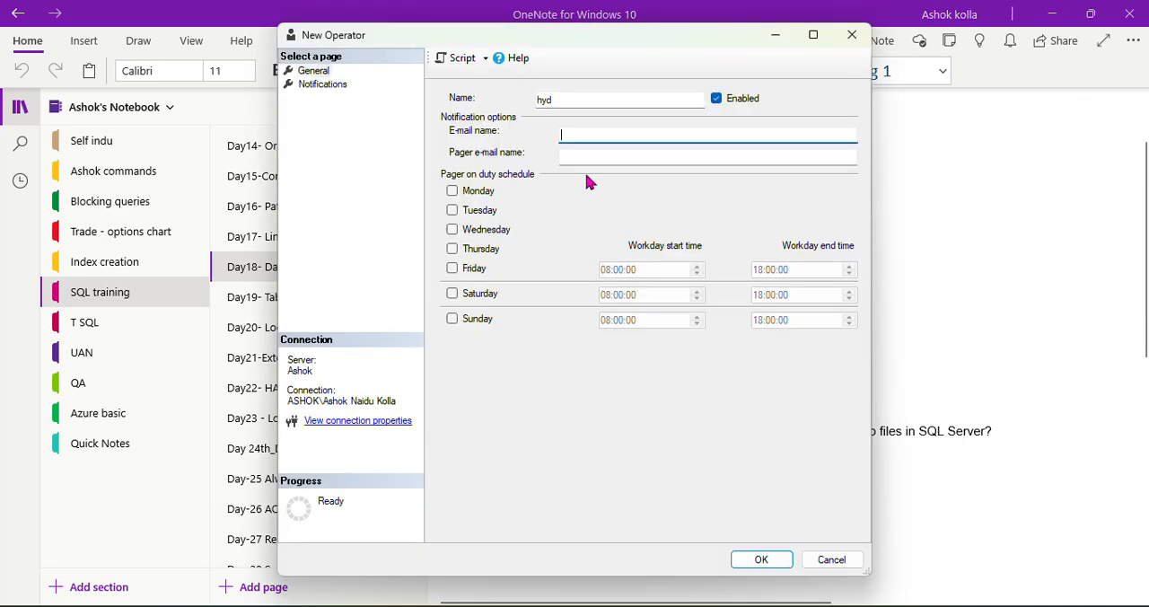
key("ctrl+v")
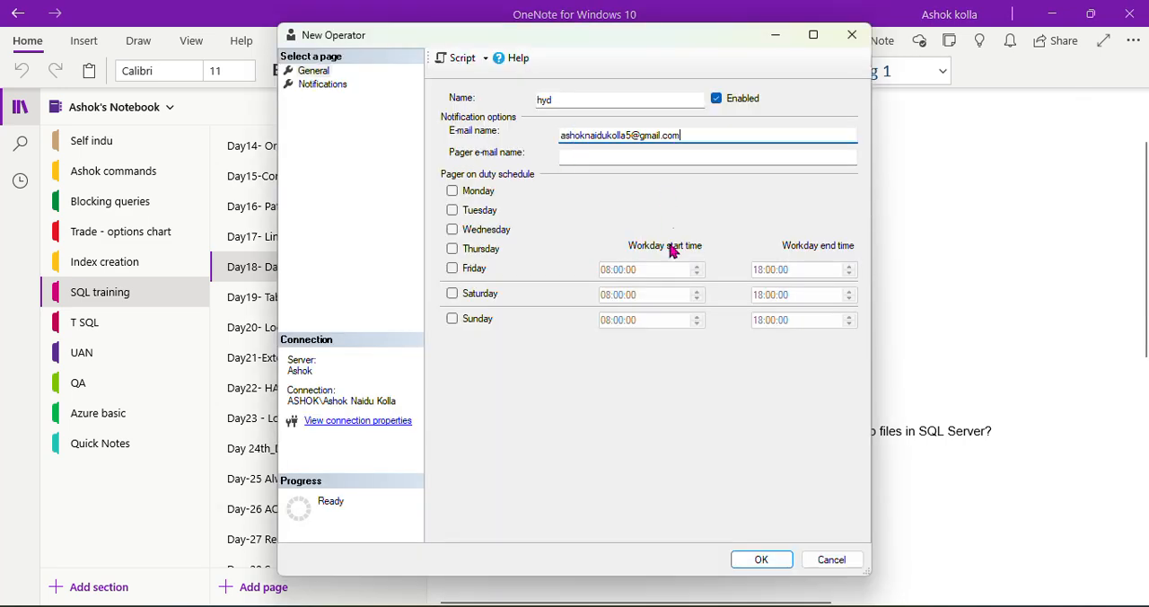
left_click(322, 84)
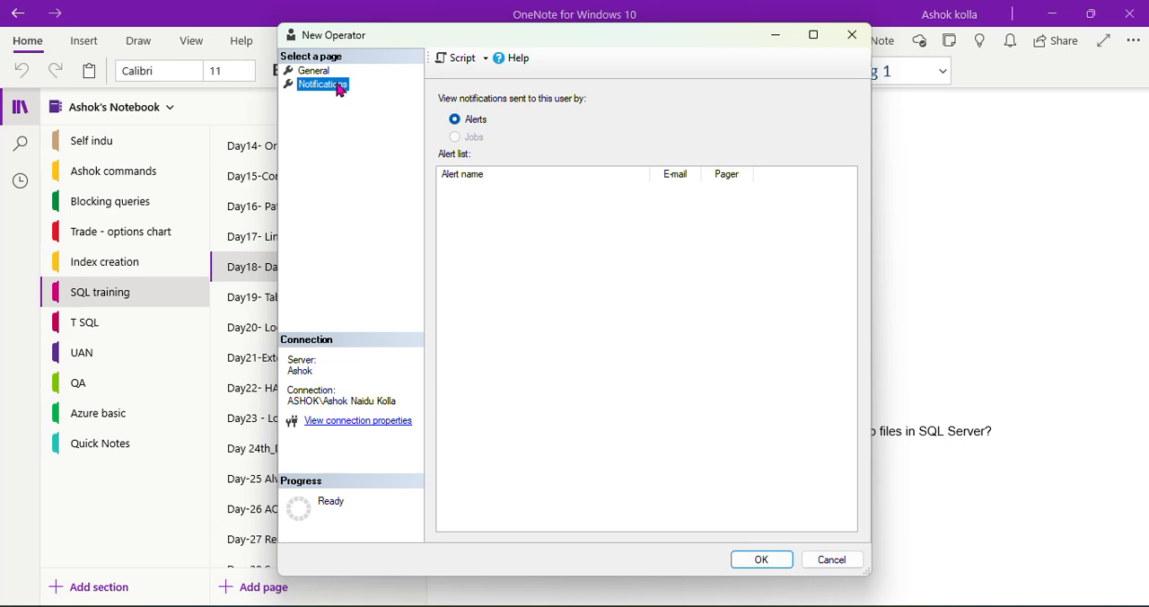
left_click(316, 70)
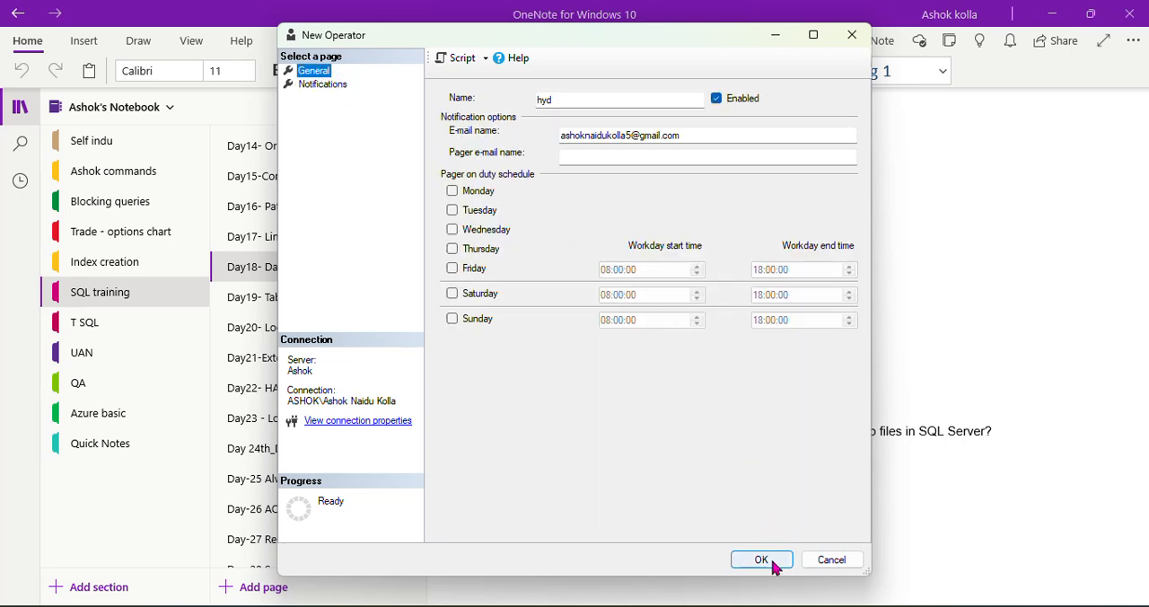
left_click(773, 563)
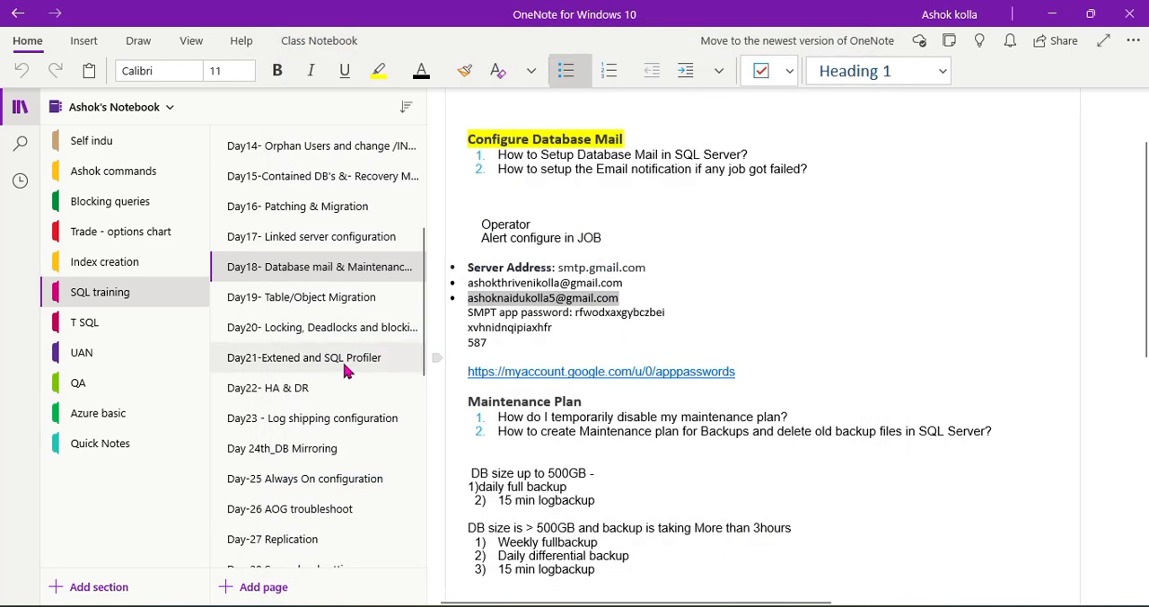
Switch back to SQL Server Management Studio and start a new SQL Server Agent alert named hyd
mouse_move(242, 589)
left_click(245, 547)
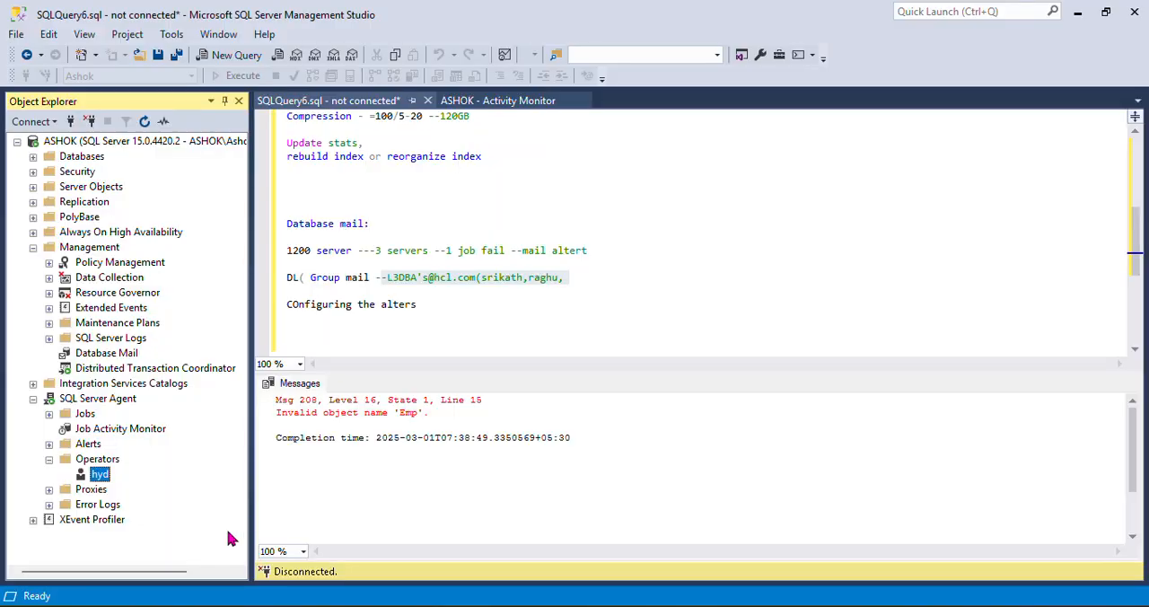
left_click(92, 447)
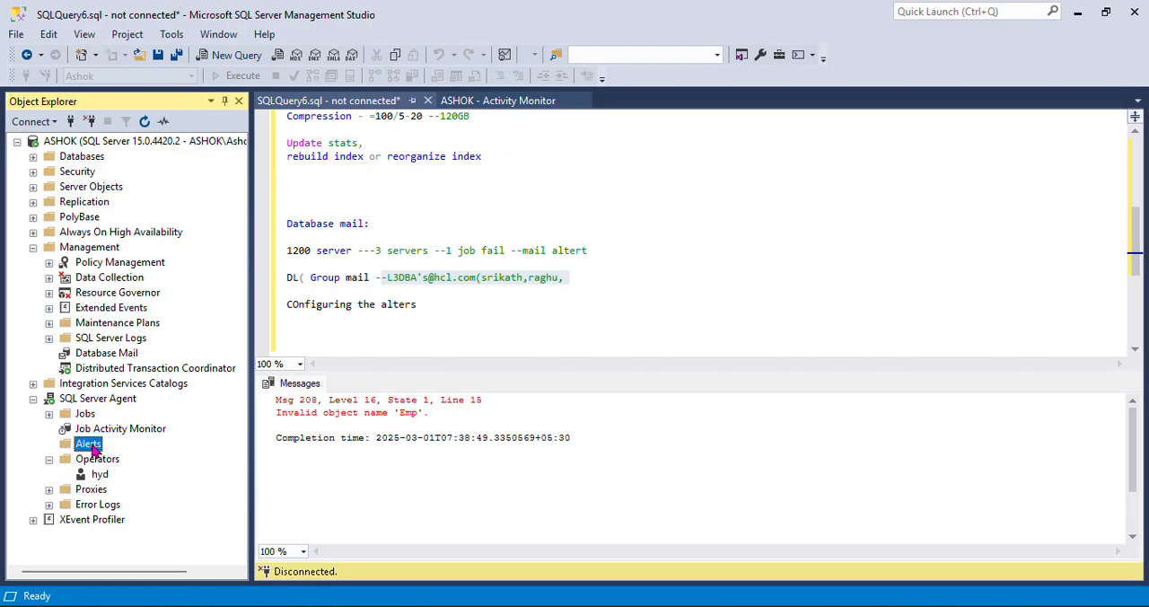
right_click(94, 449)
left_click(163, 460)
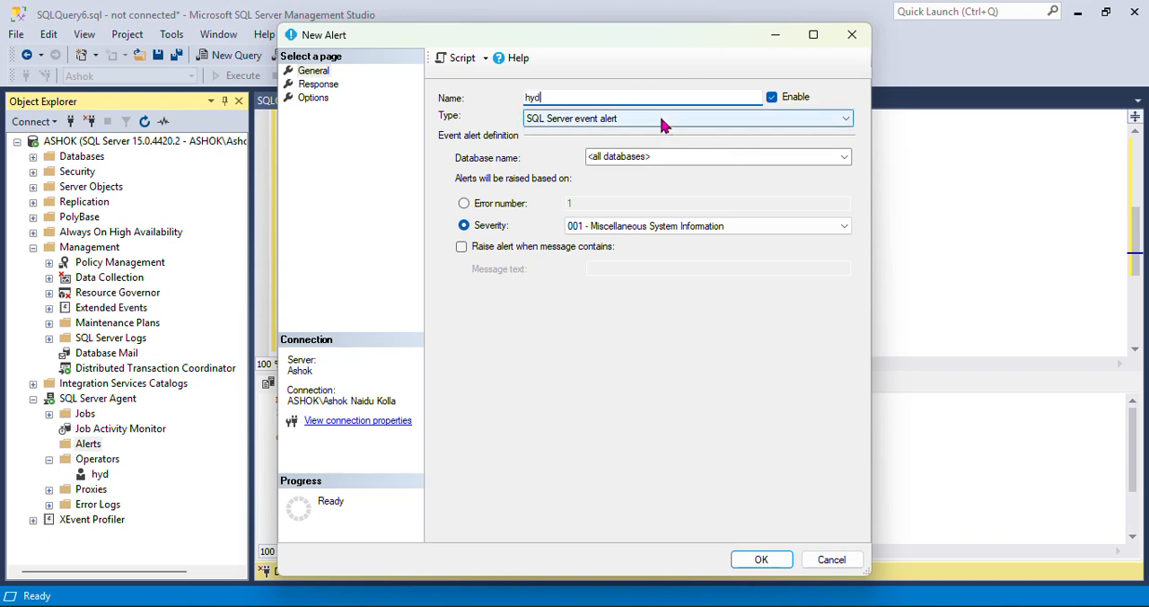
Set the alert's response to notify the hyd operator by e-mail, and save the alert
left_click(320, 85)
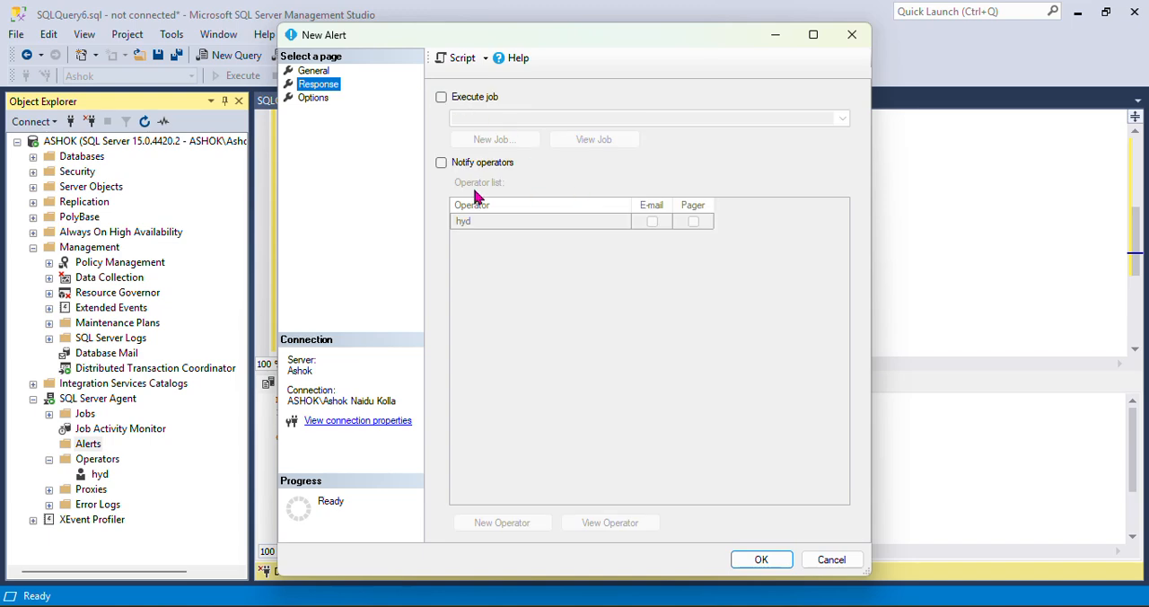
left_click(441, 164)
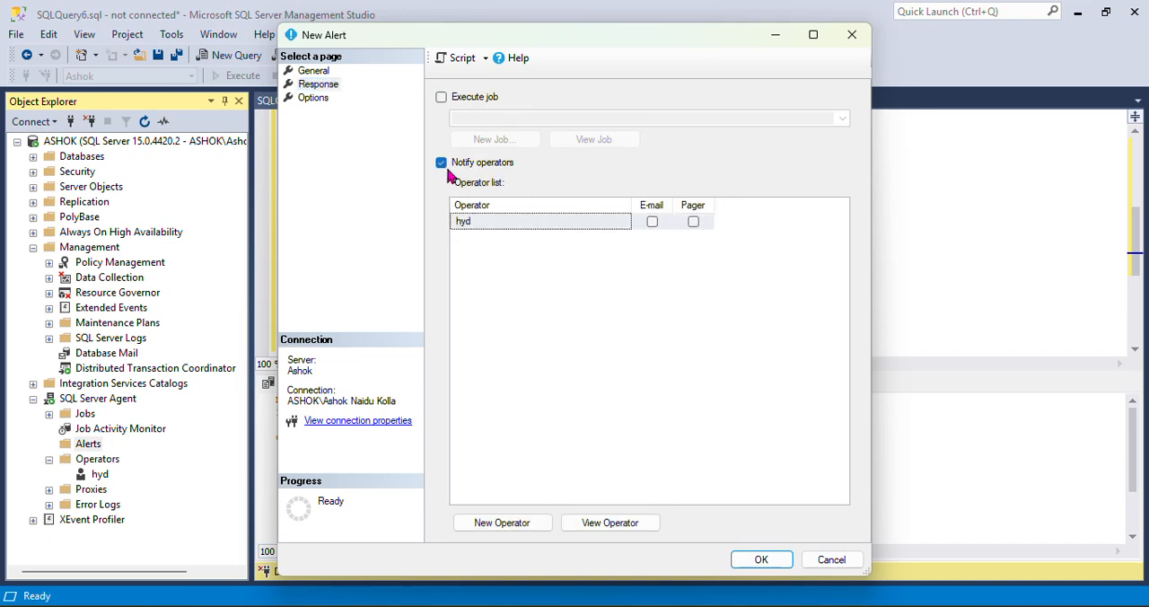
left_click(651, 222)
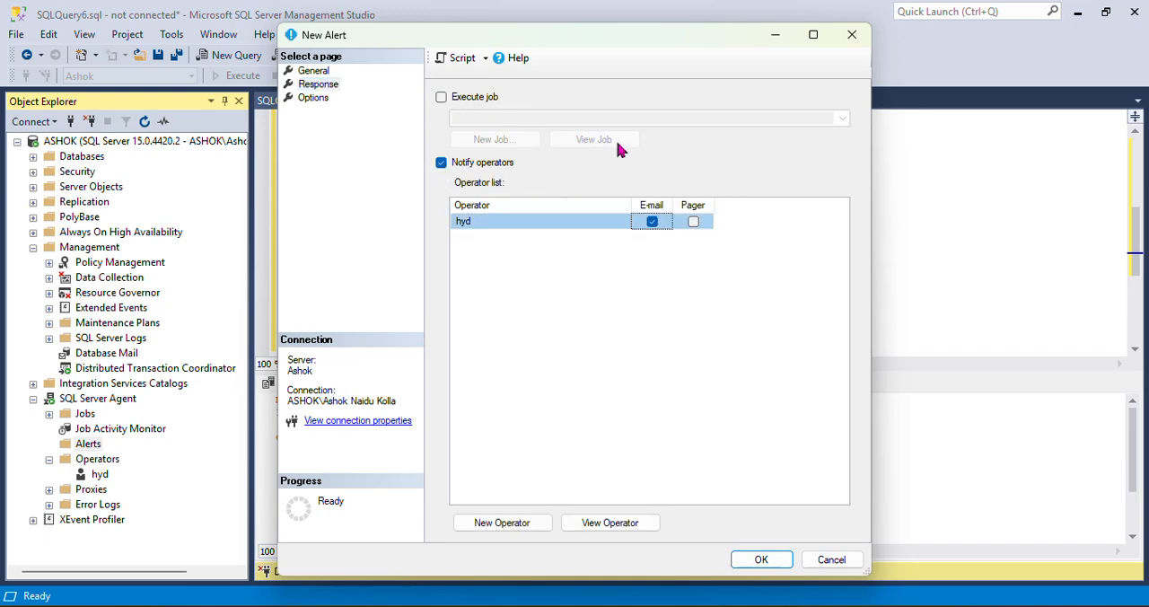
left_click(761, 559)
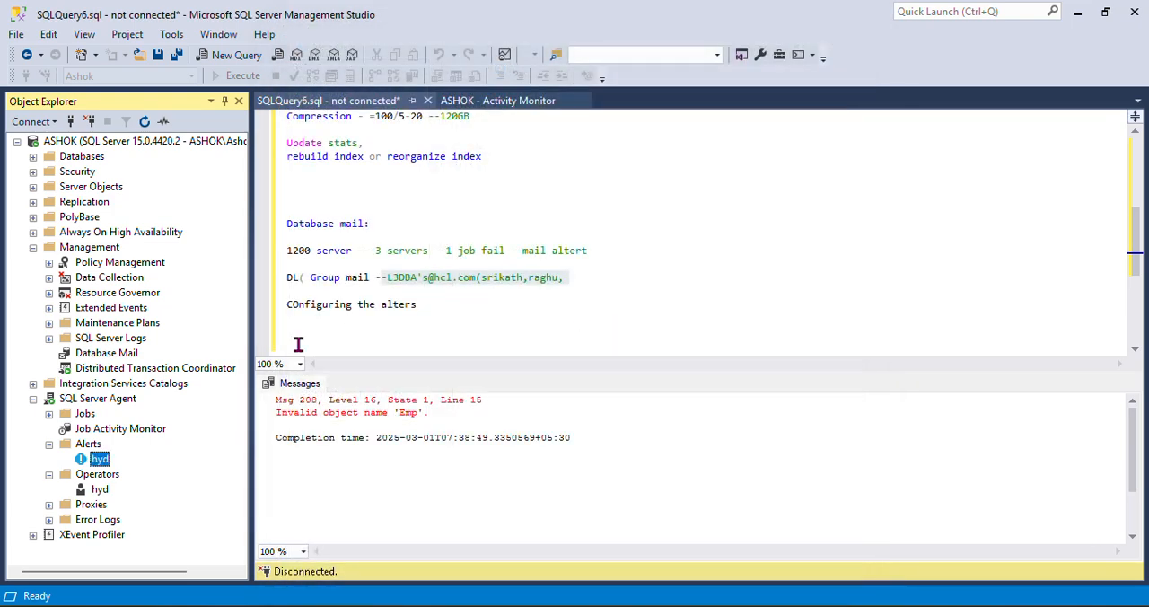
right_click(99, 461)
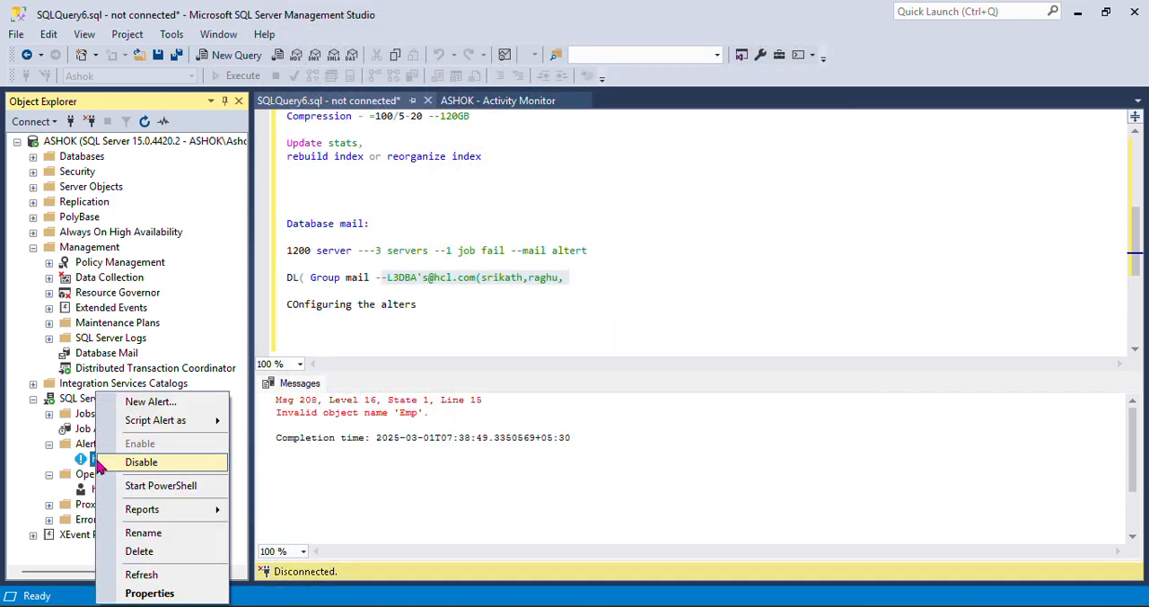
left_click(382, 514)
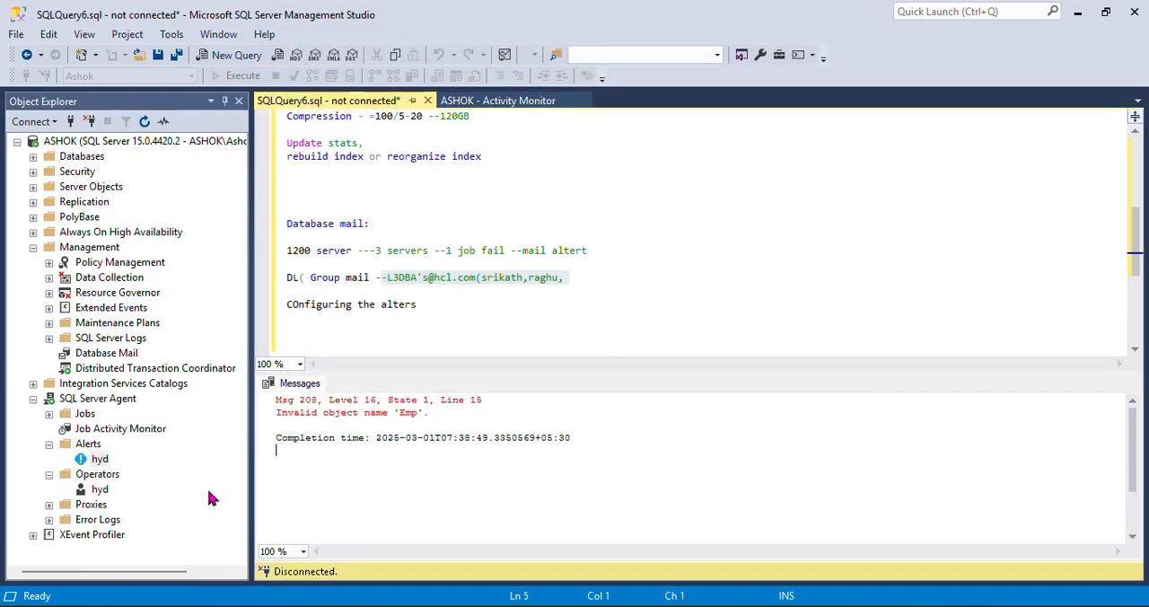
Open the FullBackup.Subplan_1 job's properties from the maximized Job Activity Monitor and show its notification settings
double_click(126, 429)
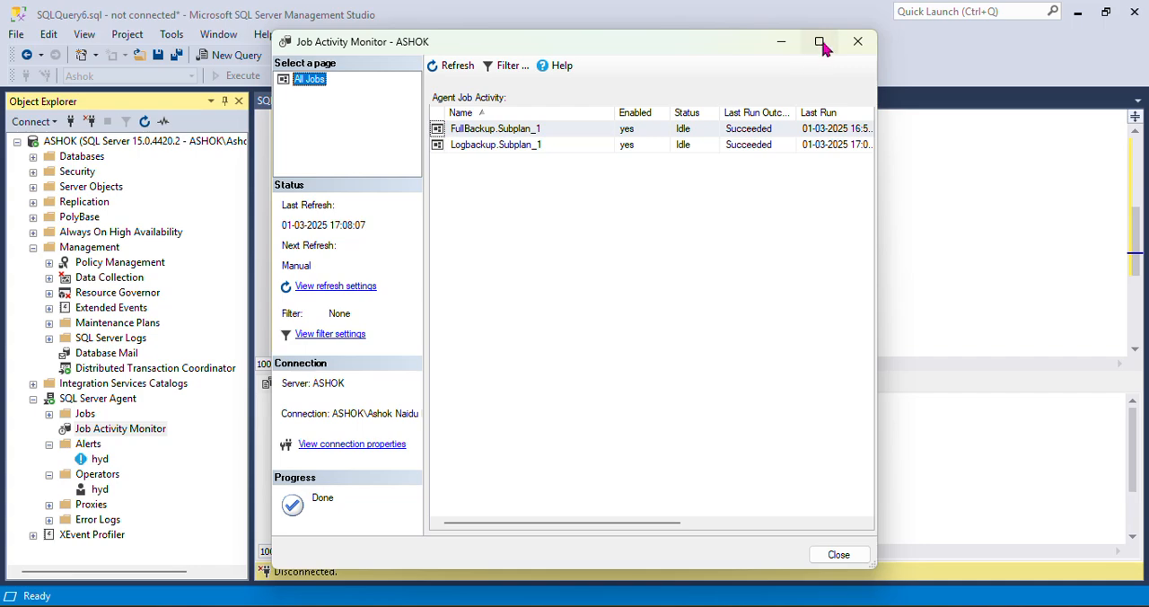
left_click(818, 40)
double_click(252, 96)
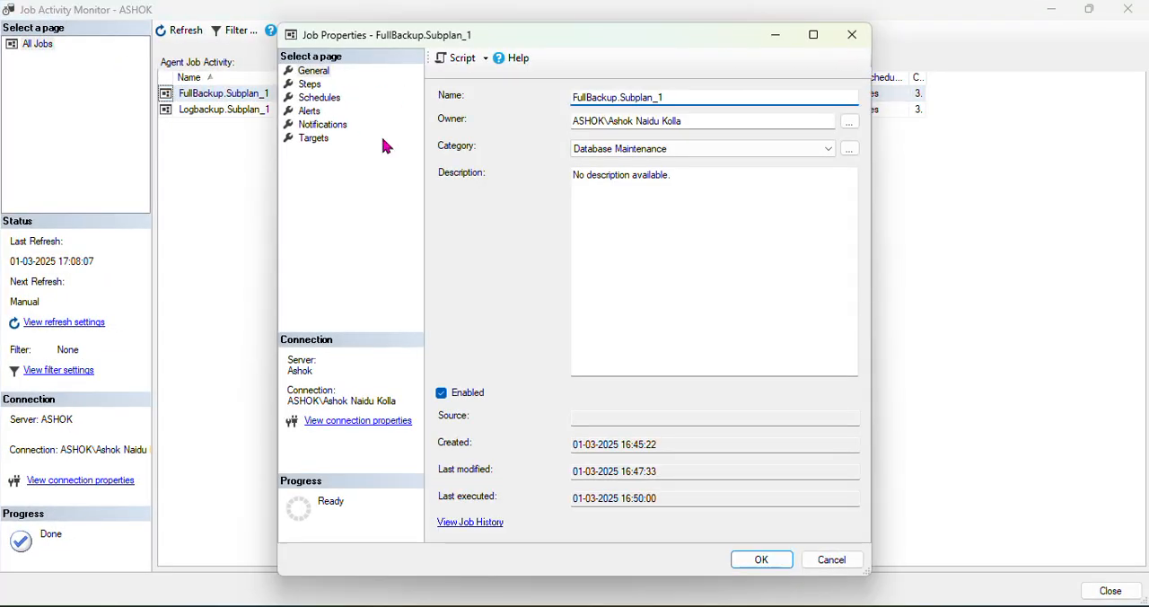
left_click(312, 111)
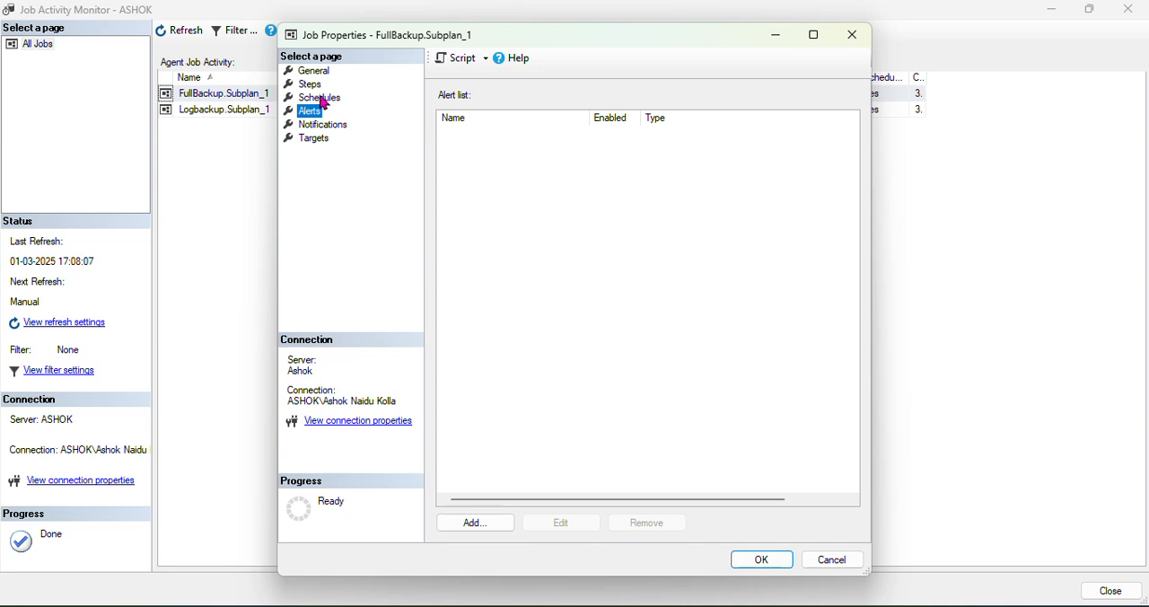
left_click(332, 124)
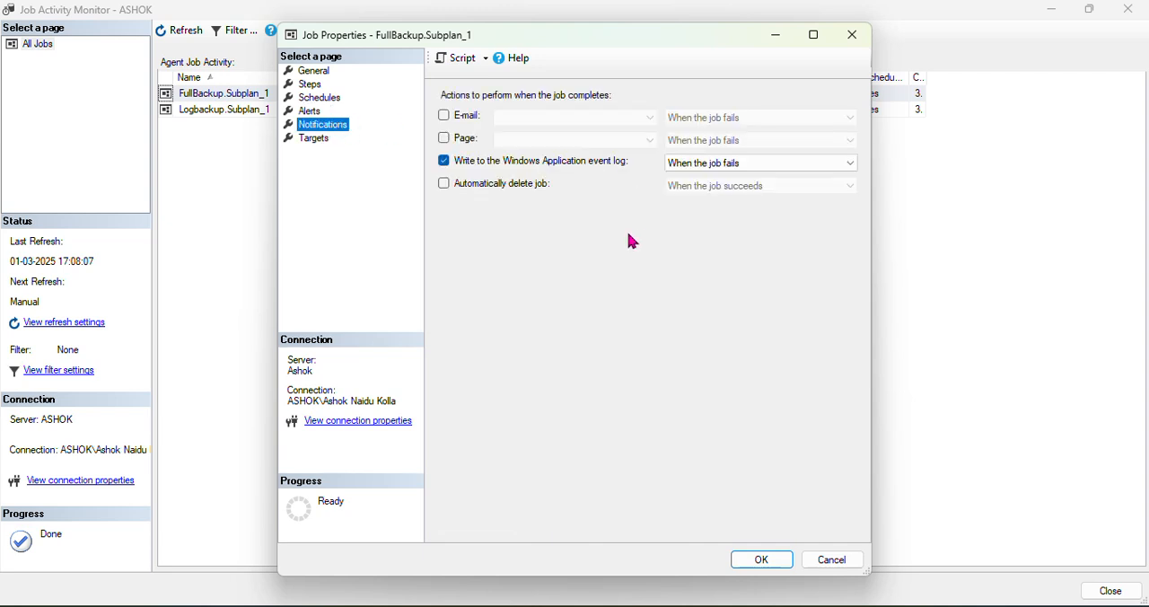
Enable e-mail notification for the FullBackup.Subplan_1 job, try the succeeds and completes conditions, and set it to When the job fails
left_click(443, 117)
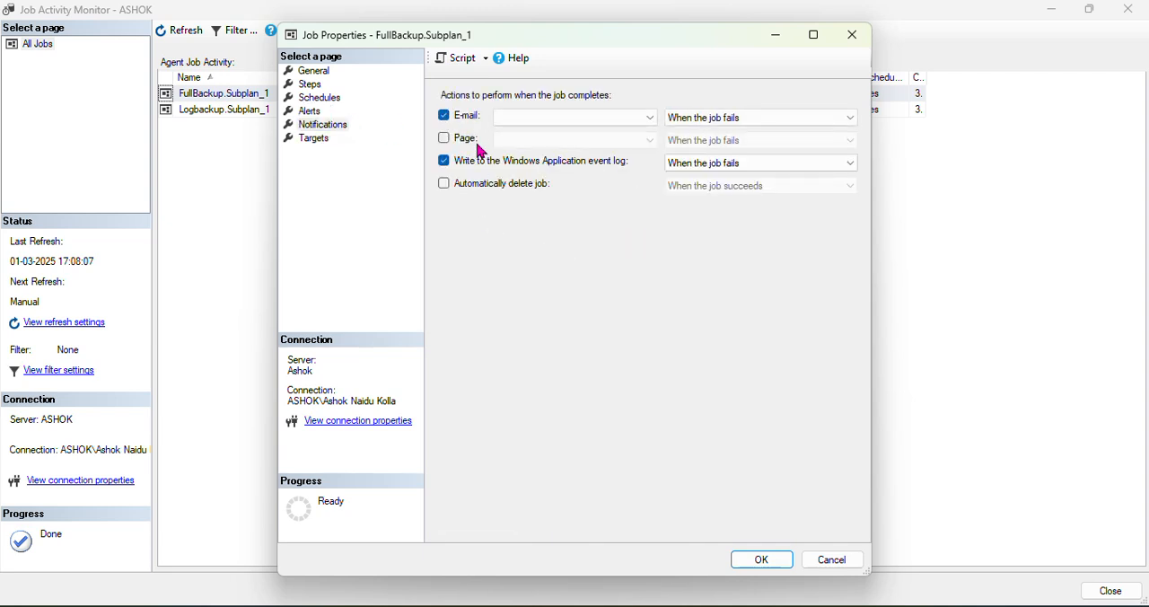
left_click(762, 128)
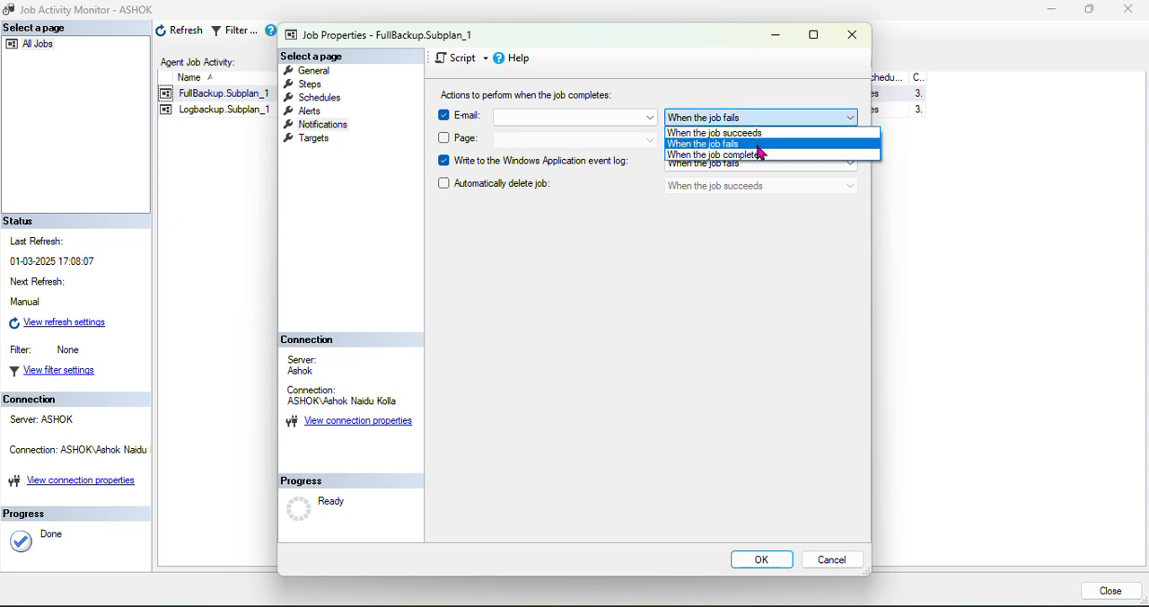
left_click(760, 134)
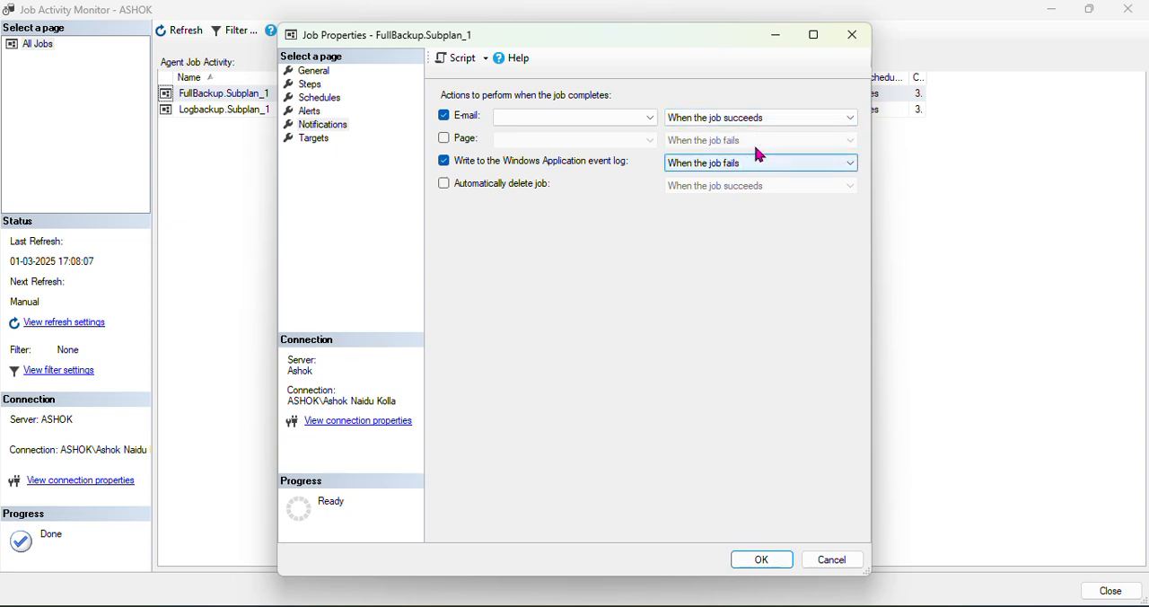
left_click(744, 117)
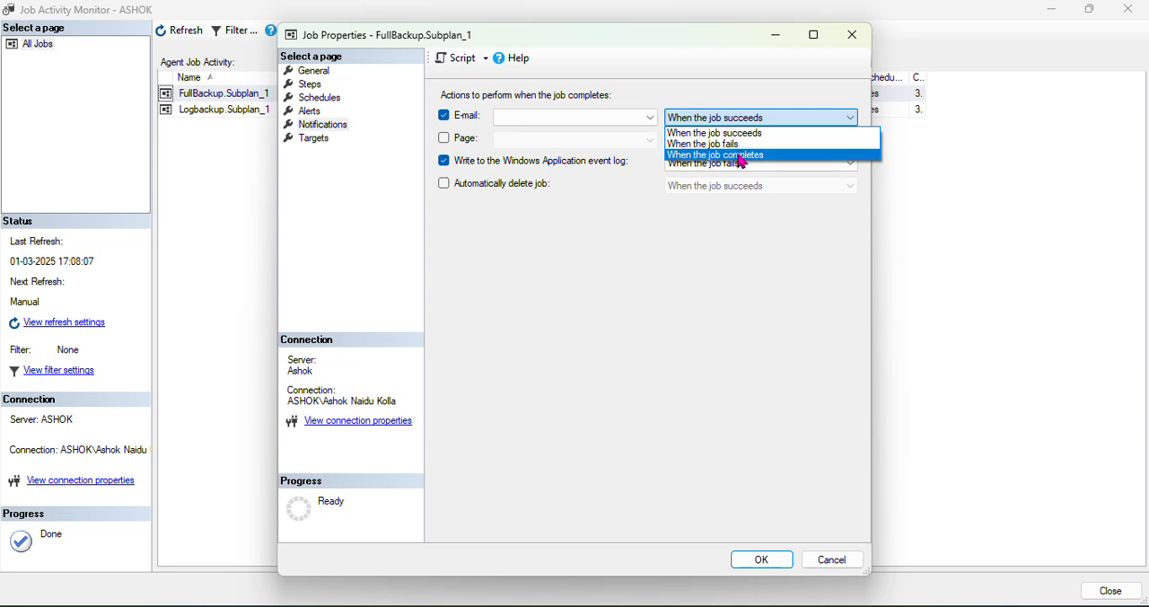
left_click(745, 154)
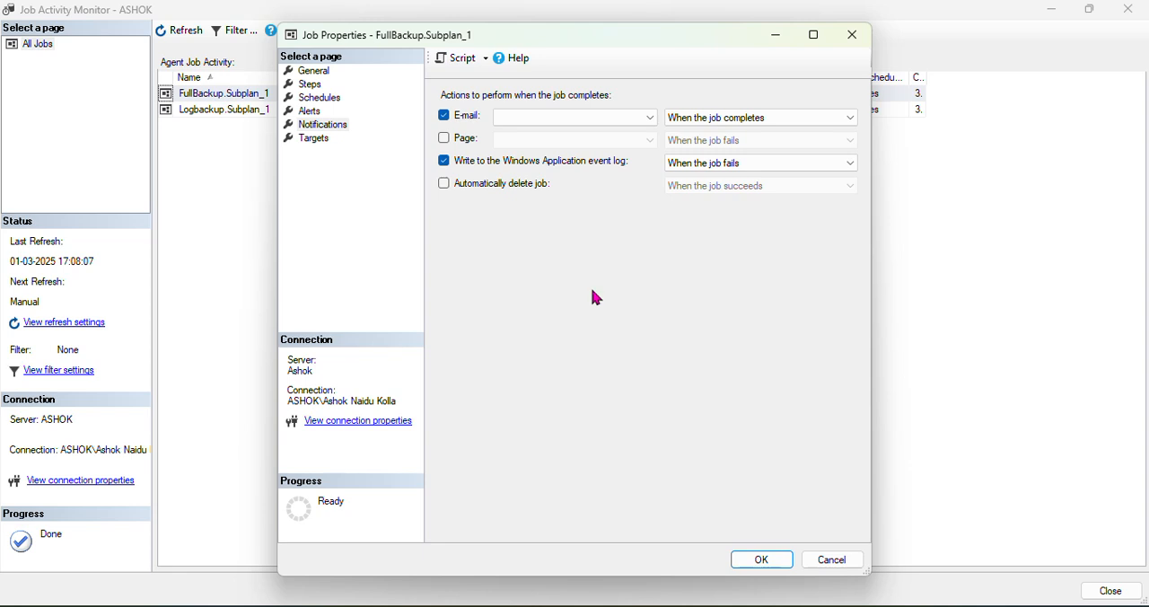
left_click(755, 117)
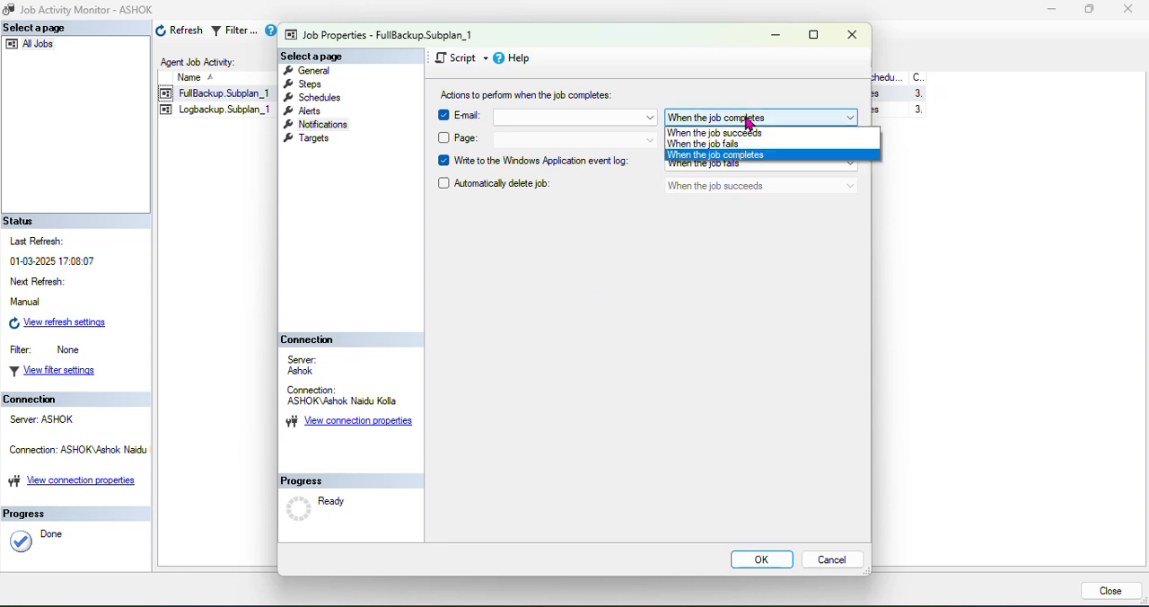
left_click(747, 145)
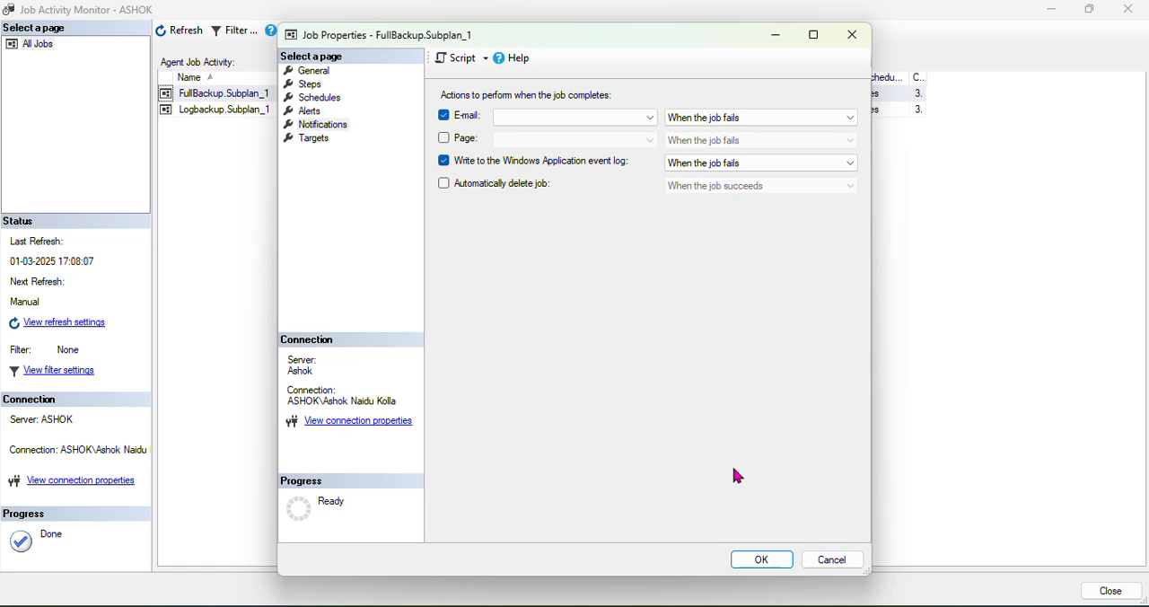
left_click(318, 113)
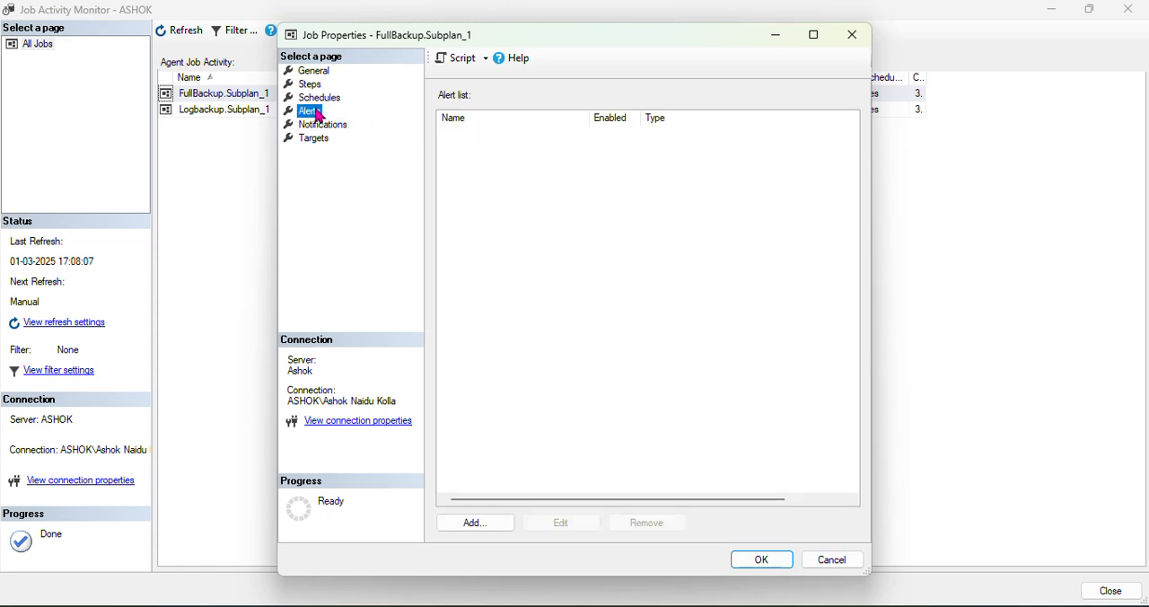
left_click(475, 529)
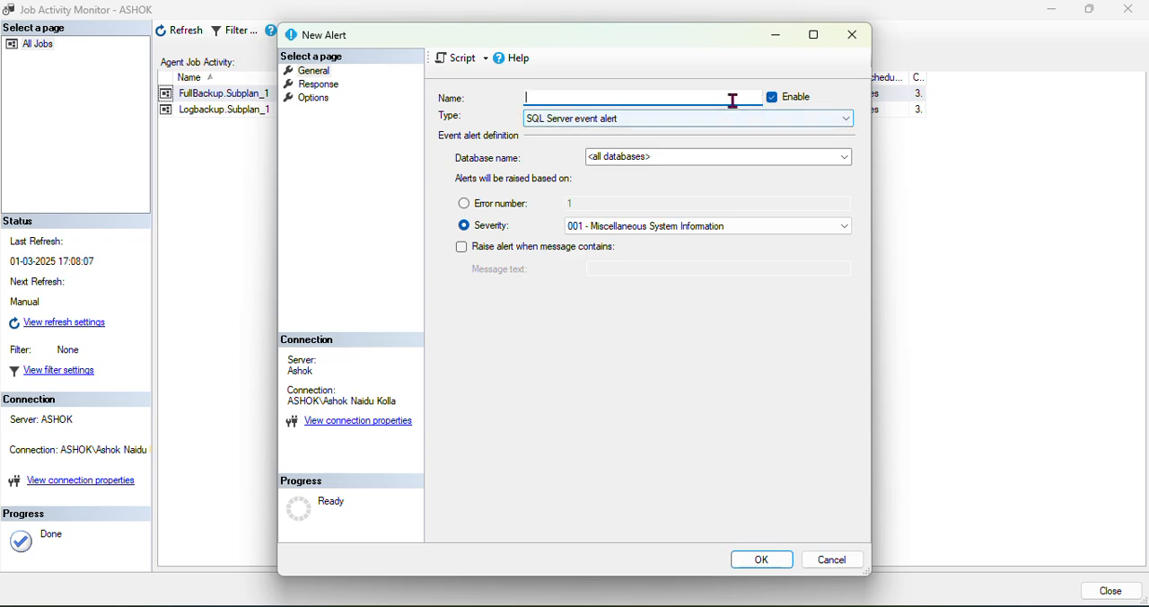
left_click(834, 560)
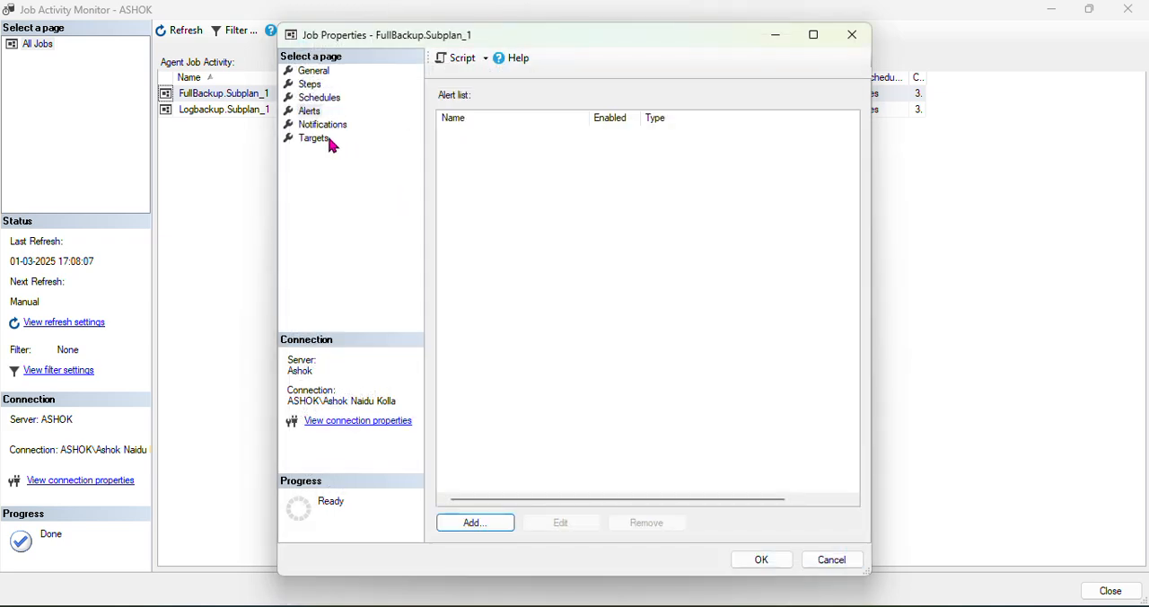
left_click(321, 125)
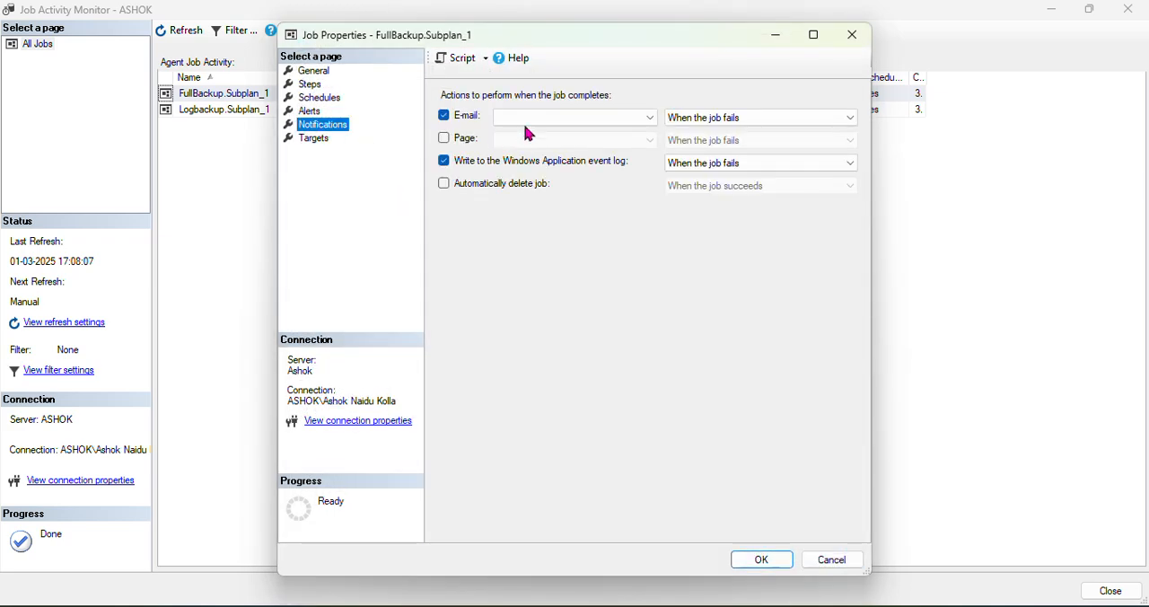
left_click(765, 565)
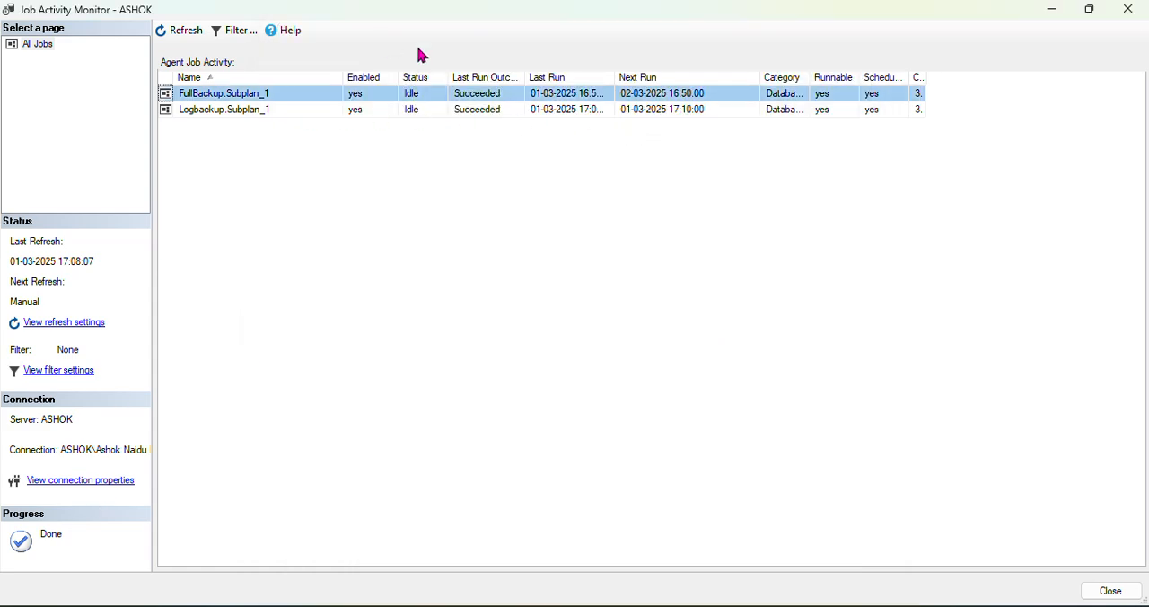
Reopen the FullBackup.Subplan_1 job's properties, enable e-mail notification to the hyd operator when the job fails, and save the job
double_click(298, 100)
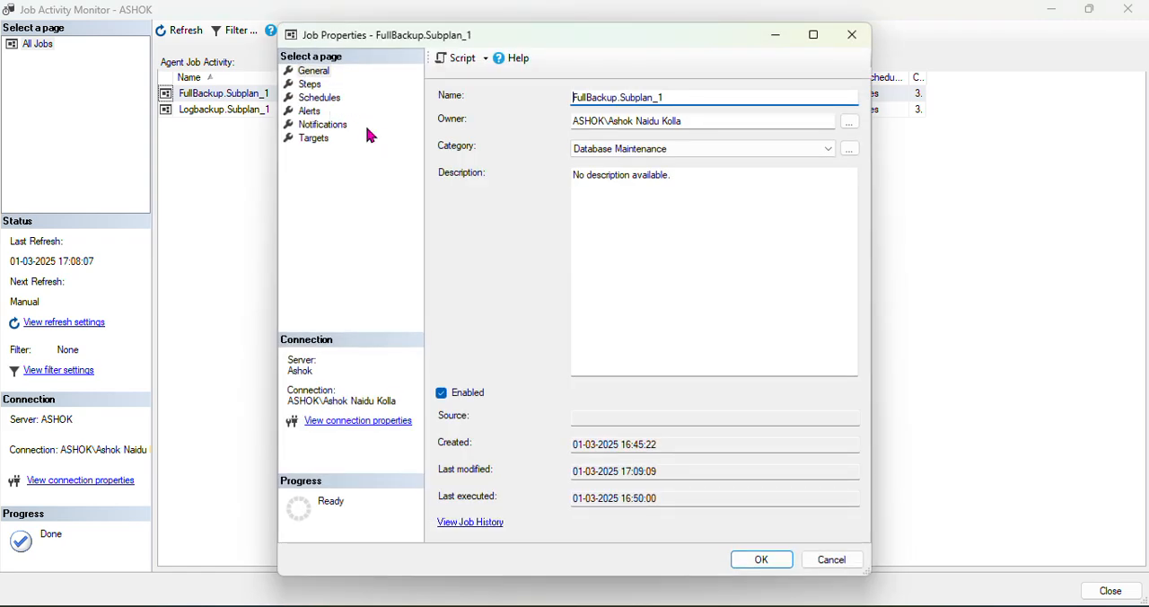
left_click(316, 124)
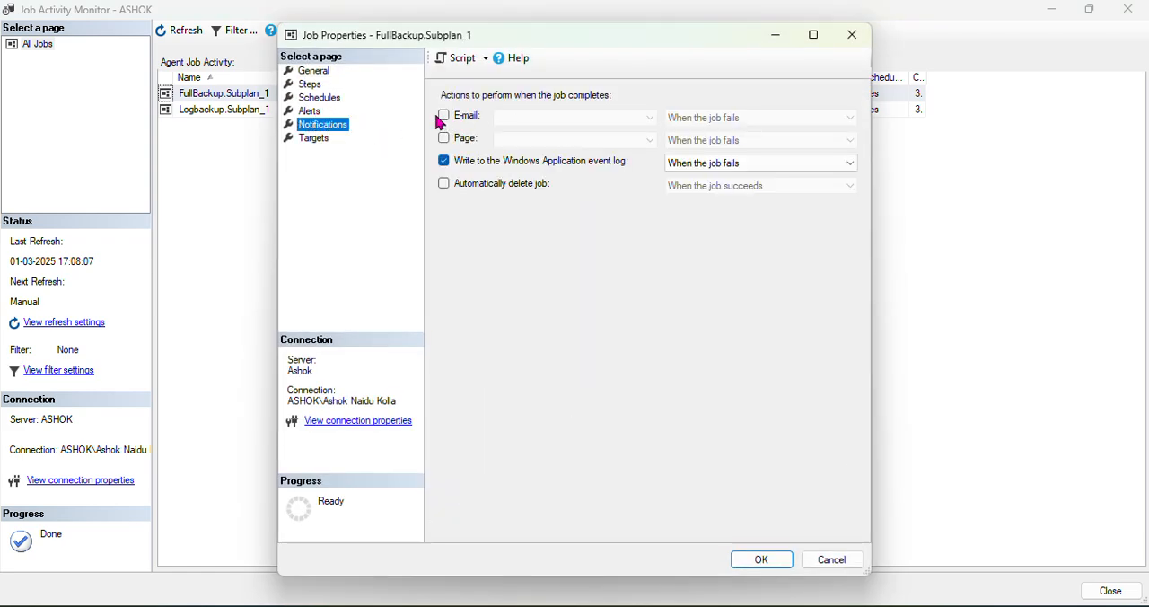
left_click(443, 116)
left_click(649, 118)
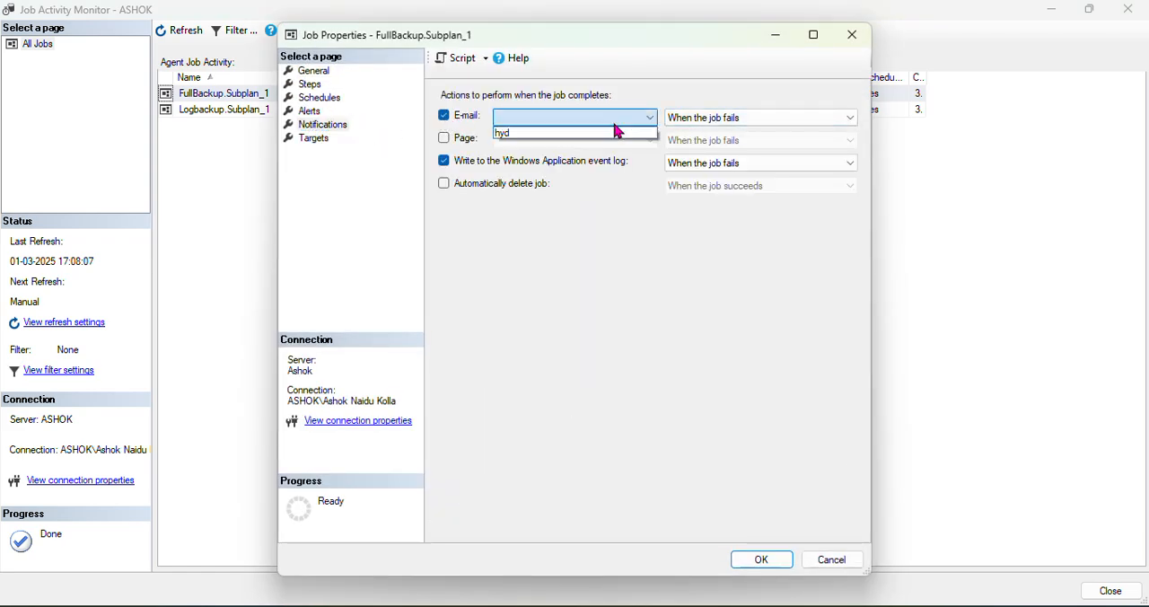
left_click(526, 134)
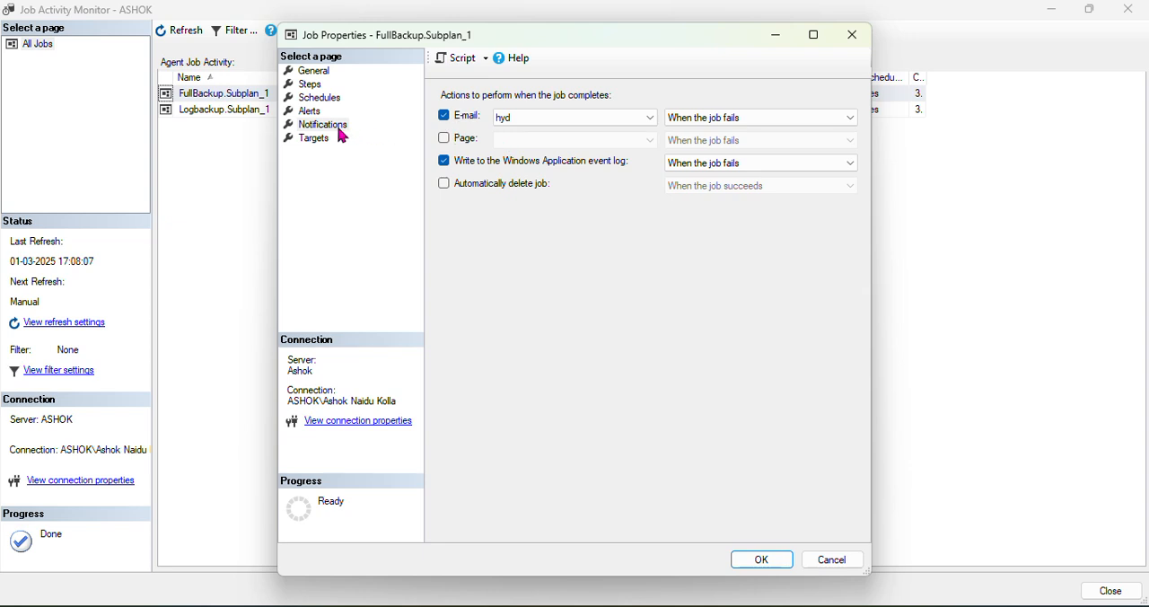
left_click(766, 564)
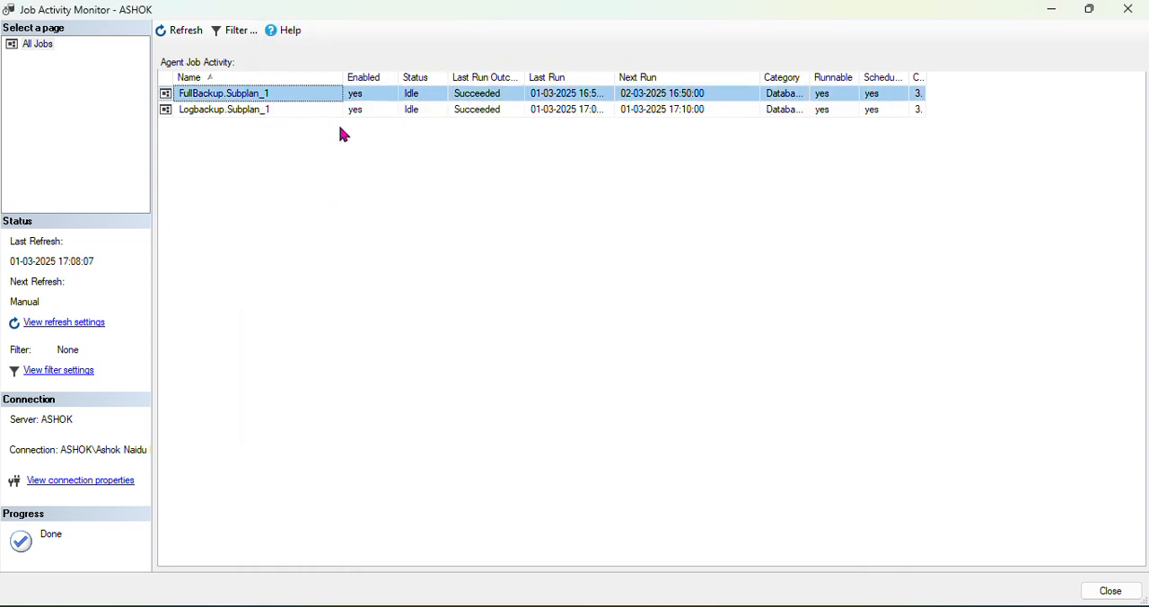
Reopen the FullBackup.Subplan_1 job's properties and check its e-mail notification, its alert list and the new alert form
double_click(265, 95)
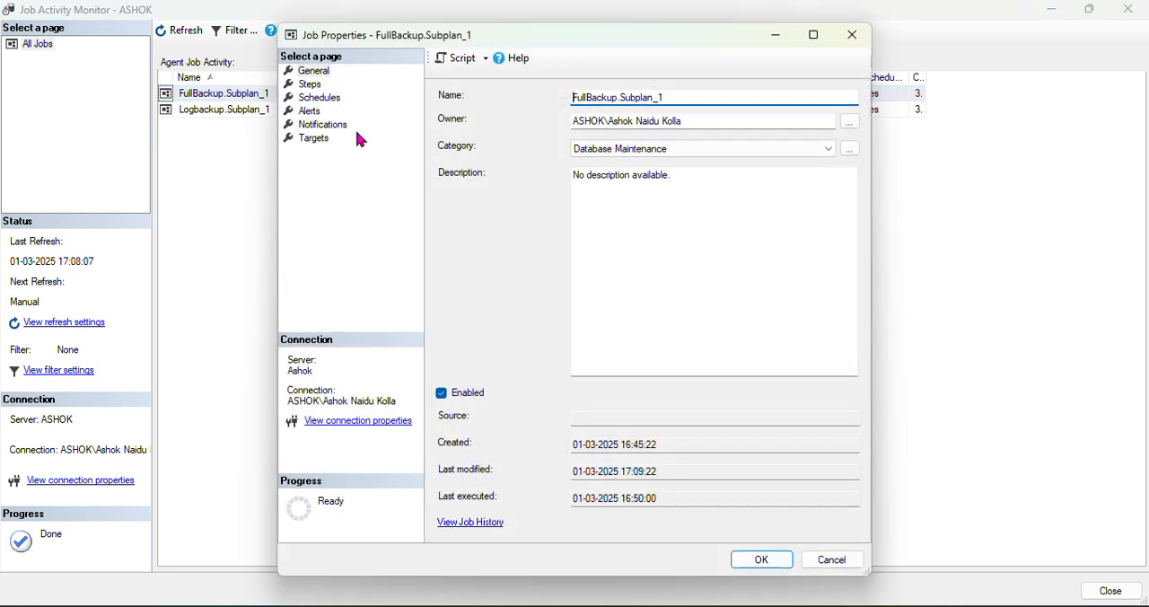
left_click(319, 124)
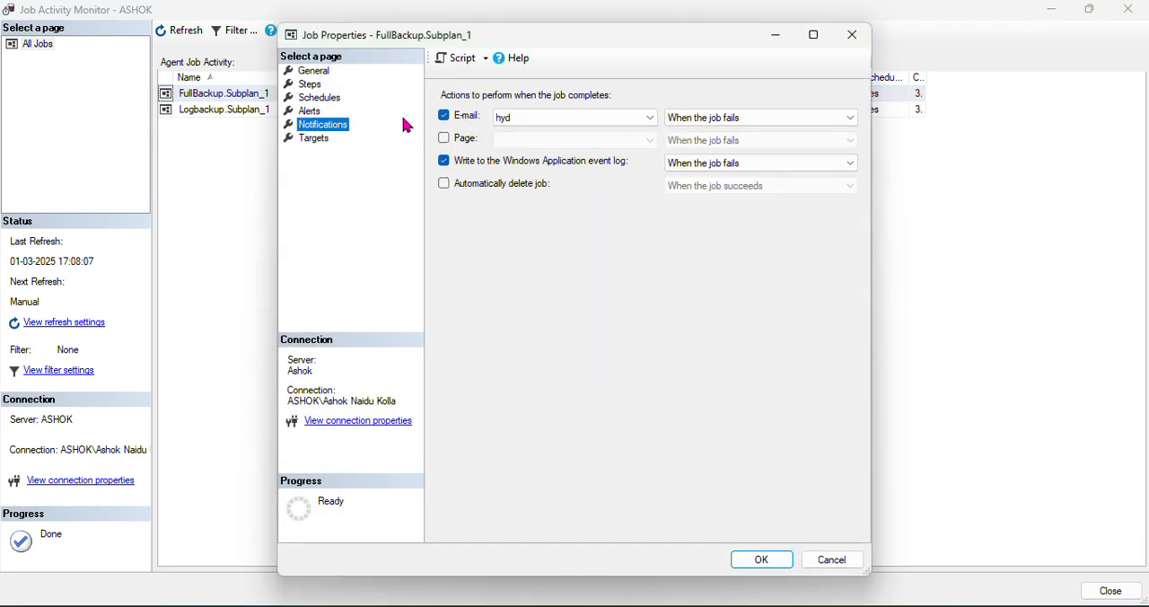
left_click(309, 110)
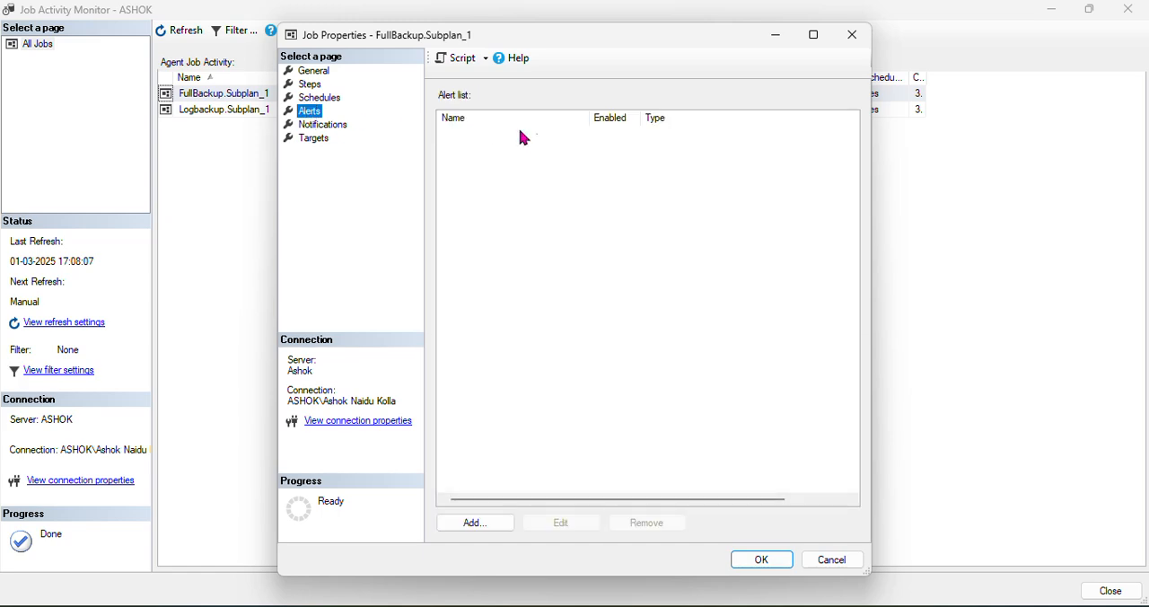
left_click(484, 524)
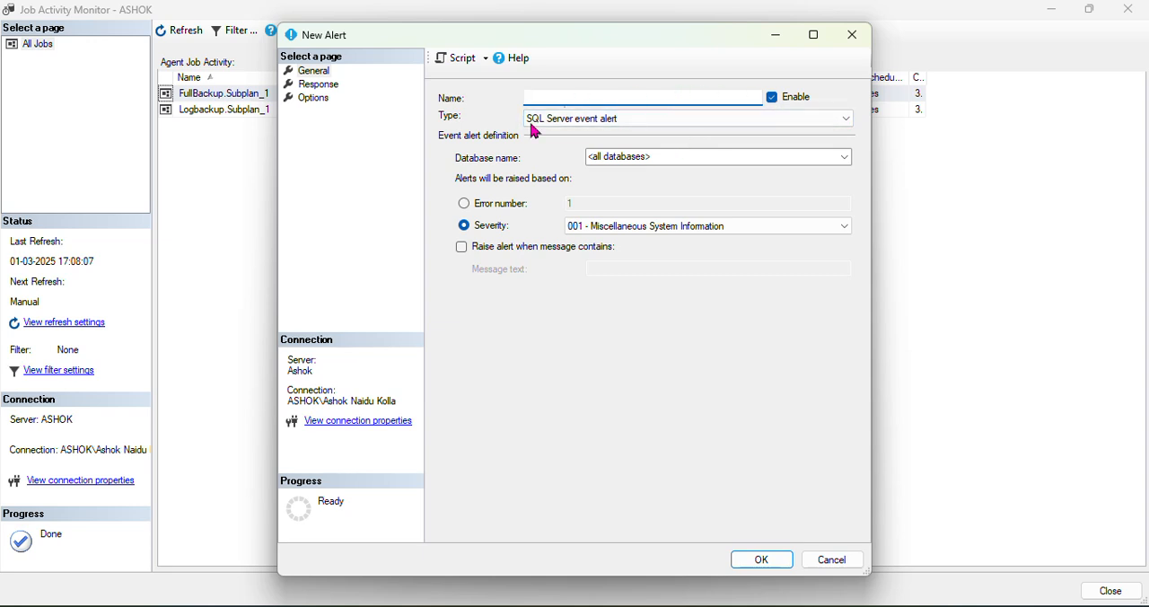
left_click(824, 561)
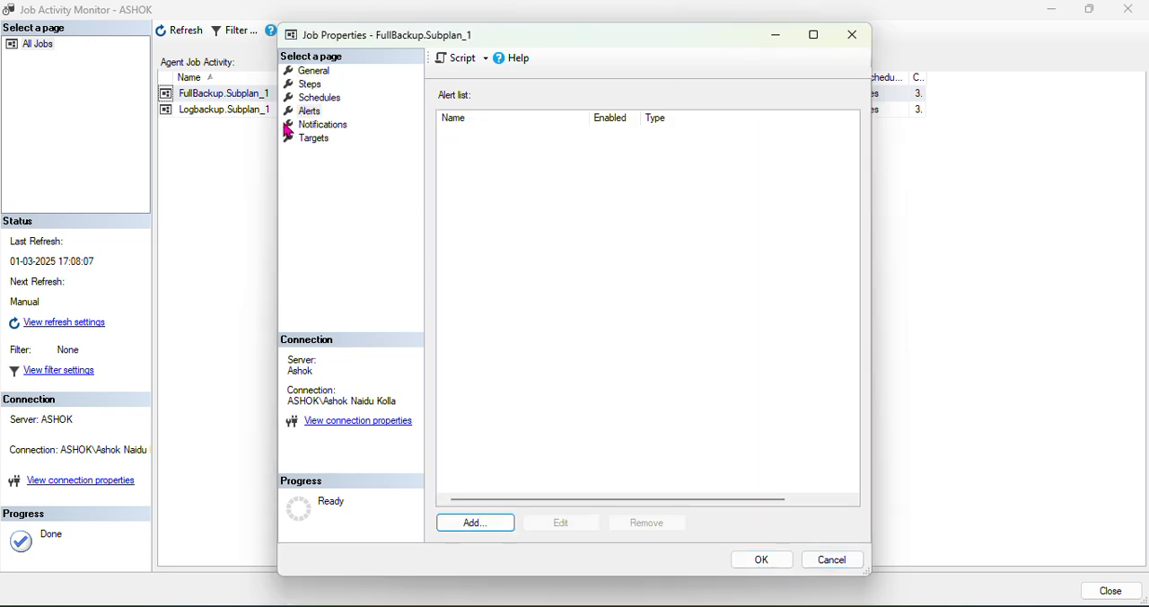
left_click(345, 125)
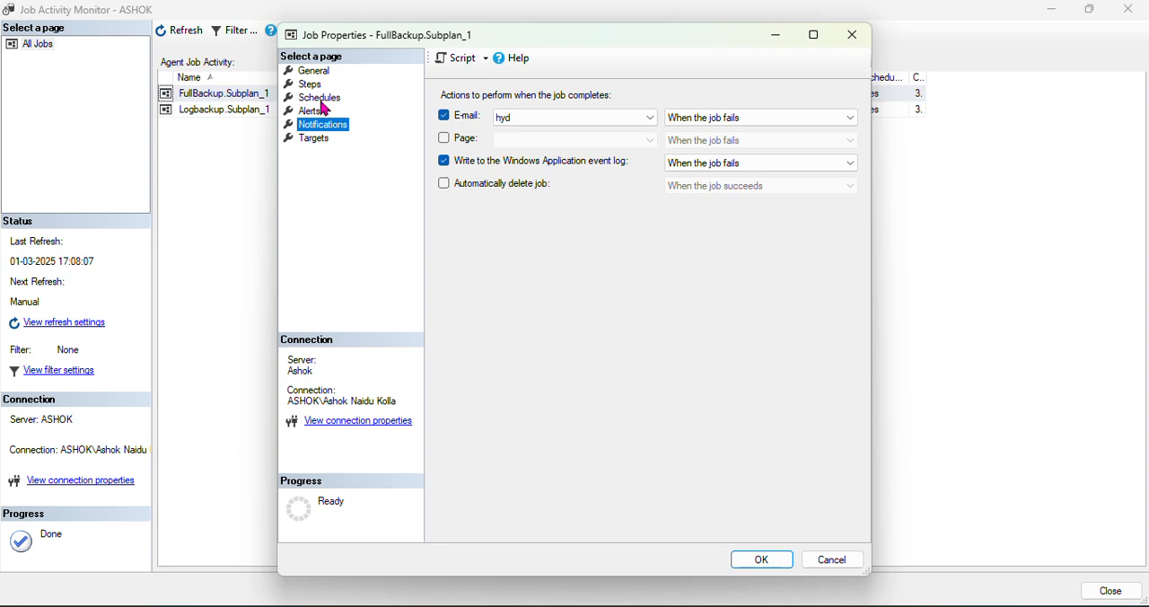
Open the Subplan_1 step of the FullBackup job for editing and examine its command line
left_click(319, 95)
left_click(310, 84)
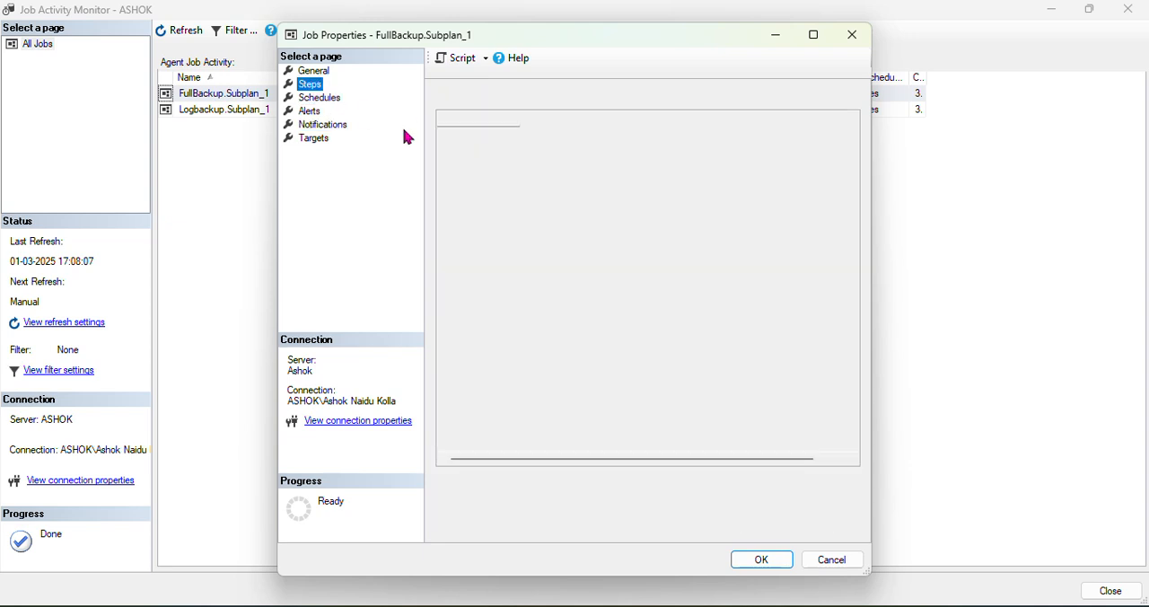
left_click(675, 529)
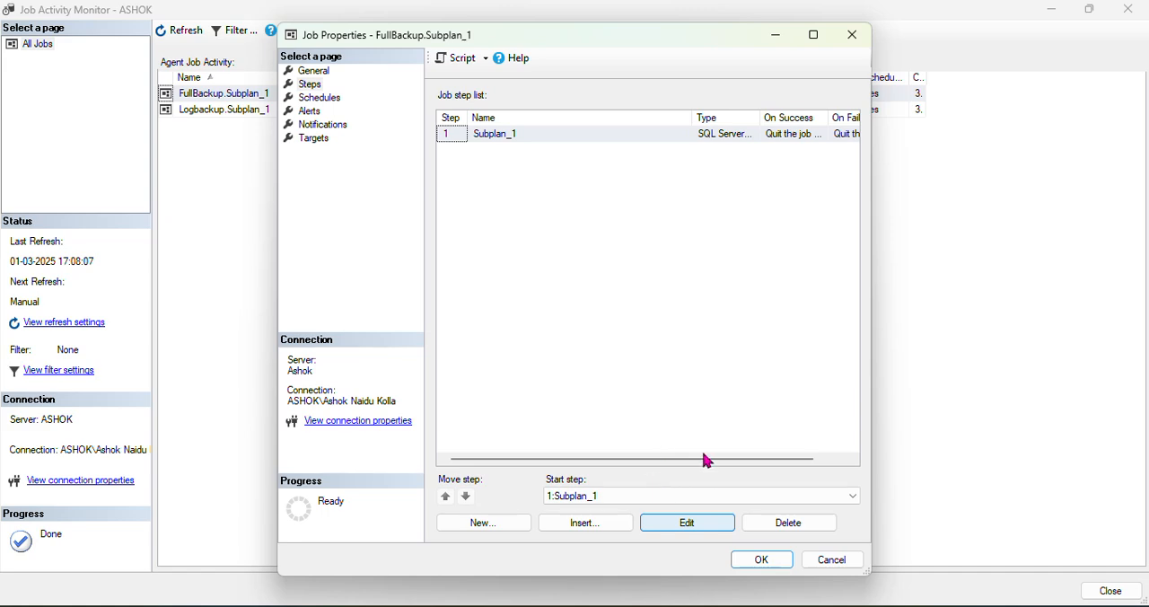
left_click(700, 526)
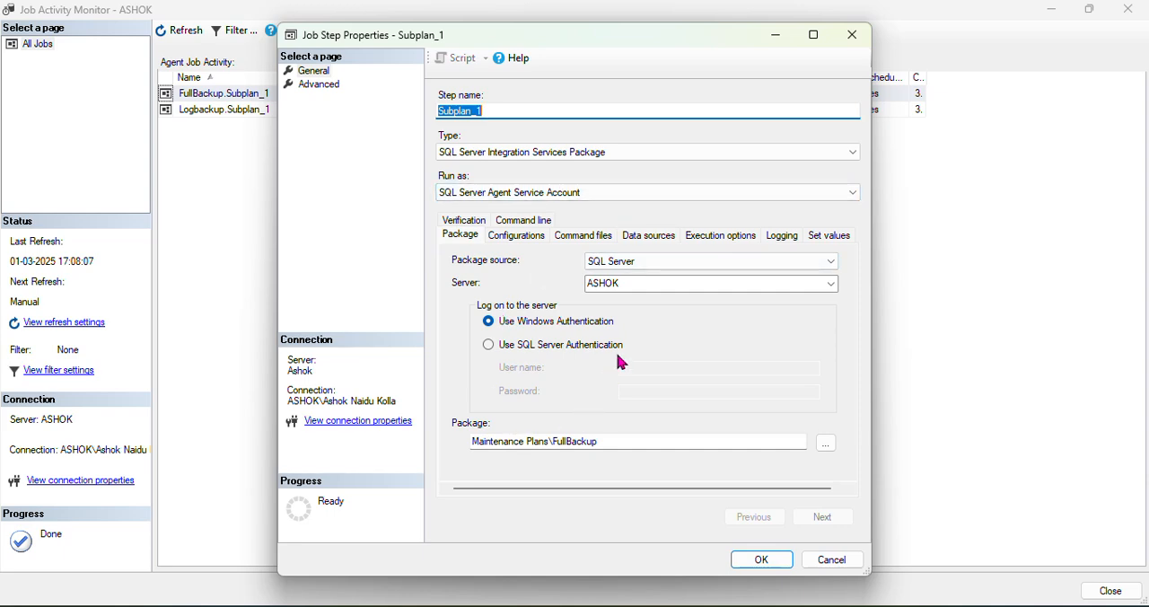
left_click(521, 222)
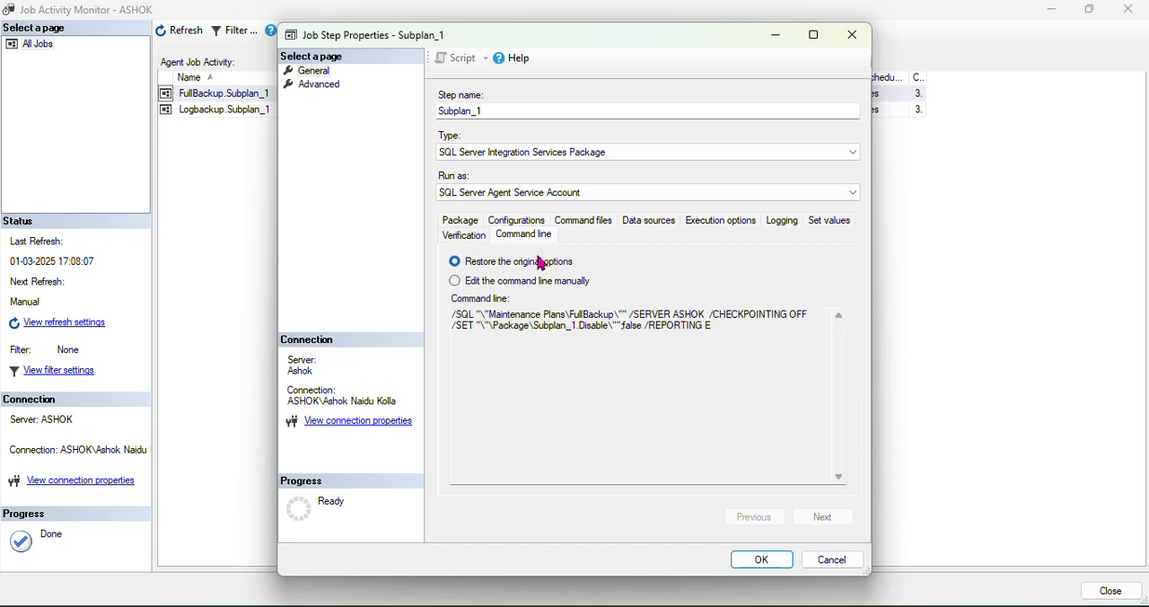
left_click(571, 328)
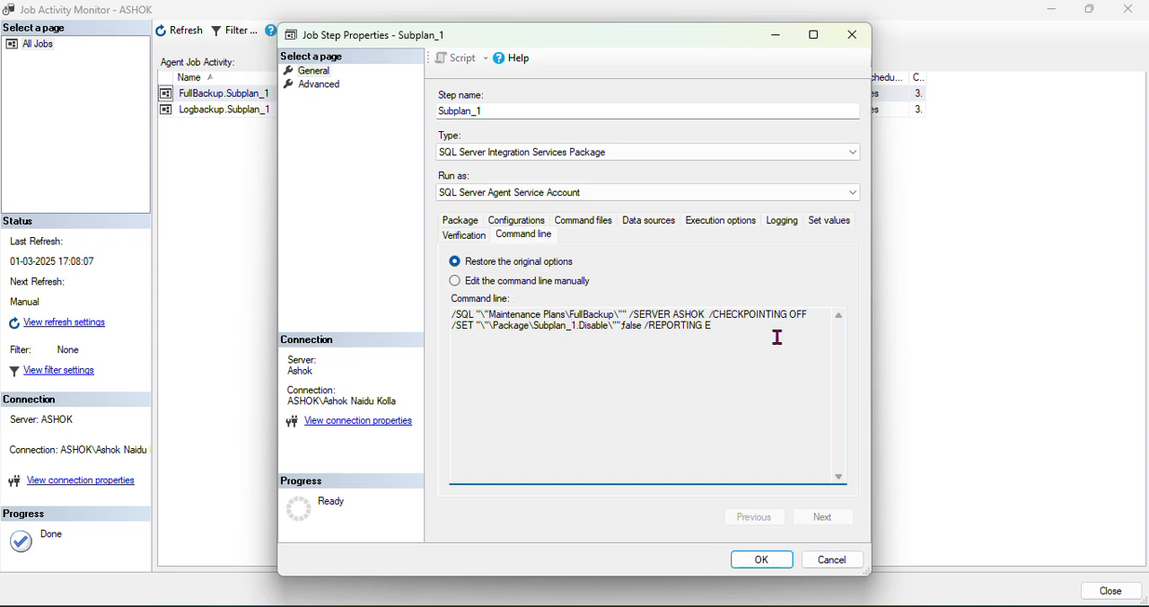
Compare the Subplan_1 step's package, configuration and command file settings with its command line, and close the step without changes
left_click(459, 223)
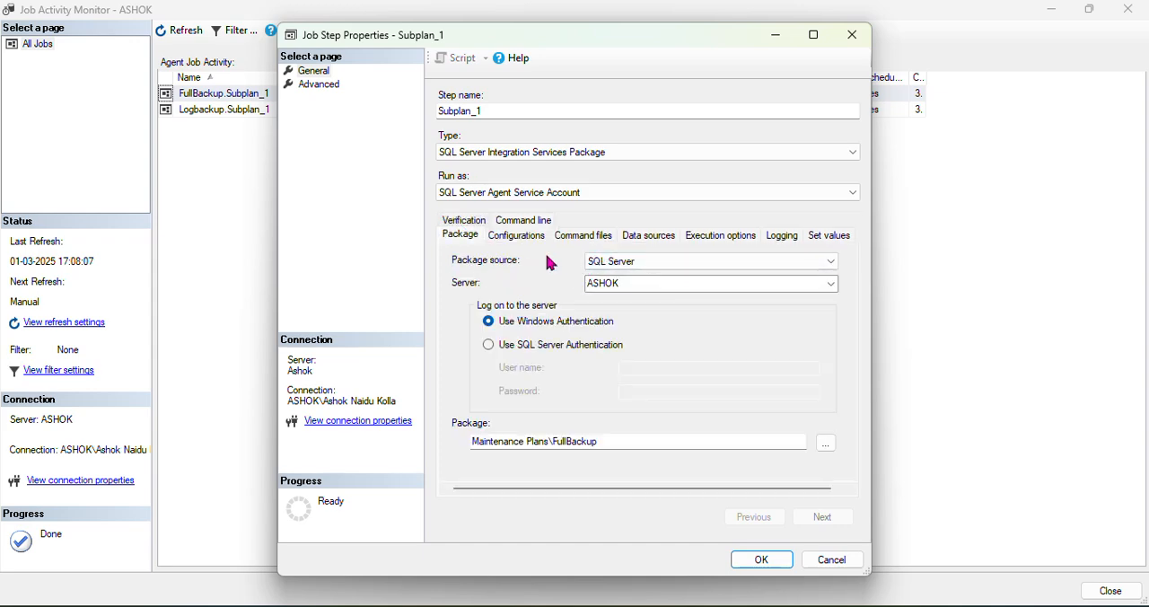
left_click(521, 242)
left_click(588, 242)
left_click(525, 221)
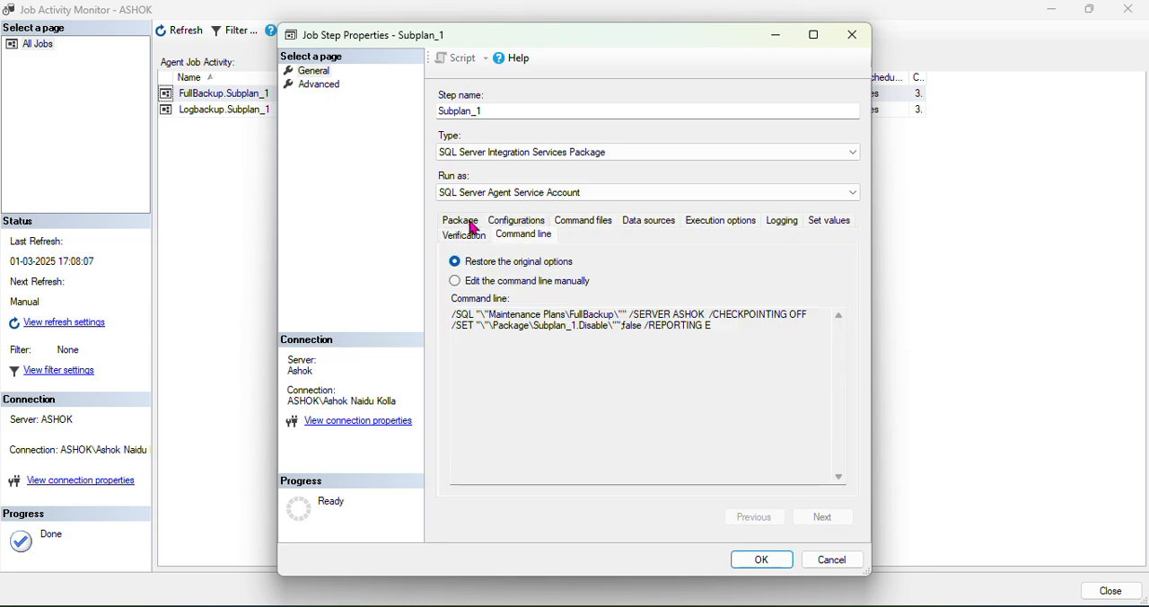
left_click(473, 228)
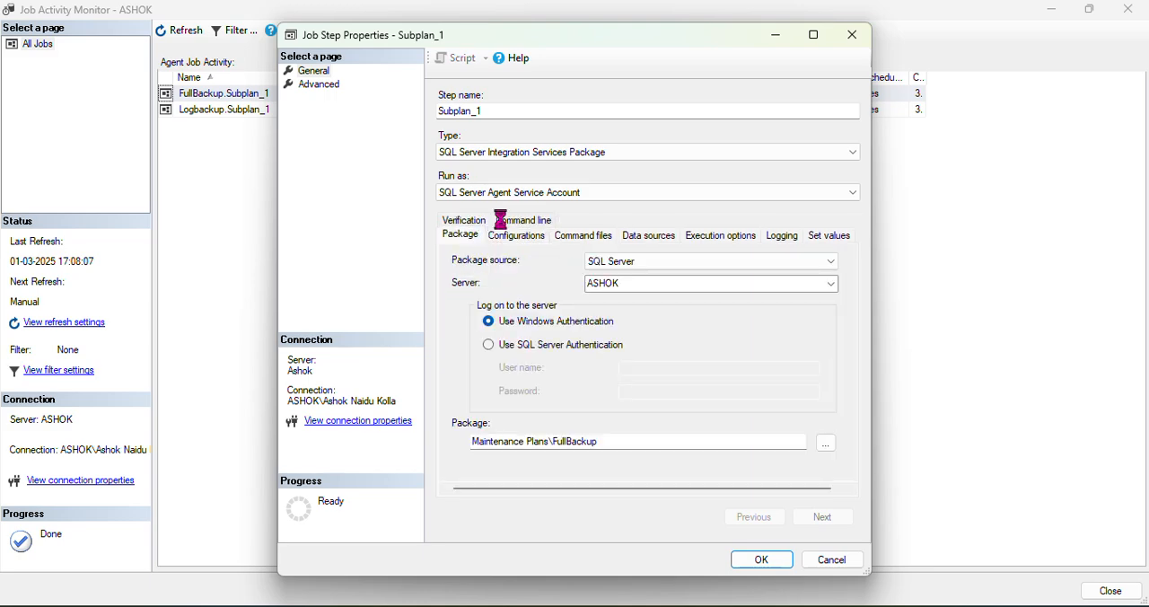
left_click(501, 220)
left_click(593, 372)
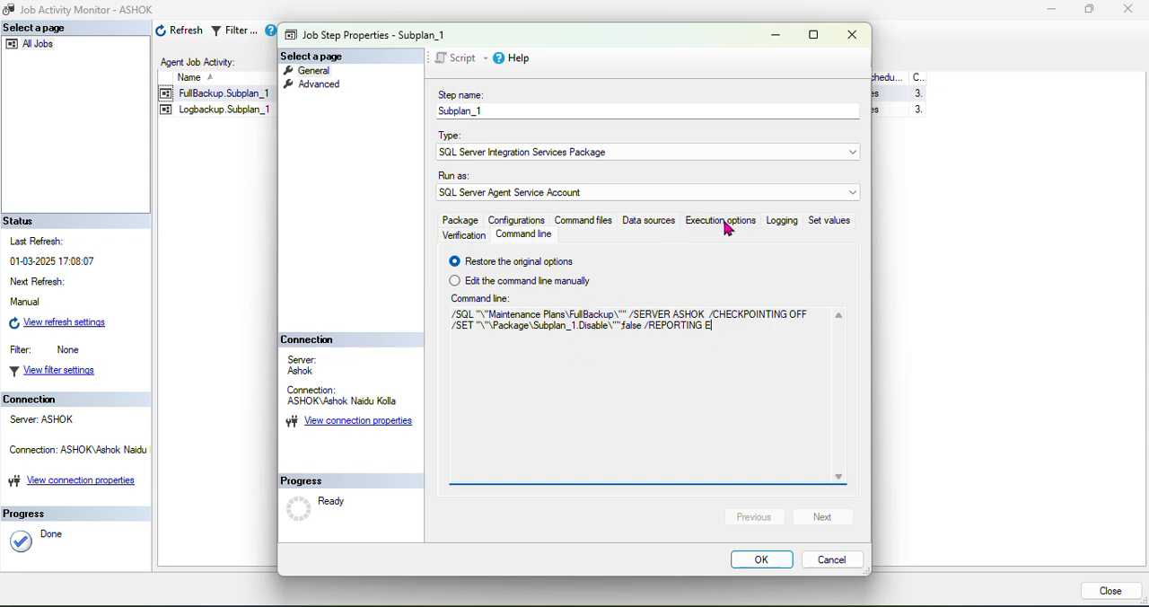
left_click(834, 566)
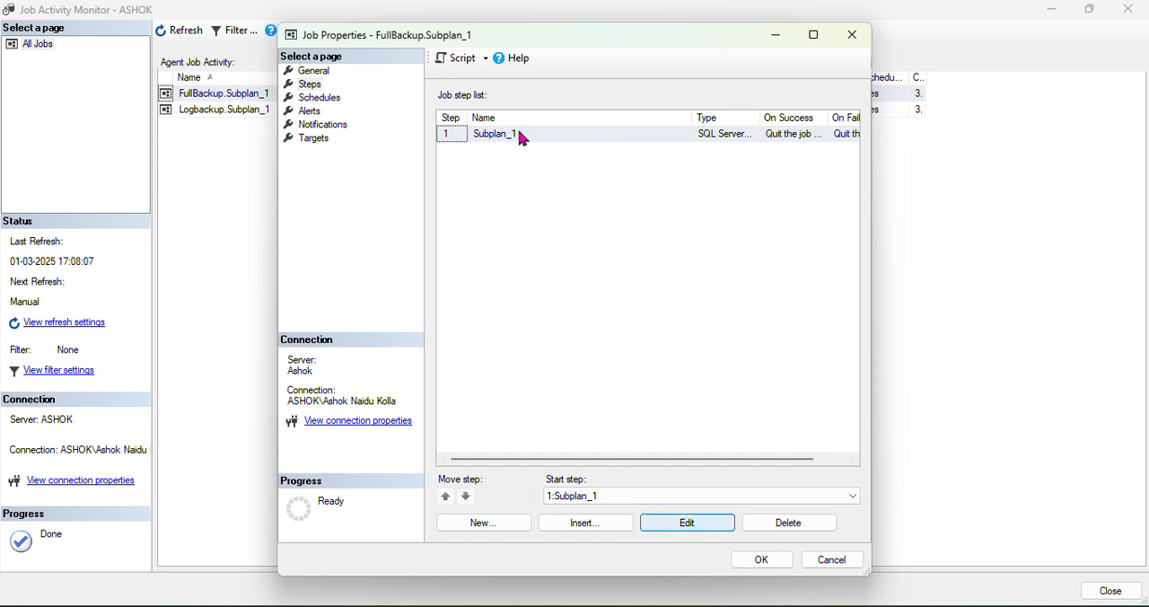
Reopen the Subplan_1 step and review its data sources, execution options, logging, command files, configurations and package settings
left_click(686, 523)
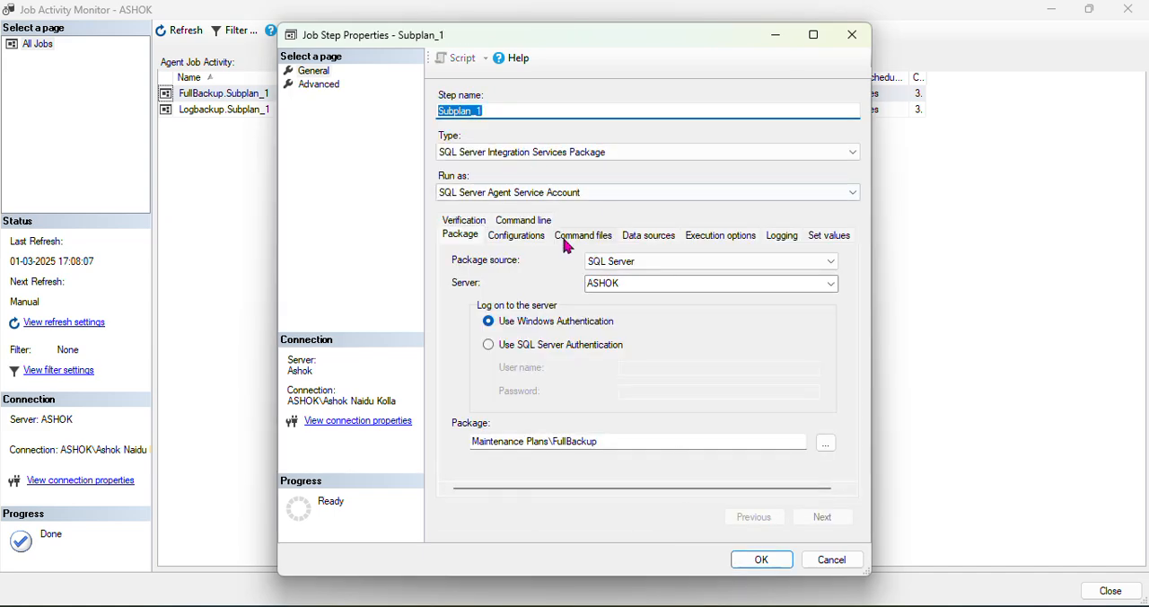
left_click(638, 242)
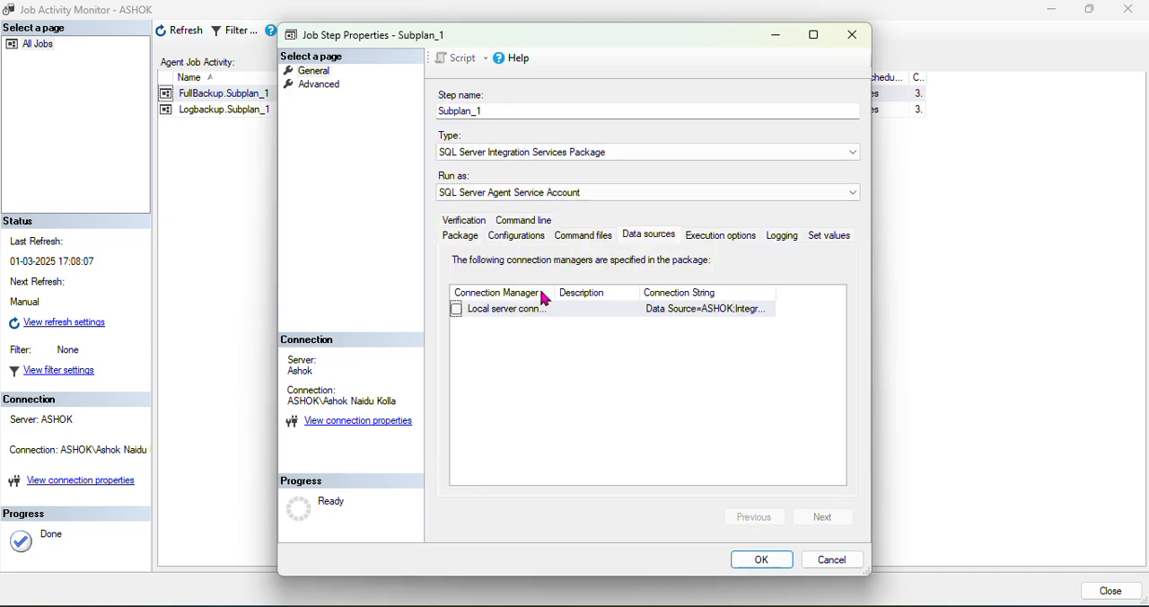
left_click(733, 236)
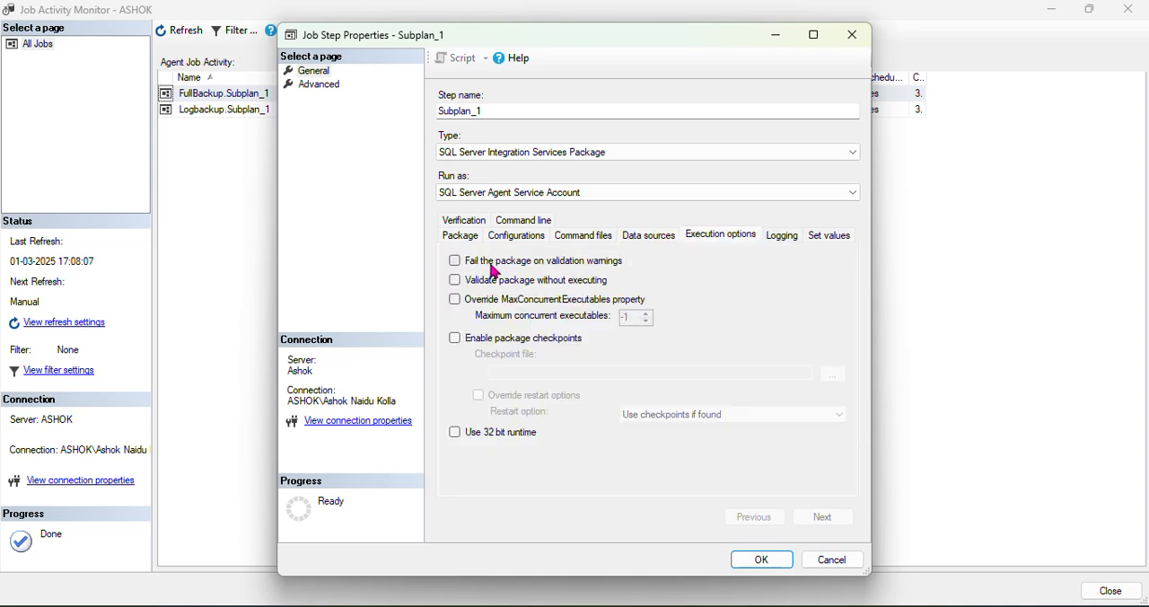
left_click(782, 236)
left_click(593, 243)
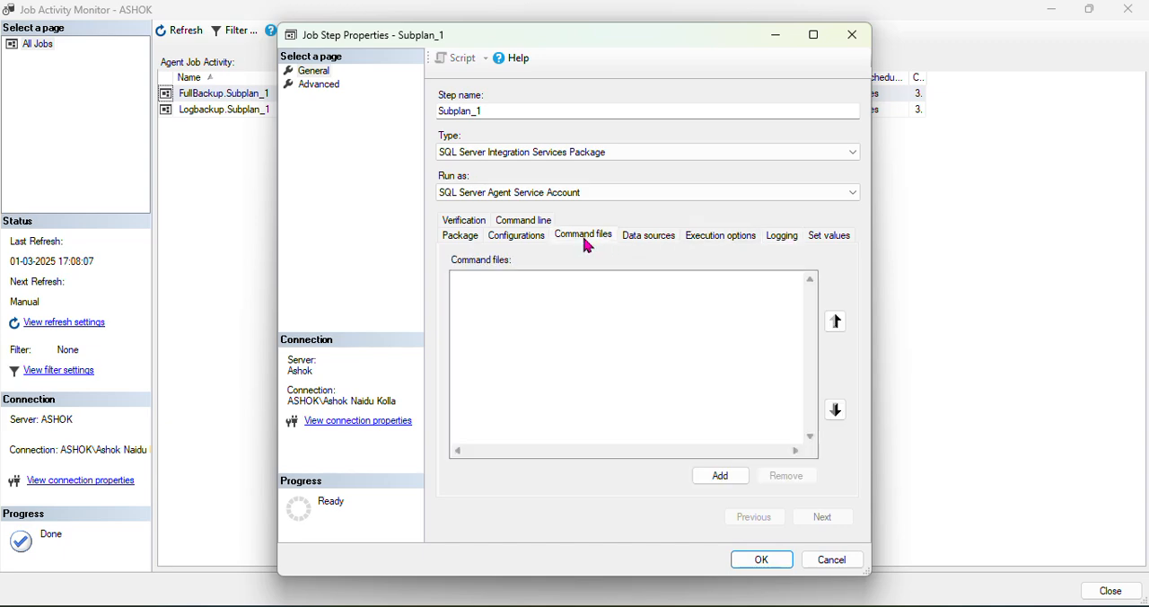
left_click(514, 240)
left_click(462, 237)
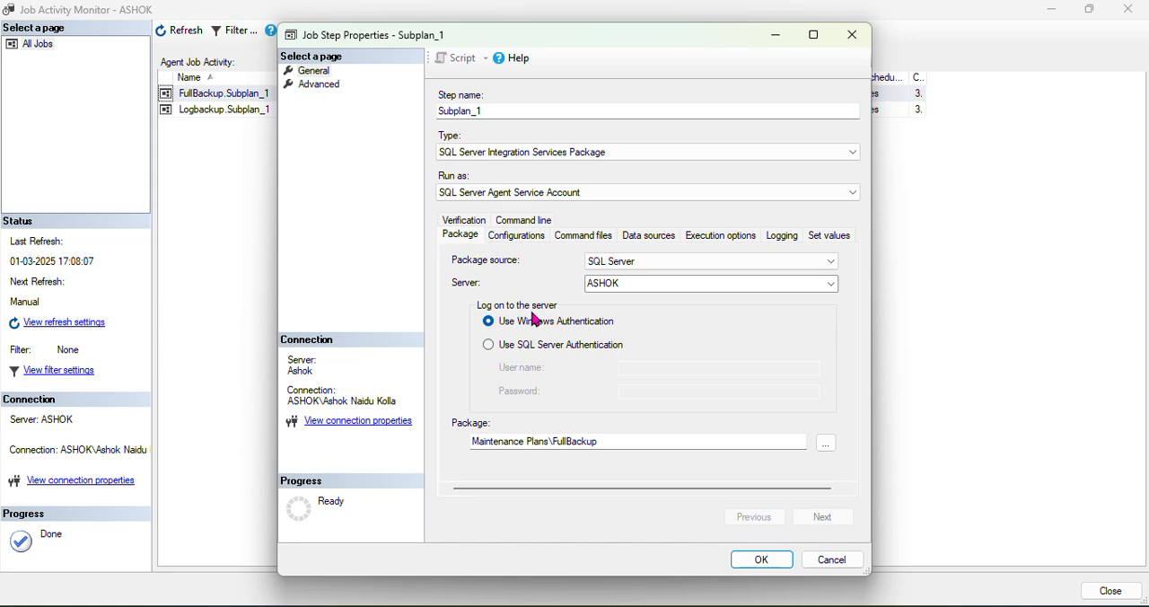
Examine the Subplan_1 step's command line again, along with its package source and configuration files
left_click(524, 221)
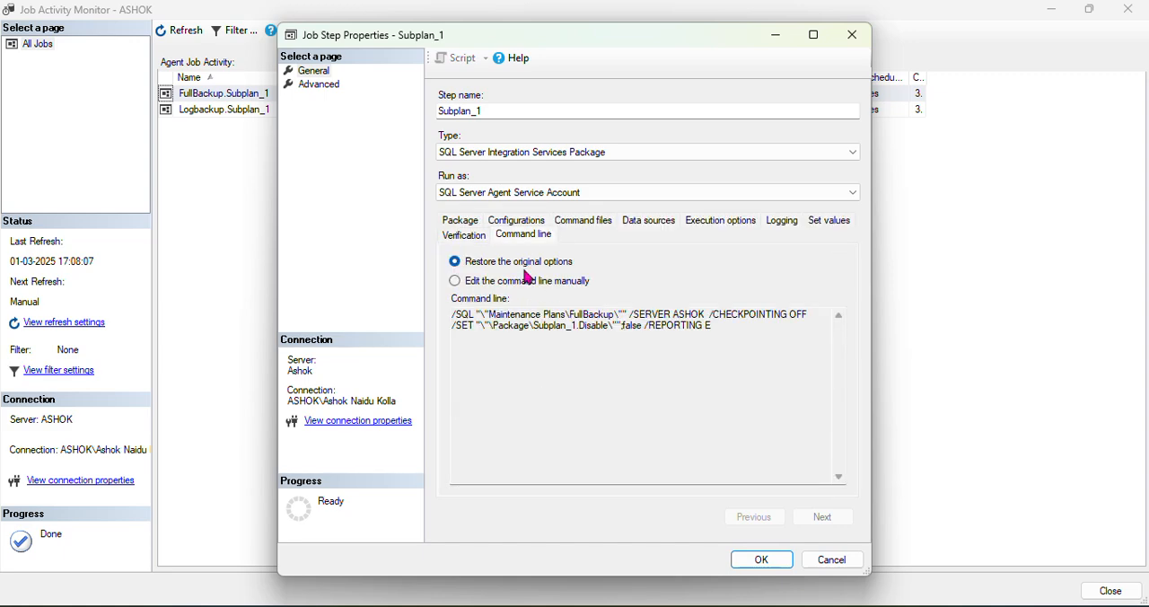
left_click(744, 325)
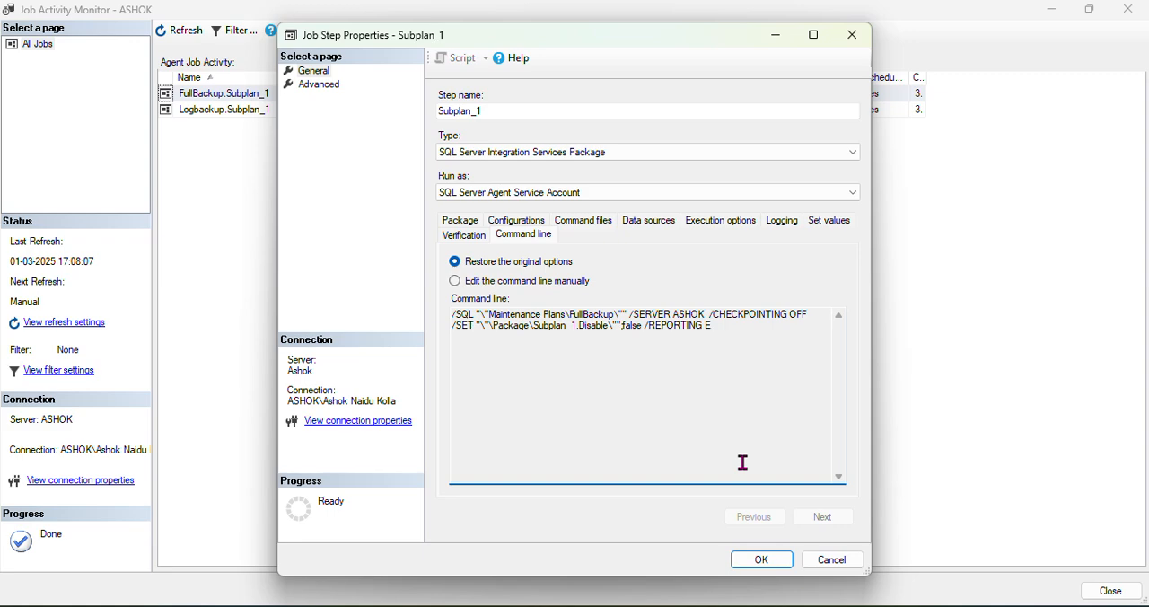
left_click(459, 221)
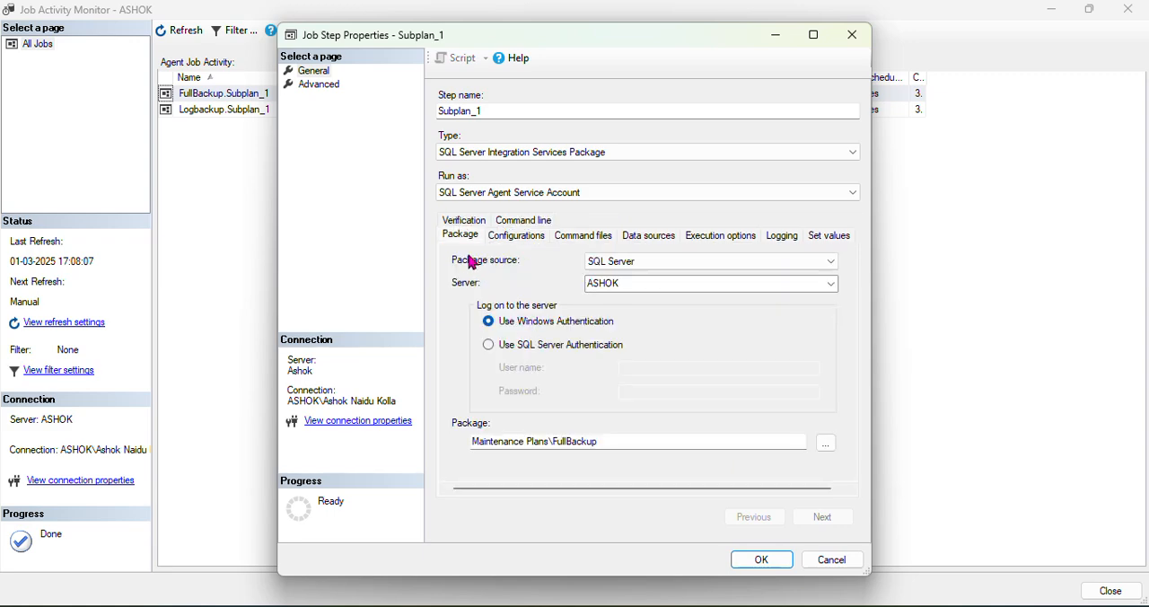
left_click(501, 240)
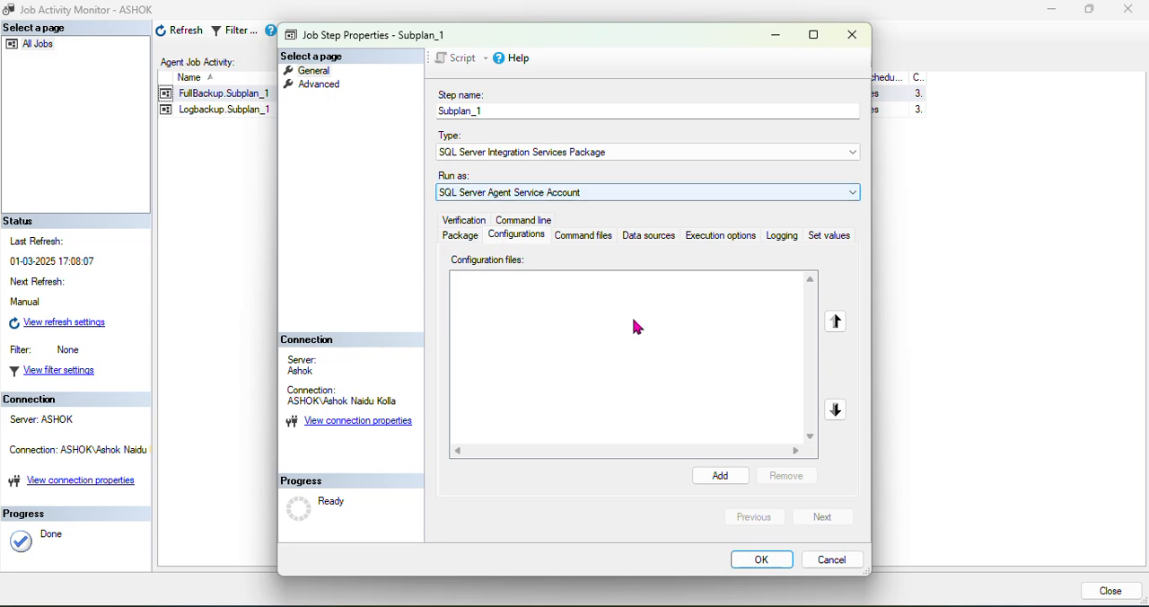
Review the Subplan_1 step's advanced success and failure actions, and close the step and job properties without changes
left_click(325, 85)
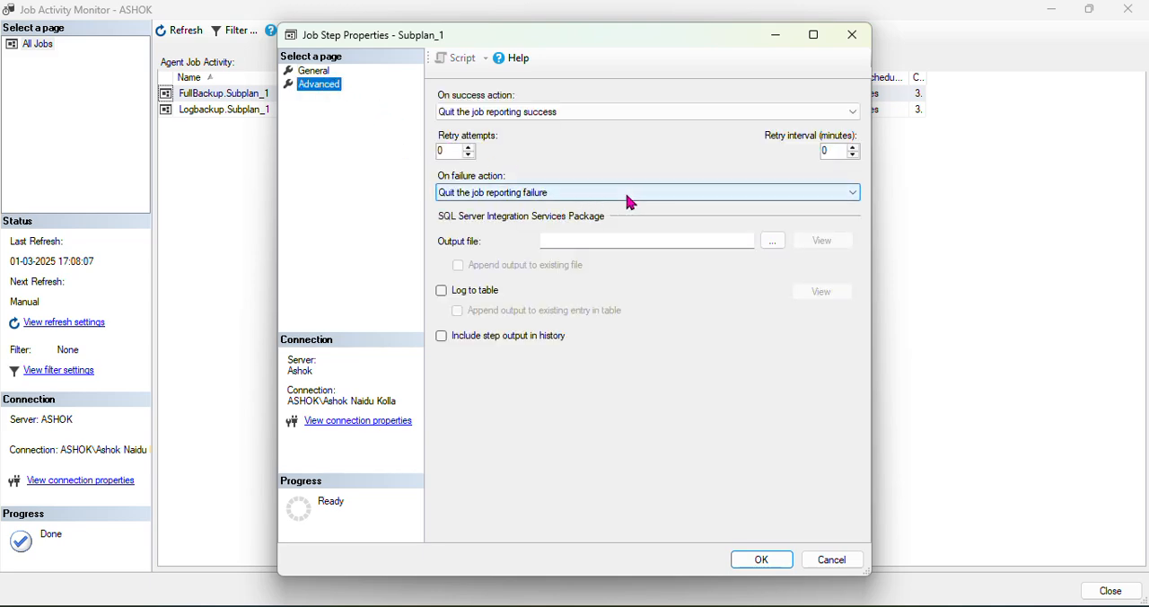
left_click(833, 559)
left_click(817, 564)
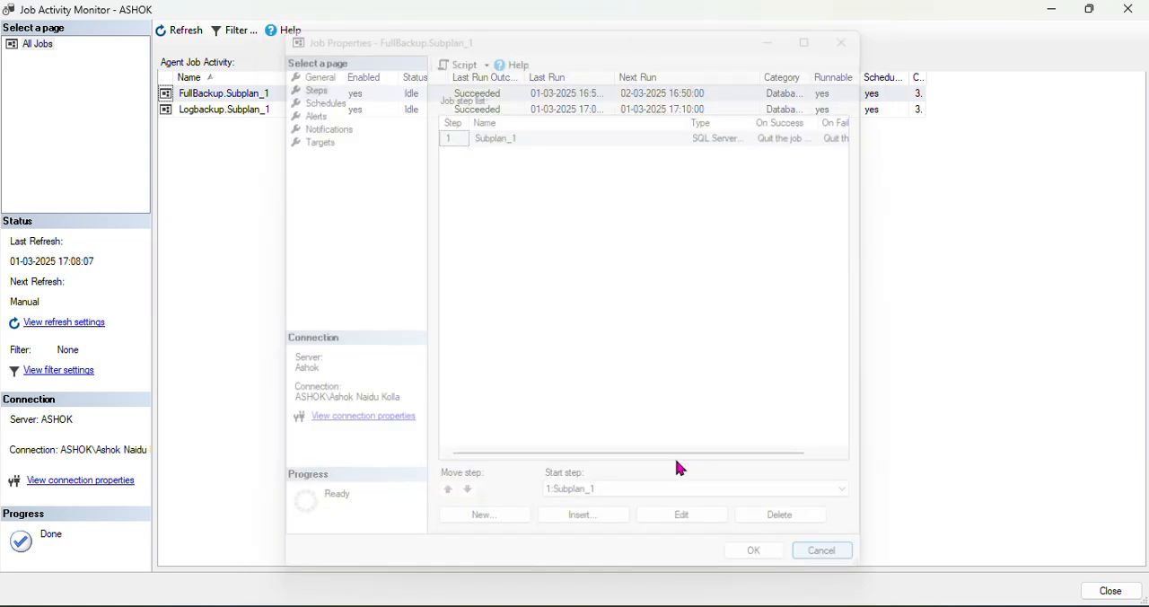
Close the Job Activity Monitor and return to the main SQL Server Management Studio window
mouse_move(287, 606)
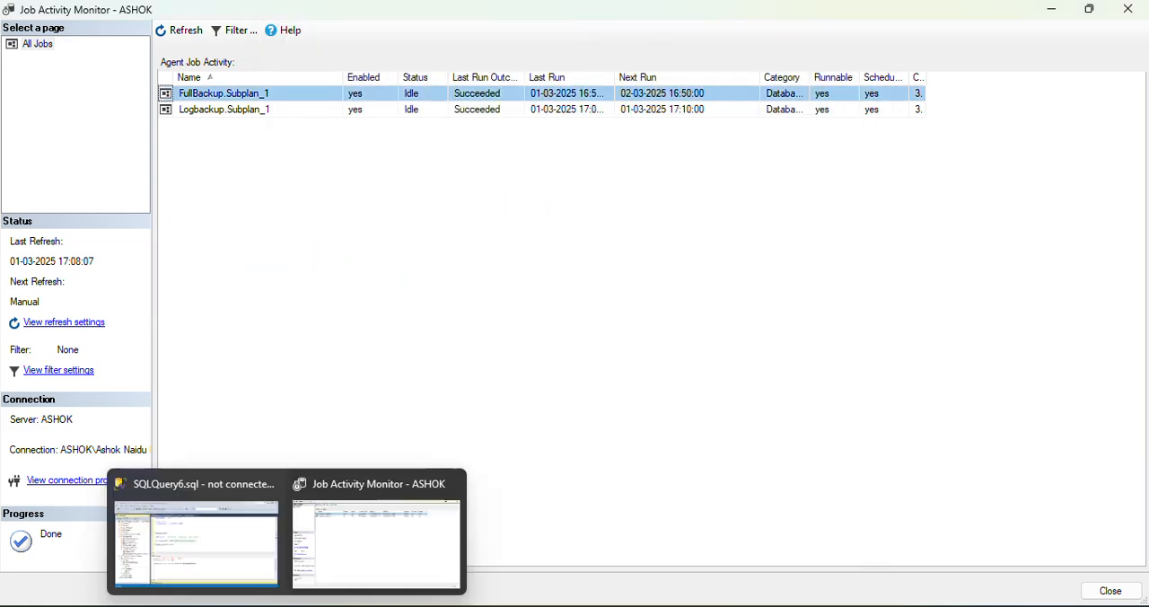
left_click(225, 544)
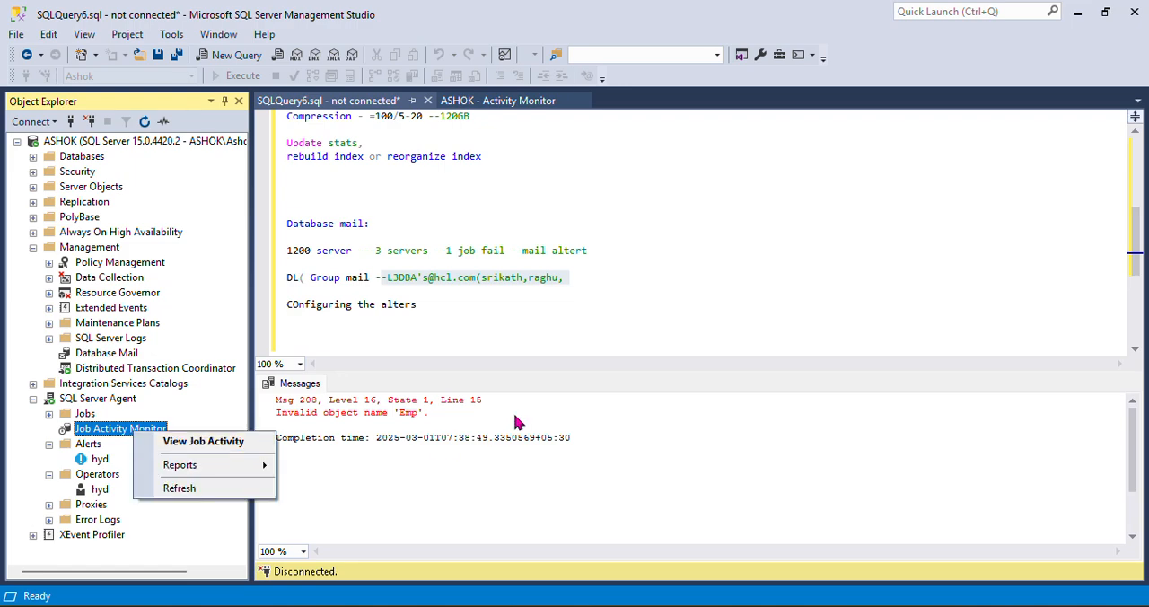
mouse_move(297, 601)
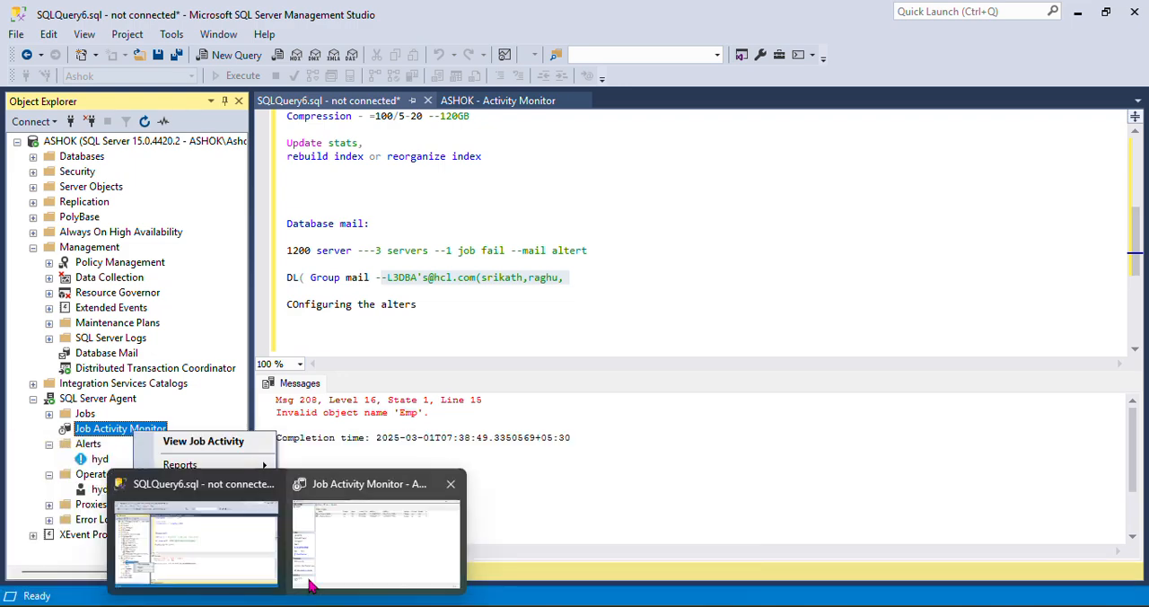
left_click(342, 537)
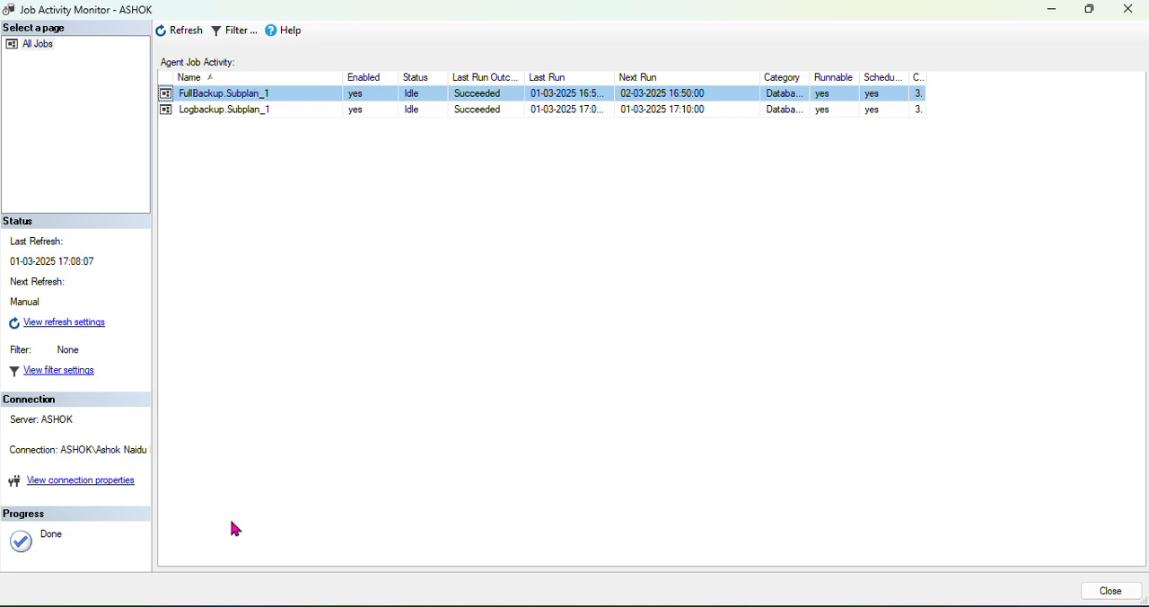
left_click(1110, 591)
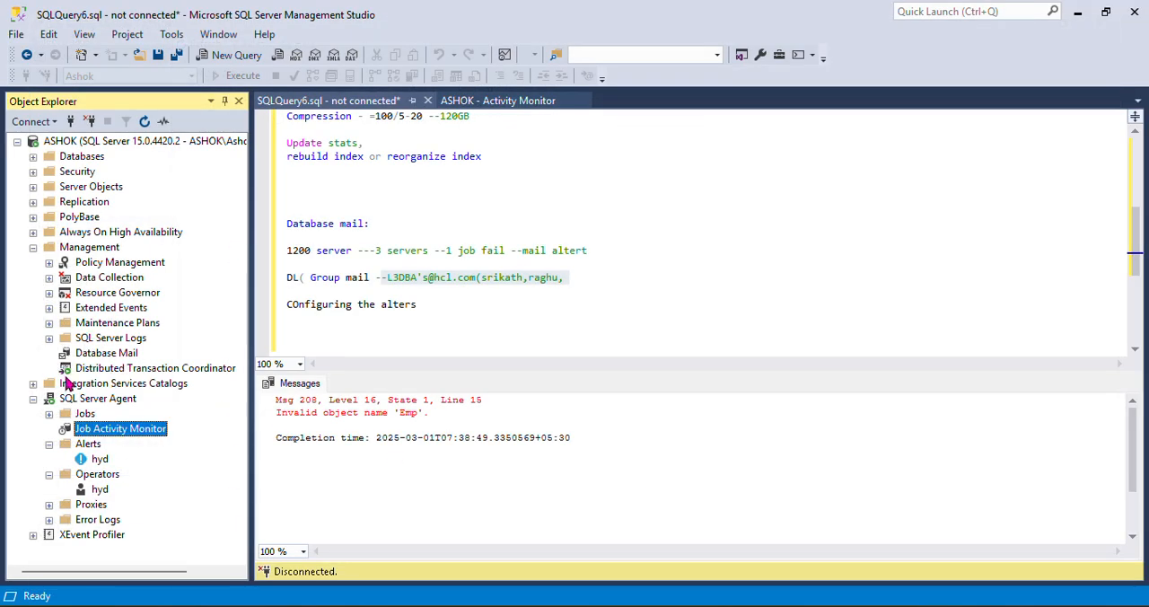
Open the FullBackup maintenance plan, inspect its Back Up Database task's database selection, and close the task without changes
left_click(50, 324)
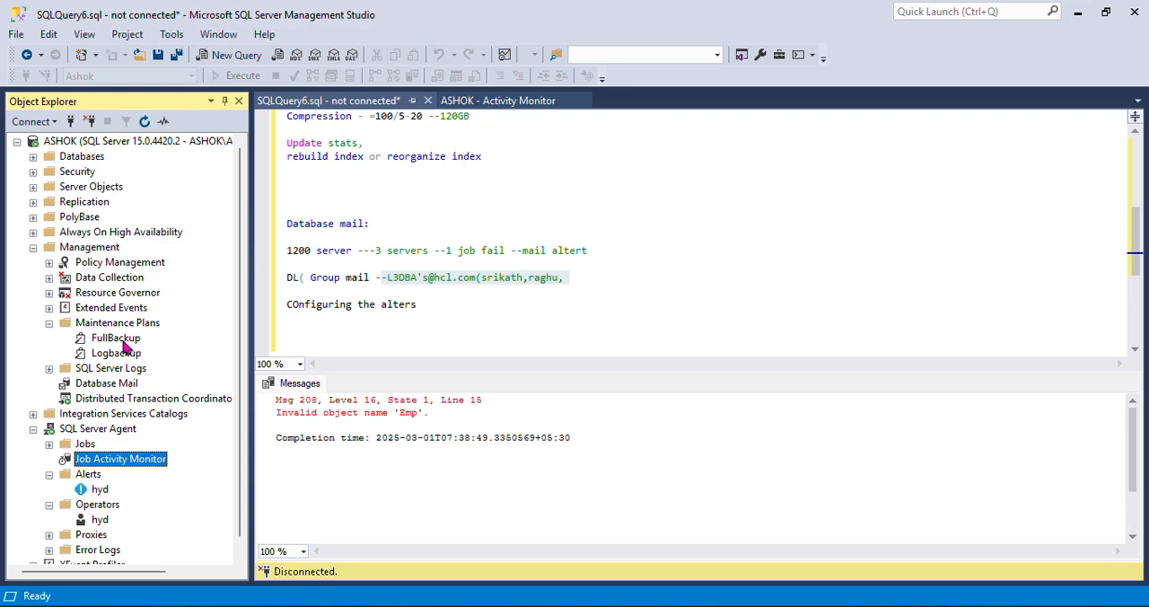
double_click(115, 340)
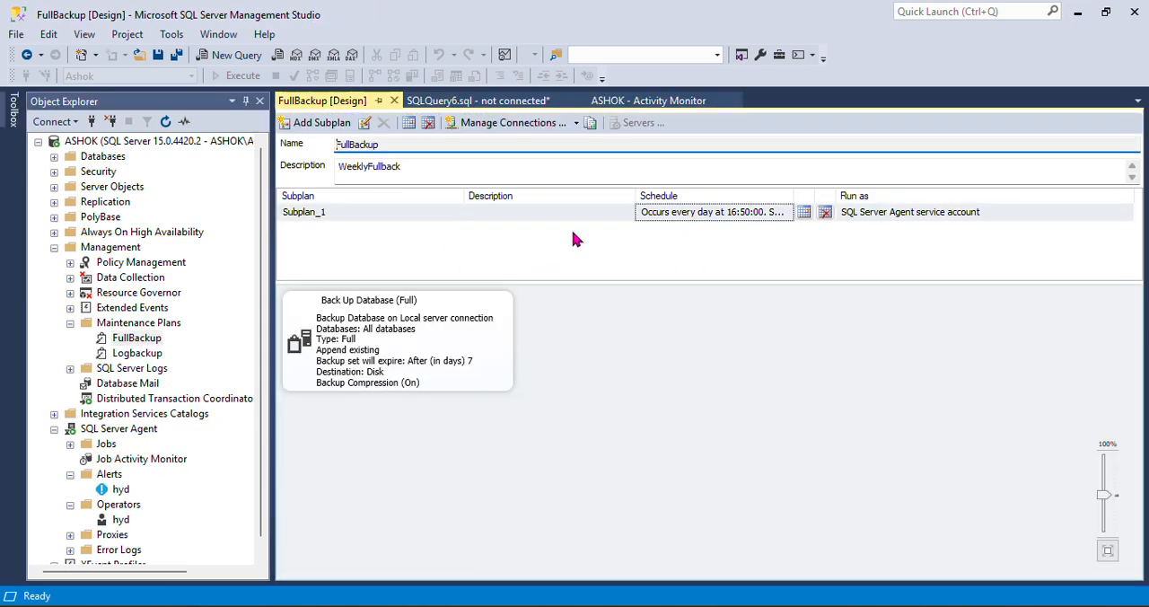
double_click(412, 348)
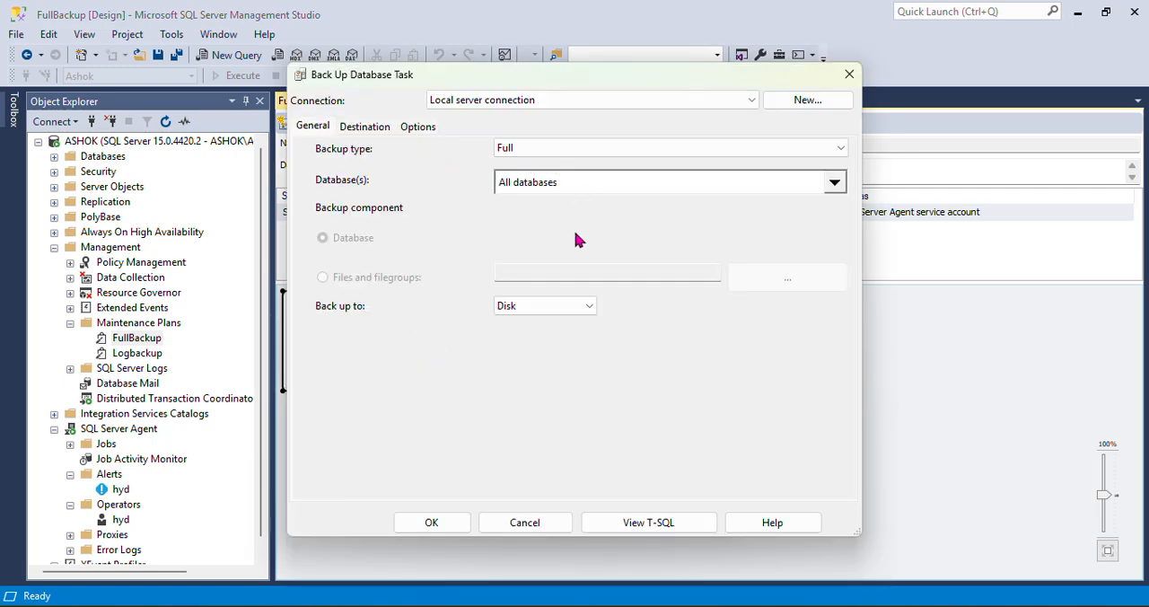
left_click(570, 182)
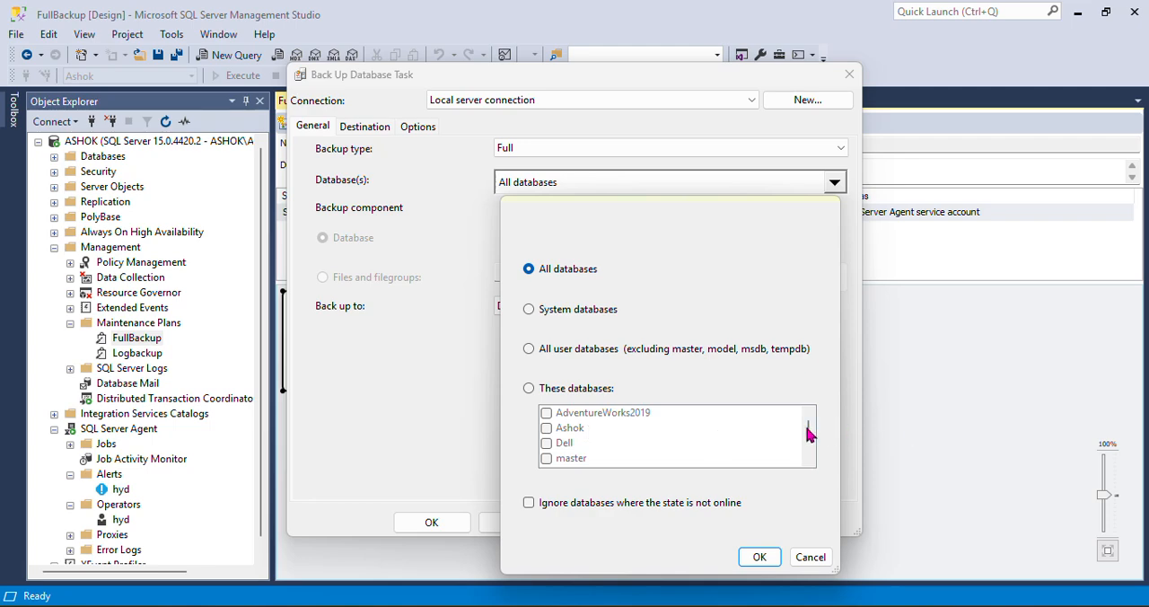
left_click(811, 556)
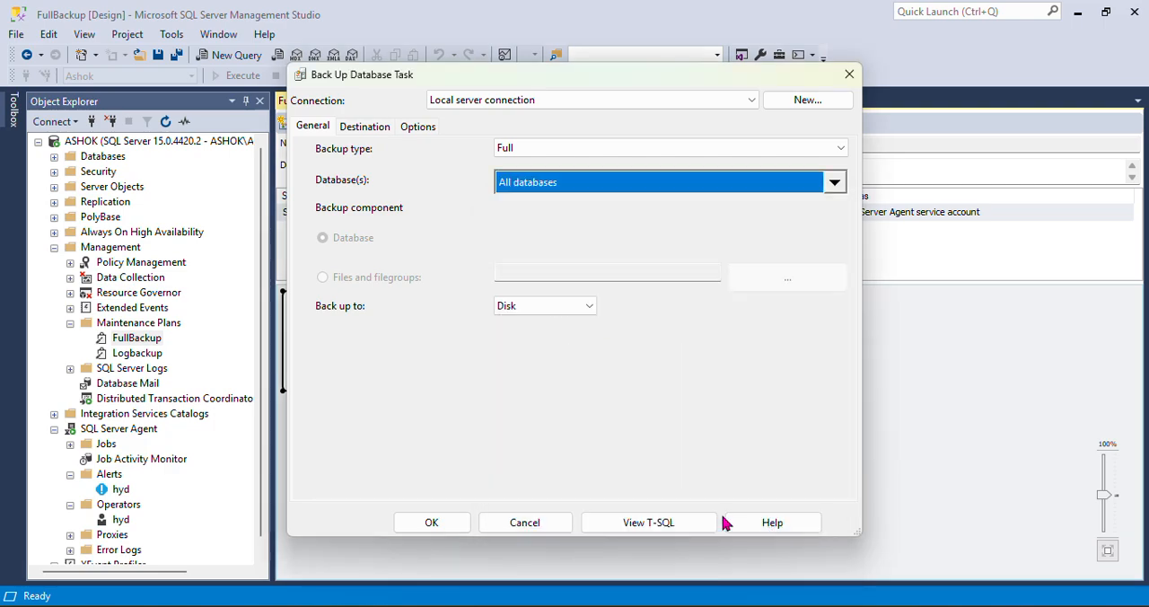
left_click(849, 75)
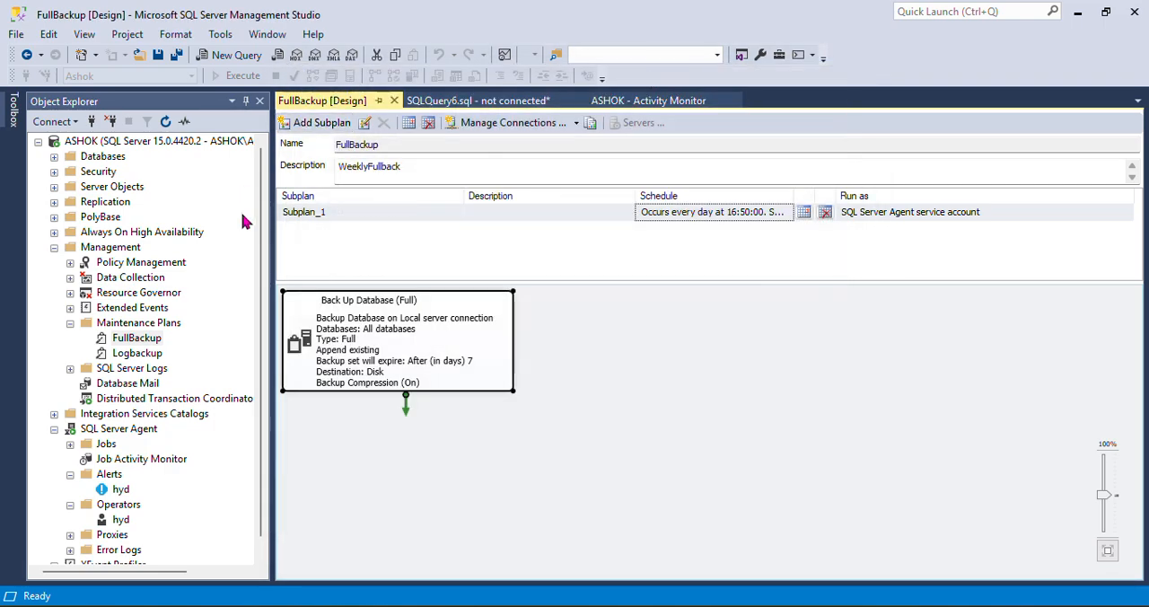
Collapse the Management and SQL Server Agent nodes in the server tree and expand Databases
left_click(39, 142)
left_click(39, 142)
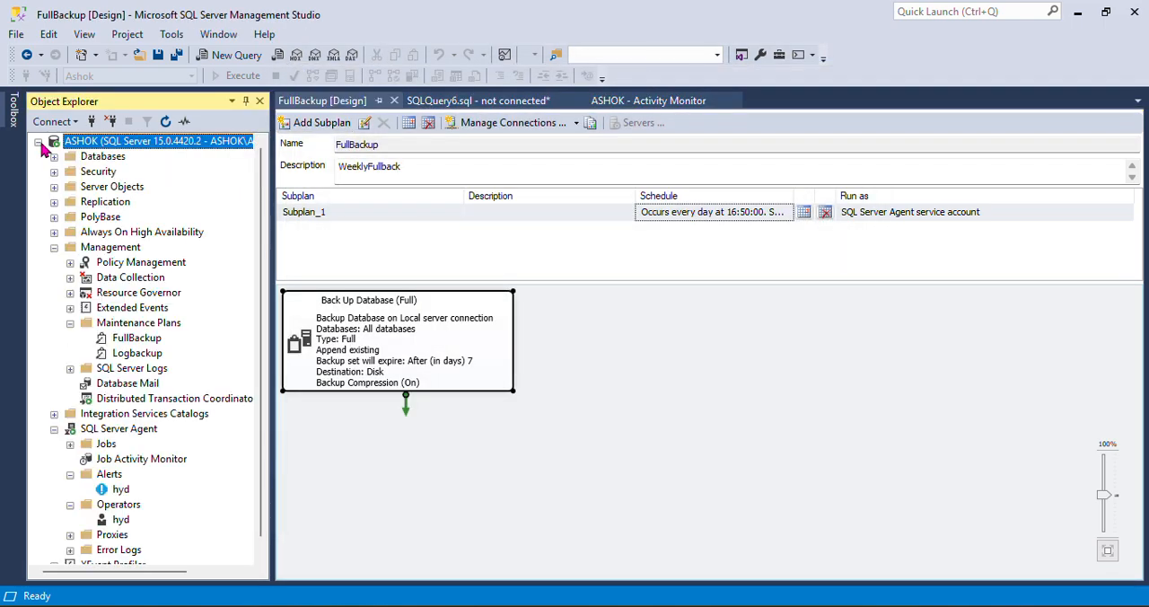
left_click(54, 247)
left_click(54, 156)
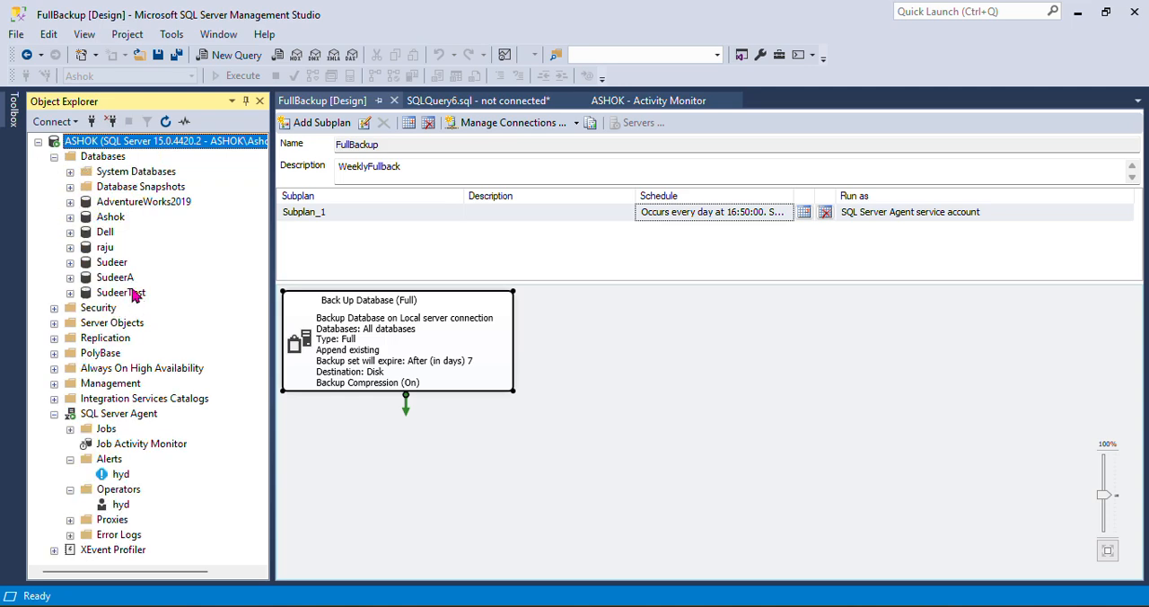
left_click(54, 414)
left_click(328, 102)
Create a new query on the server and execute "restore database raju with norecovery"
left_click(153, 141)
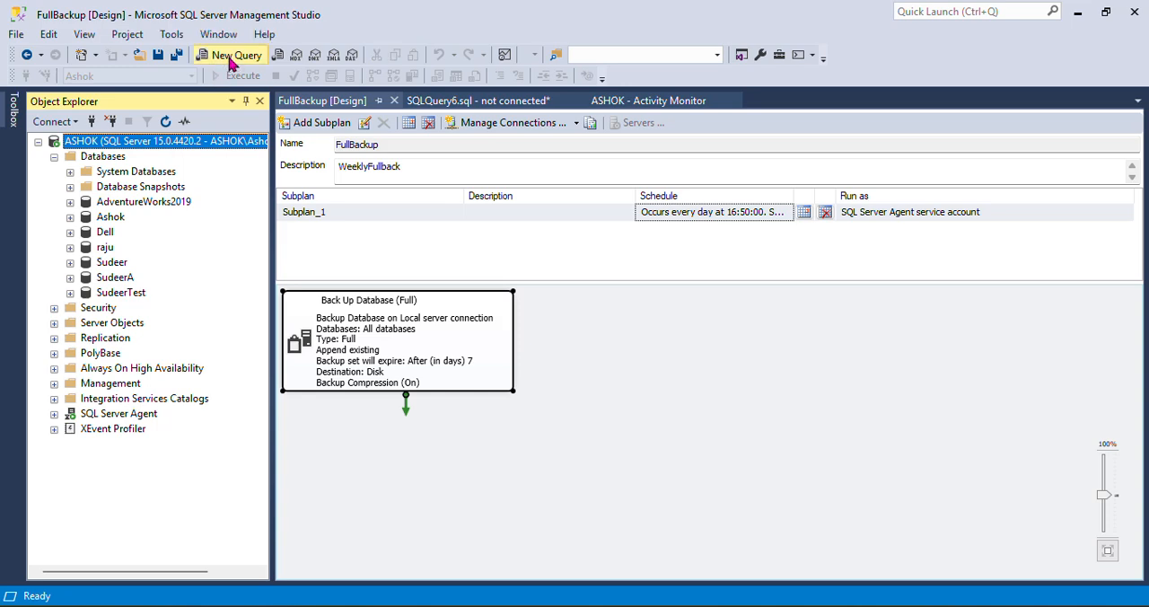
left_click(232, 56)
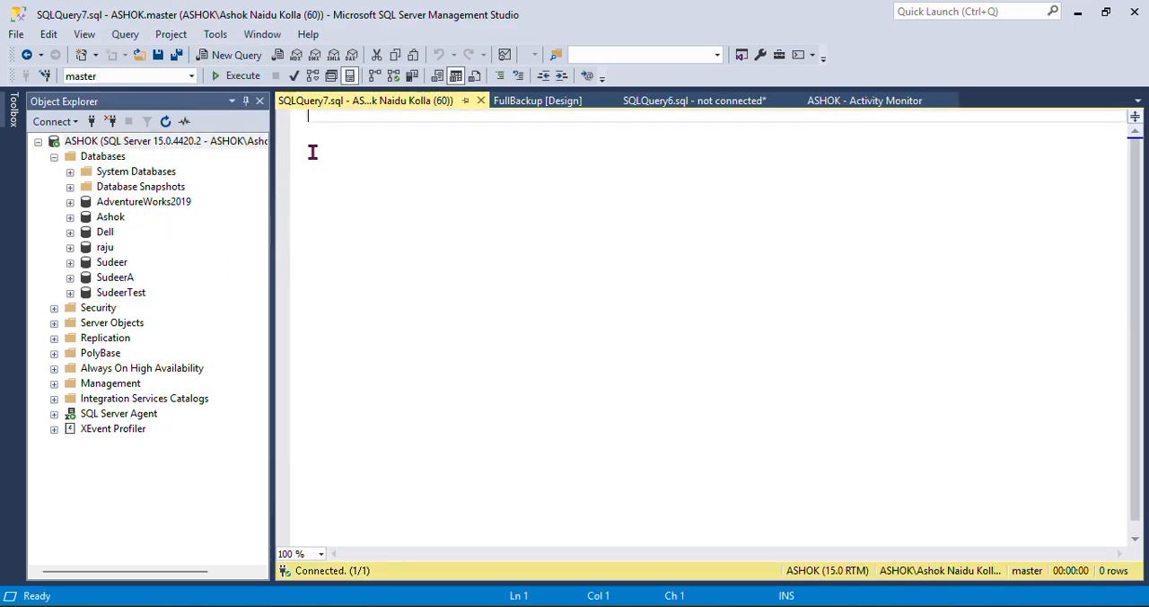
type("restore database raju with norecovery")
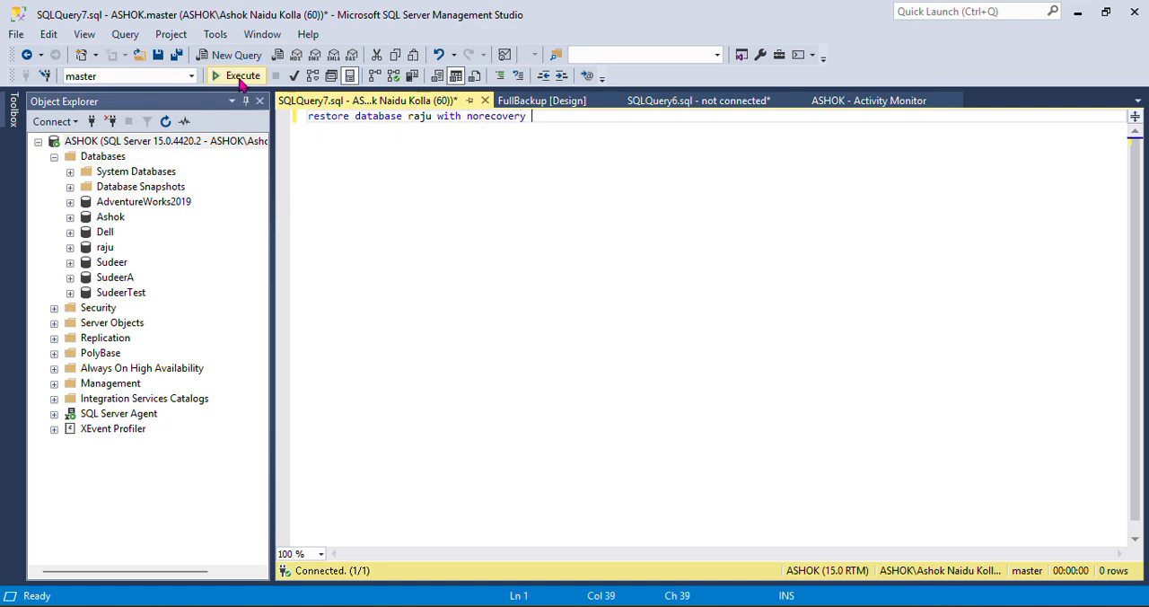
left_click(238, 76)
Change the restore statement's option from norecovery to recovery and execute it again
key("Left")
key("Left")
key("Left")
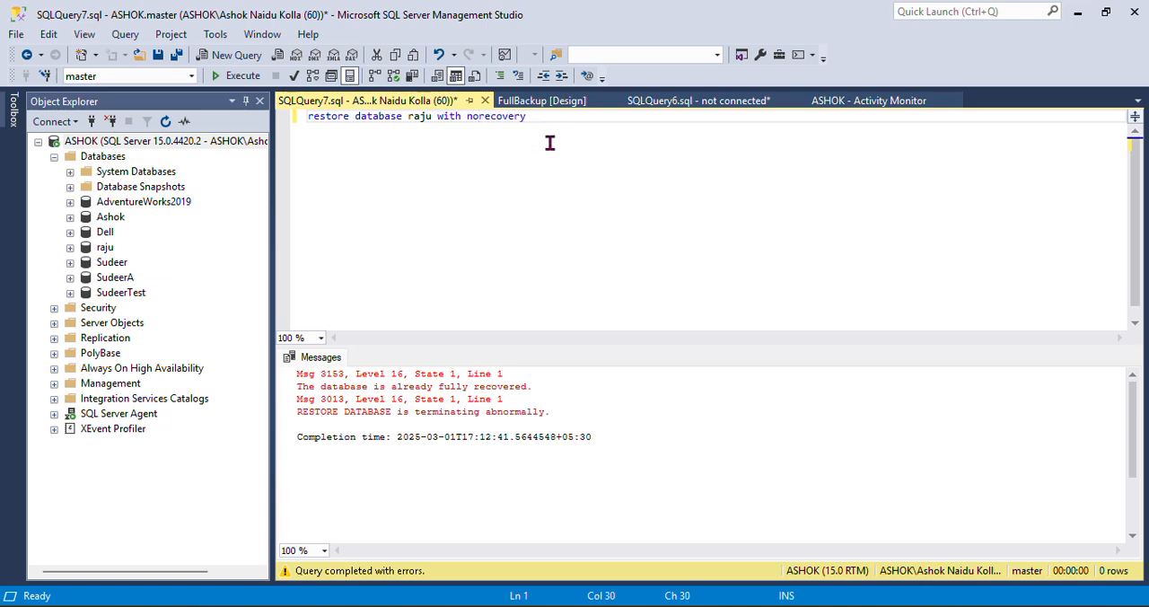
key("BackSpace")
key("BackSpace")
left_click(231, 77)
Start a database restore for the raju database and set its source to Device
left_click(103, 251)
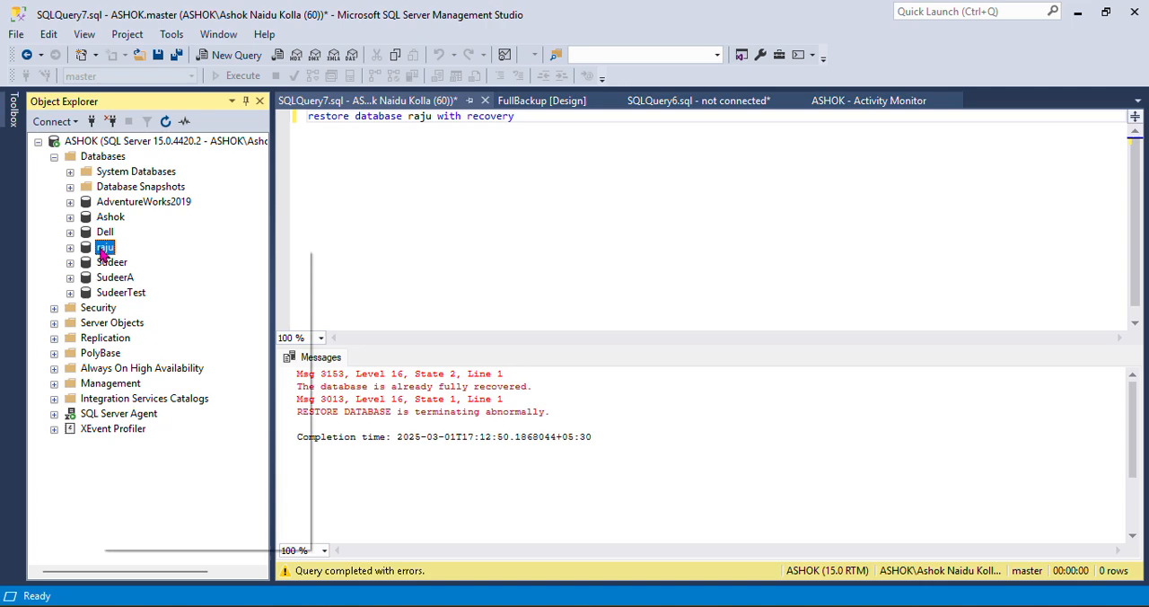
right_click(103, 252)
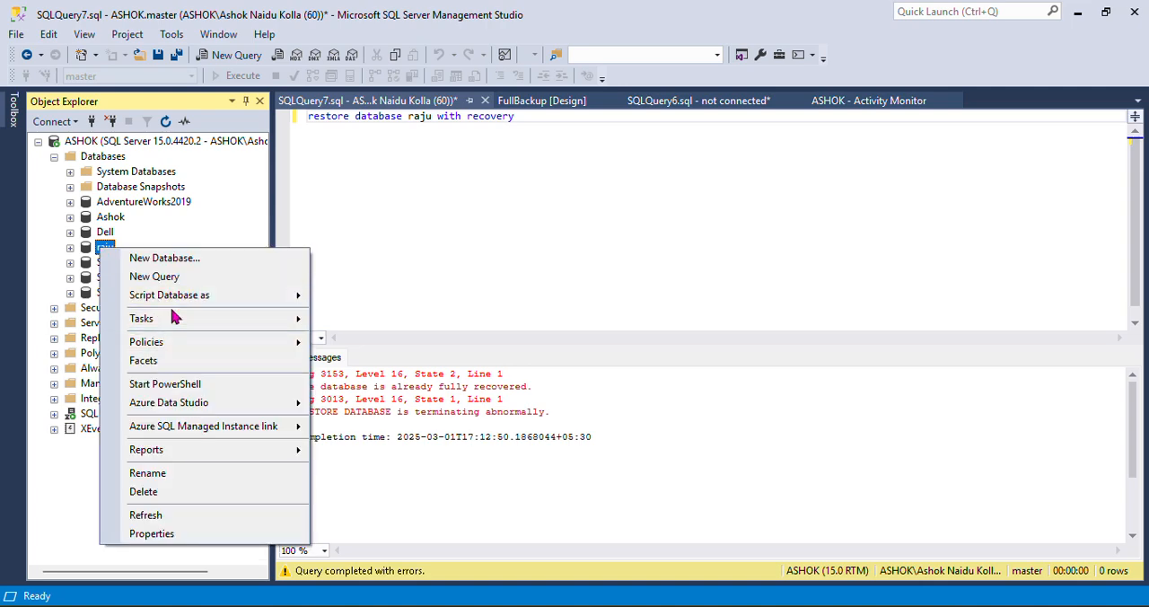
mouse_move(144, 318)
mouse_move(582, 258)
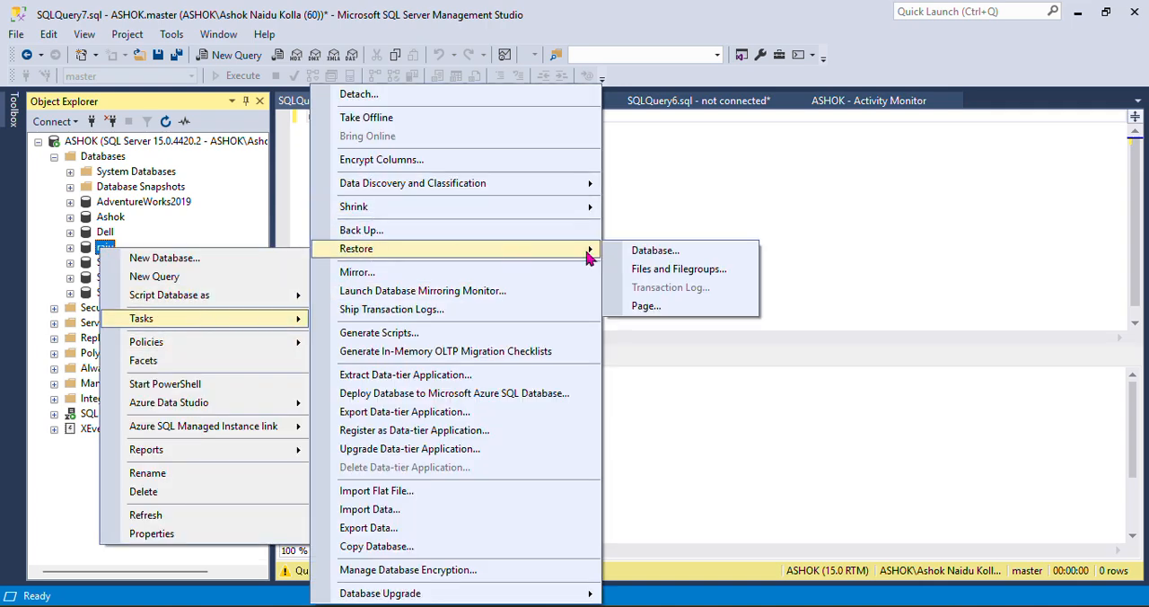
left_click(669, 254)
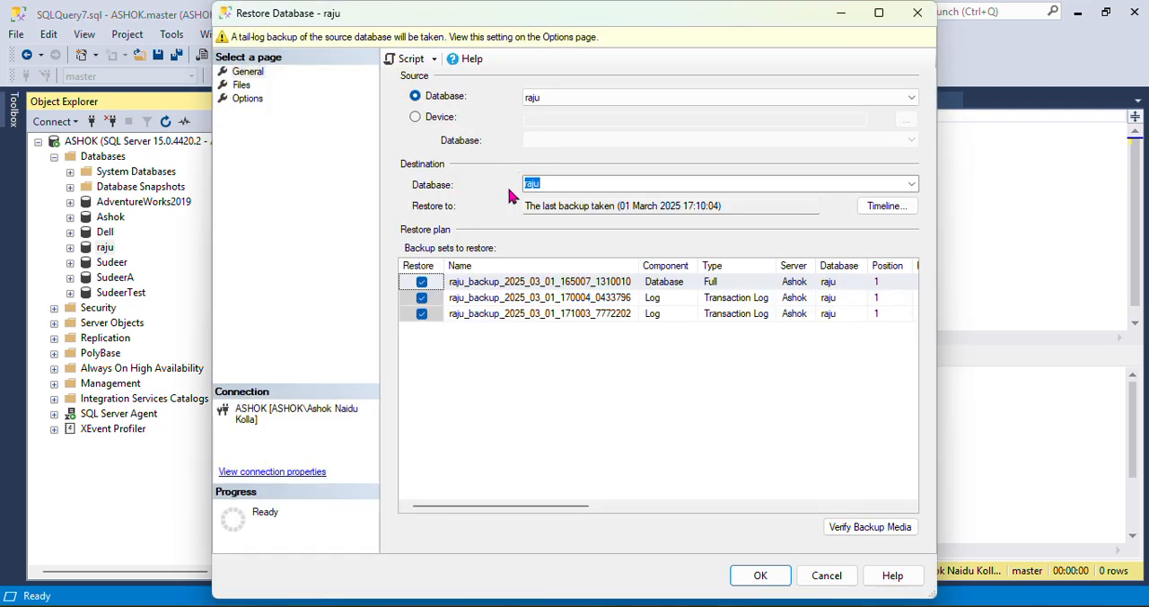
left_click(418, 118)
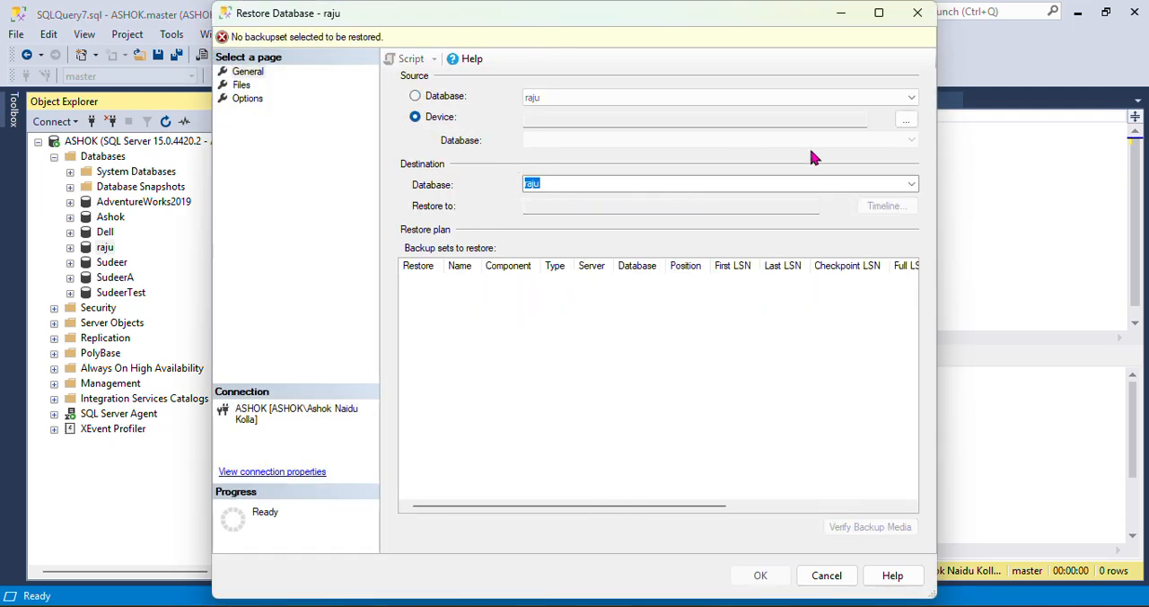
Add raju_backup_2025_03_01_165007_1310010.bak from C:\SQL\Backup as the restore's backup media
left_click(905, 119)
left_click(718, 260)
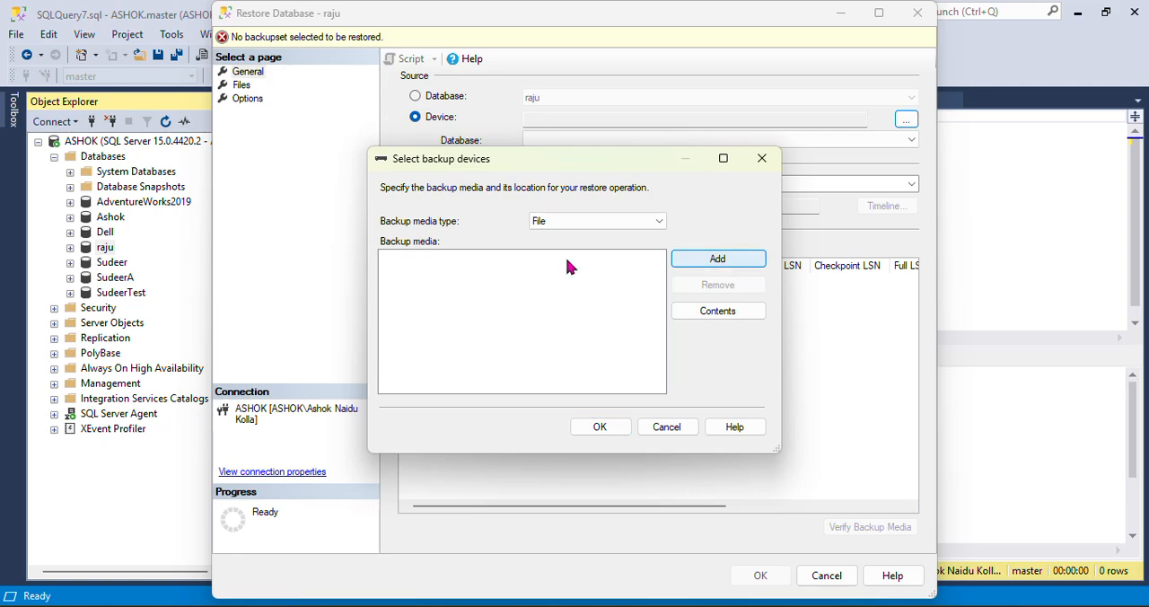
scroll(675, 311, "right", 3)
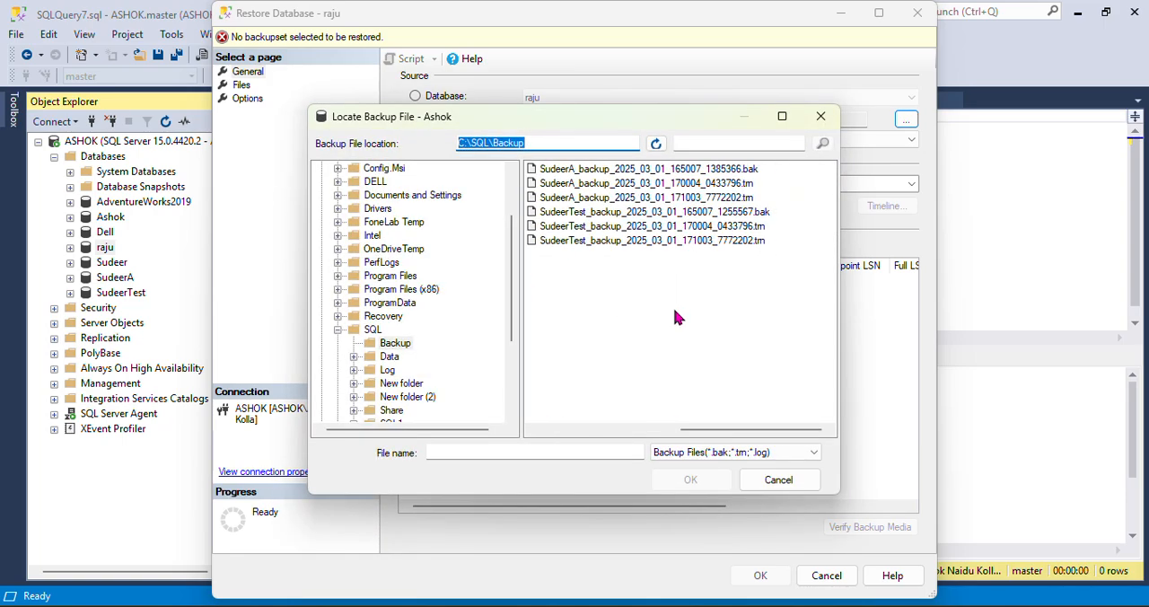
scroll(675, 316, "left", 3)
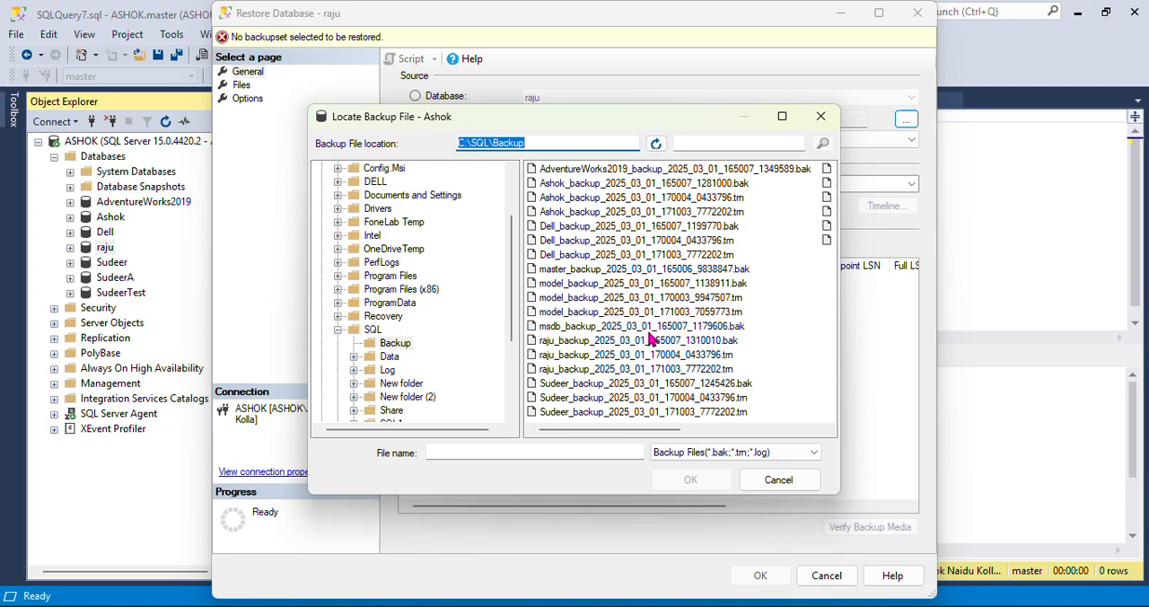
left_click(782, 116)
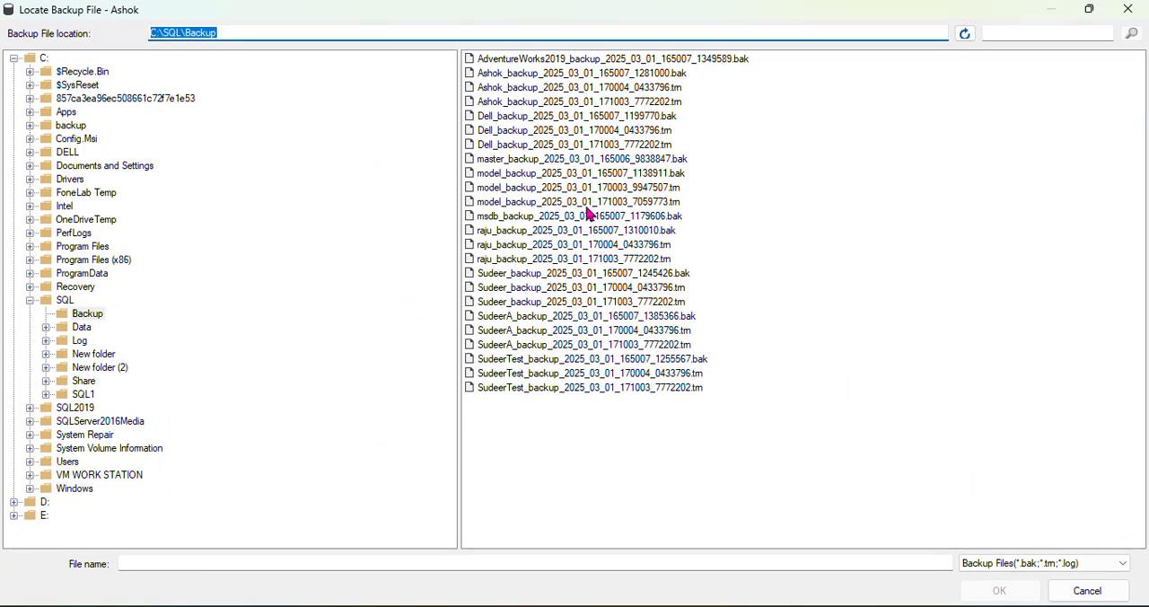
left_click(510, 232)
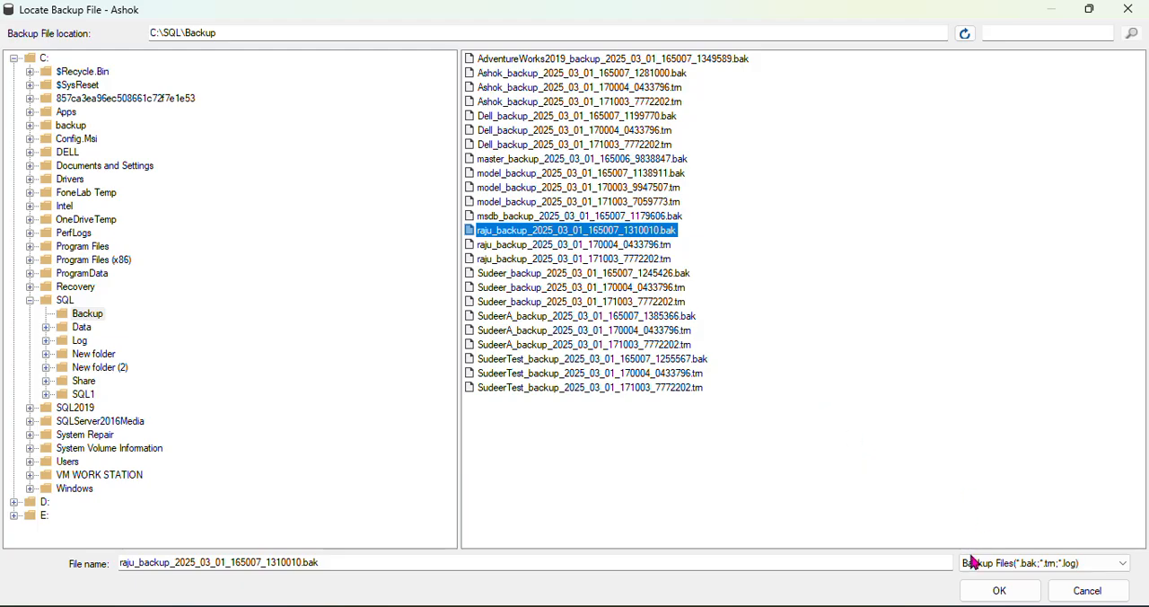
left_click(1010, 592)
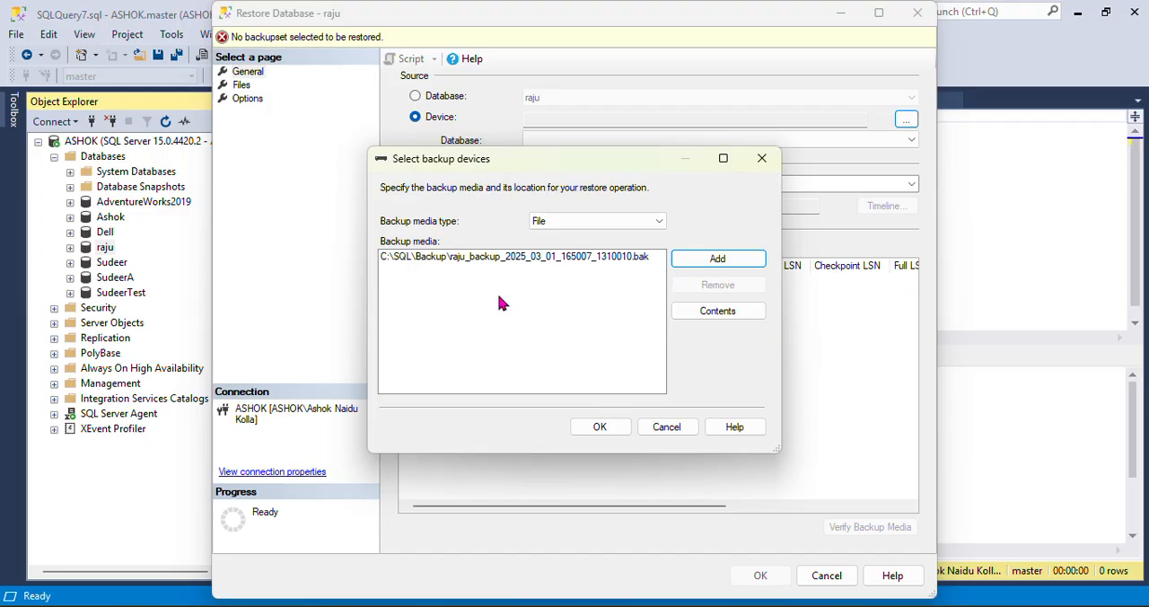
left_click(618, 427)
Turn off the tail-log backup, set the recovery state to RESTORE WITH NORECOVERY, and run the raju restore
left_click(243, 85)
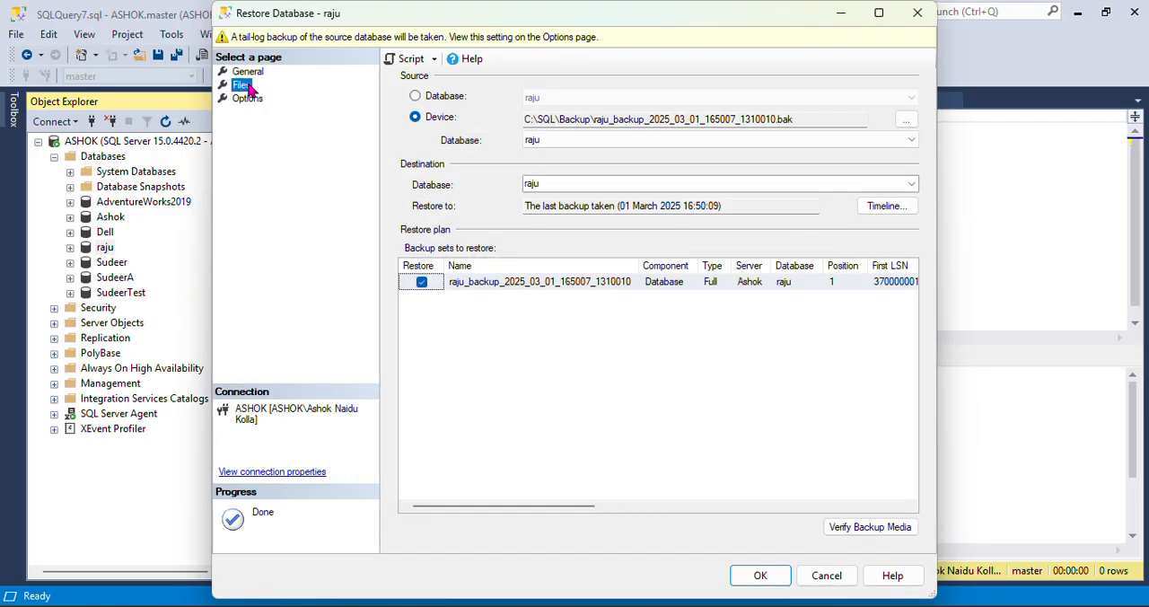
left_click(248, 98)
left_click(414, 245)
left_click(654, 157)
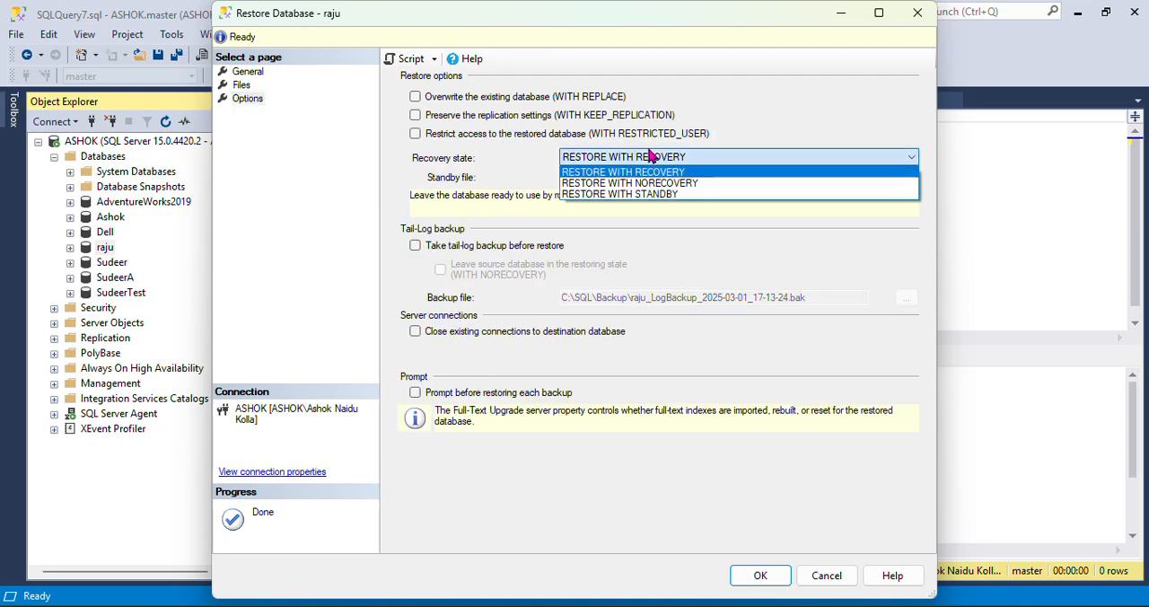
left_click(659, 183)
left_click(760, 575)
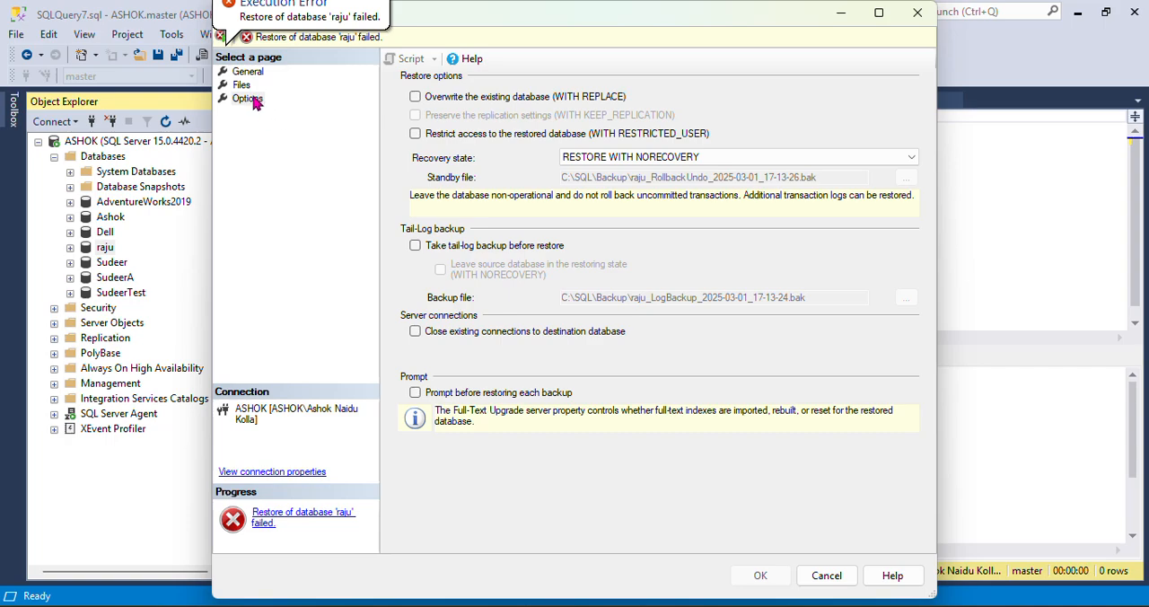
Enable overwriting the existing database (WITH REPLACE) and relocating all files to folder, then rerun the raju restore
left_click(248, 72)
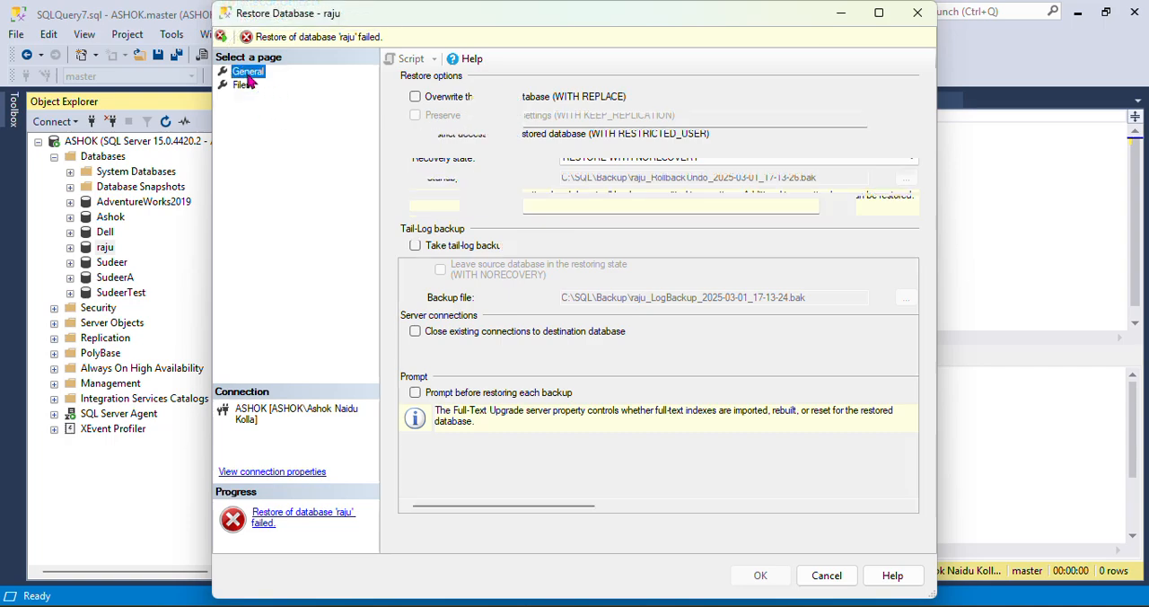
left_click(241, 85)
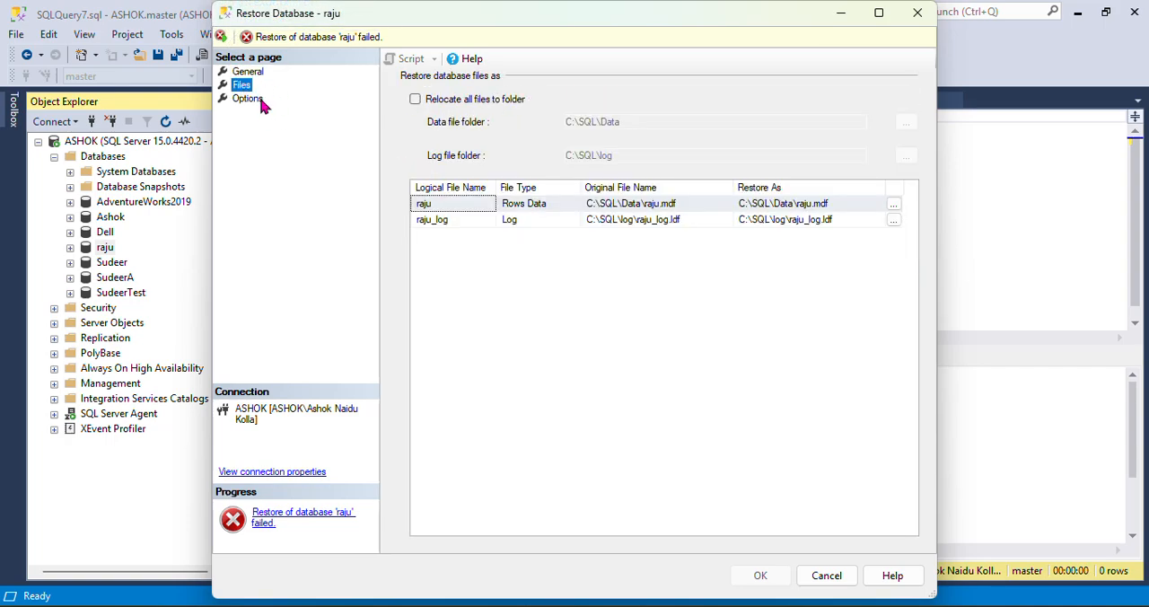
left_click(255, 100)
left_click(415, 96)
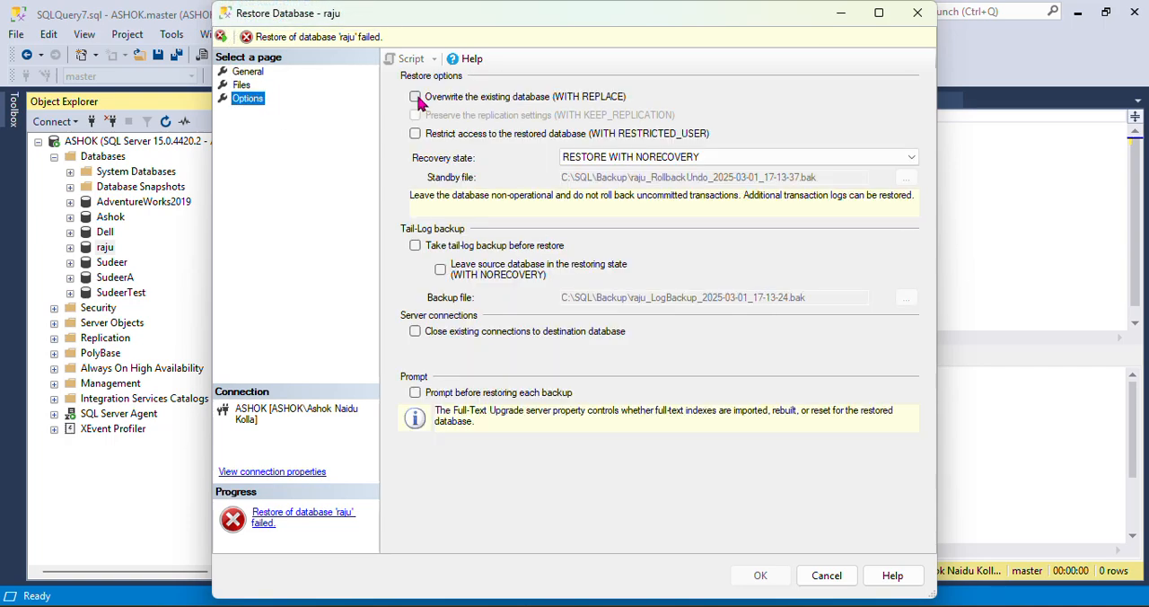
left_click(242, 84)
left_click(415, 98)
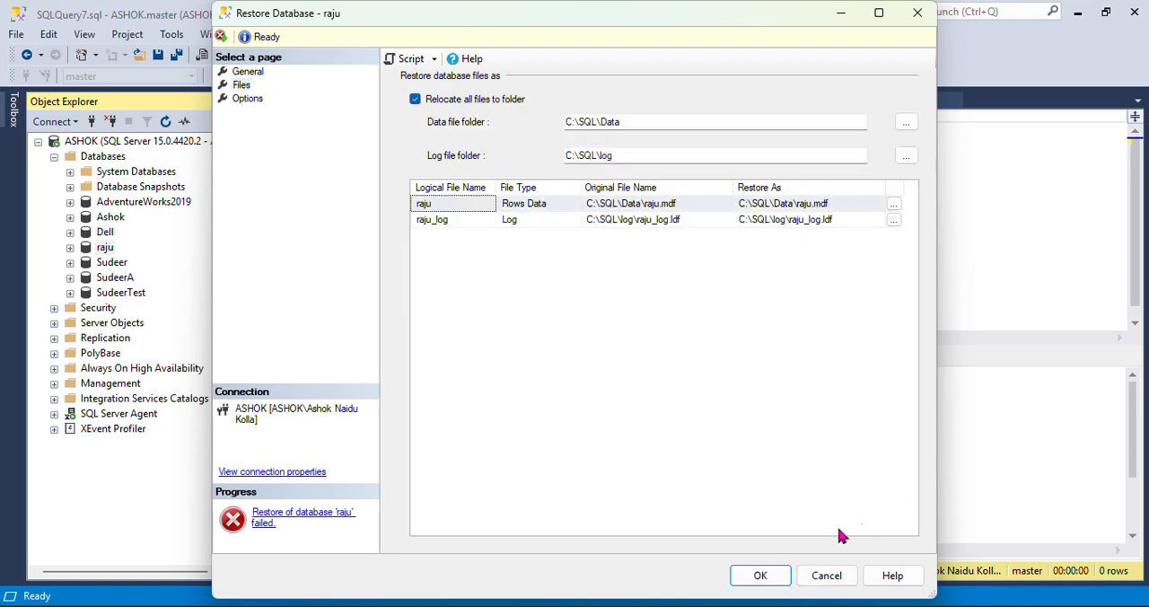
left_click(763, 575)
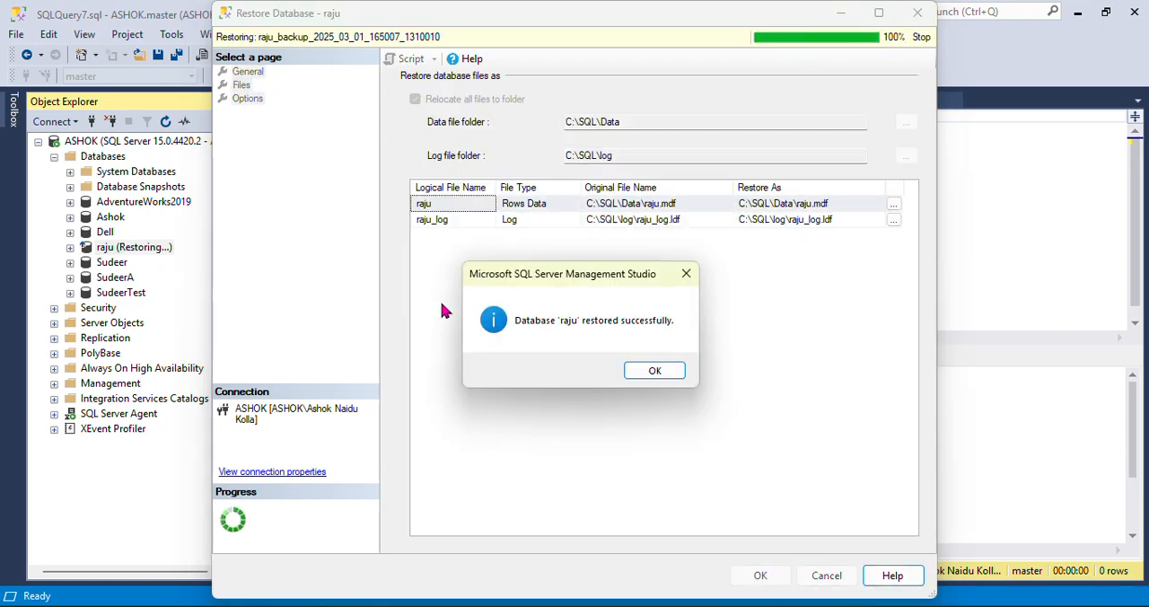
left_click(654, 370)
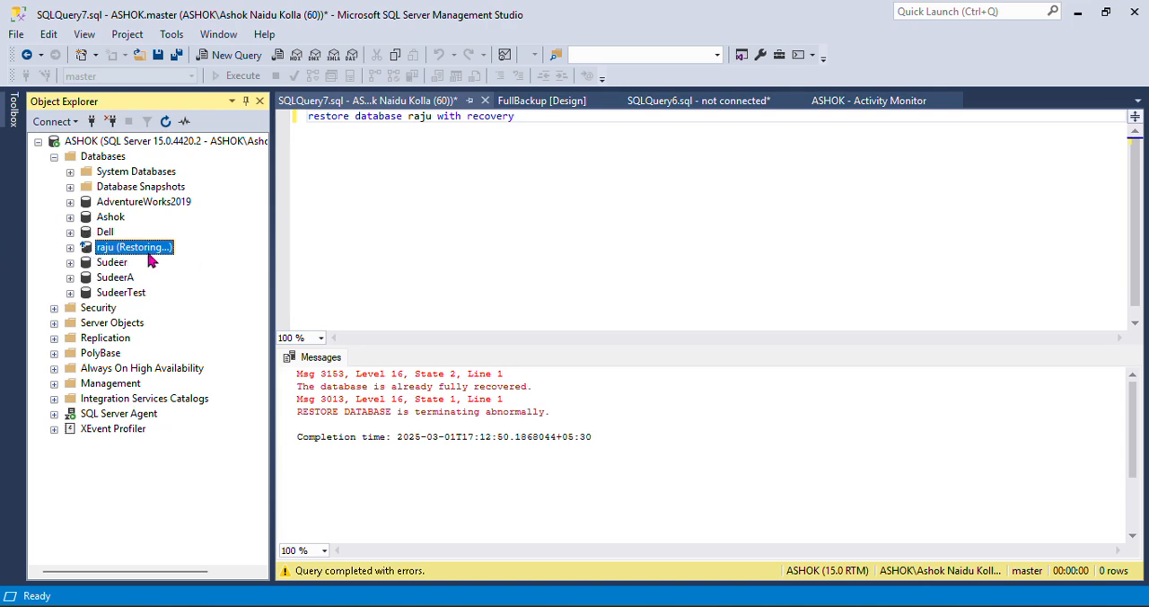
Close the FullBackup maintenance plan design, leaving the SQLQuery6.sql notes in view
left_click(541, 100)
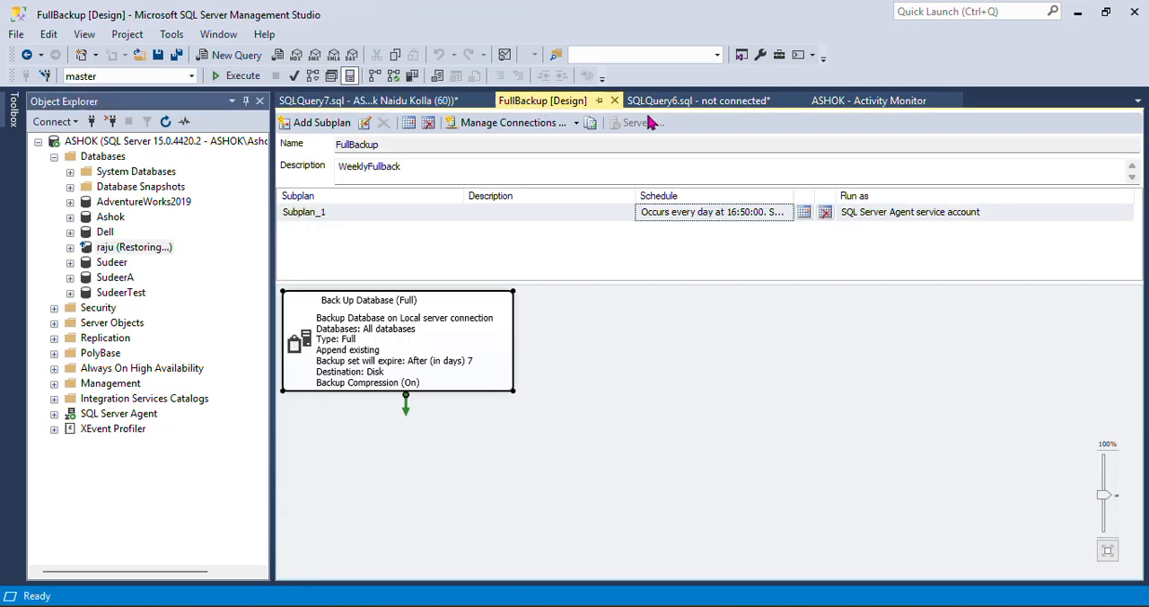
left_click(708, 102)
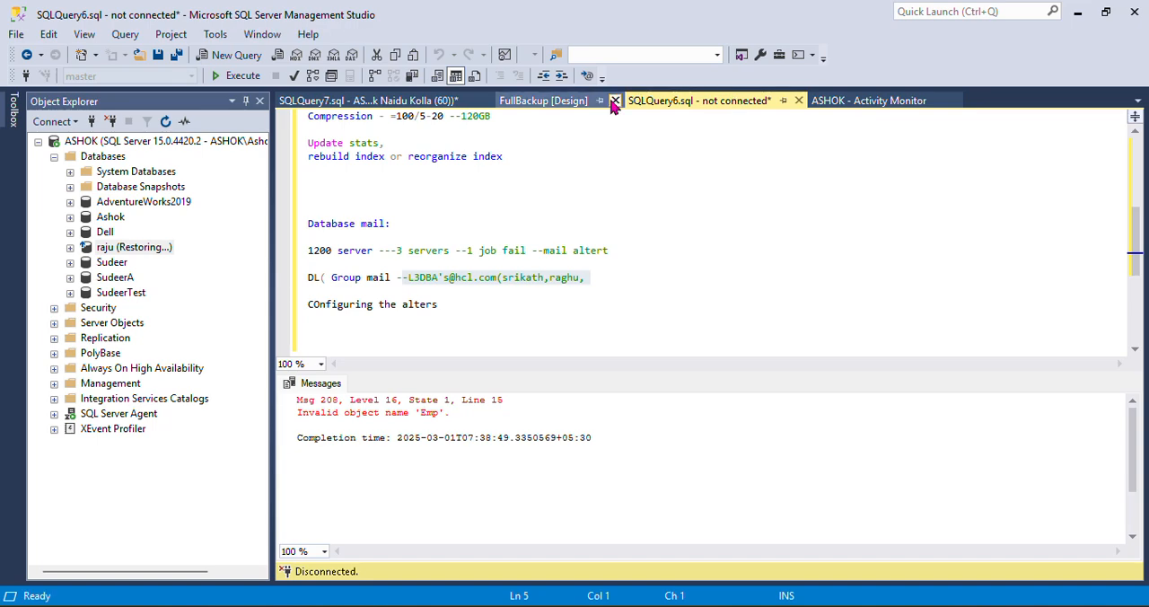
left_click(566, 102)
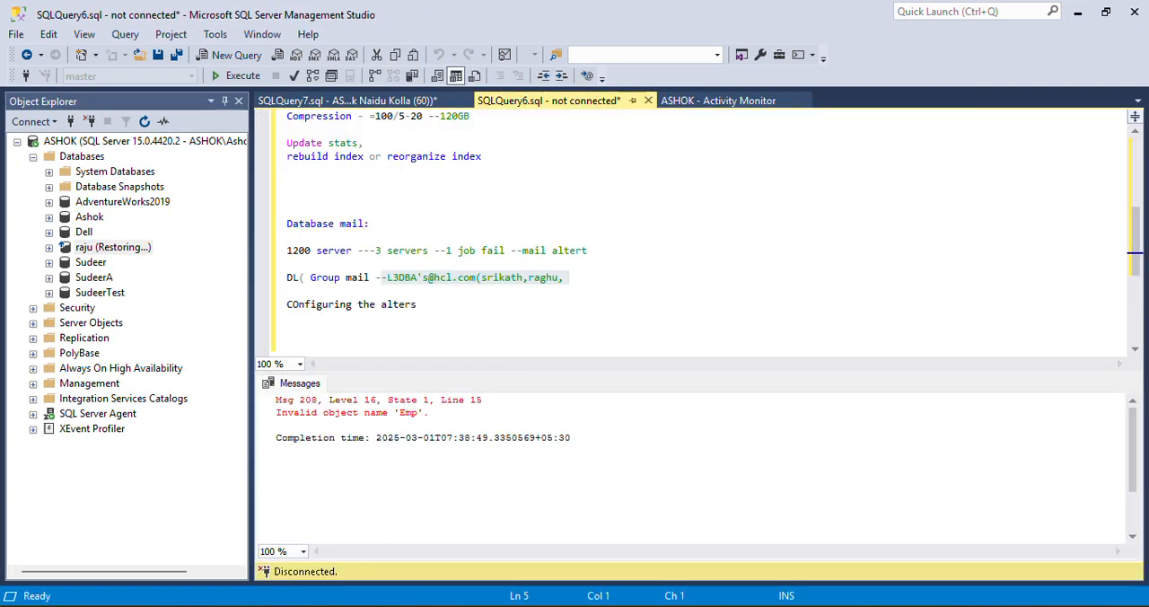
mouse_move(286, 605)
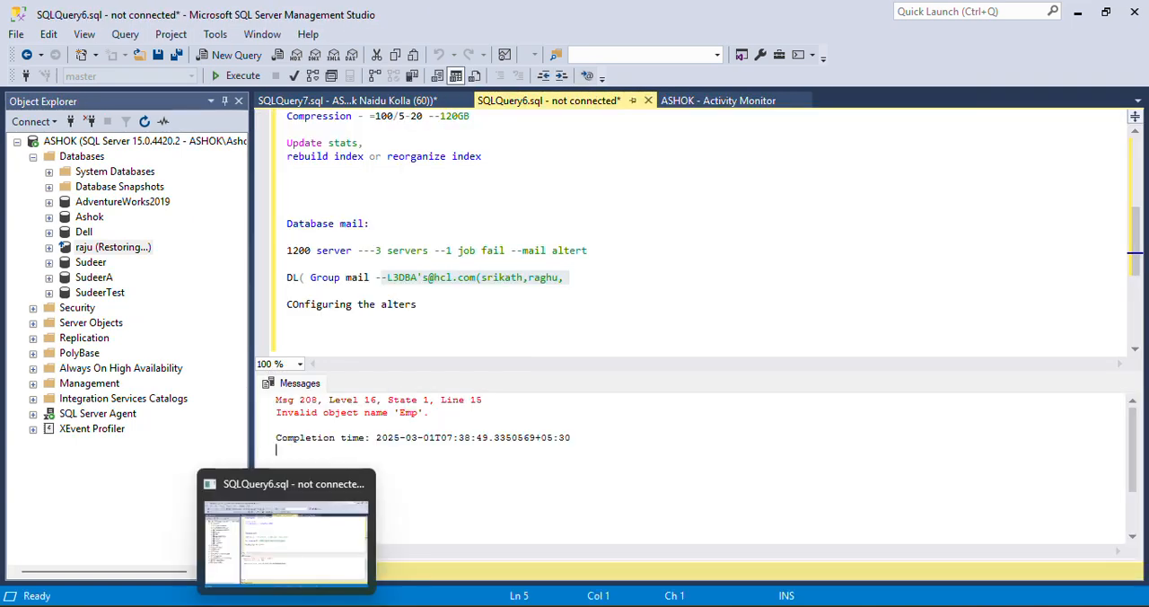
Start the FullBackup.Subplan_1 job from SQL Server Agent's Job Activity Monitor and dismiss its start report
left_click(33, 413)
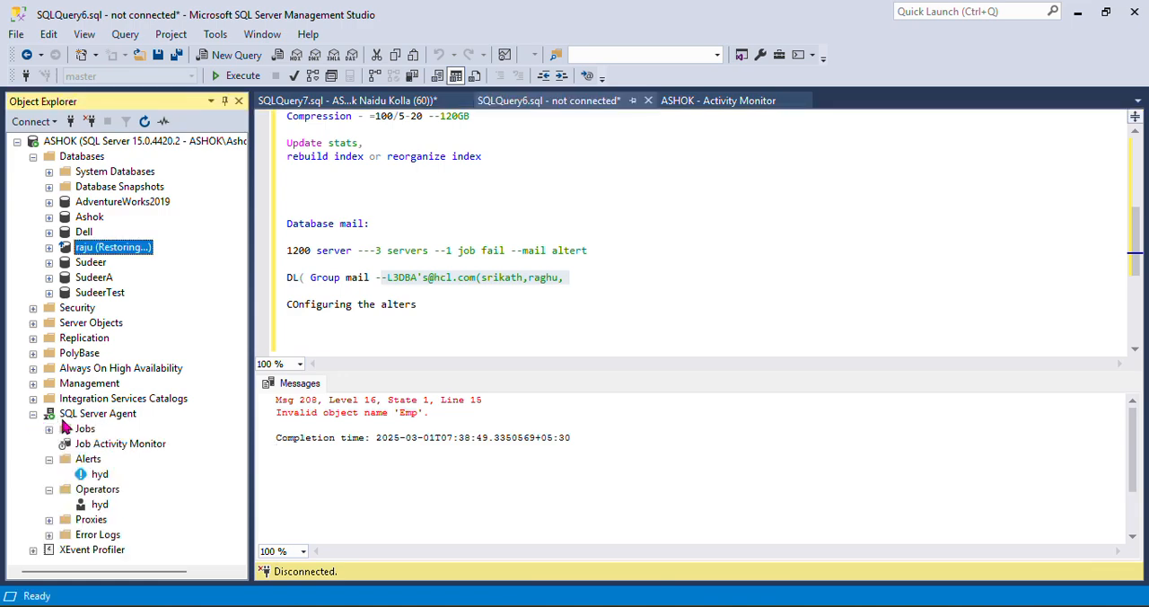
double_click(108, 445)
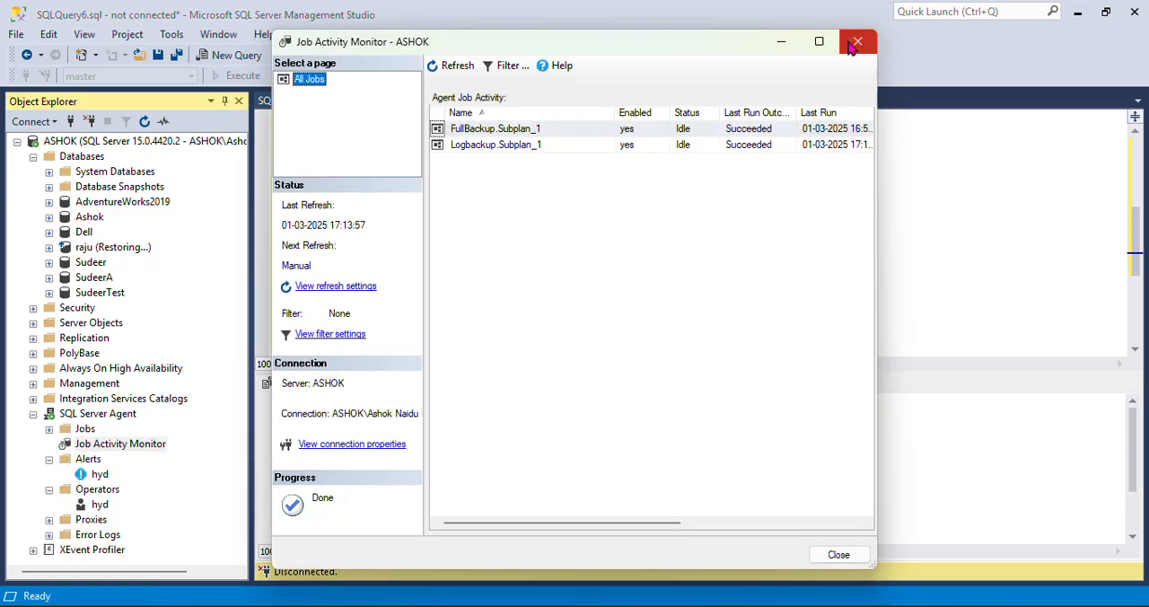
left_click(819, 42)
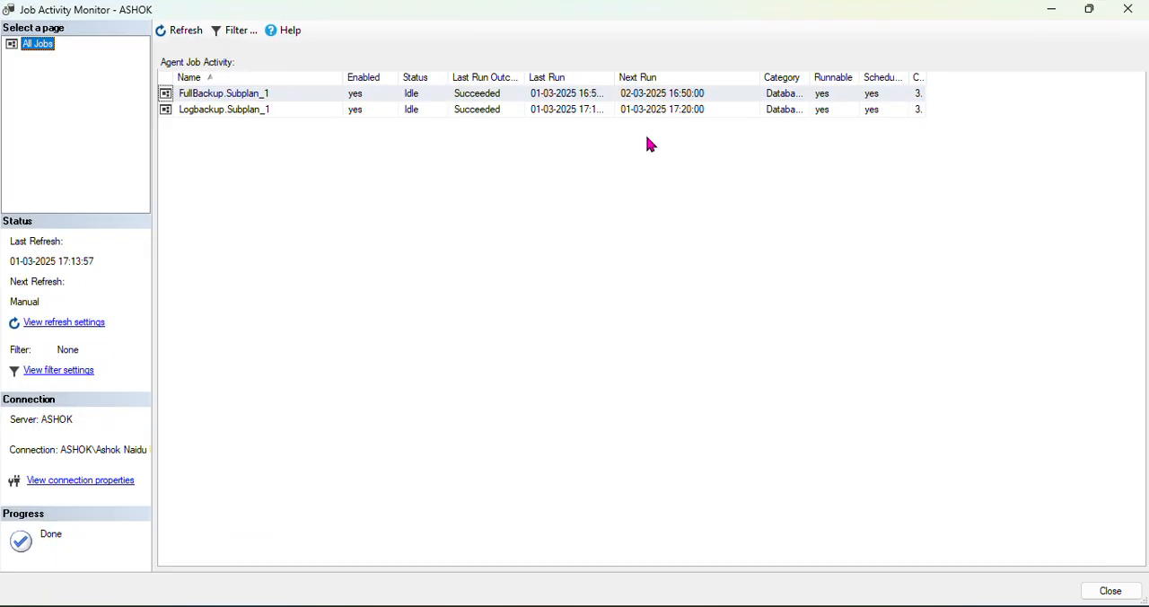
left_click(283, 94)
right_click(280, 93)
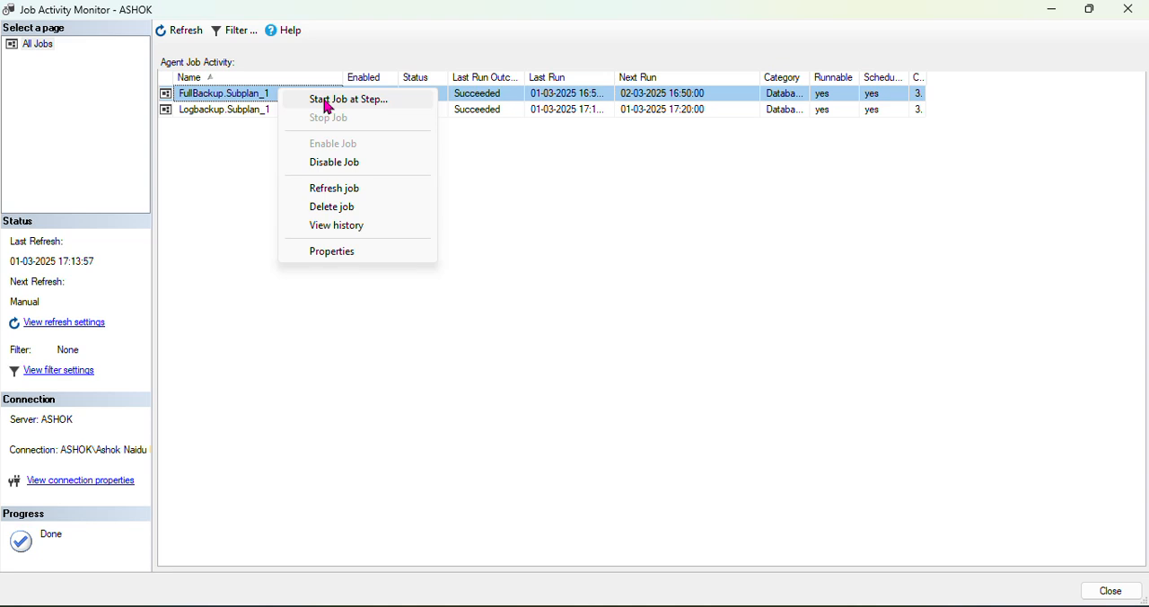
left_click(328, 101)
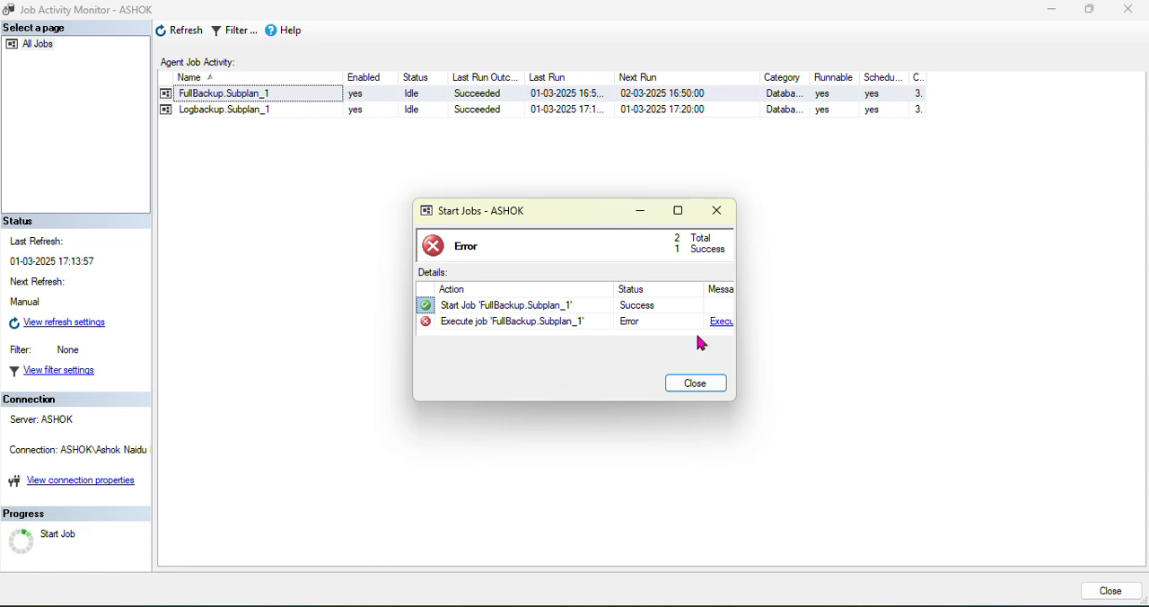
left_click_drag(737, 403, 952, 451)
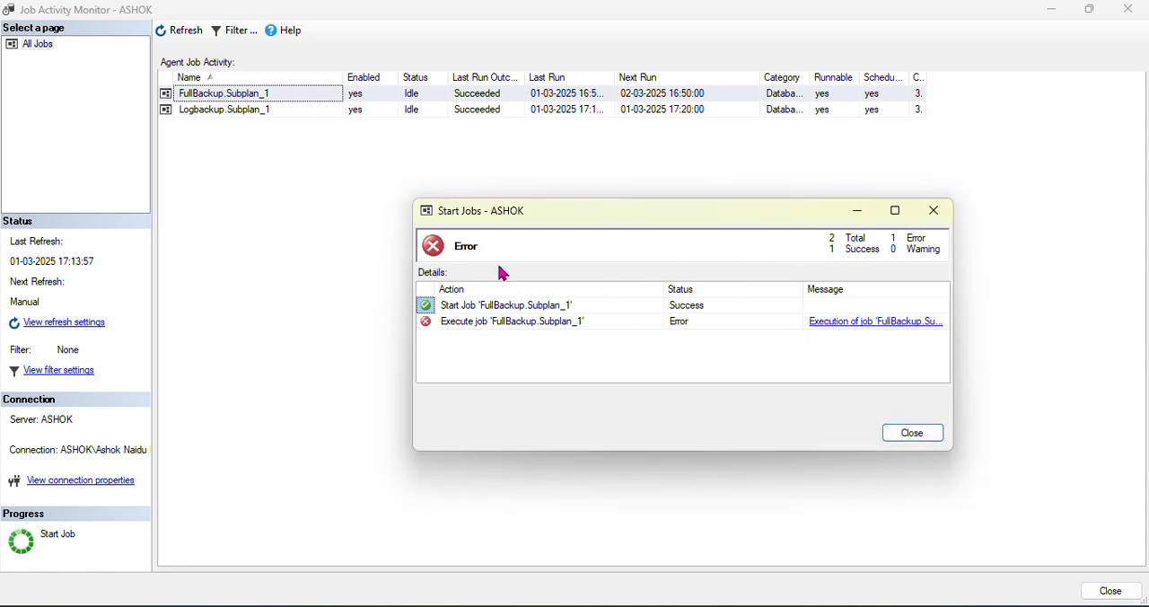
left_click(920, 434)
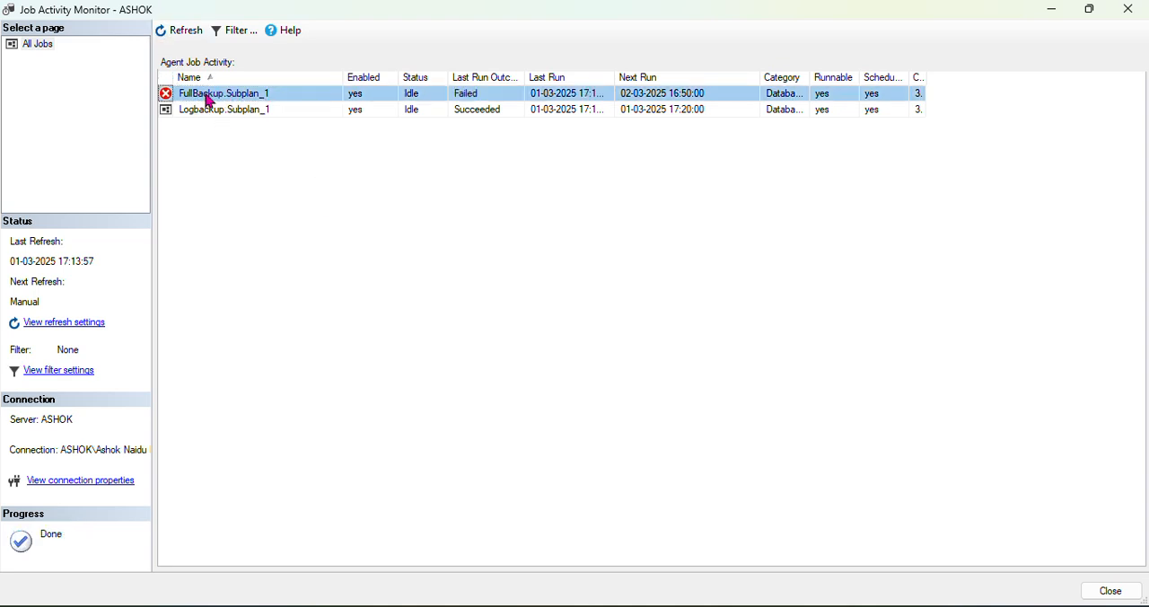
Switch to Gmail, open the newest failed-job notification for FullBackup.Subplan_1 and highlight the server name in its subject
mouse_move(337, 597)
left_click(359, 530)
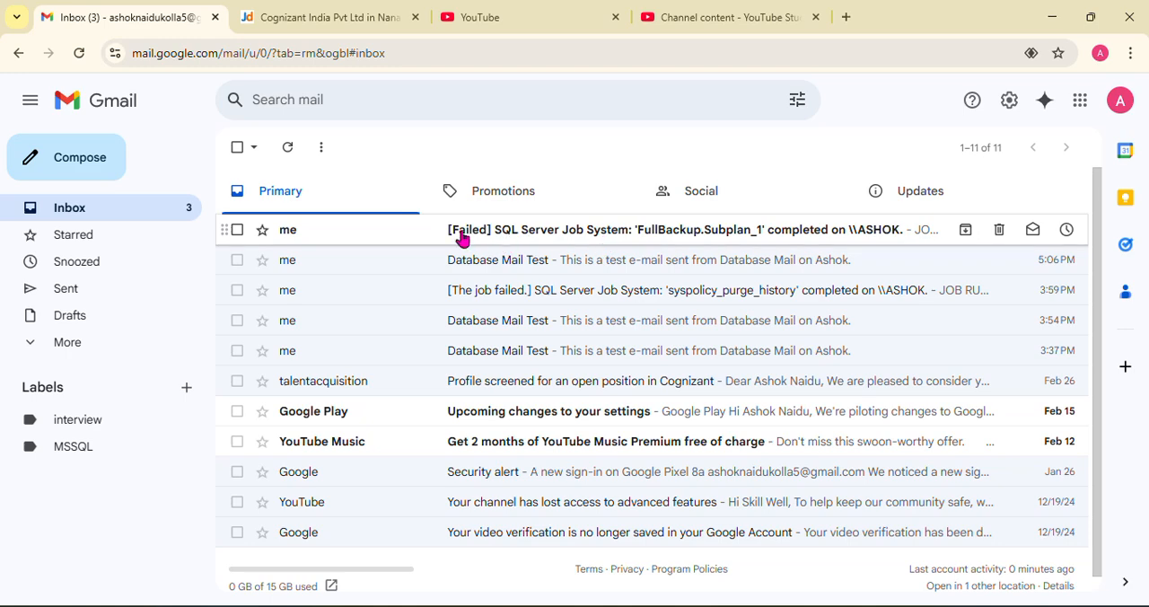
left_click(544, 232)
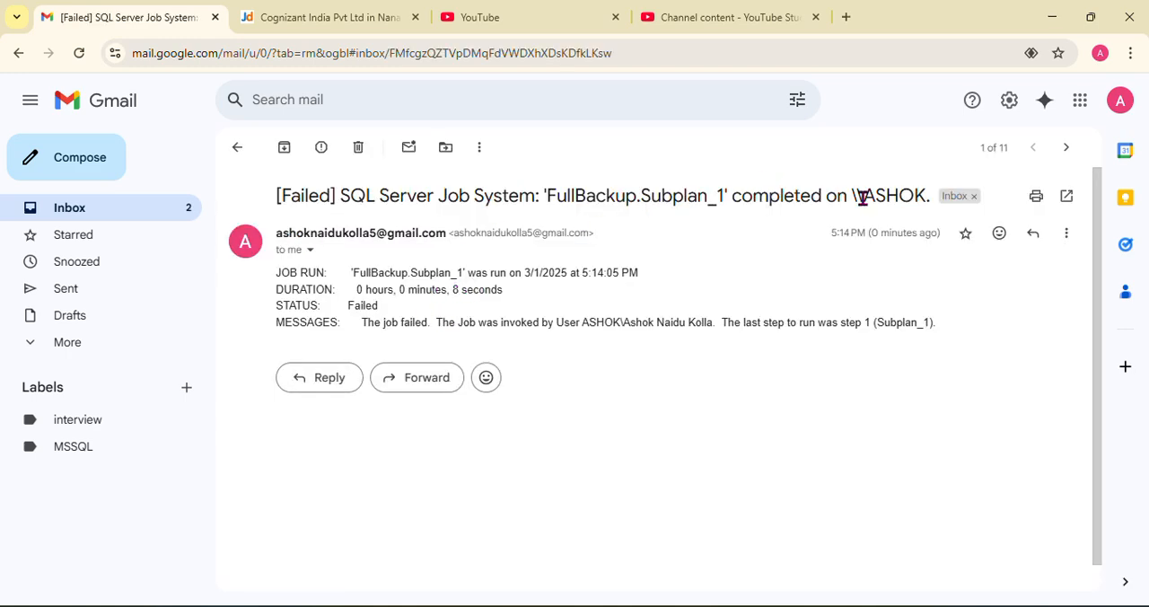
left_click_drag(868, 197, 923, 196)
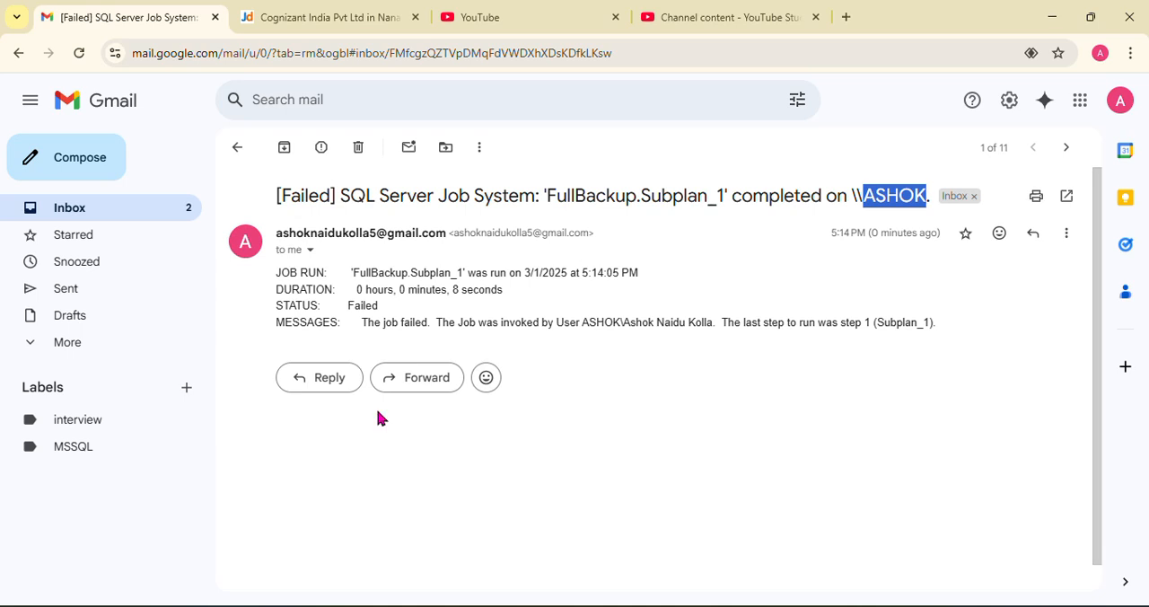
Close the Job Activity Monitor and switch back to SQL Server Management Studio
left_click(286, 606)
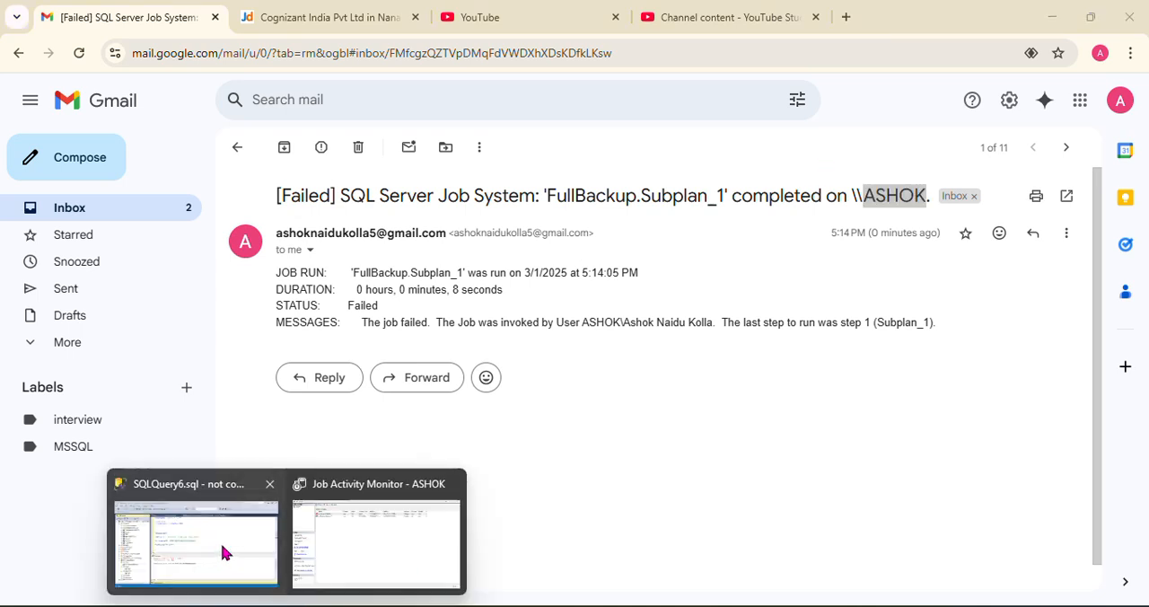
left_click(450, 485)
left_click(334, 511)
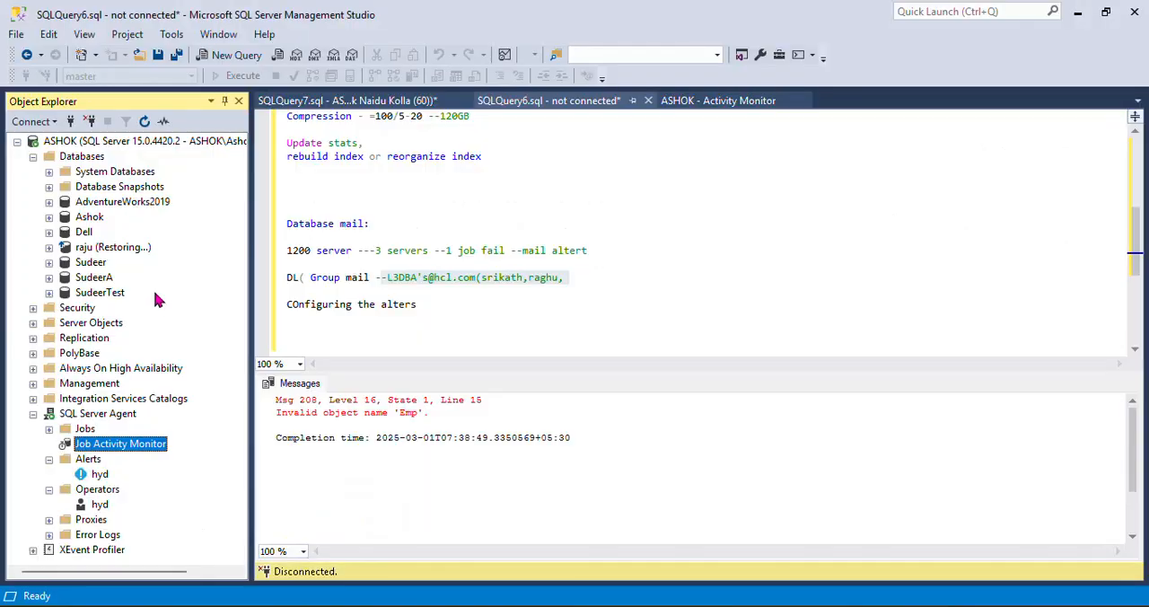
Collapse the Databases, Alerts and Operators nodes in the server tree, keeping SQL Server Agent expanded
left_click(33, 156)
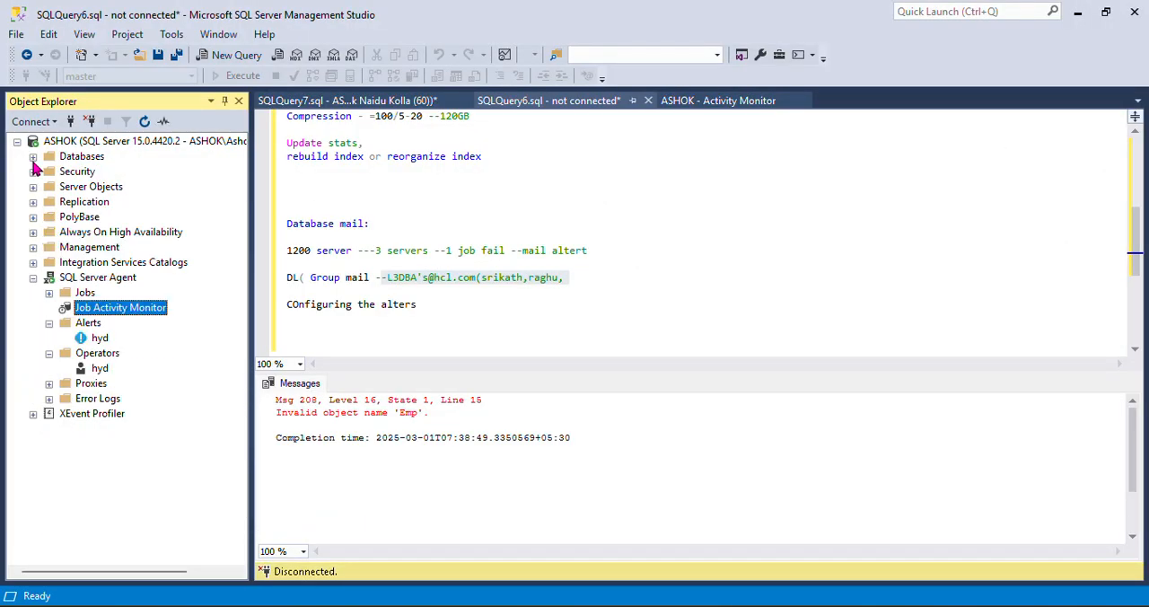
left_click(17, 141)
left_click(17, 141)
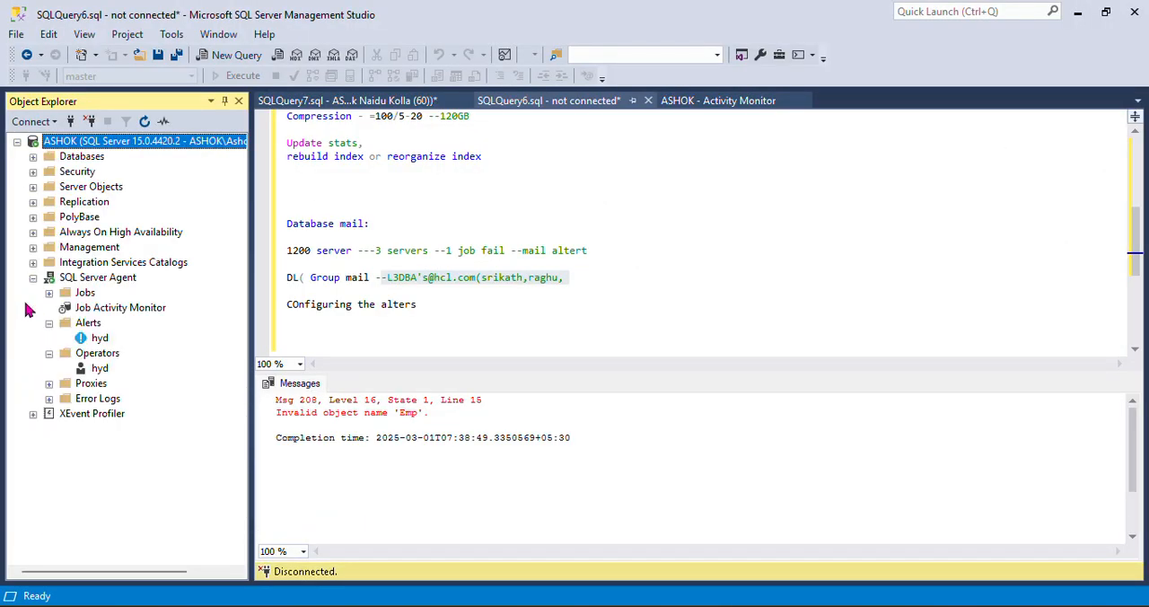
left_click(33, 277)
left_click(33, 279)
left_click(49, 323)
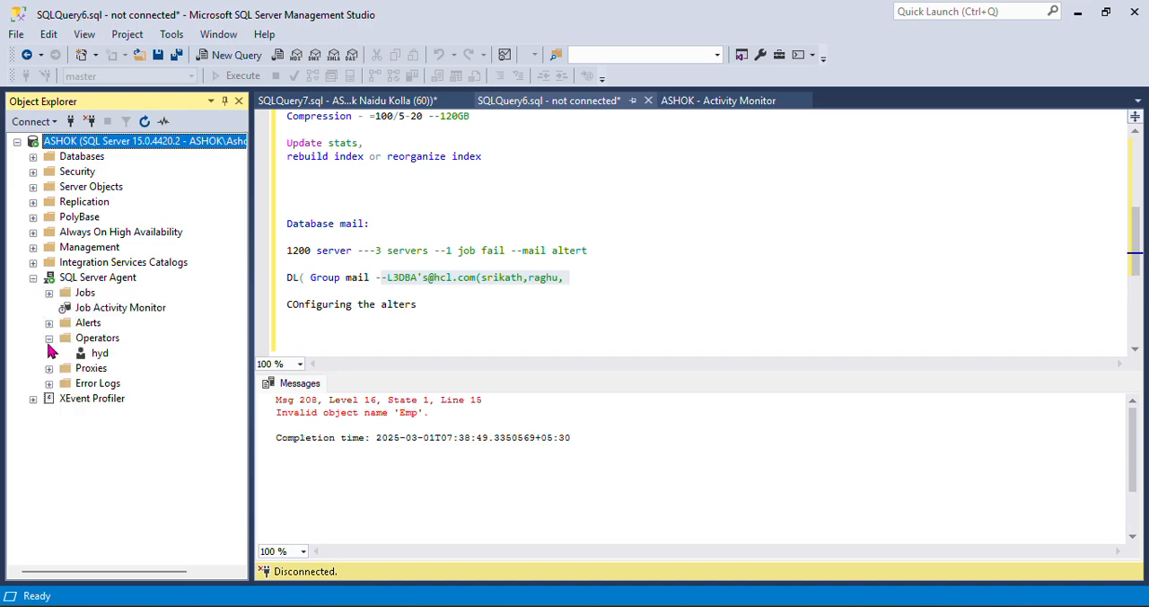
left_click(50, 338)
left_click(34, 280)
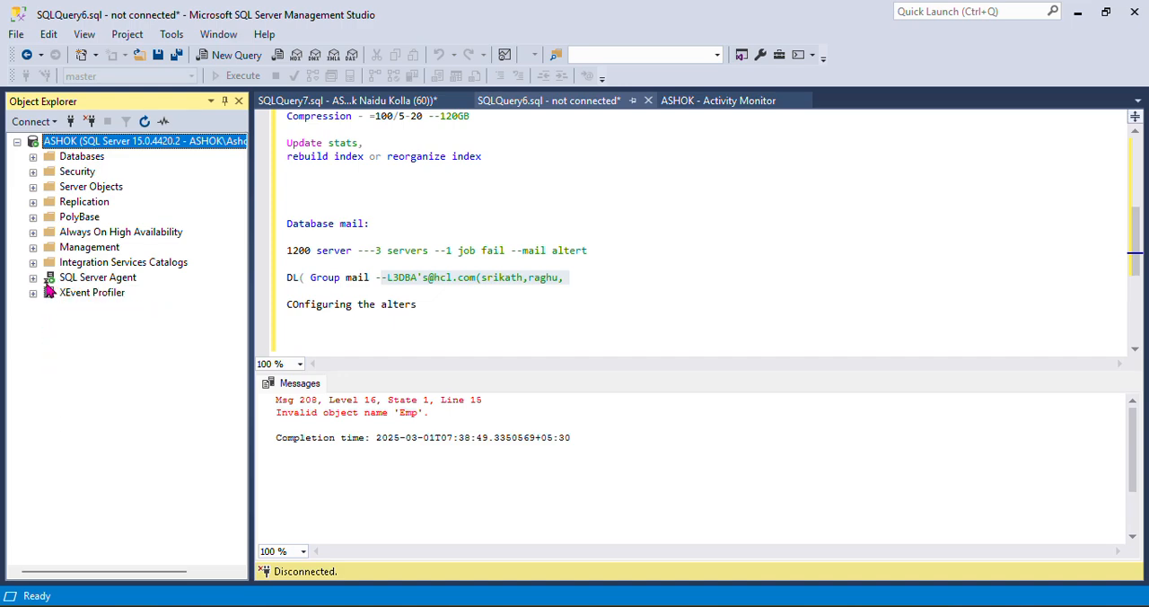
left_click(35, 281)
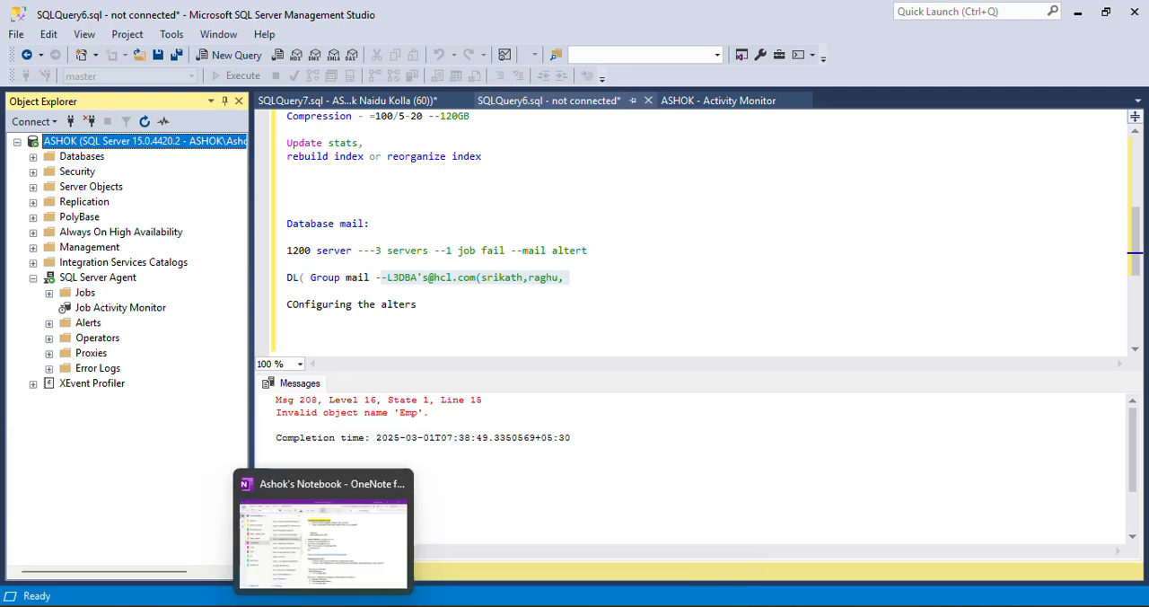
Check the failed job's name in the Gmail notification again, then return to SQL Server Management Studio
left_click(359, 536)
left_click(425, 192)
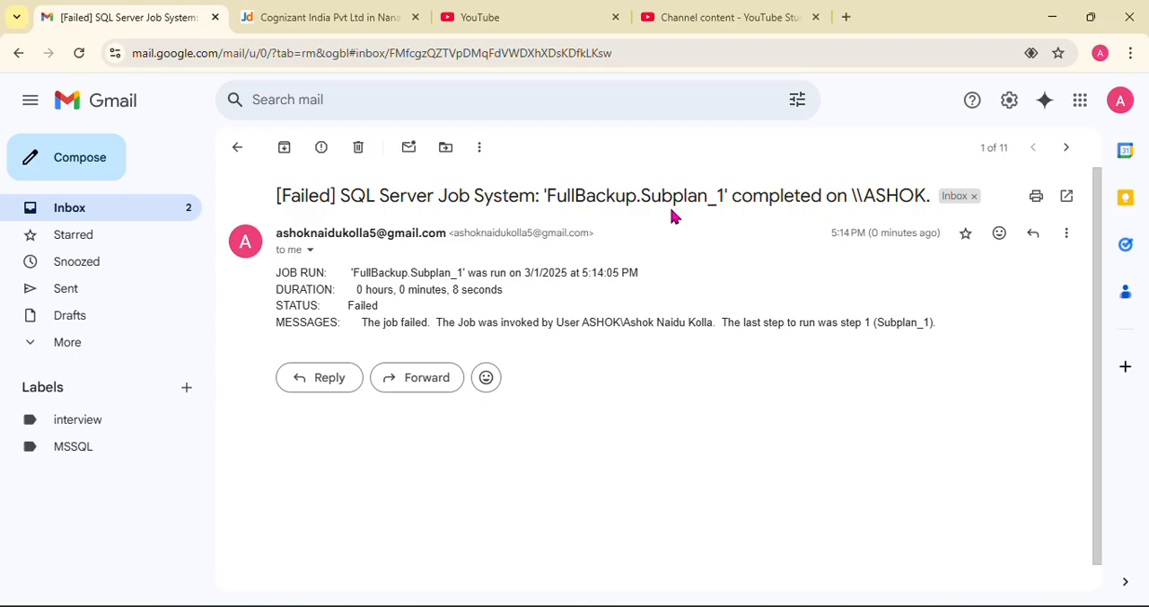
key("alt+Tab")
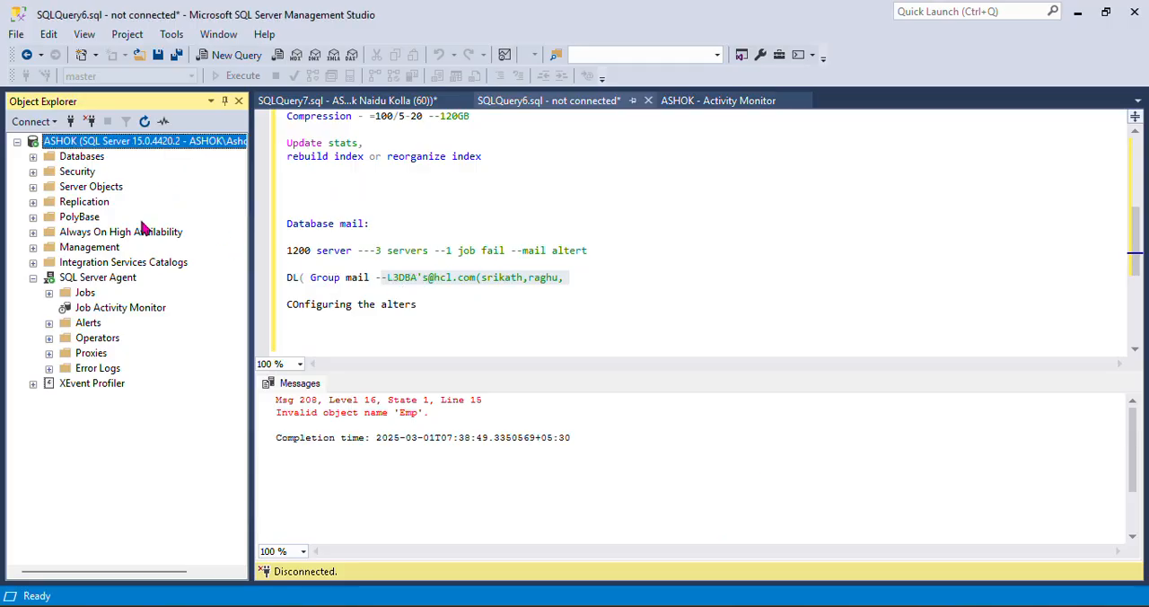
Open the Job Activity Monitor and view the FullBackup.Subplan_1 job history in a maximized Log File Viewer
double_click(95, 309)
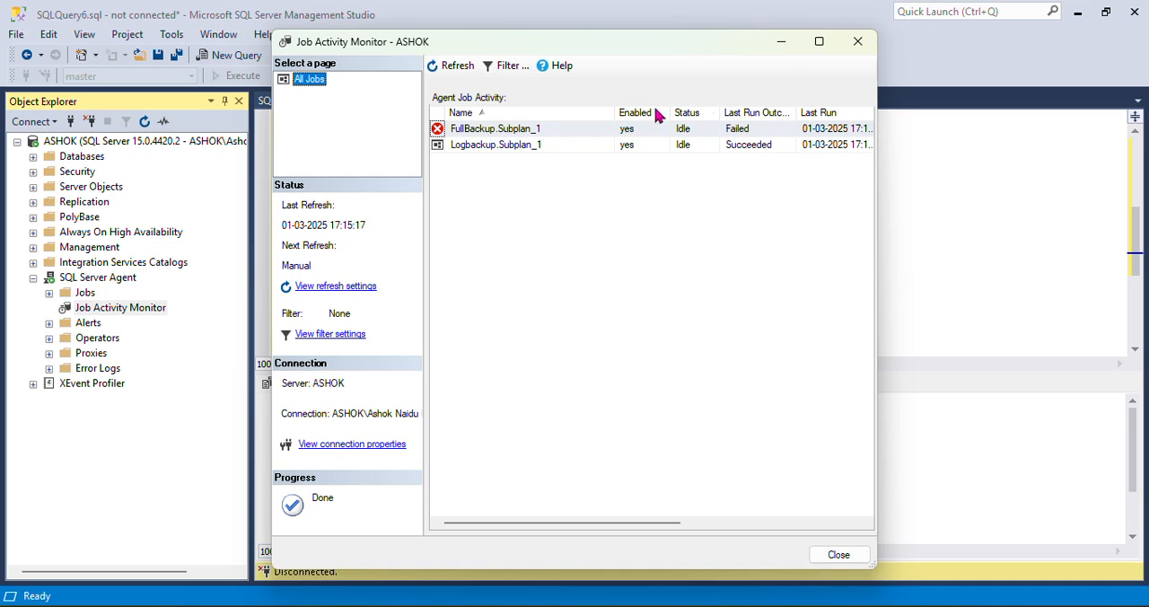
right_click(537, 133)
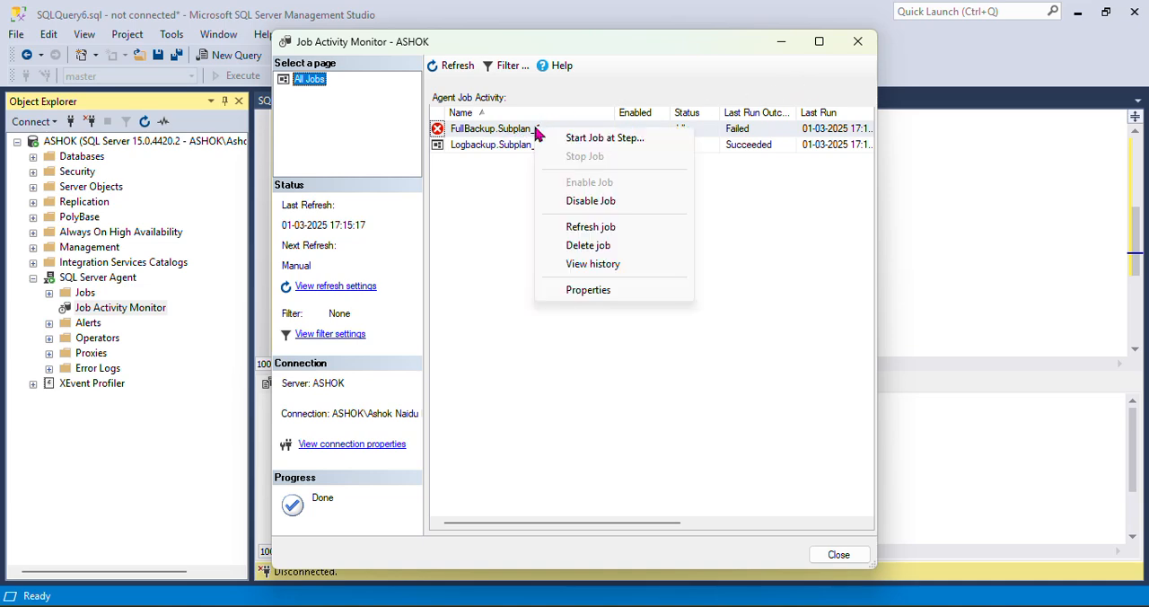
left_click(593, 264)
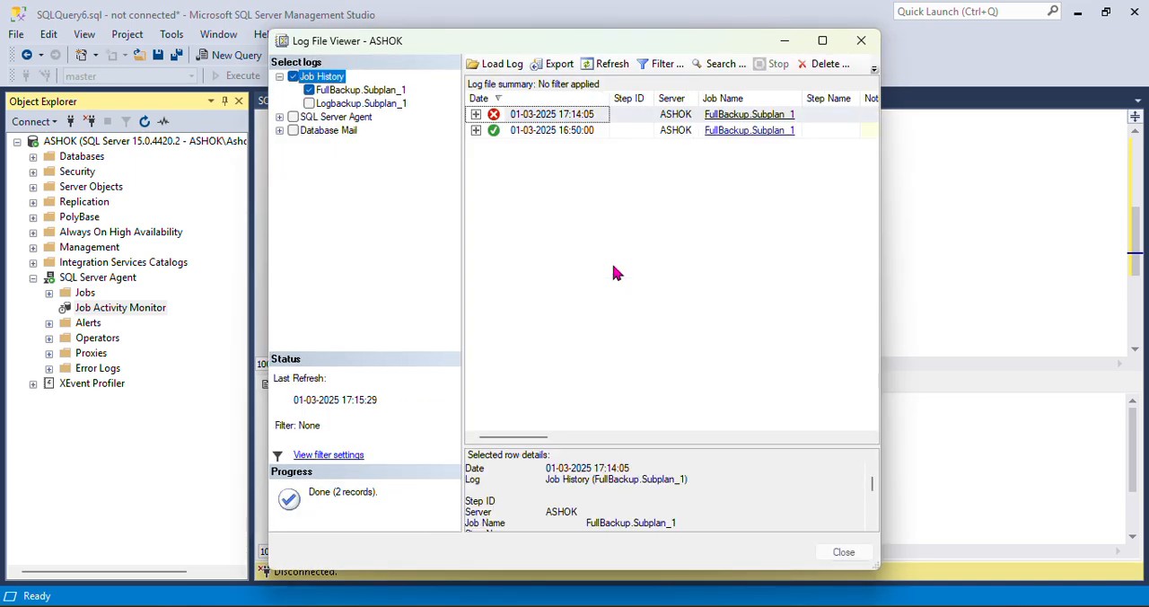
left_click(822, 40)
left_click(209, 85)
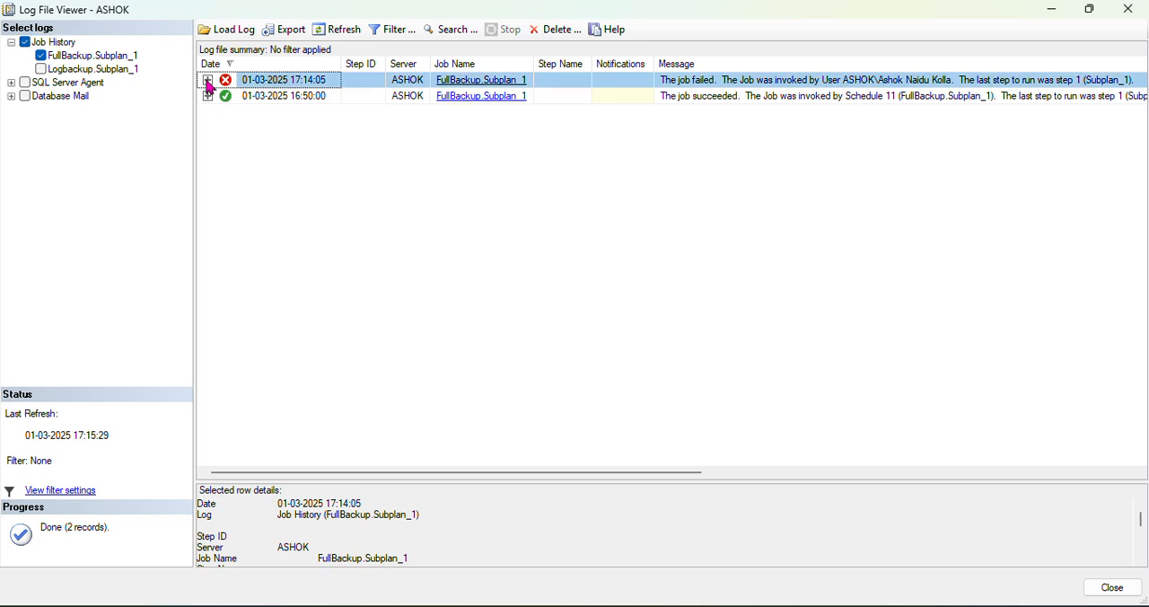
left_click(207, 83)
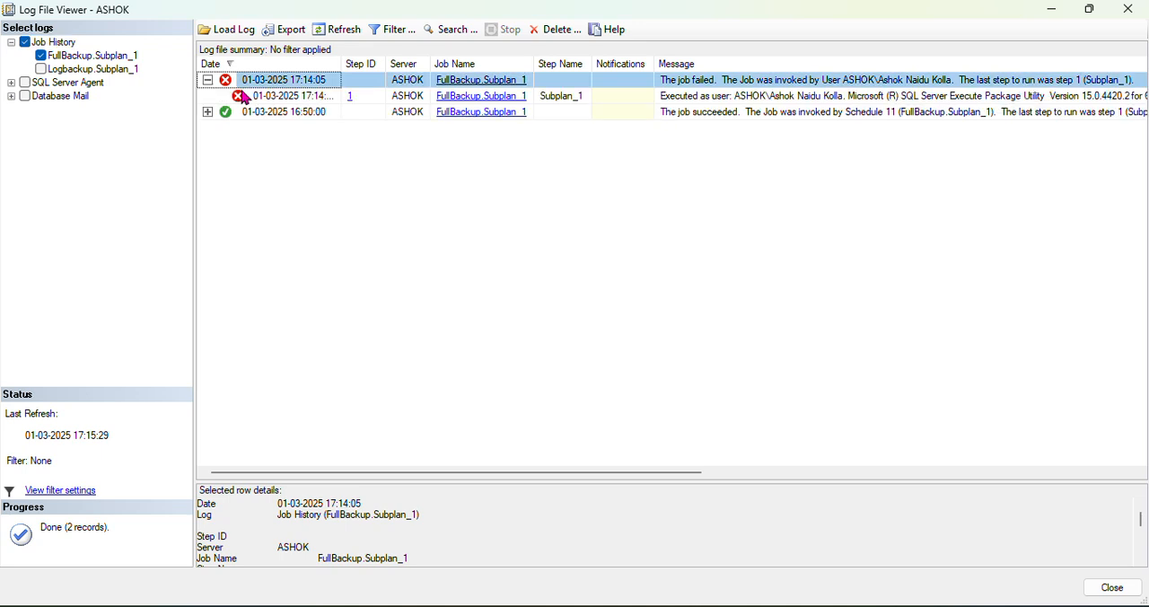
left_click(296, 96)
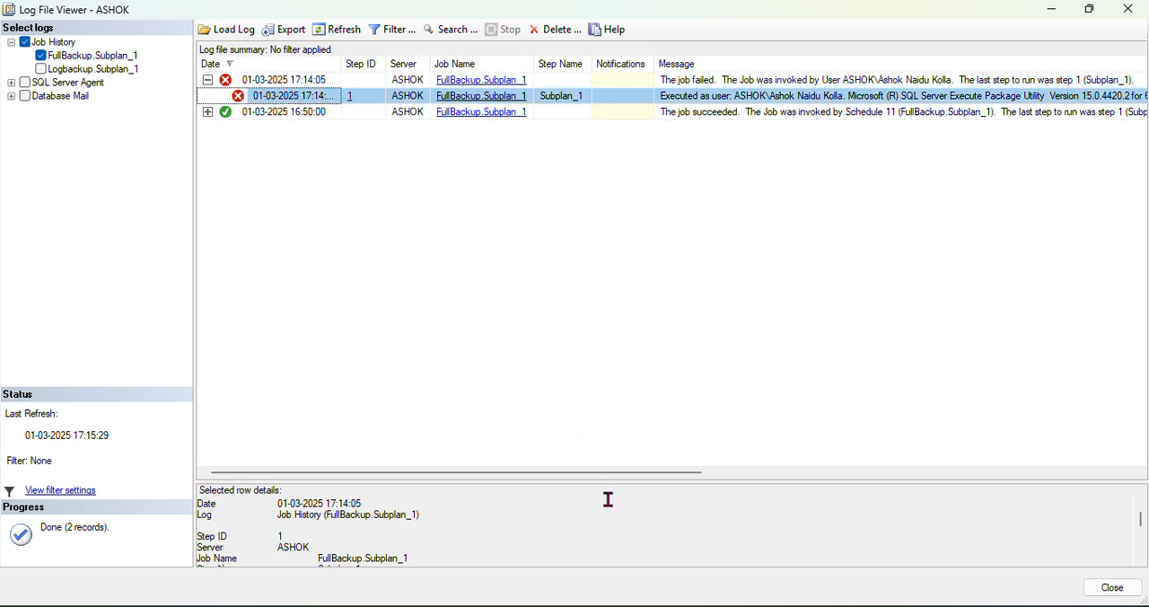
left_click_drag(588, 483, 581, 175)
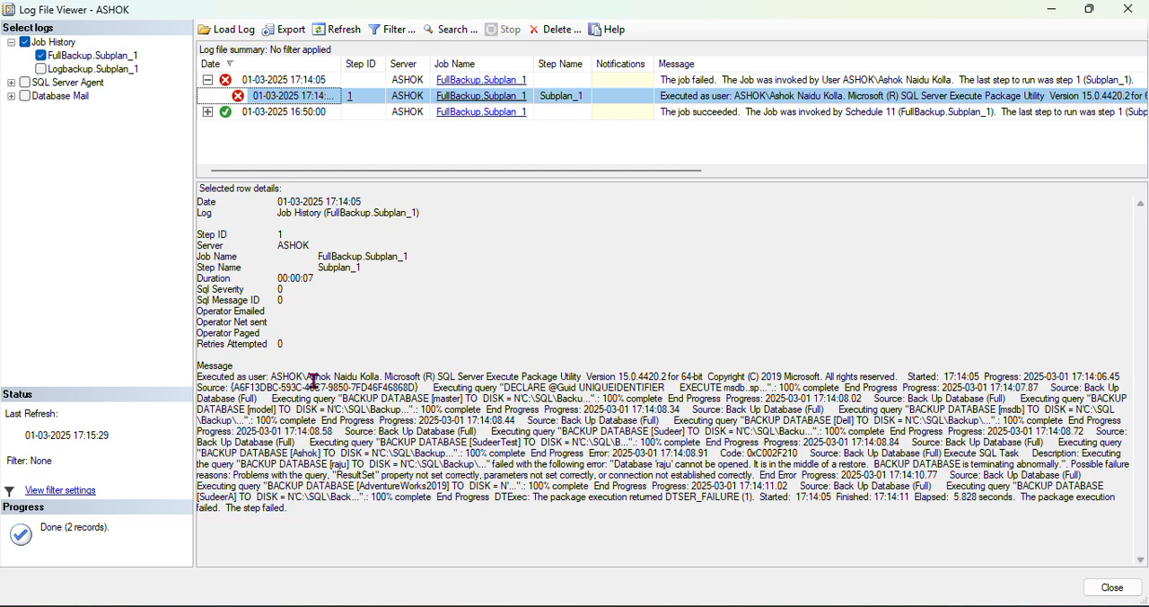
Examine the failed step's message, highlighting the account it was executed as and the closing failure text
left_click_drag(270, 378, 393, 378)
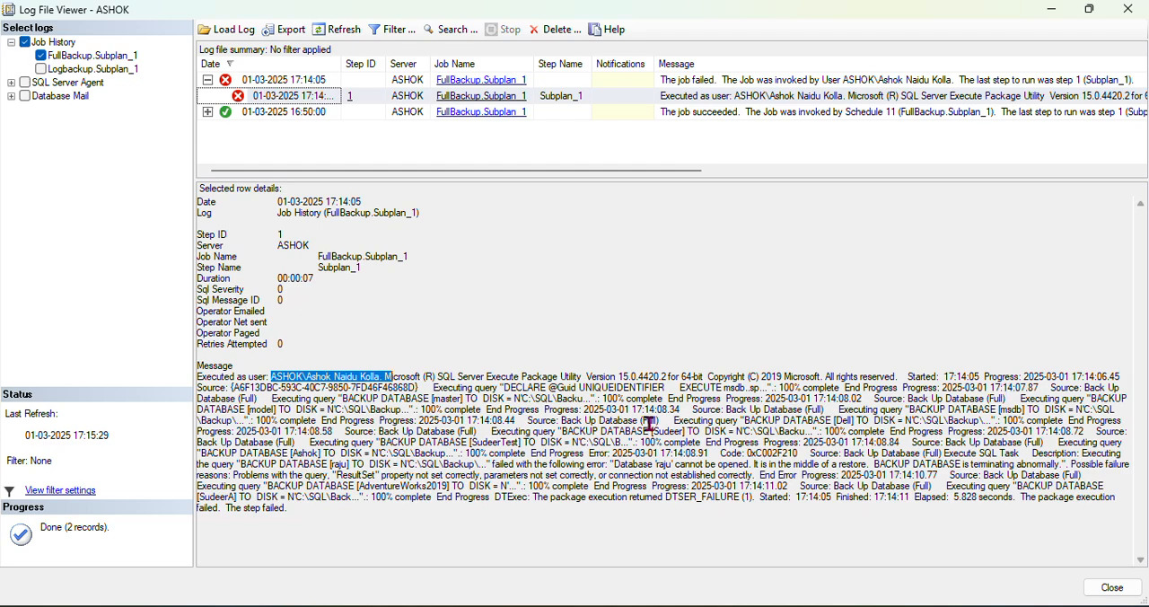
left_click(440, 519)
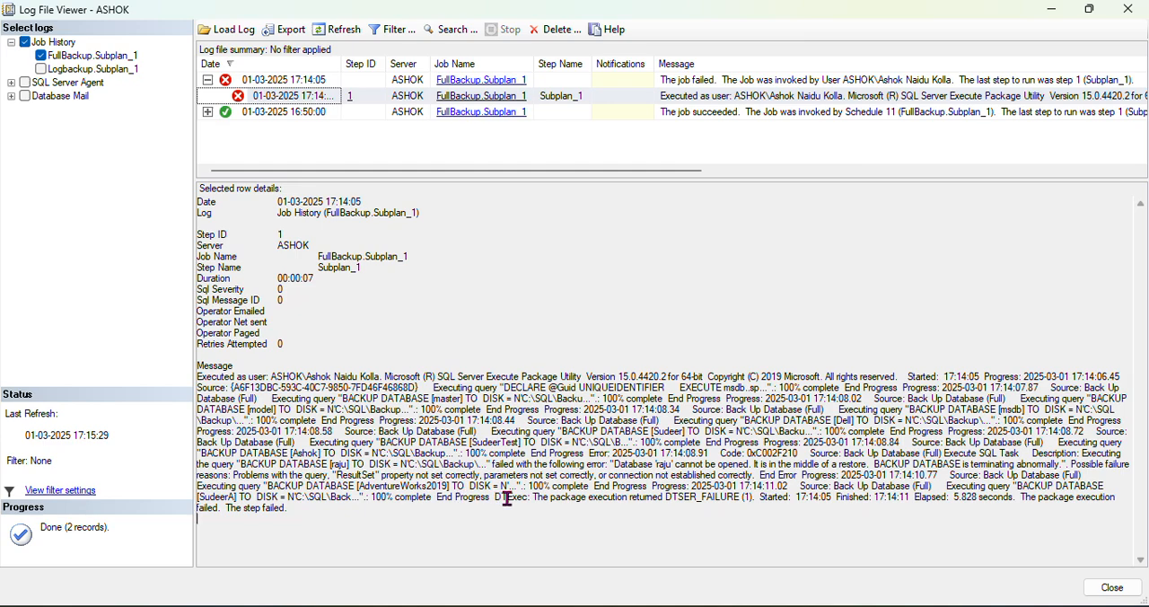
left_click_drag(357, 517, 195, 509)
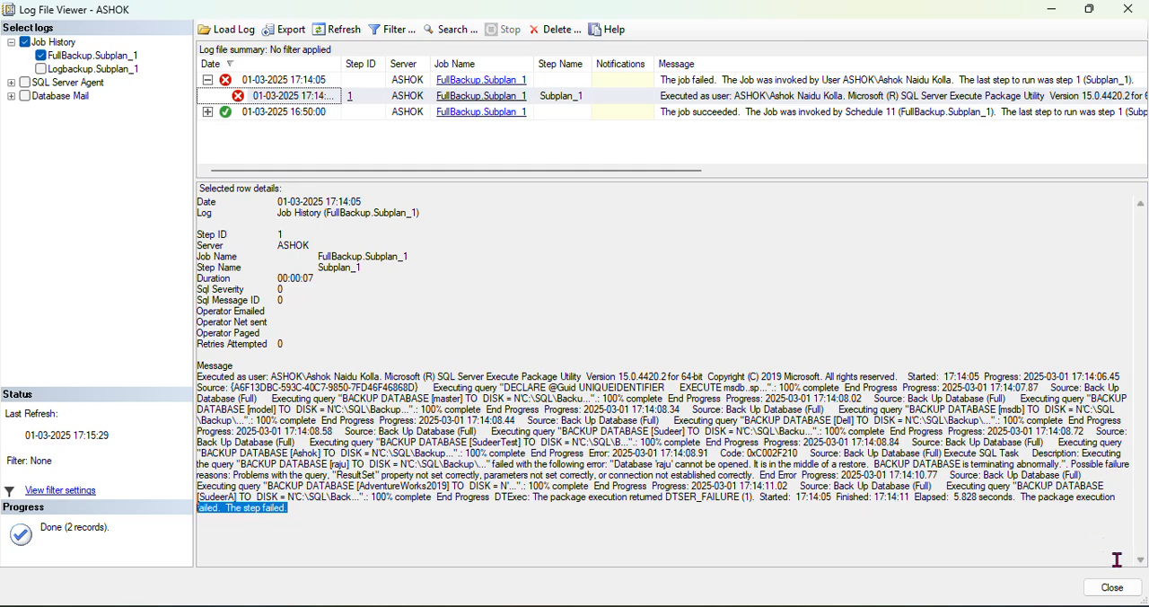
Close the job history log and the Job Activity Monitor, and open the SQL Server Agent properties
left_click(1113, 587)
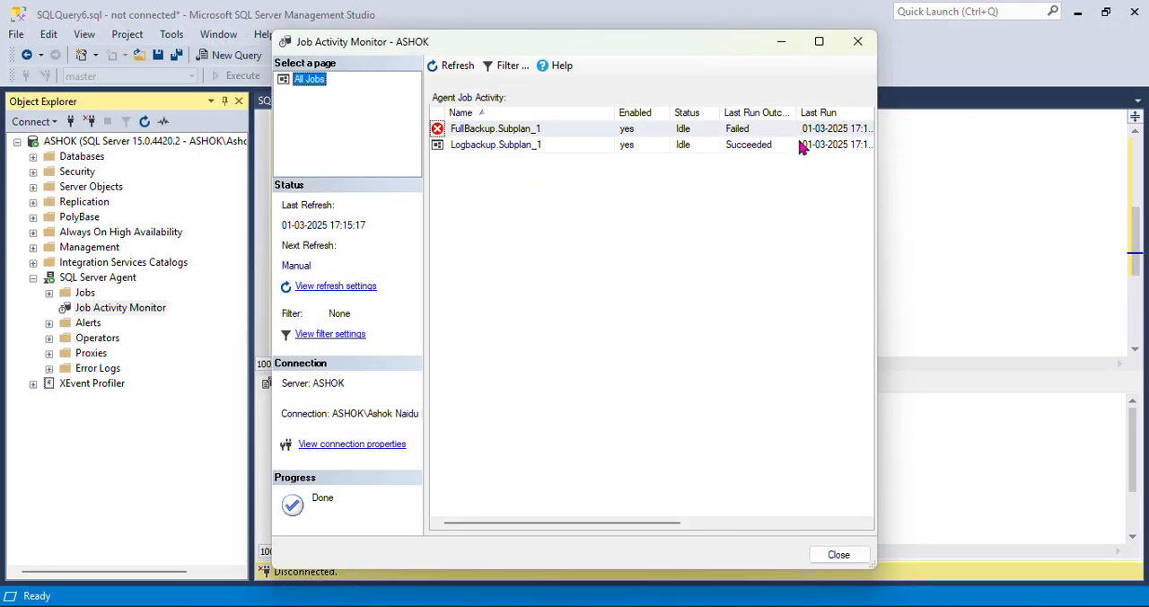
left_click(857, 41)
left_click(98, 283)
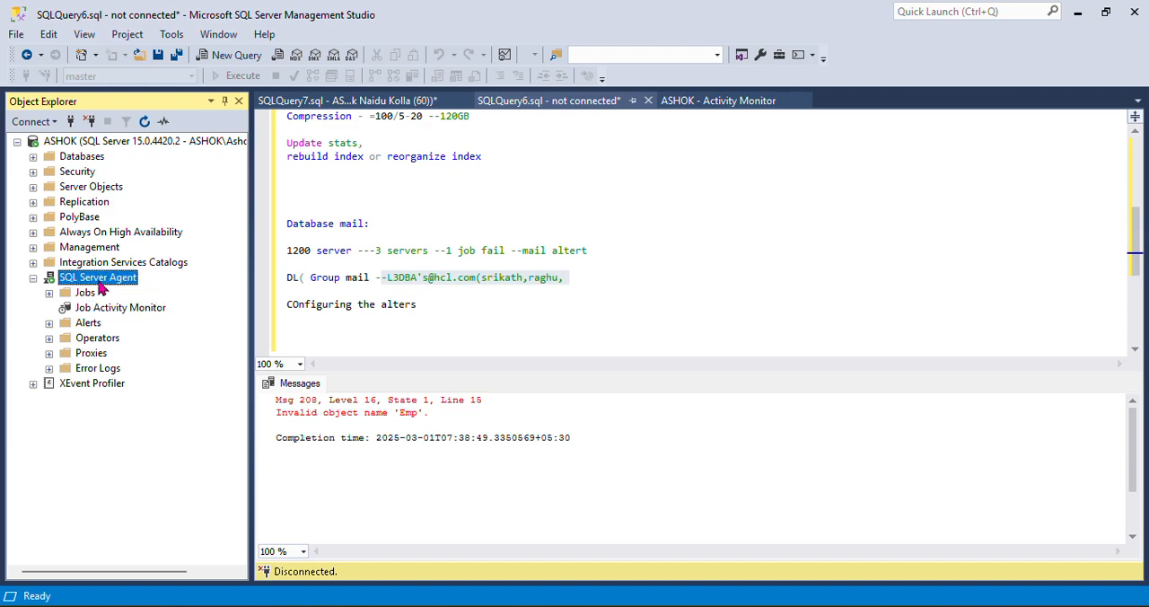
right_click(101, 286)
left_click(148, 468)
Check the full error log file path in the SQL Server Agent properties from start to end
left_click(677, 231)
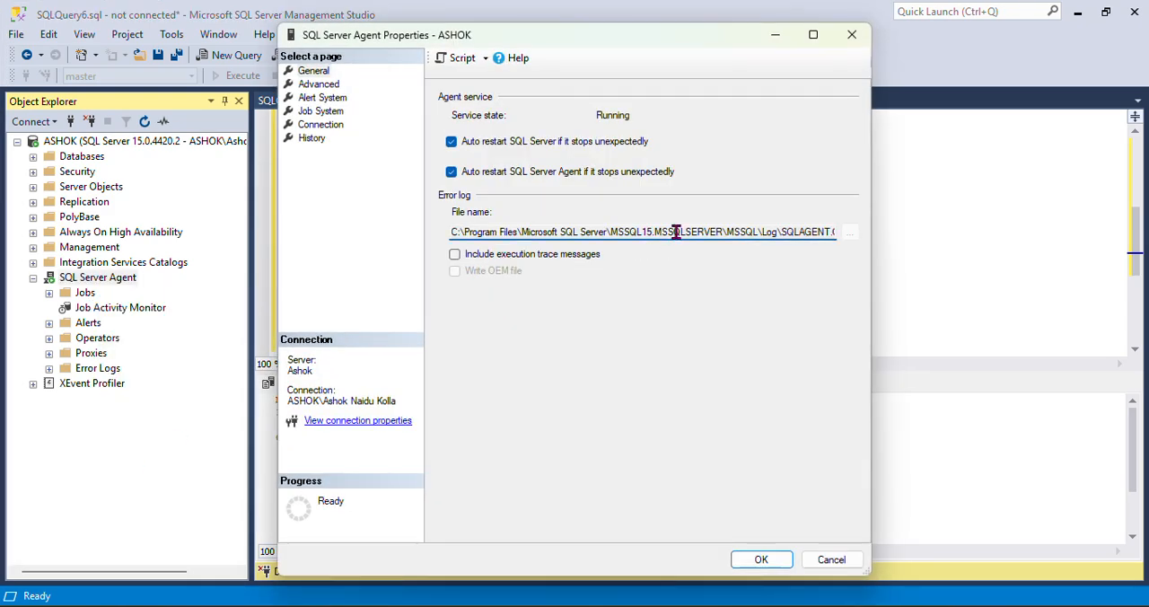
key("End")
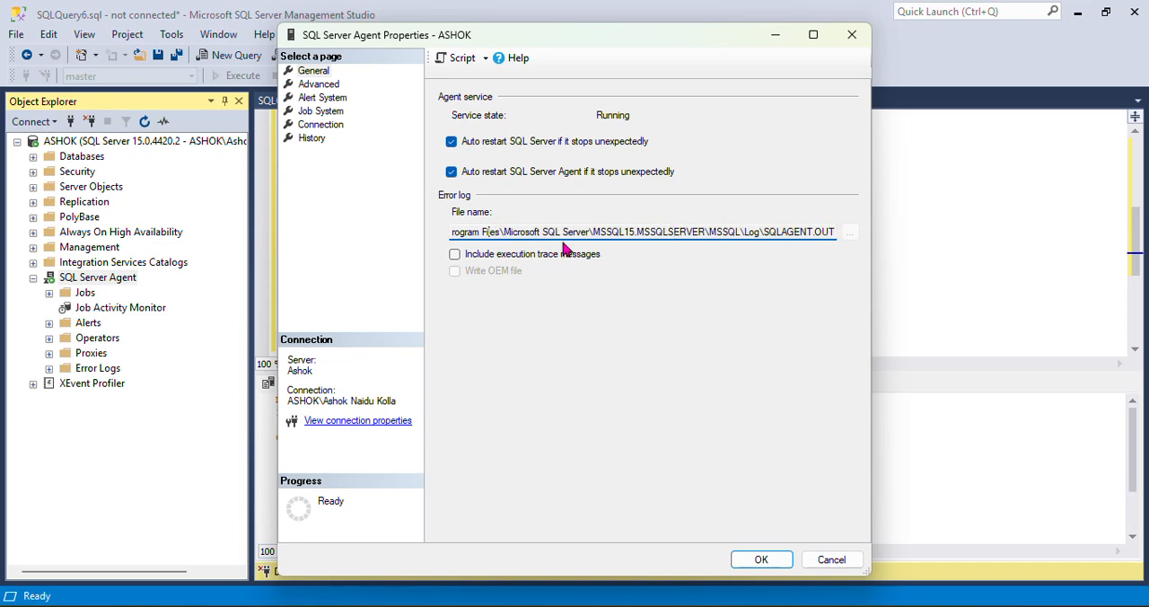
key("Left")
key("Left")
key("Left")
key("Left")
key("Left")
key("Left")
key("Left")
key("Left")
key("Left")
key("Left")
key("Left")
key("Left")
key("Left")
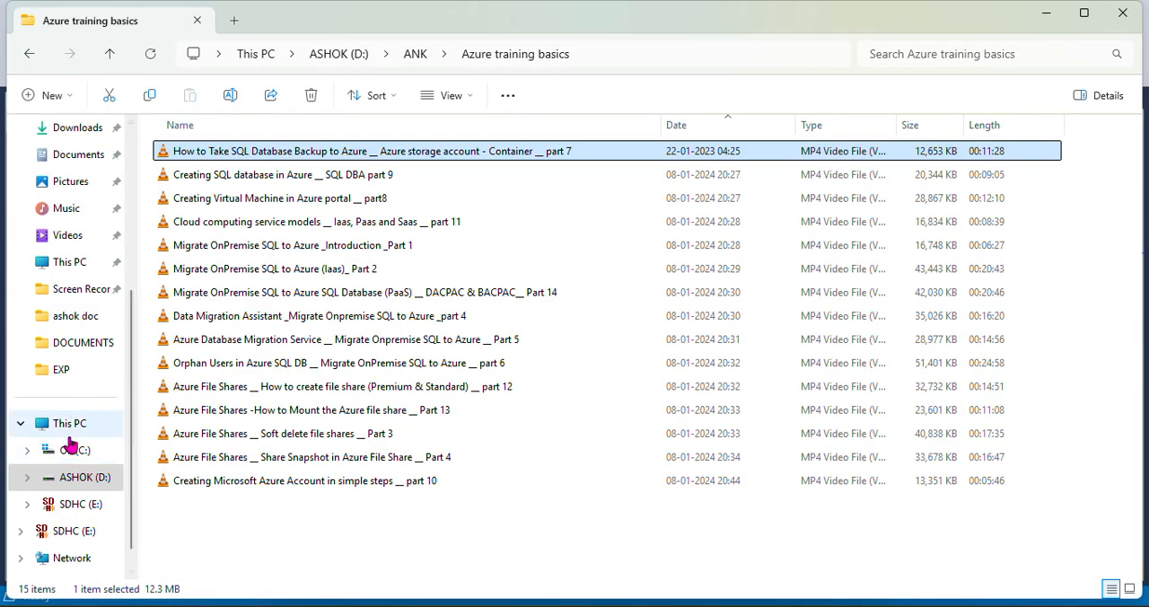
In File Explorer, open the Program Files folder on the C: drive, following the agent error log path
left_click(68, 423)
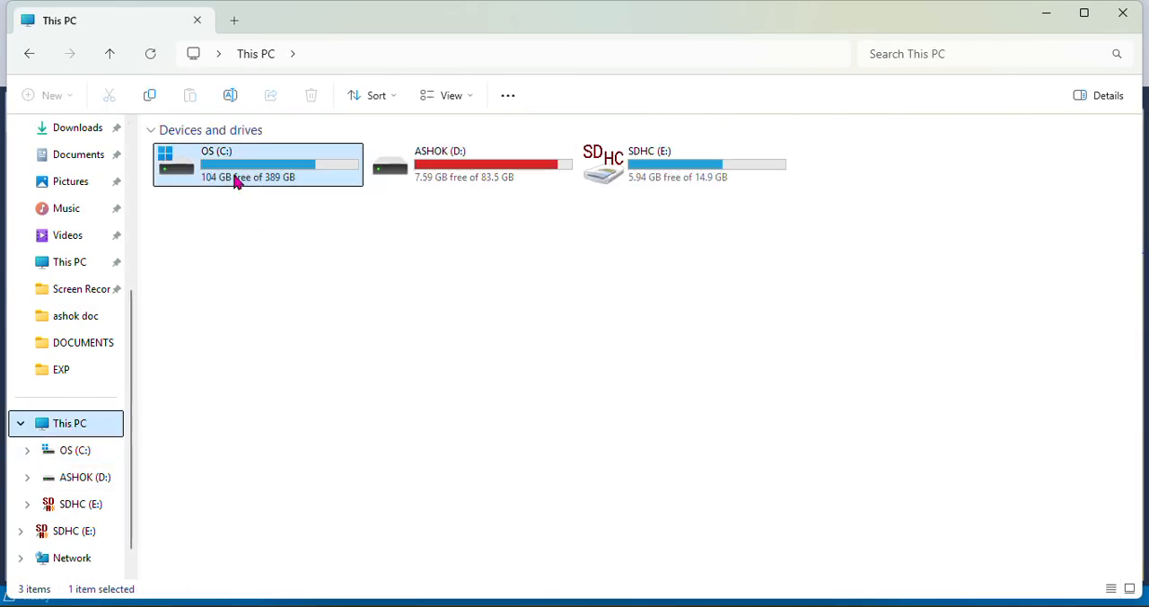
double_click(236, 180)
key("alt+Tab")
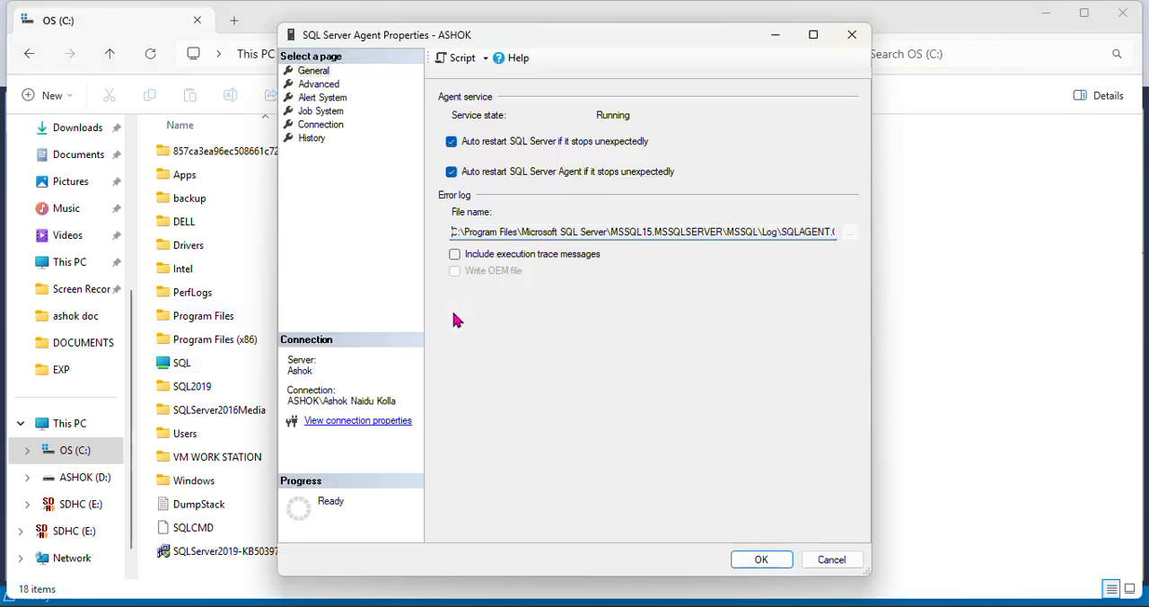
key("alt+Tab")
double_click(290, 316)
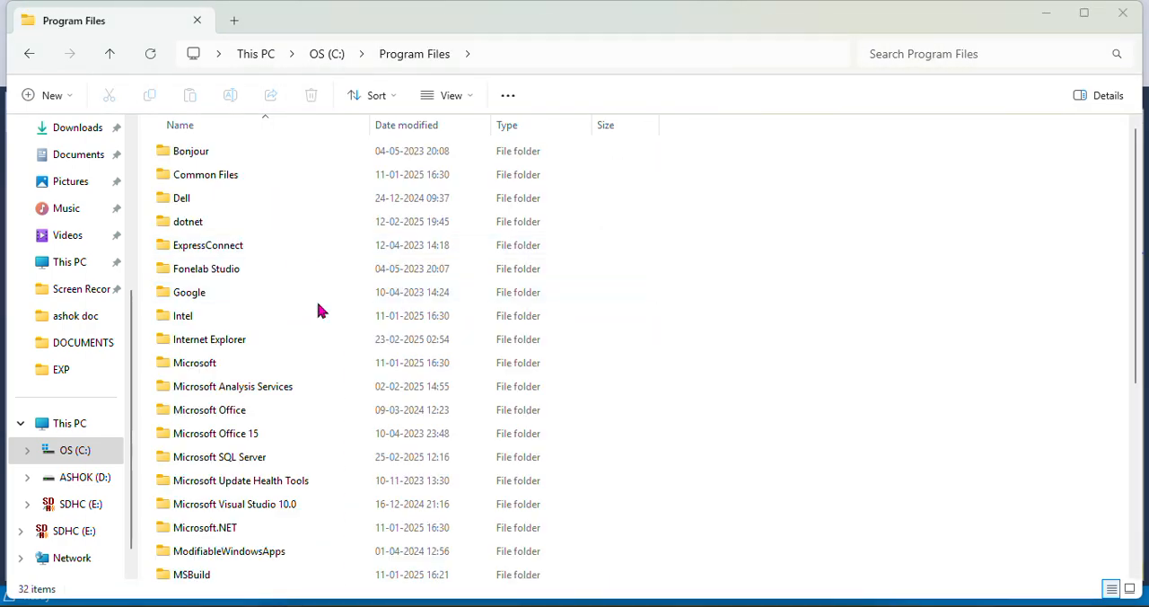
Recheck the error log path in the agent properties and open the Microsoft SQL Server folder in Program Files
key("alt+Tab")
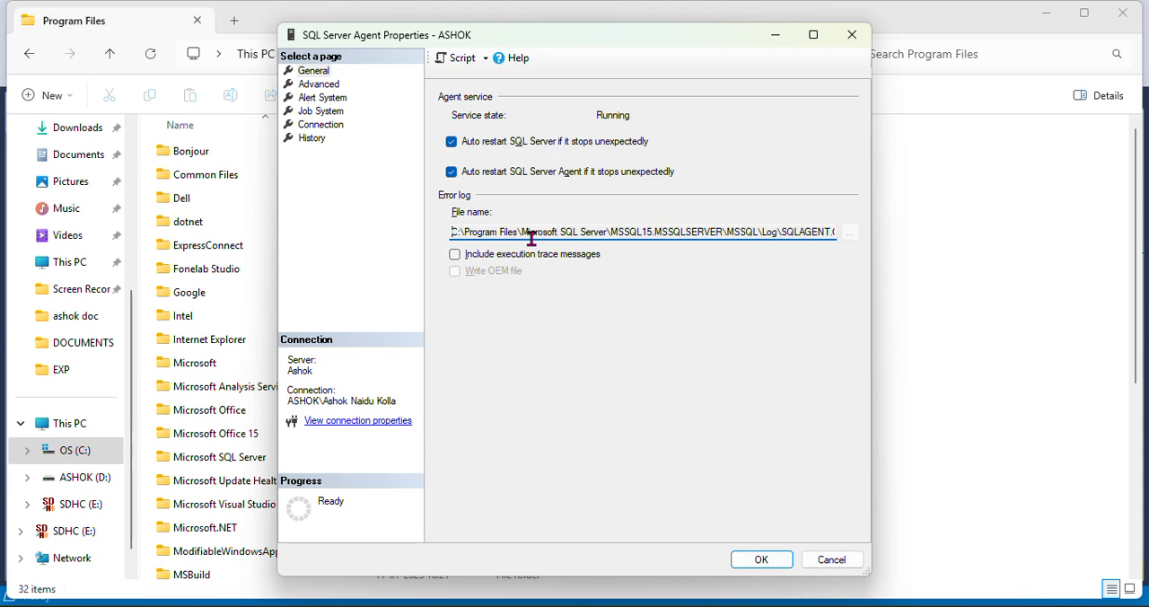
key("alt+Tab")
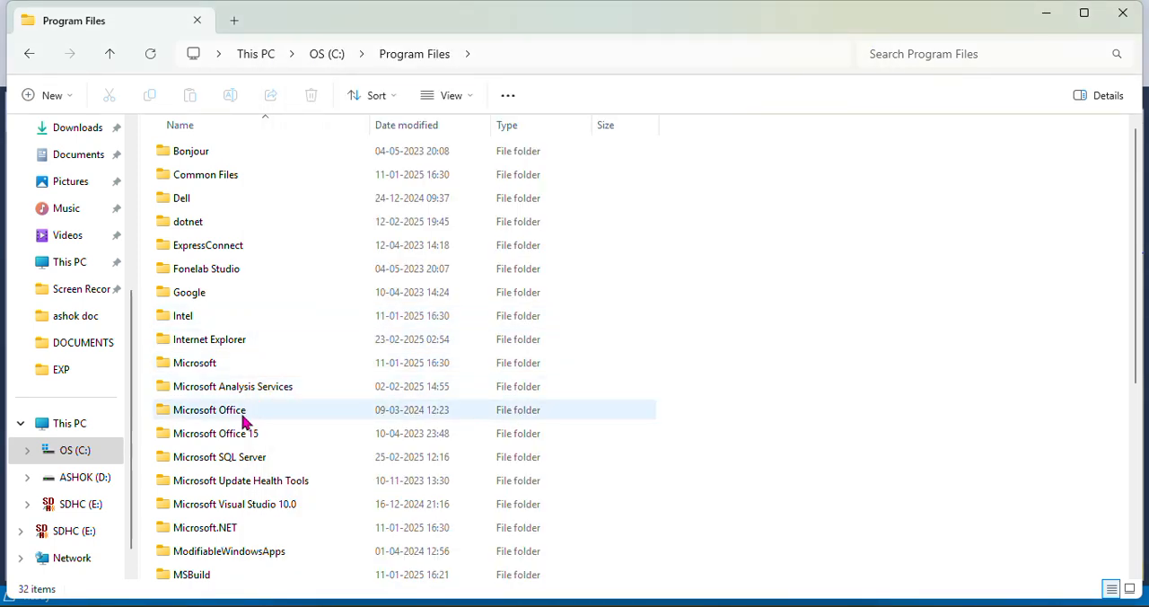
scroll(269, 432, "down", 5)
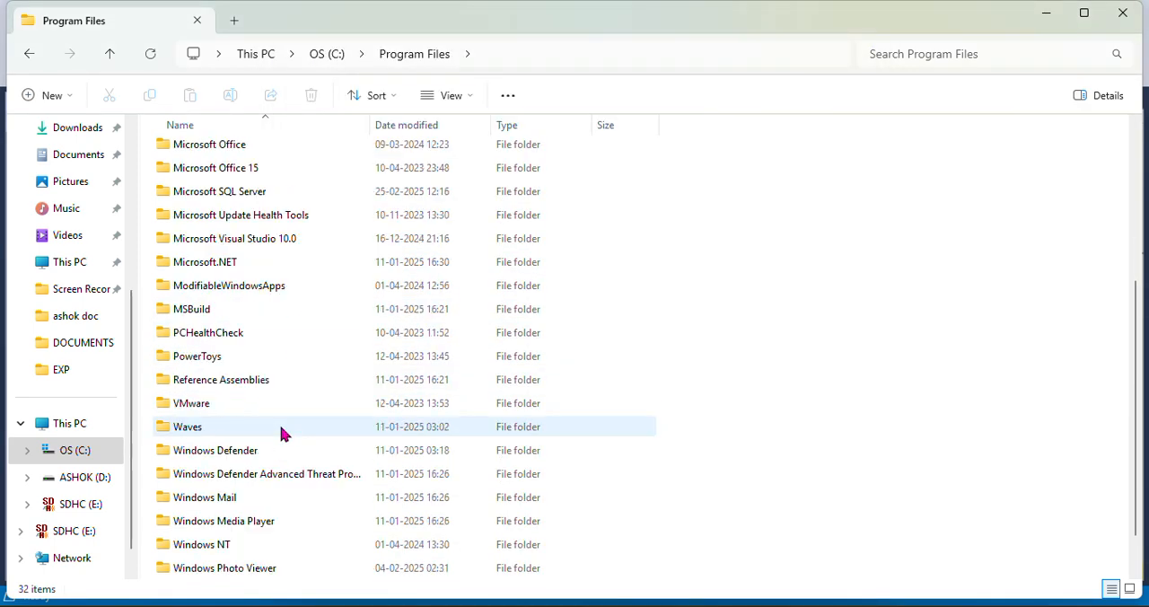
scroll(283, 429, "up", 5)
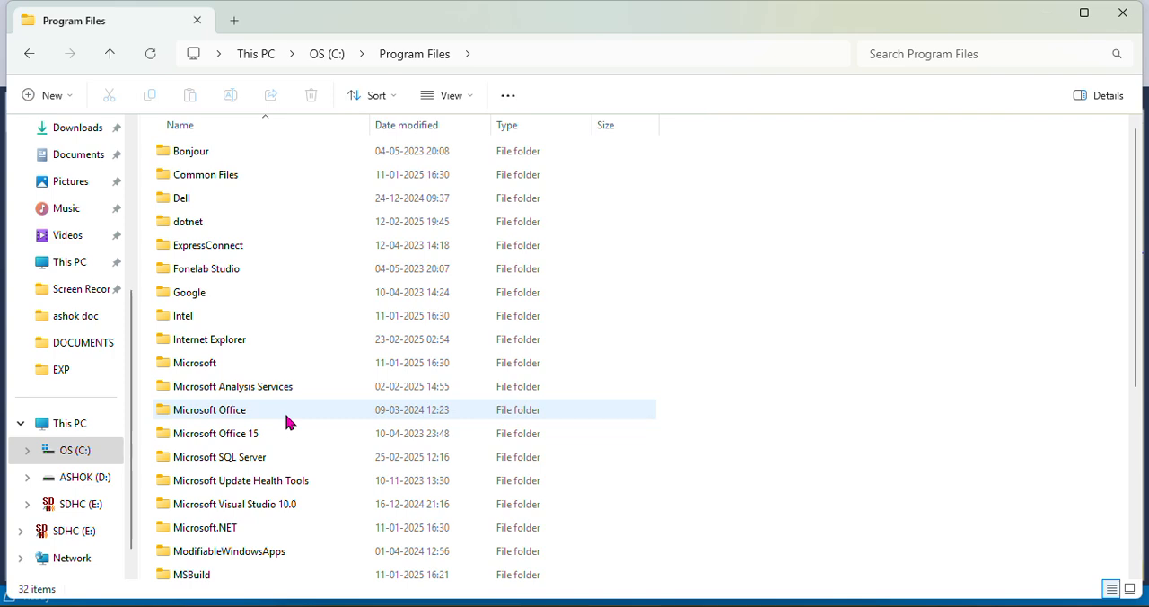
left_click(289, 314)
key("Down")
key("Down")
key("Down")
key("Down")
key("Down")
key("Down")
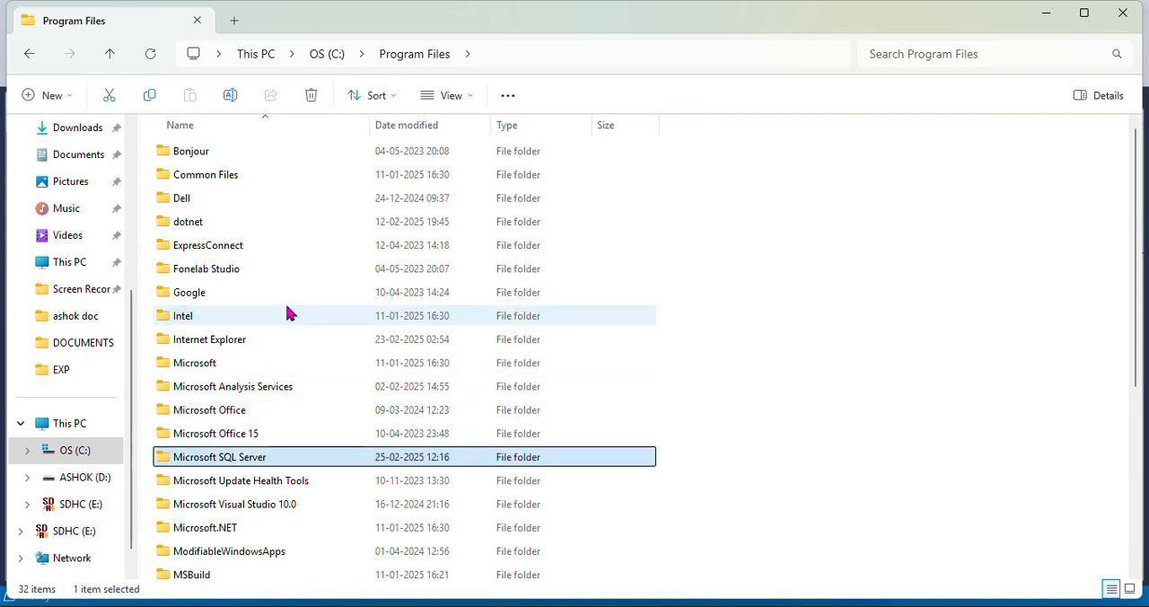
double_click(276, 459)
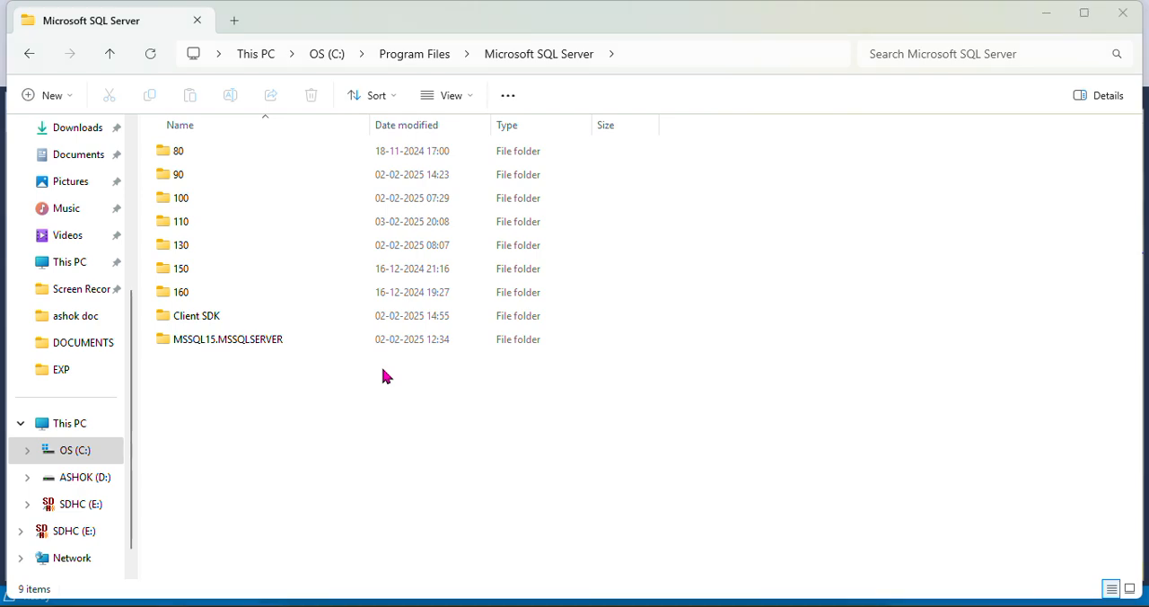
Follow the error log path through MSSQL15.MSSQLSERVER and MSSQL into the Log folder
key("alt+Tab")
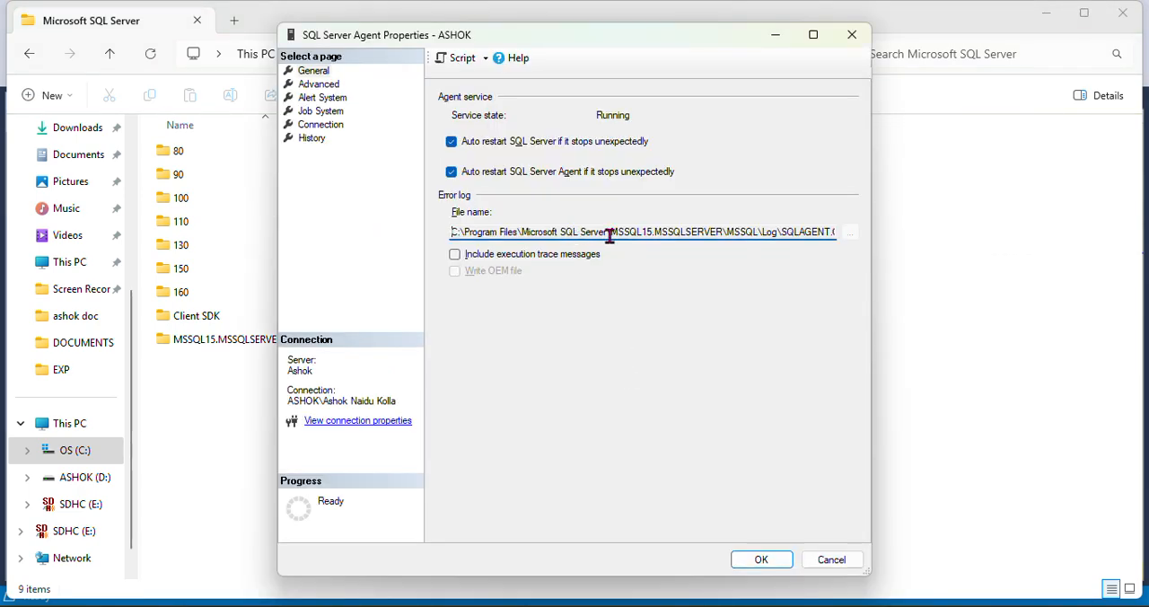
key("alt+Tab")
double_click(272, 338)
key("alt+Tab")
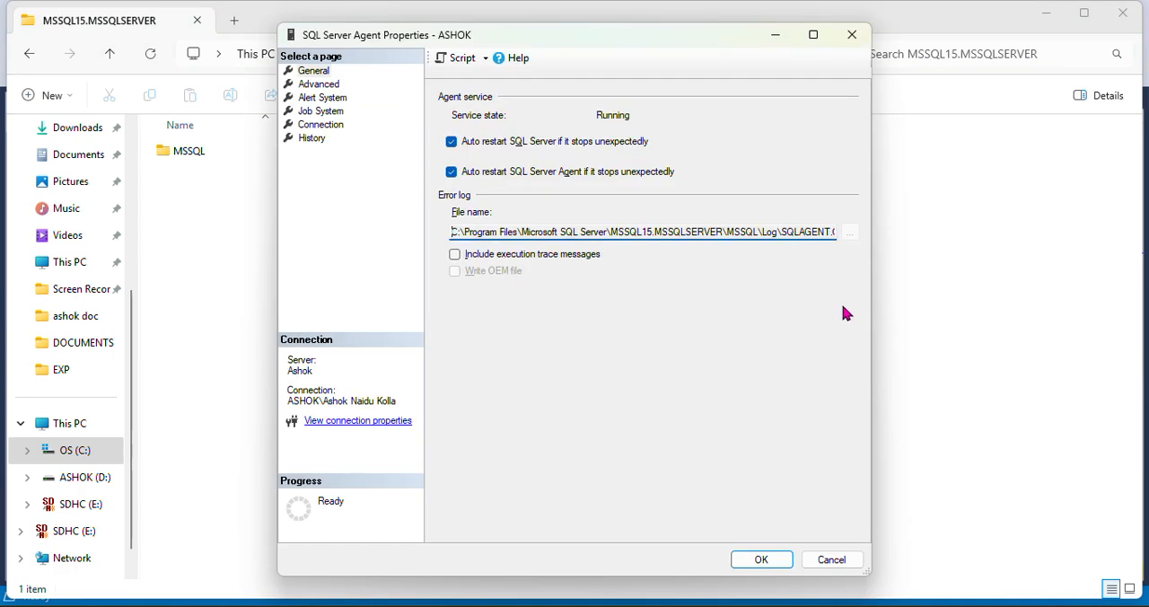
key("alt+Tab")
double_click(207, 151)
left_click(200, 250)
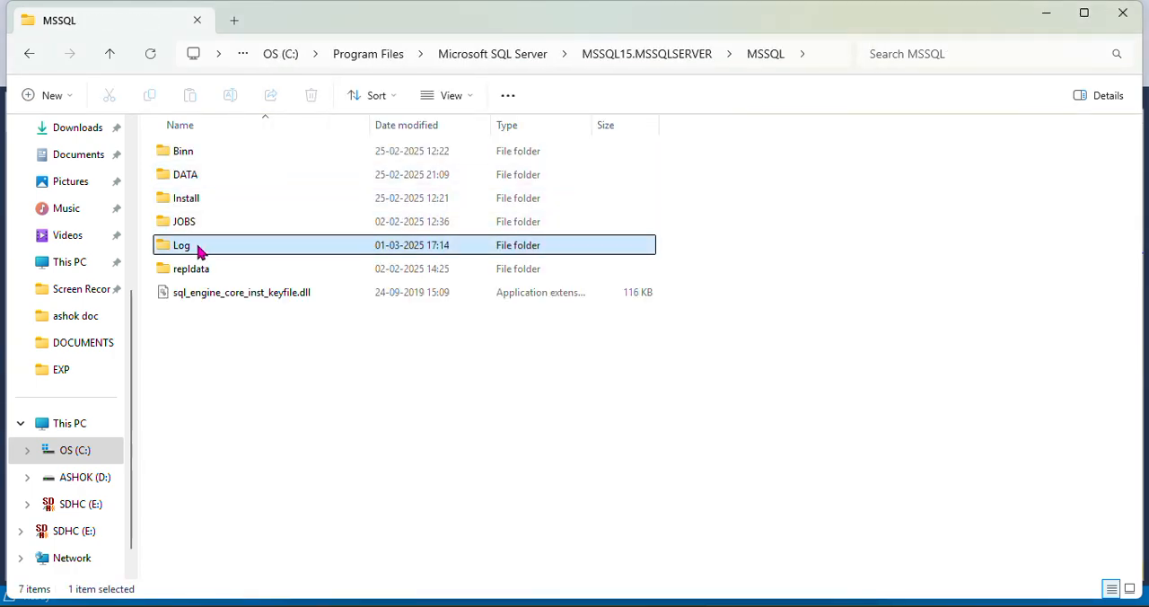
double_click(200, 250)
left_click(613, 335)
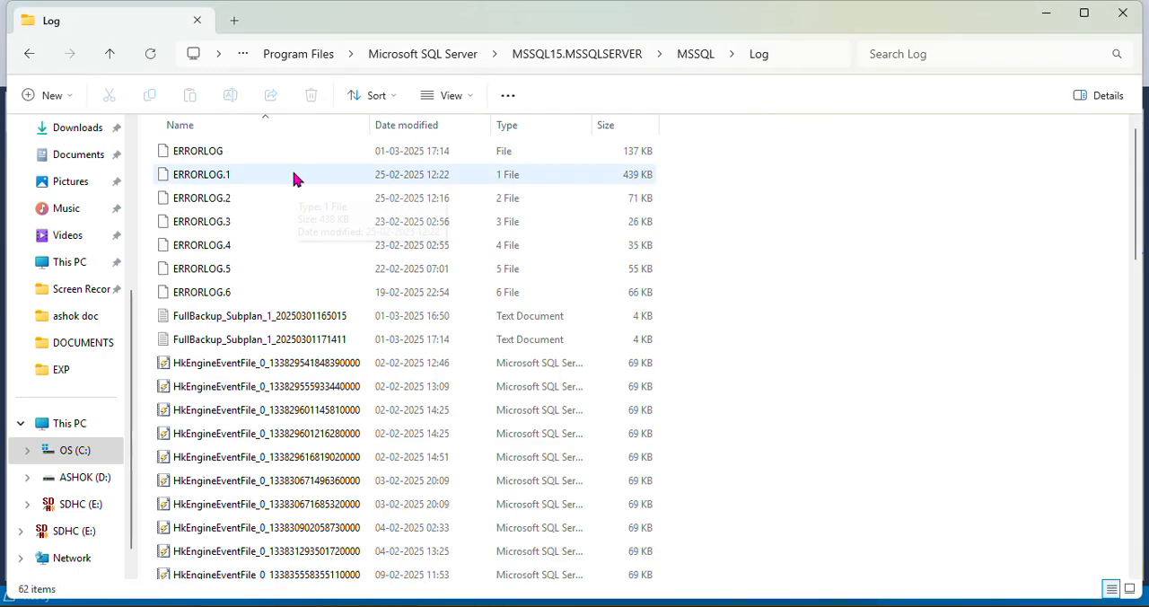
Check the file name at the end of the agent error log path and return to the Log folder
key("alt+Tab")
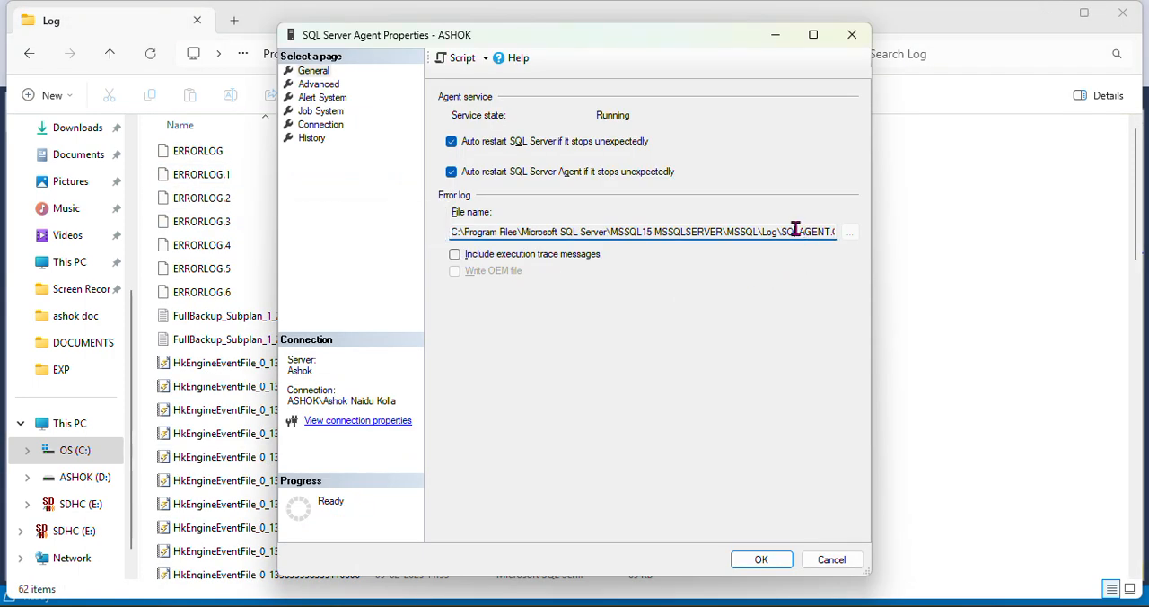
key("Right")
key("Right")
key("Right")
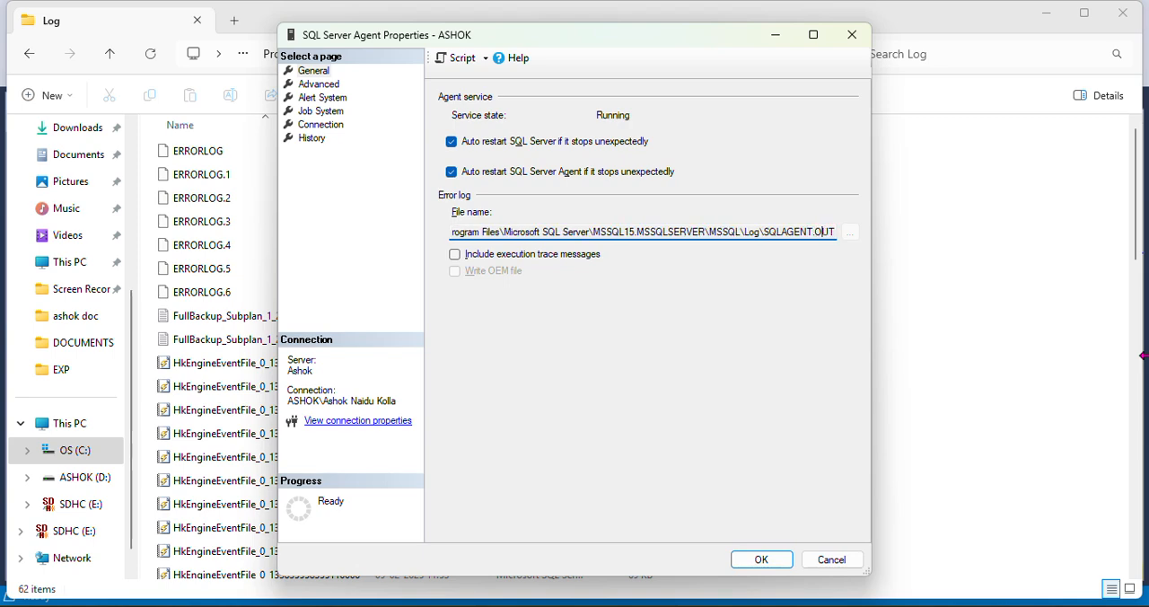
key("alt+Tab")
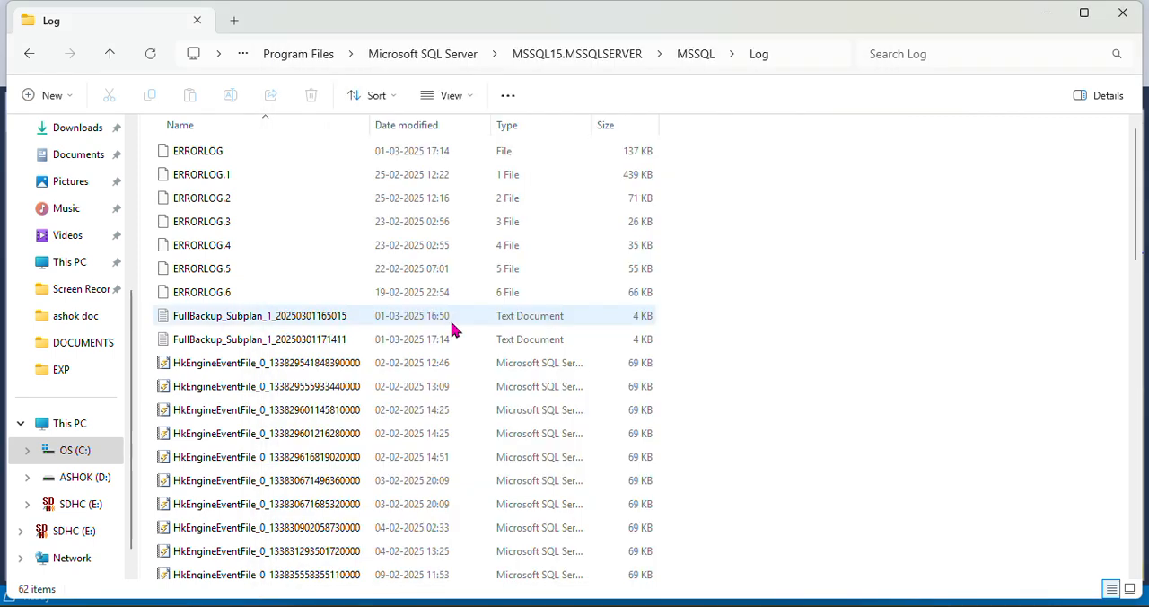
Sort the Log folder by date modified and look through it for the SQLAGENT files
left_click(403, 125)
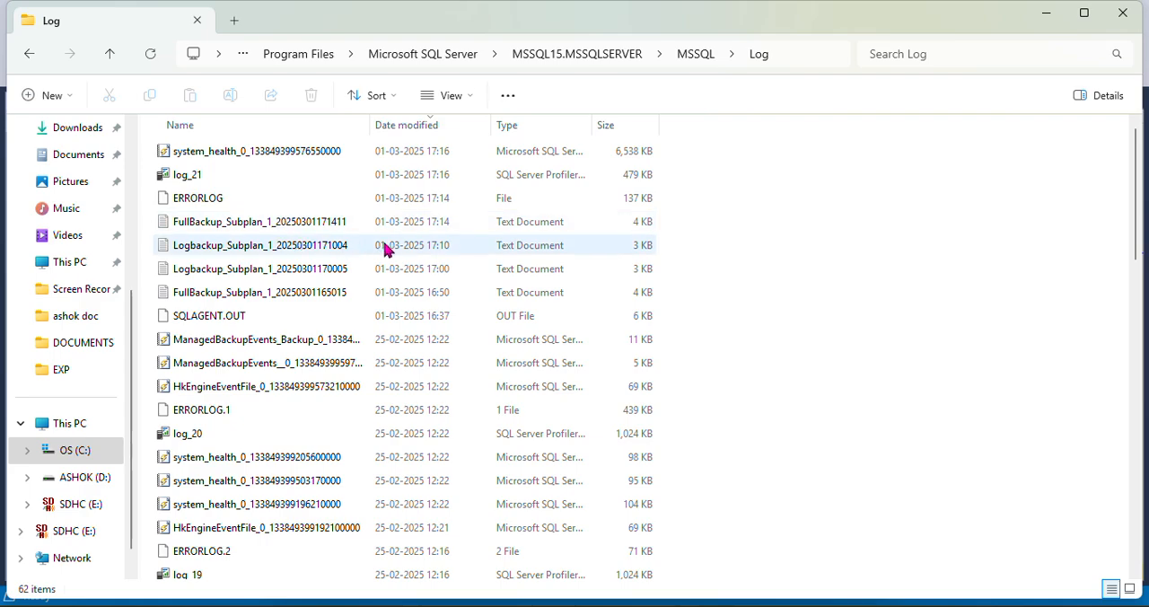
scroll(388, 278, "down", 8)
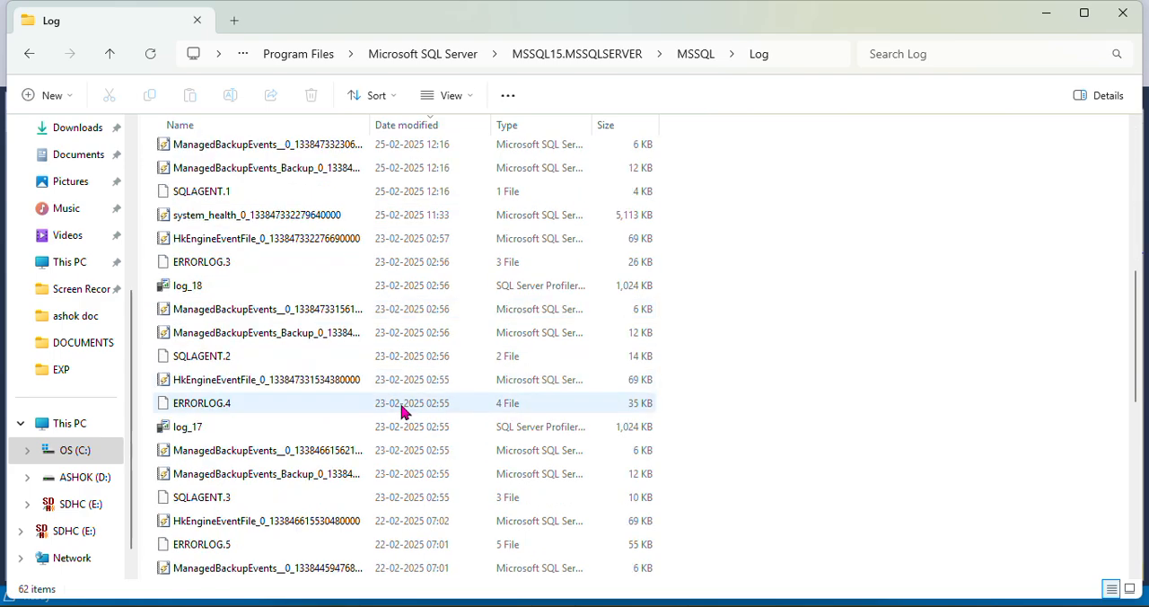
left_click(213, 359)
scroll(257, 368, "down", 10)
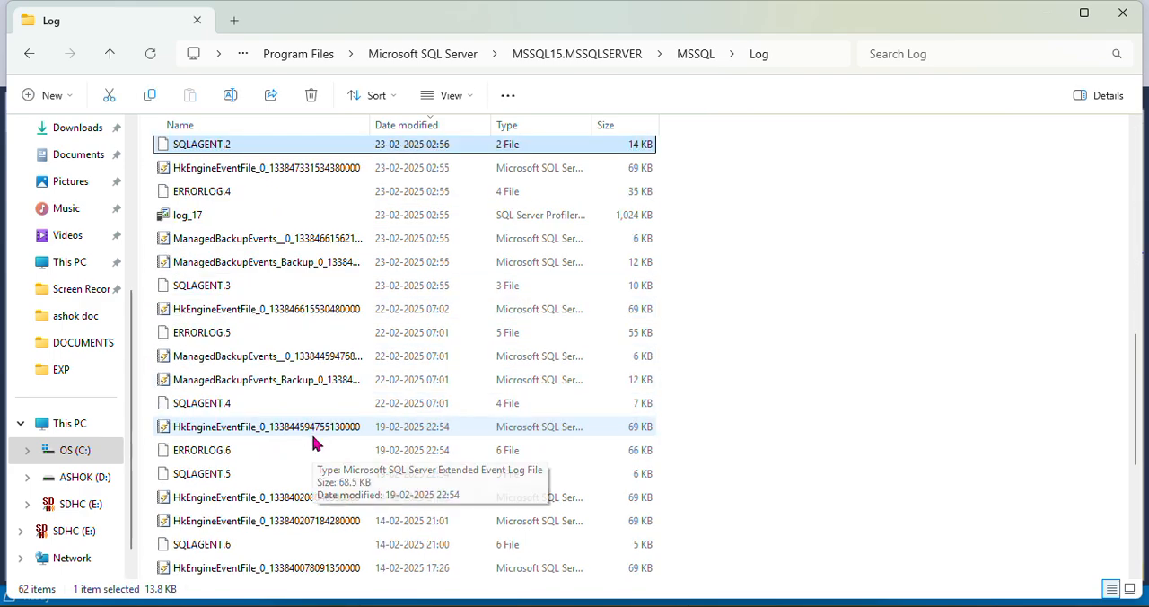
scroll(339, 454, "up", 5)
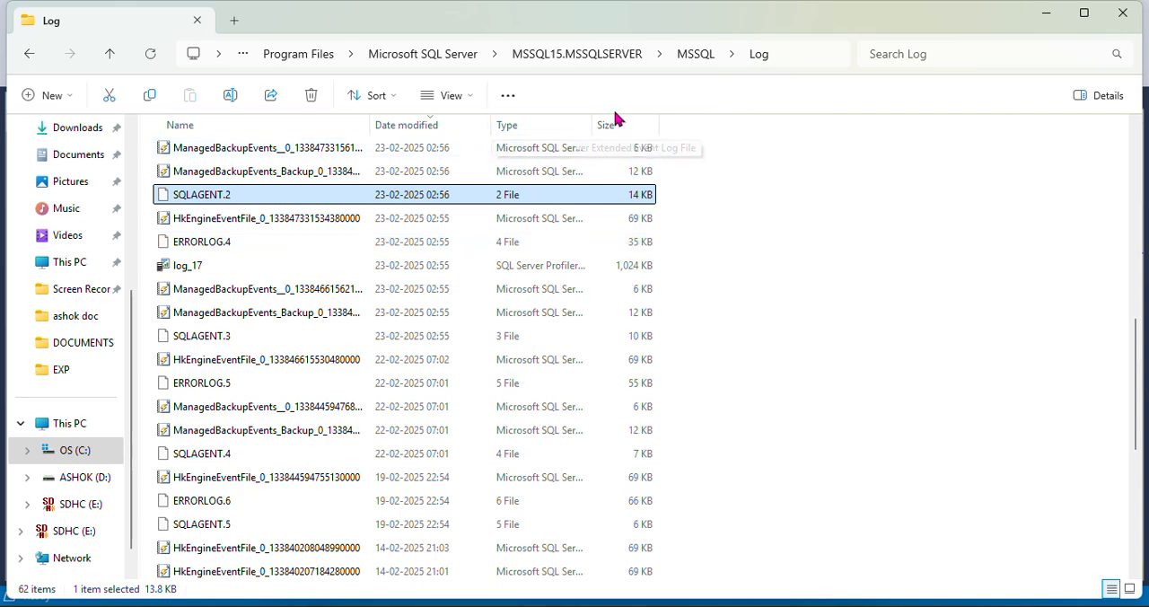
Filter the Log folder by type to show only OUT File items
left_click(584, 129)
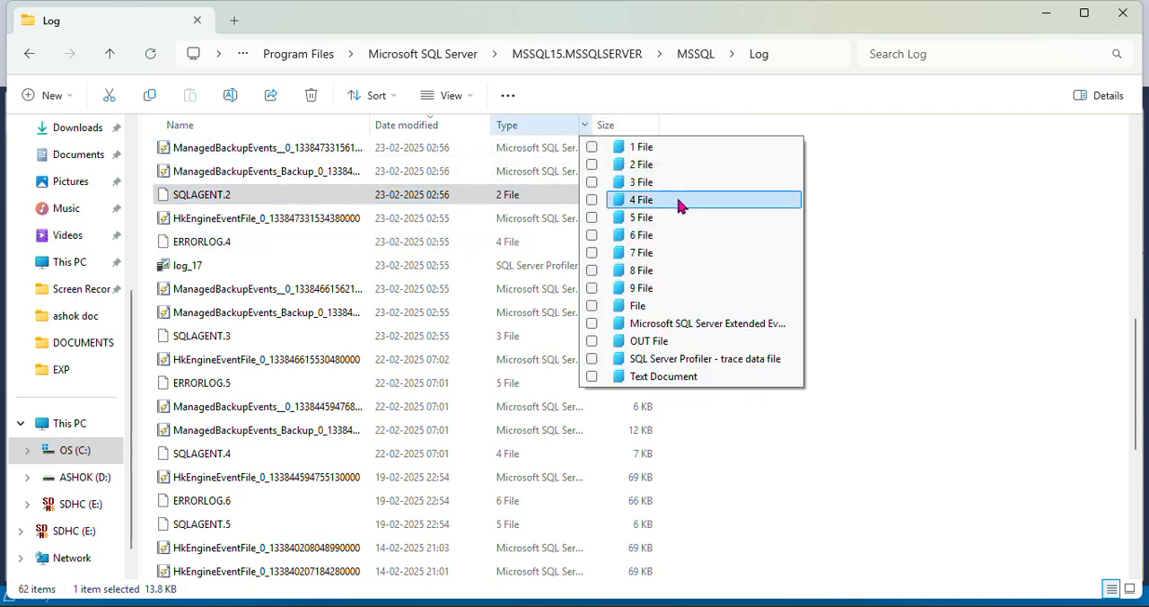
left_click(592, 342)
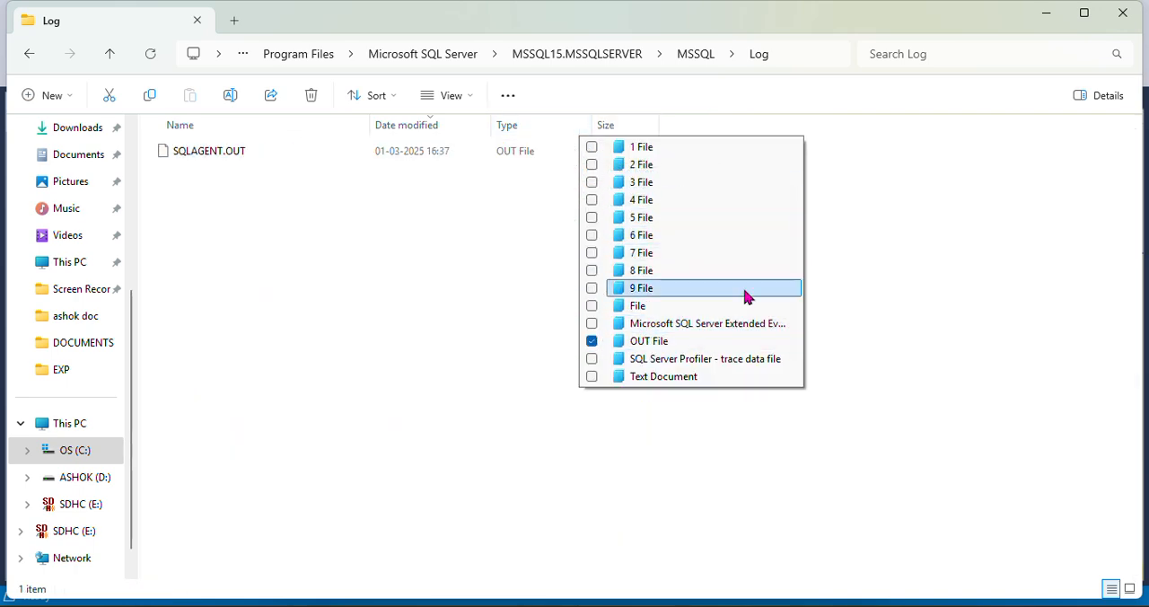
left_click(357, 277)
Open SQLAGENT.OUT in Notepad, using that app just once
left_click(237, 157)
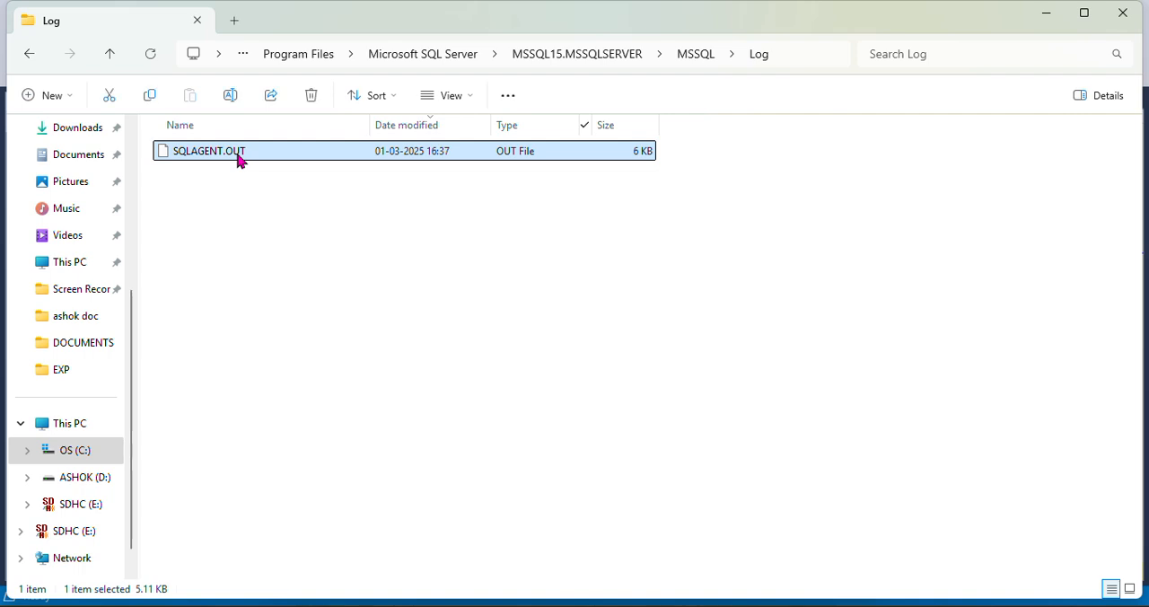
right_click(238, 158)
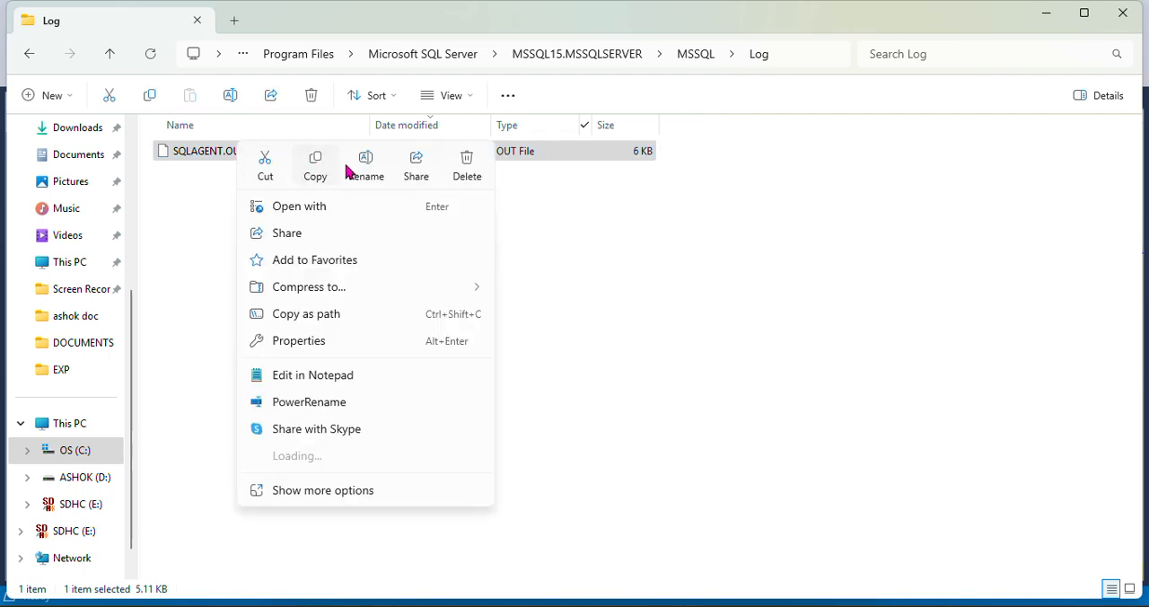
left_click(670, 243)
left_click(212, 152)
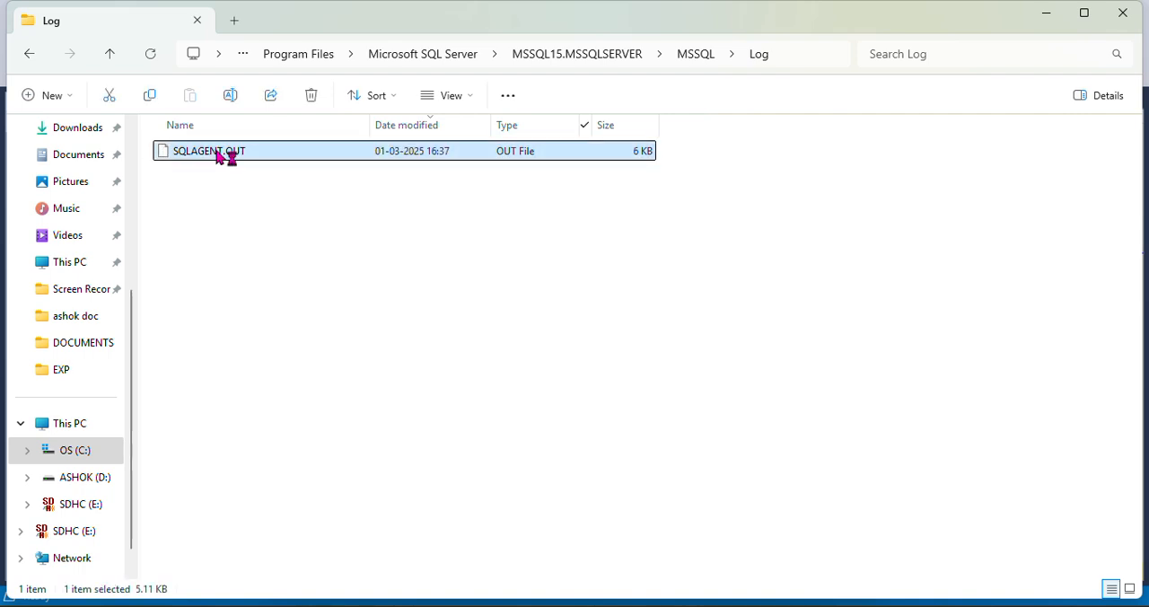
key("Return")
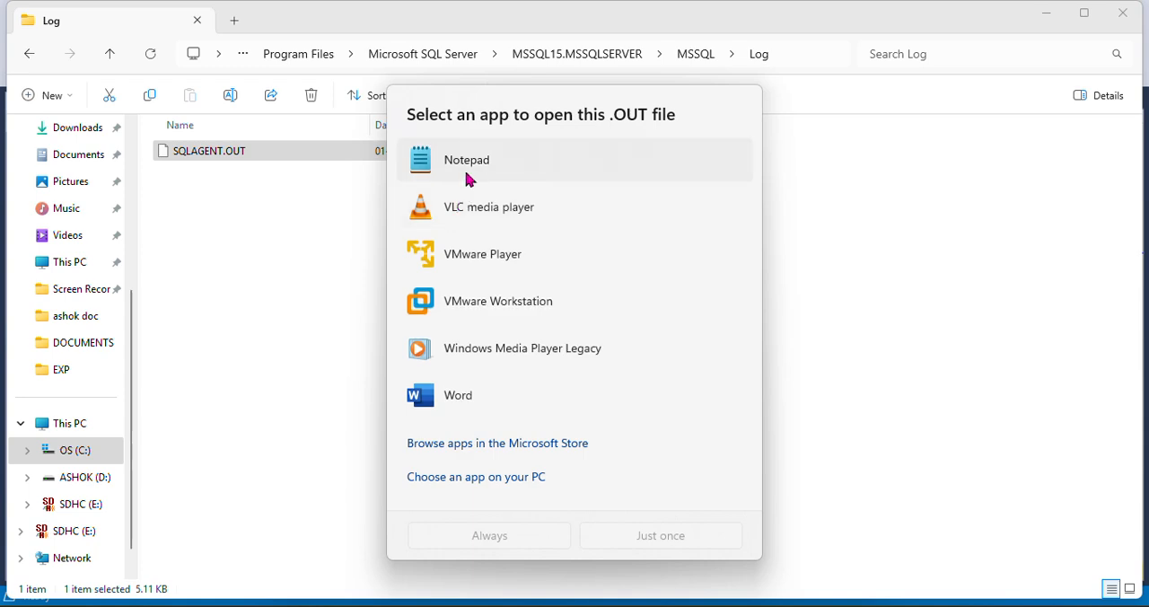
left_click(652, 536)
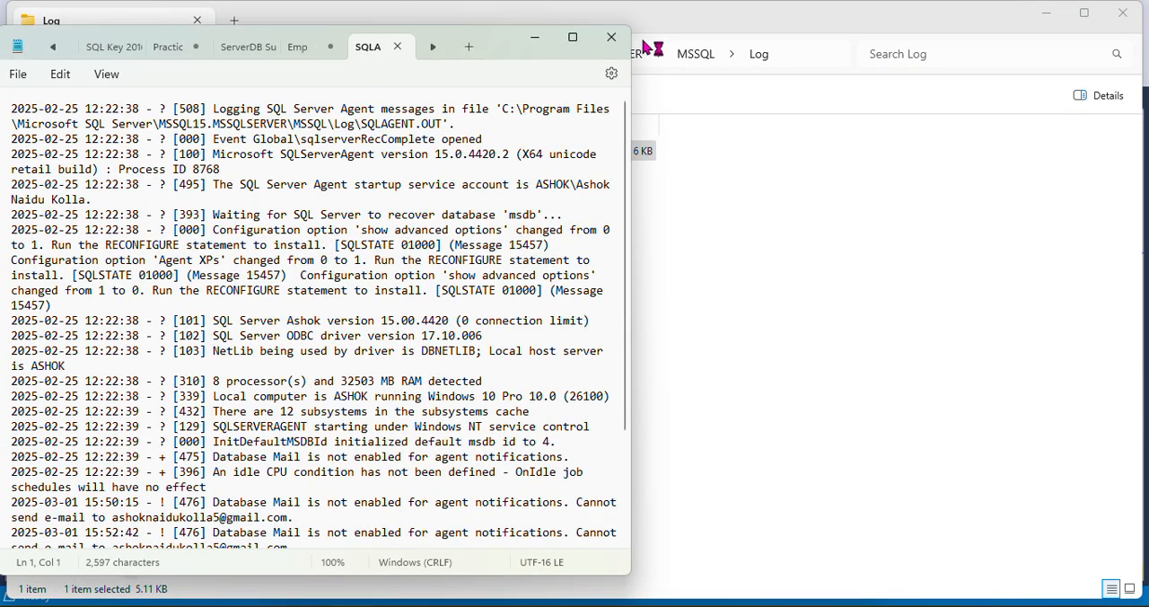
Read through the SQL Server Agent log entries, including those about Database Mail notifications
scroll(407, 265, "down", 3)
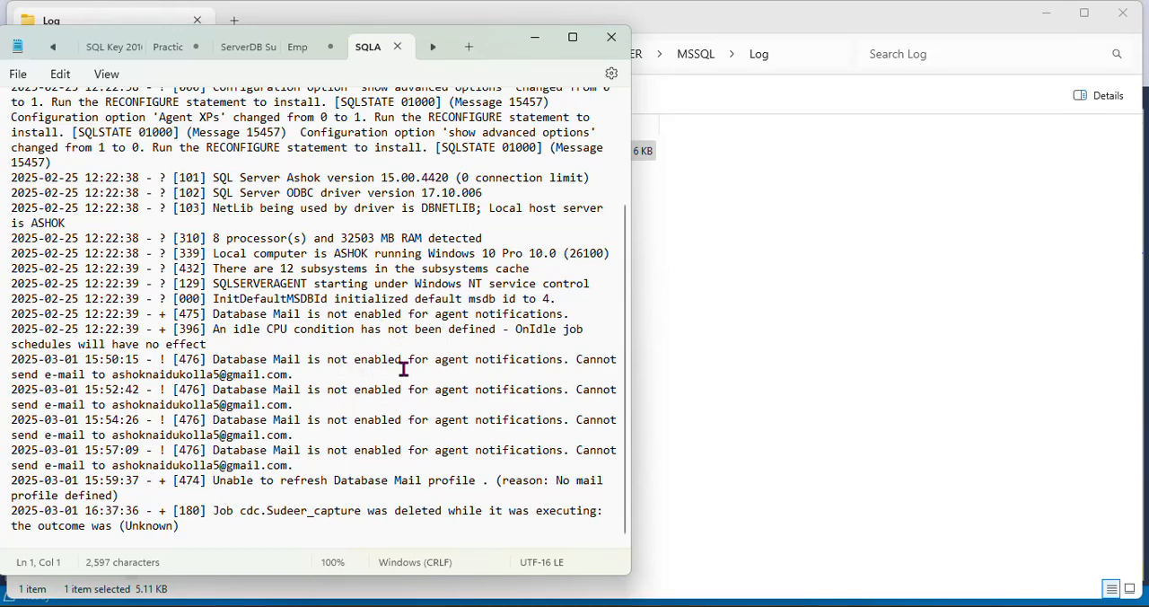
scroll(280, 429, "up", 3)
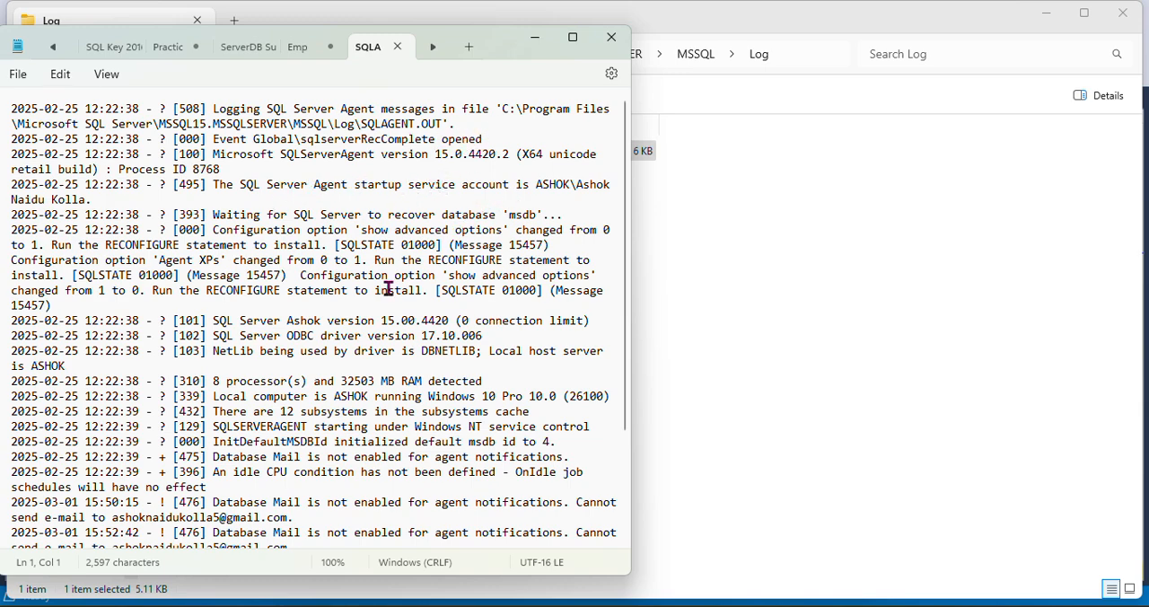
scroll(388, 288, "down", 3)
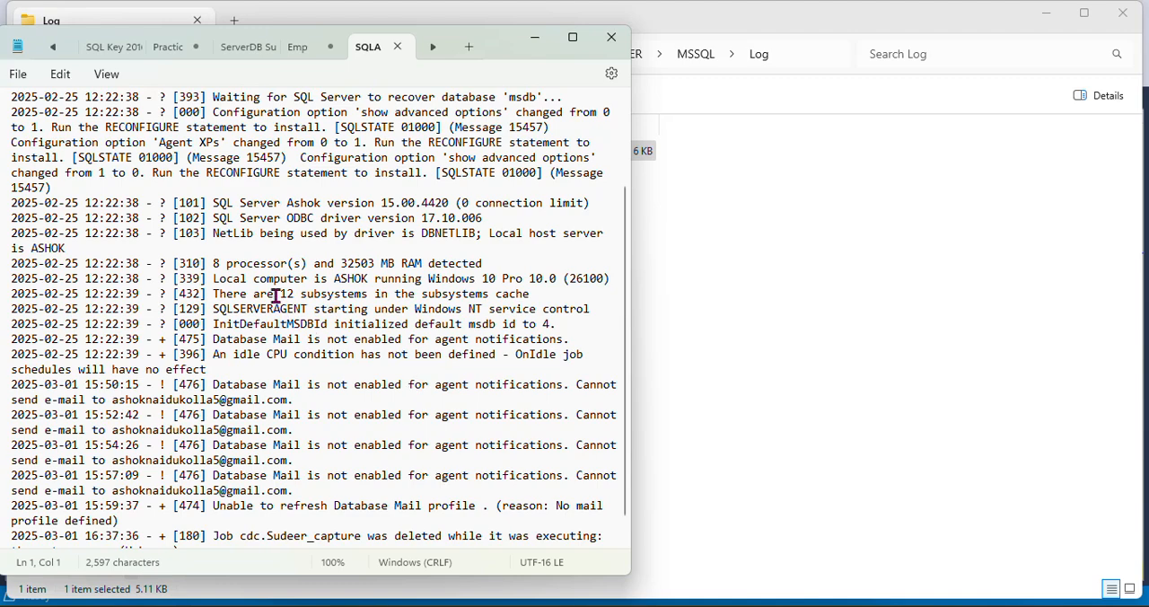
Examine the configuration option, RECONFIGURE and Database Mail messages in the SQLAGENT.OUT log
left_click(365, 350)
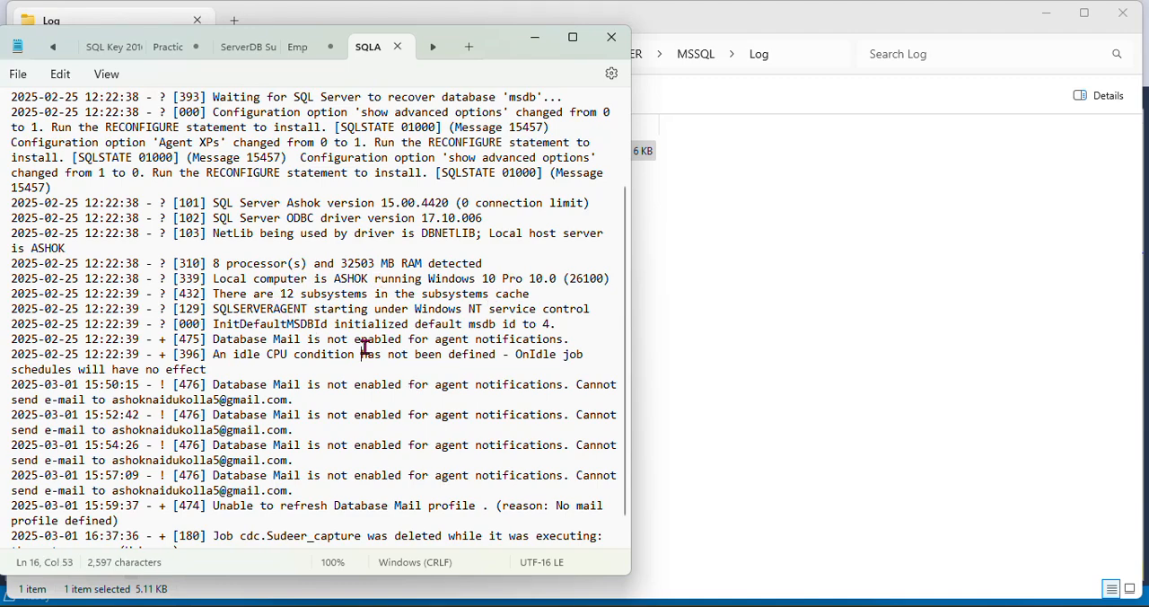
scroll(365, 347, "down", 1)
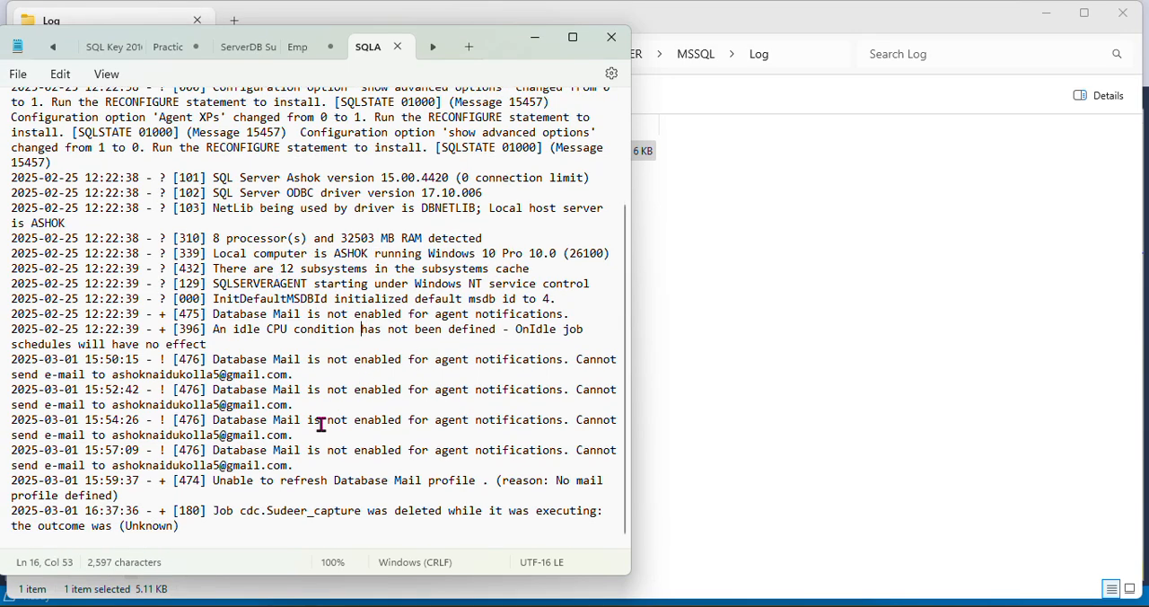
scroll(244, 460, "up", 3)
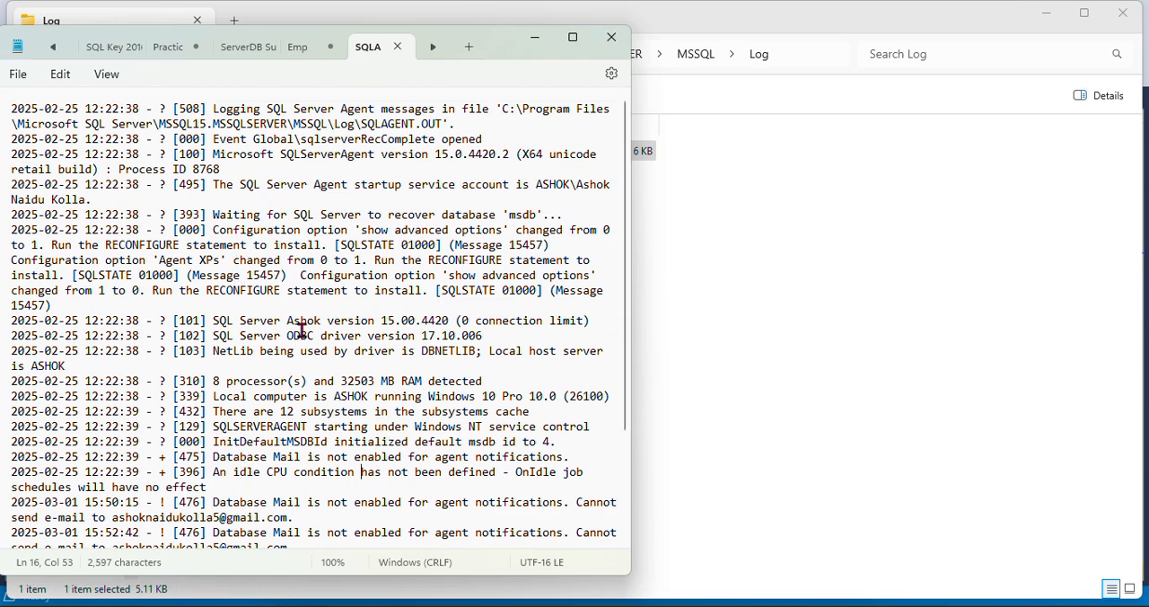
left_click_drag(260, 290, 564, 308)
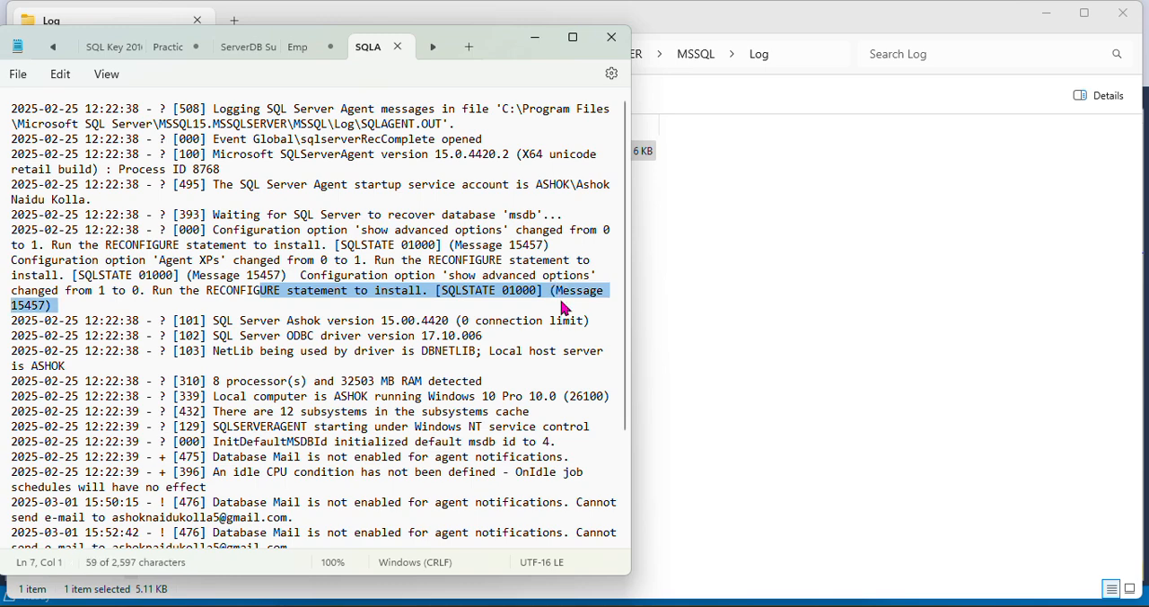
scroll(443, 435, "down", 3)
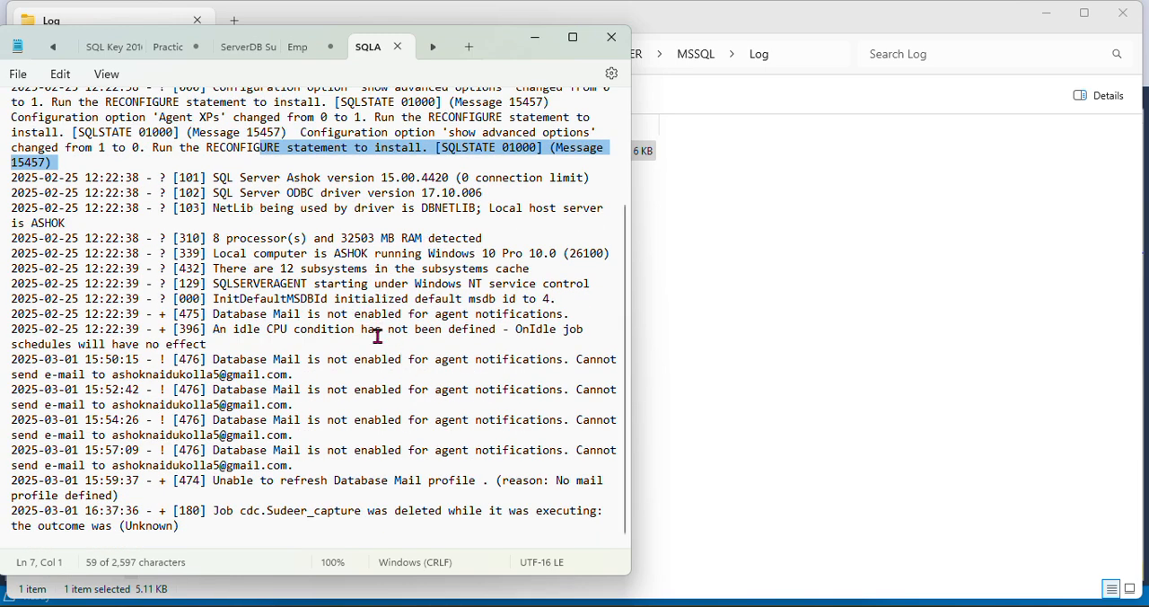
scroll(333, 416, "up", 3)
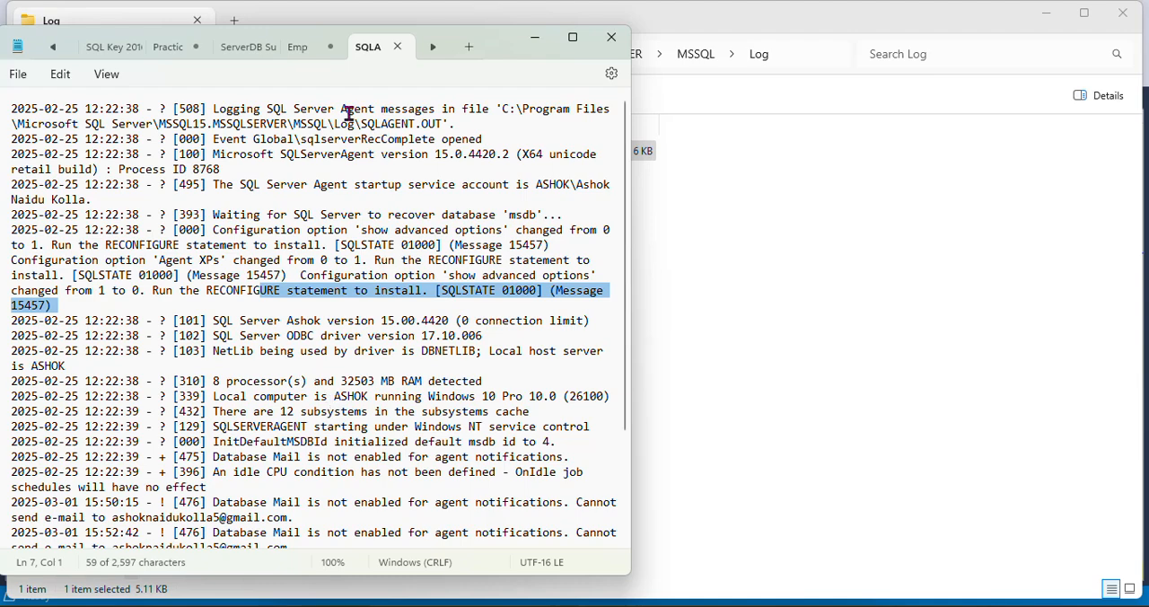
left_click(754, 253)
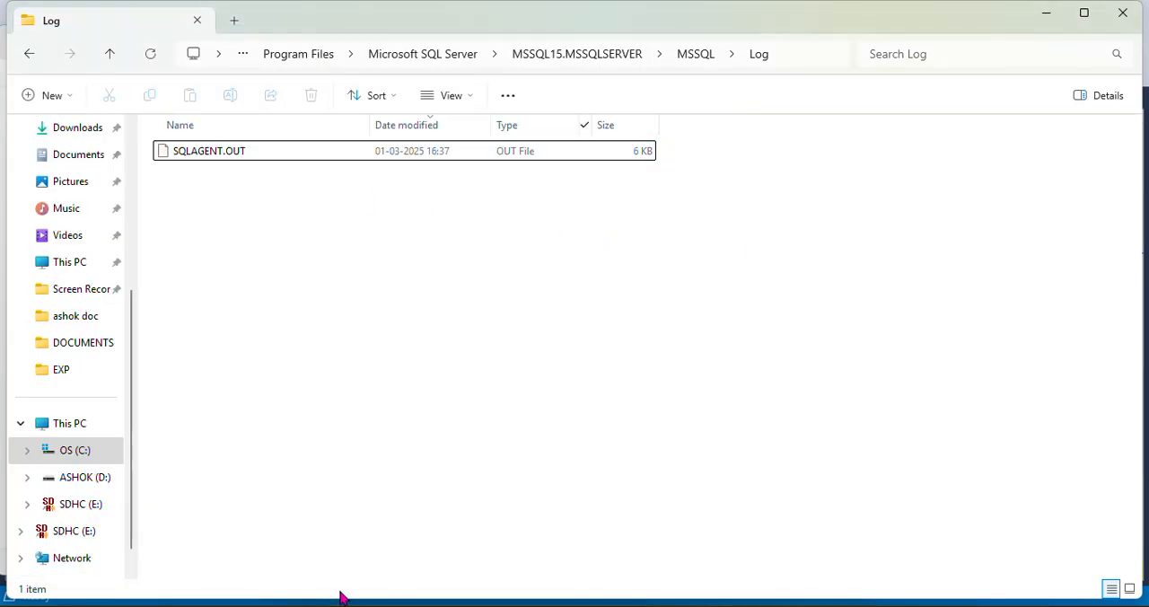
left_click(516, 605)
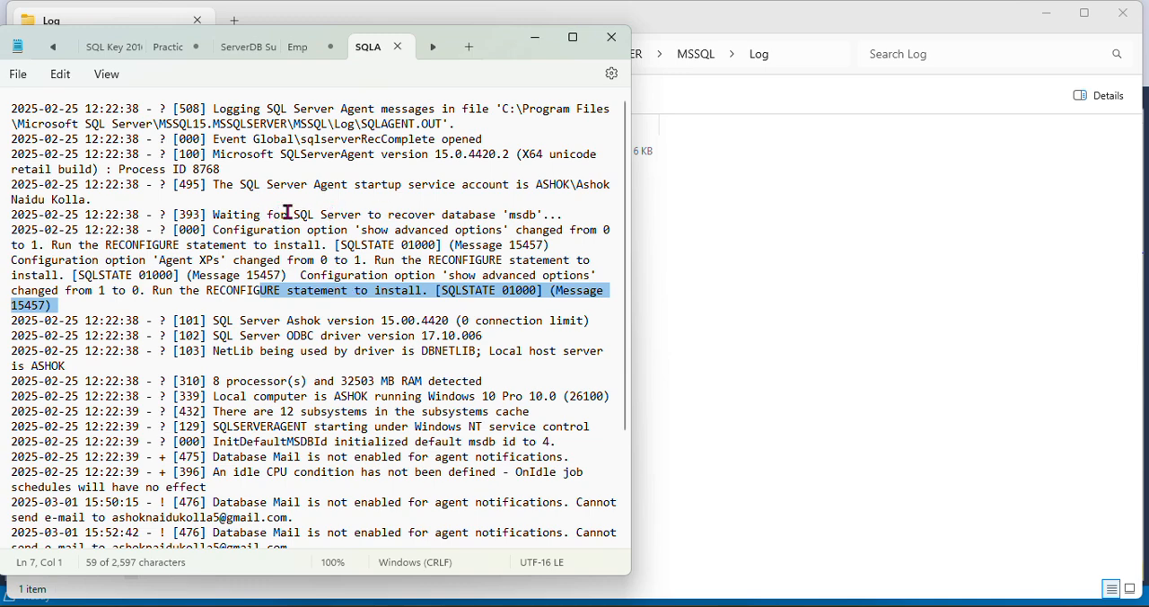
Review the 2025-03-01 entries in SQLAGENT.OUT and close that file in Notepad
left_click_drag(566, 215, 326, 225)
left_click(105, 218)
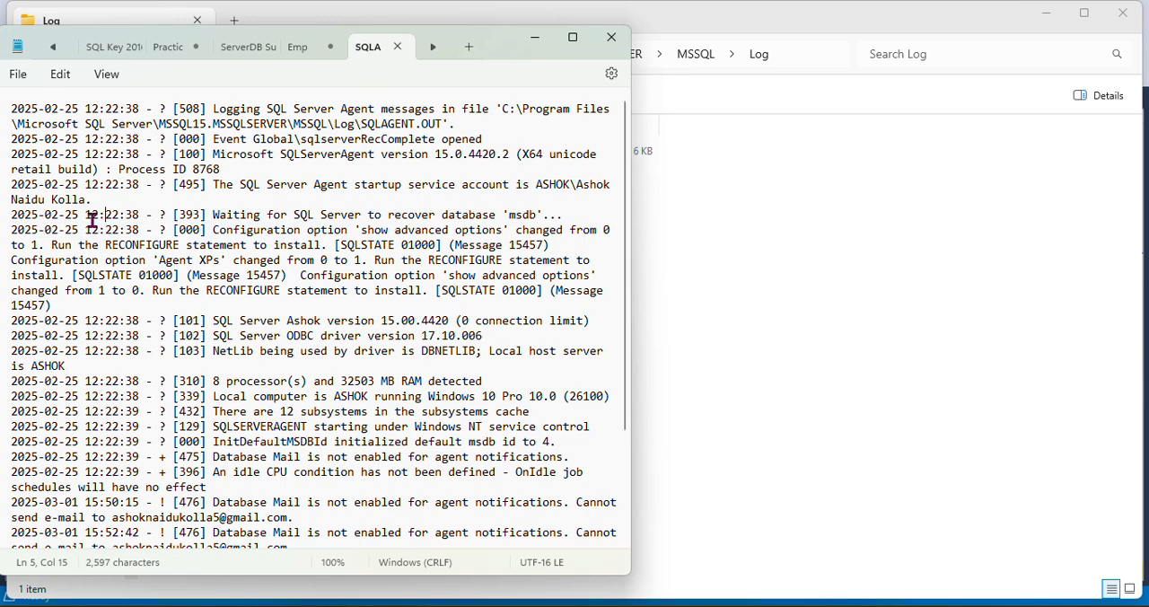
scroll(204, 331, "down", 3)
left_click(91, 401)
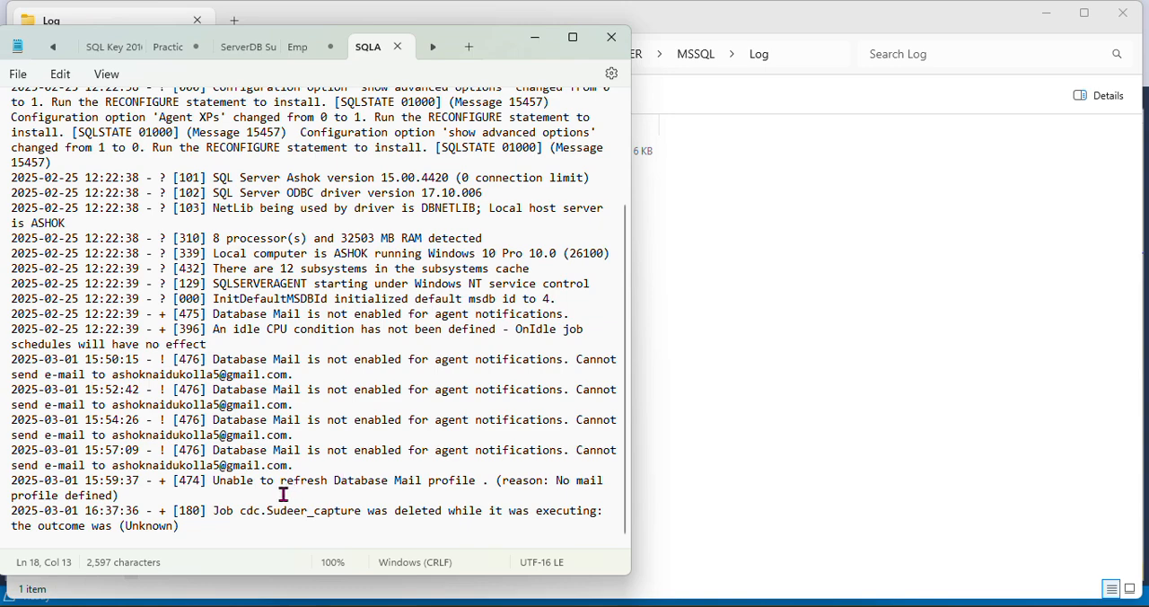
left_click(306, 416)
left_click_drag(13, 361, 519, 514)
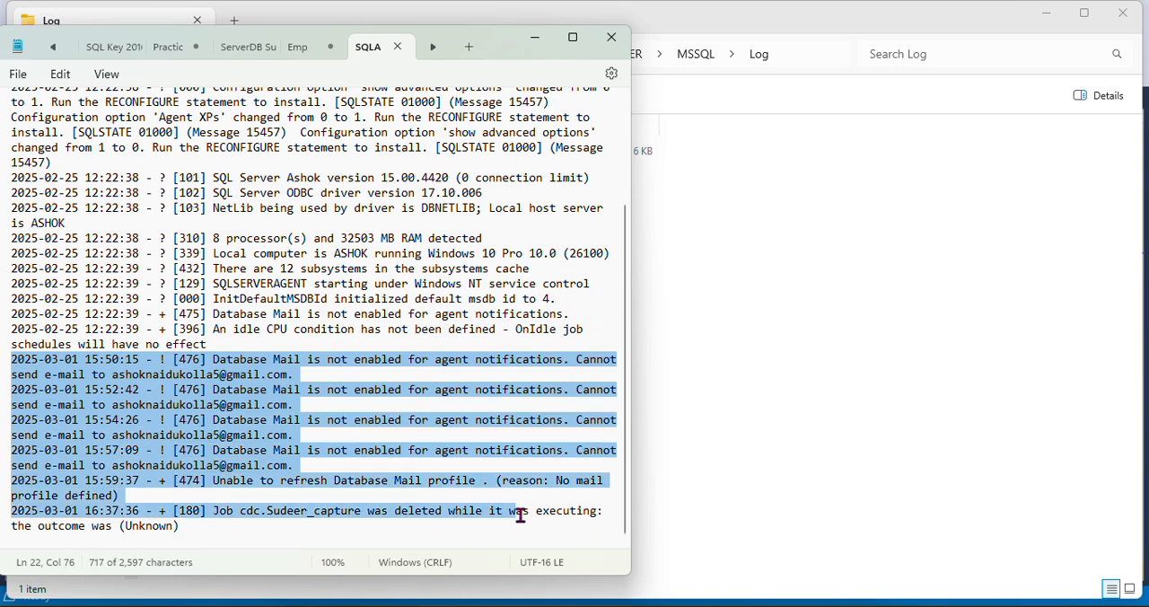
left_click(398, 46)
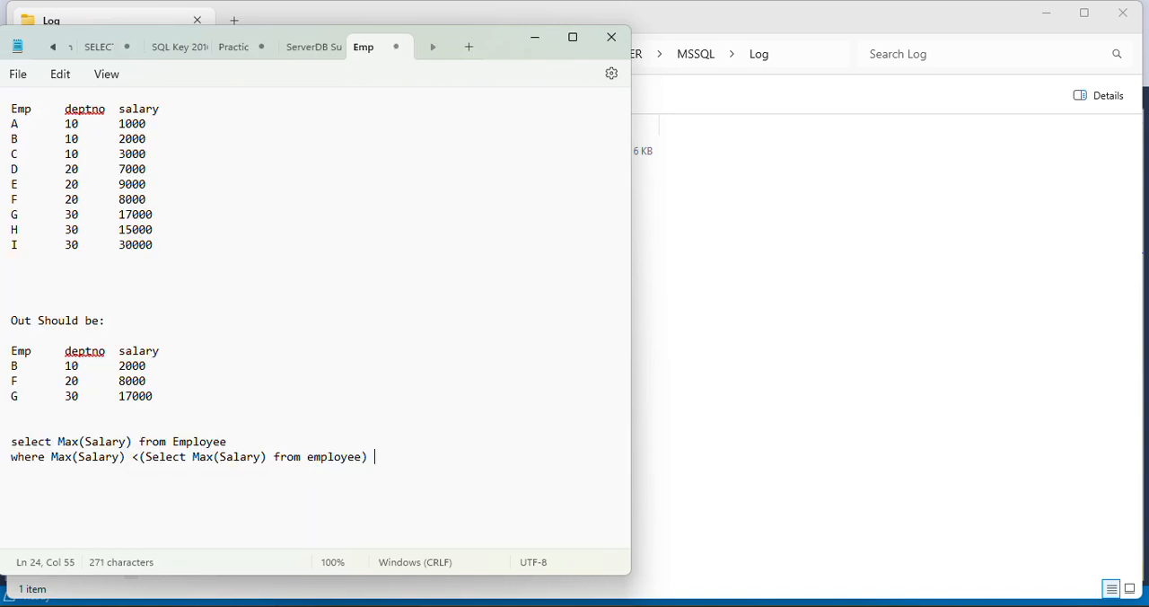
In SQL Server Management Studio, open the current SQL Server log and include the current SQL Server Agent log in the viewer
mouse_move(229, 598)
left_click(250, 541)
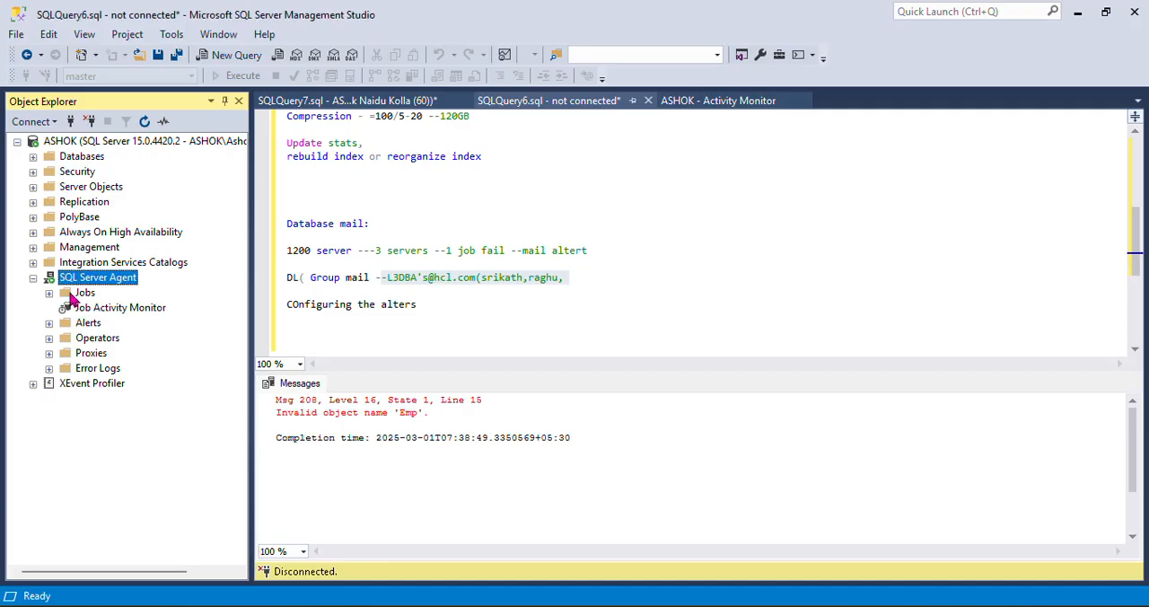
left_click(33, 248)
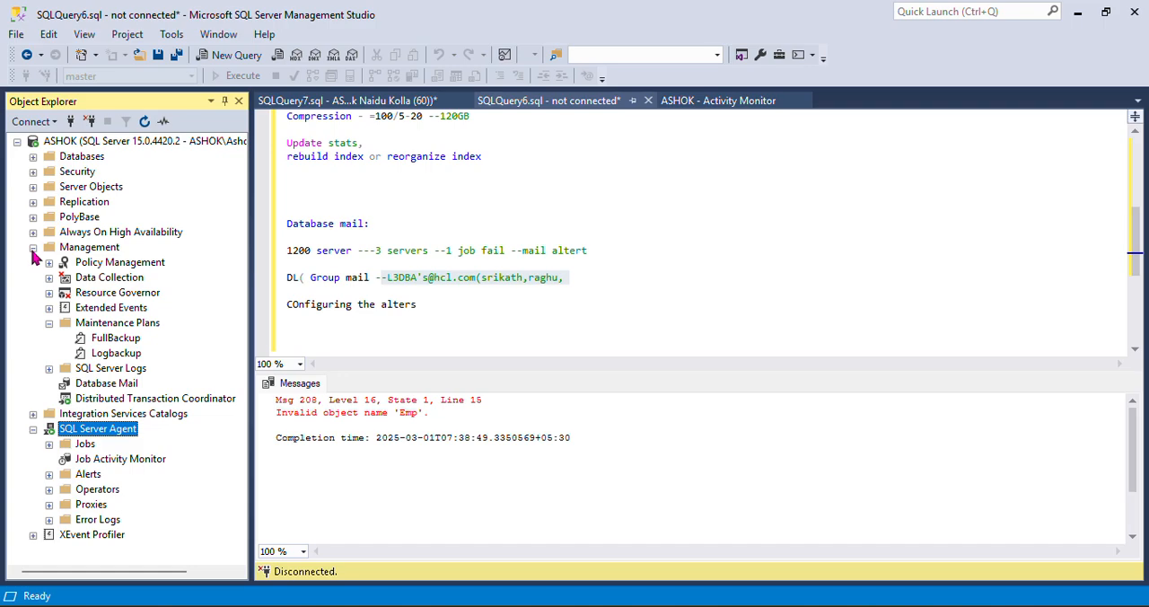
left_click(49, 368)
left_click(112, 383)
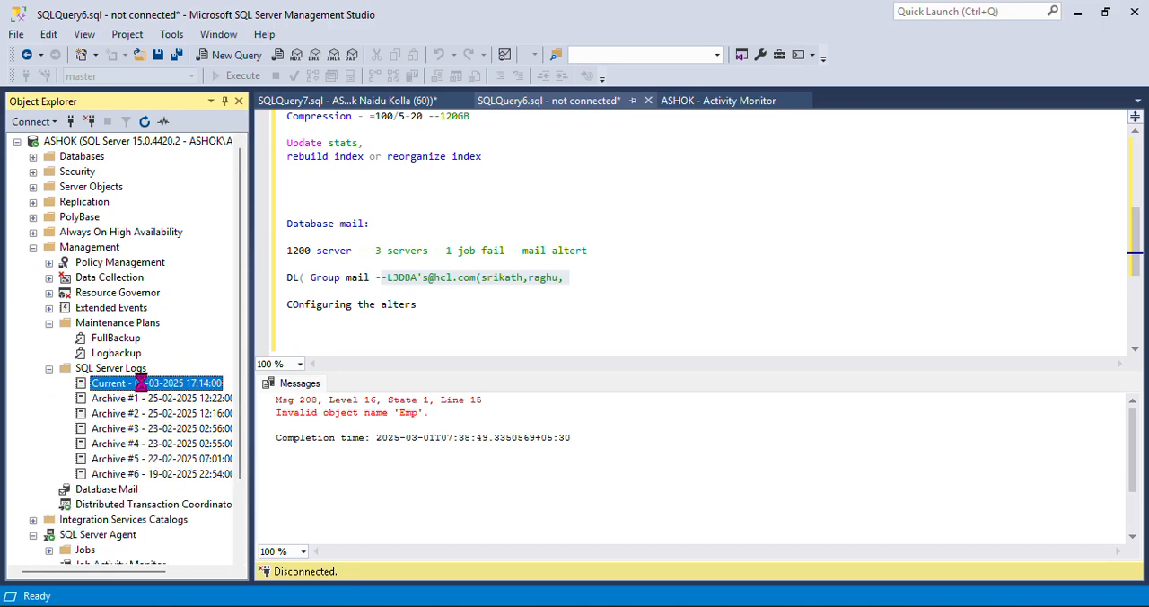
double_click(113, 383)
left_click(279, 184)
left_click(309, 197)
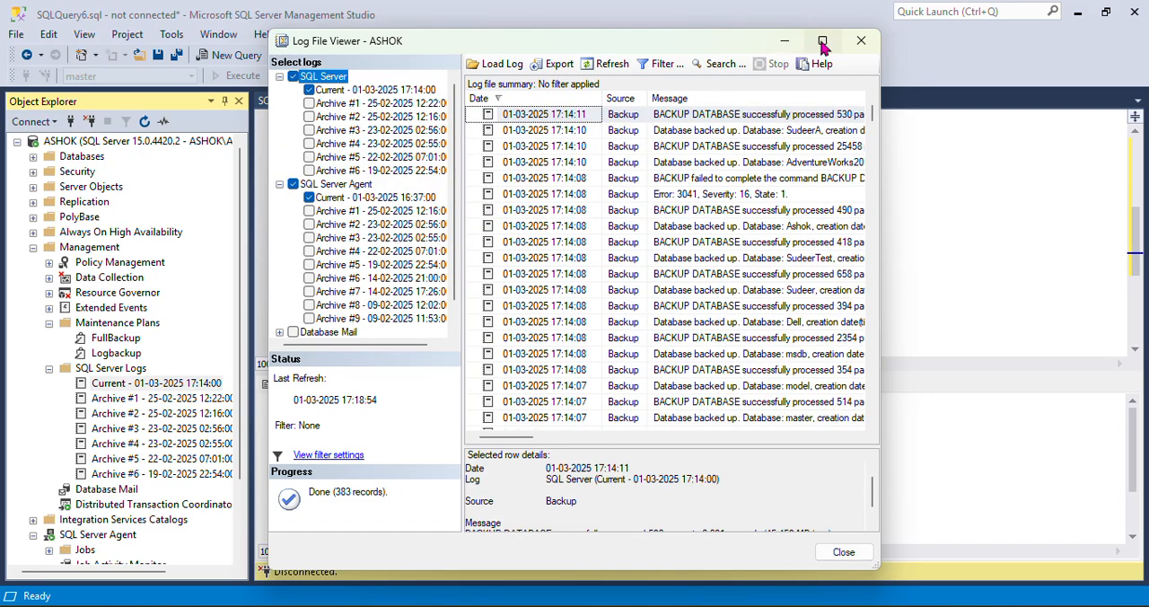
Maximize the Log File Viewer, enlarge its row details area and read the recent backup entries, including the failed backup of raju
left_click(823, 42)
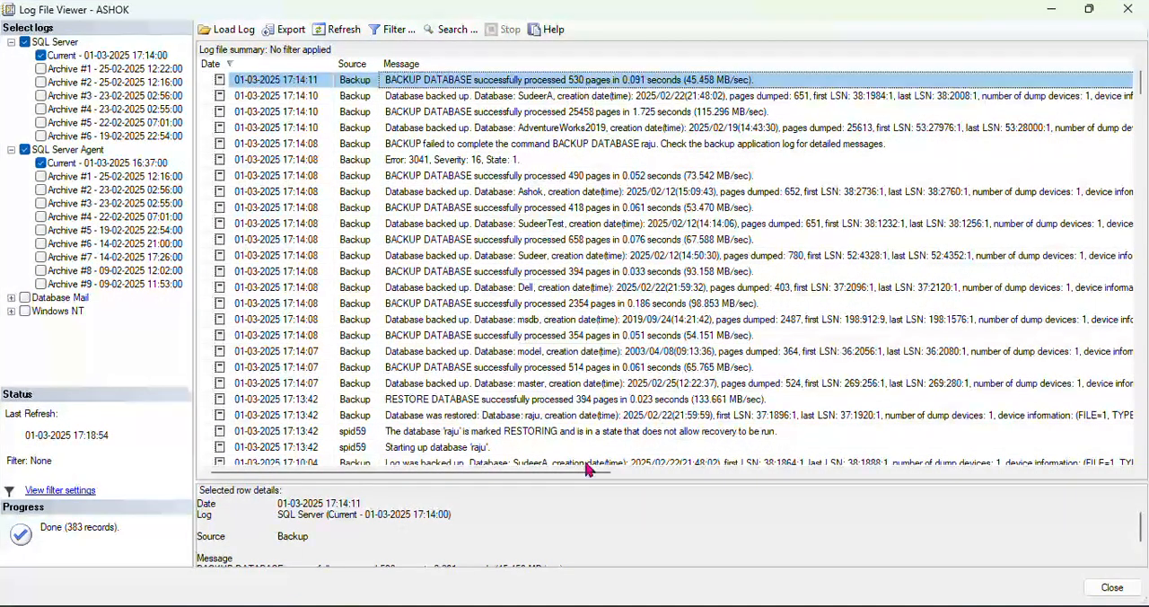
left_click_drag(585, 488, 588, 266)
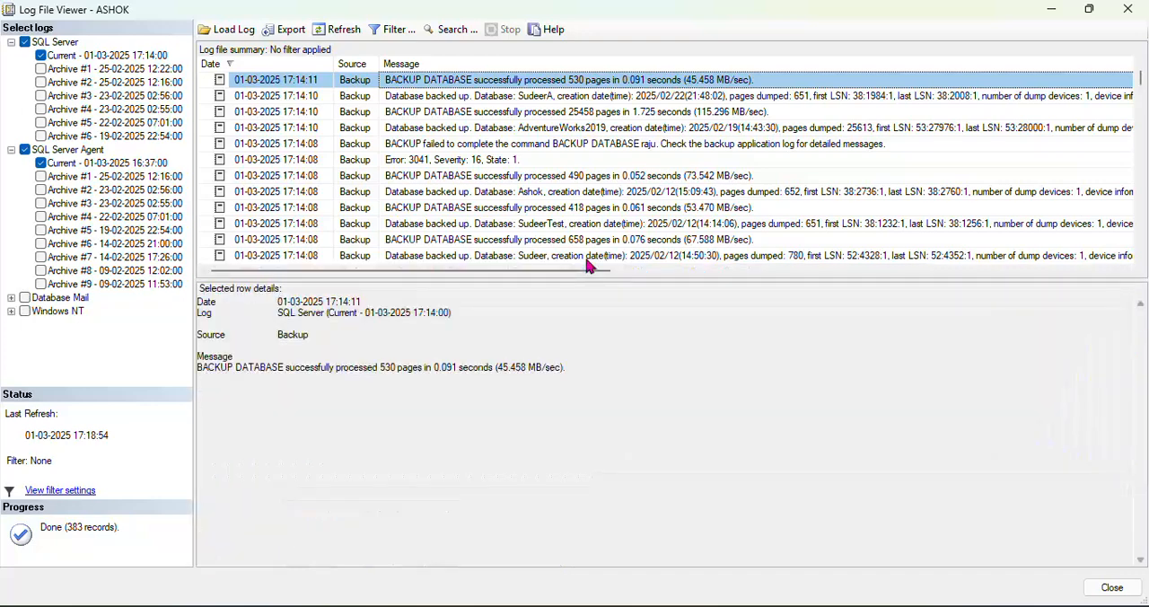
left_click(474, 96)
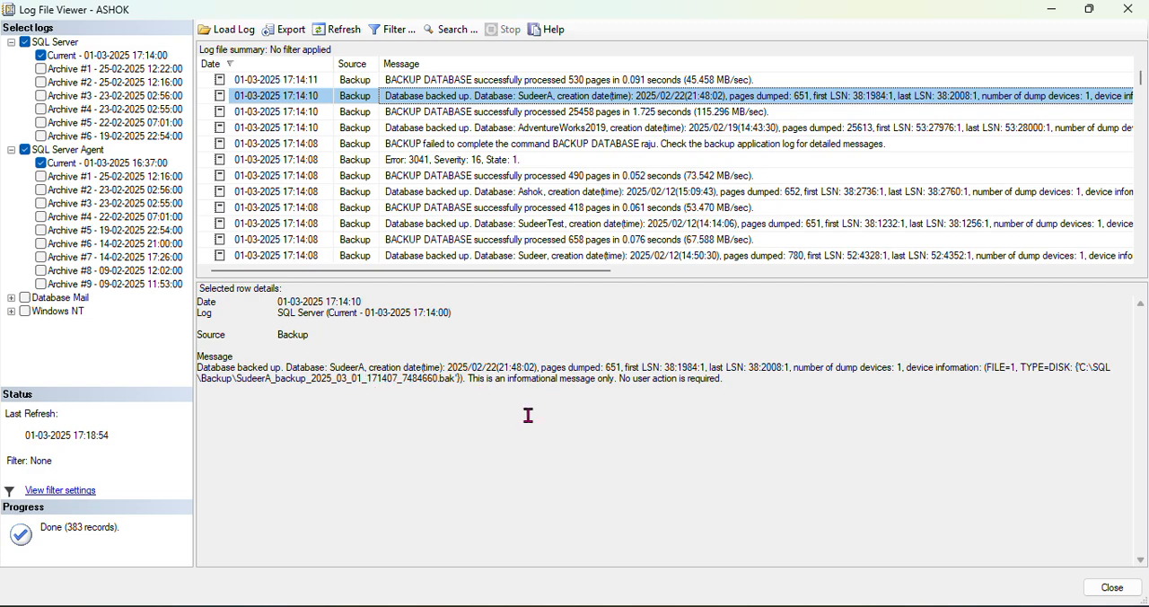
left_click(472, 113)
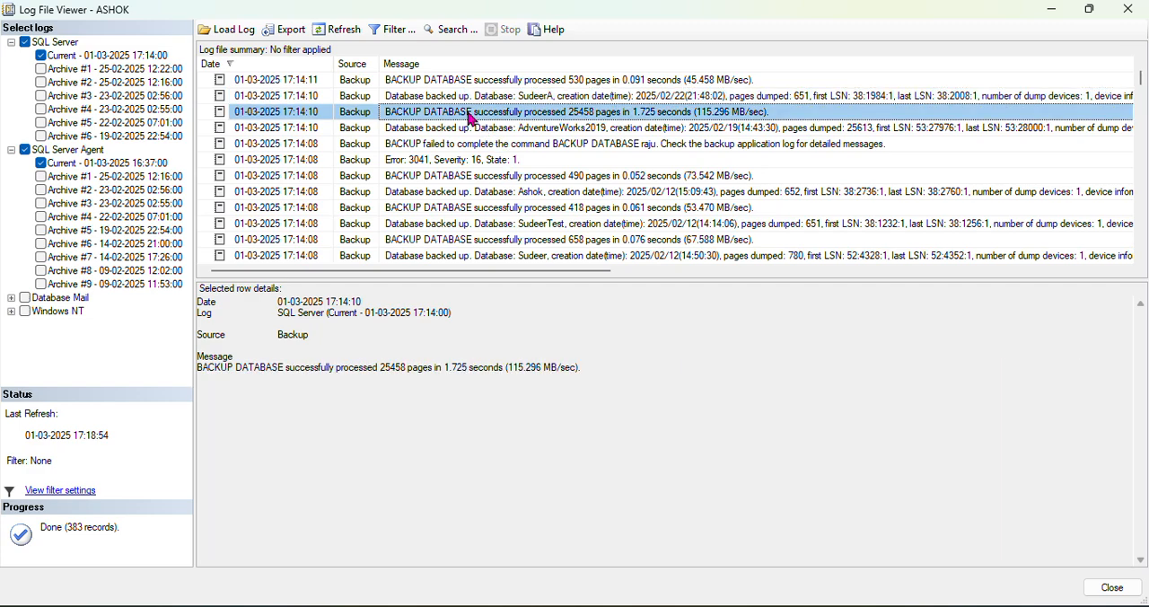
left_click(509, 128)
left_click(526, 145)
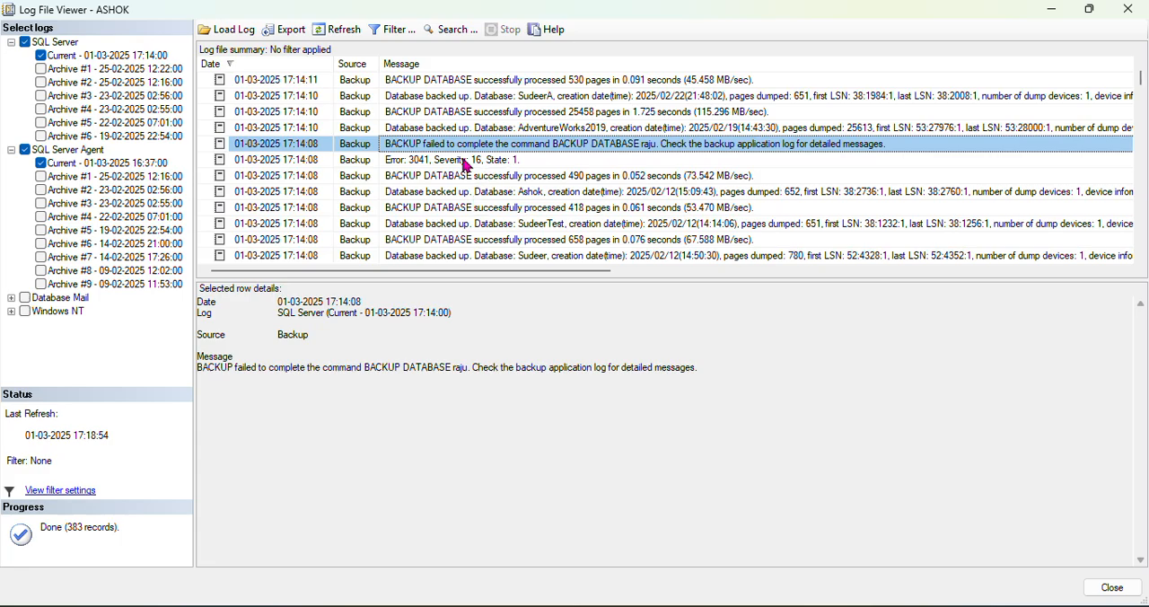
Collapse the Management and SQL Server Agent nodes and check the state of the raju database in the Databases list
mouse_move(285, 606)
left_click(174, 559)
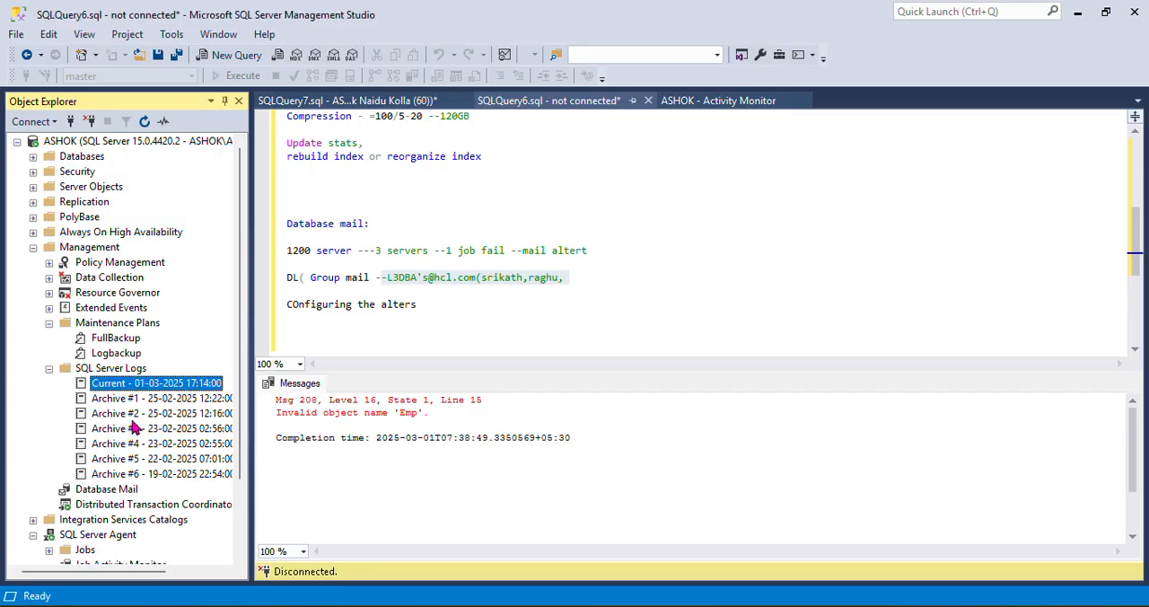
left_click(33, 247)
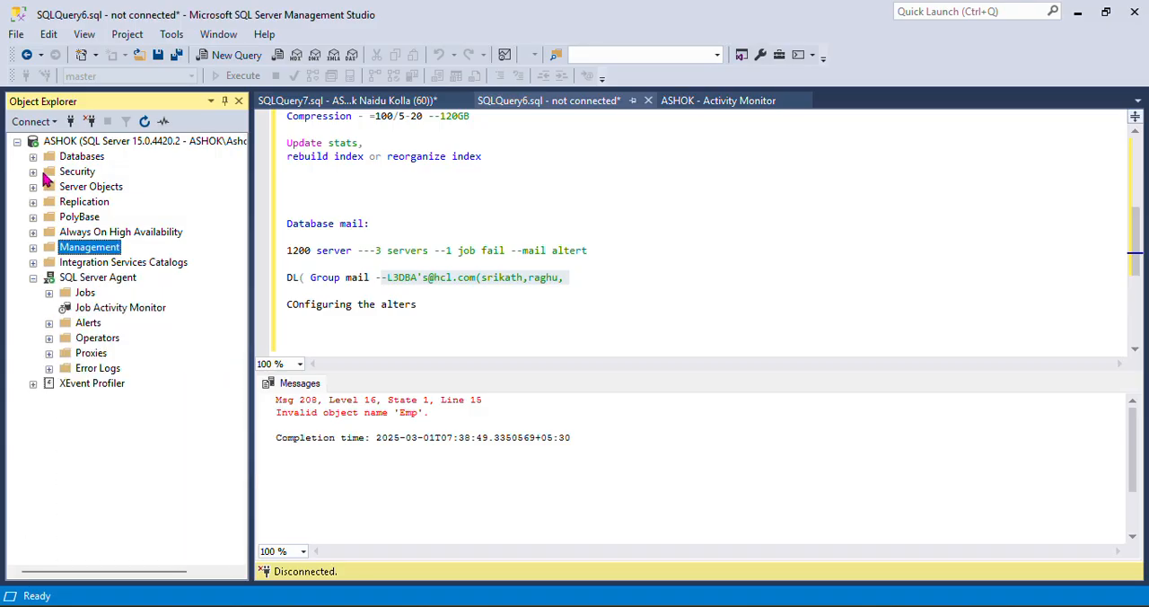
left_click(33, 277)
left_click(33, 156)
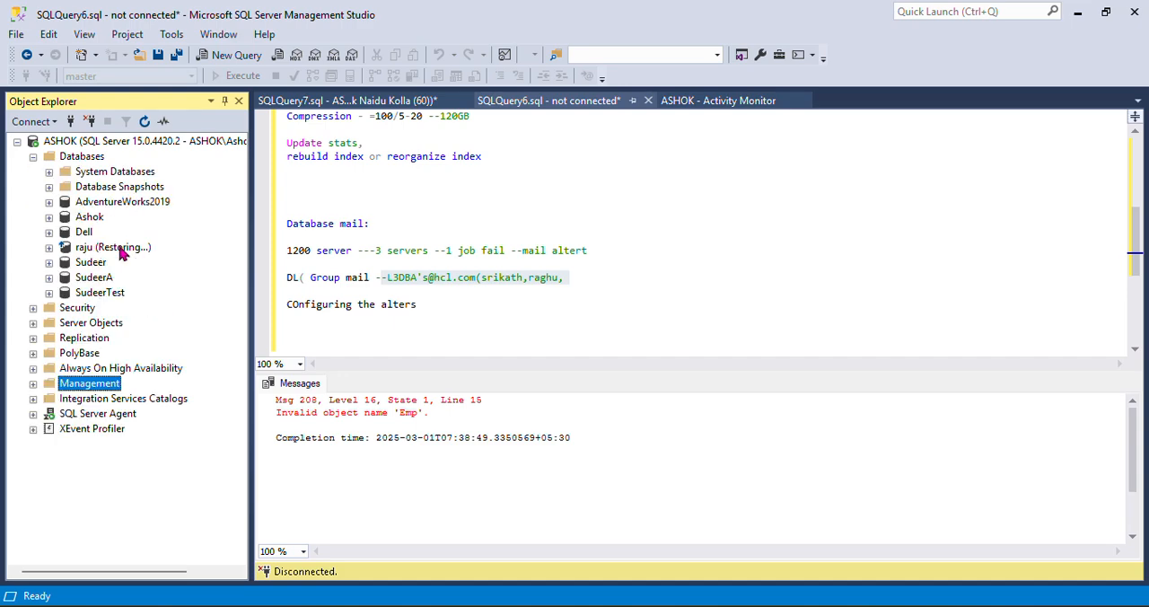
left_click(134, 255)
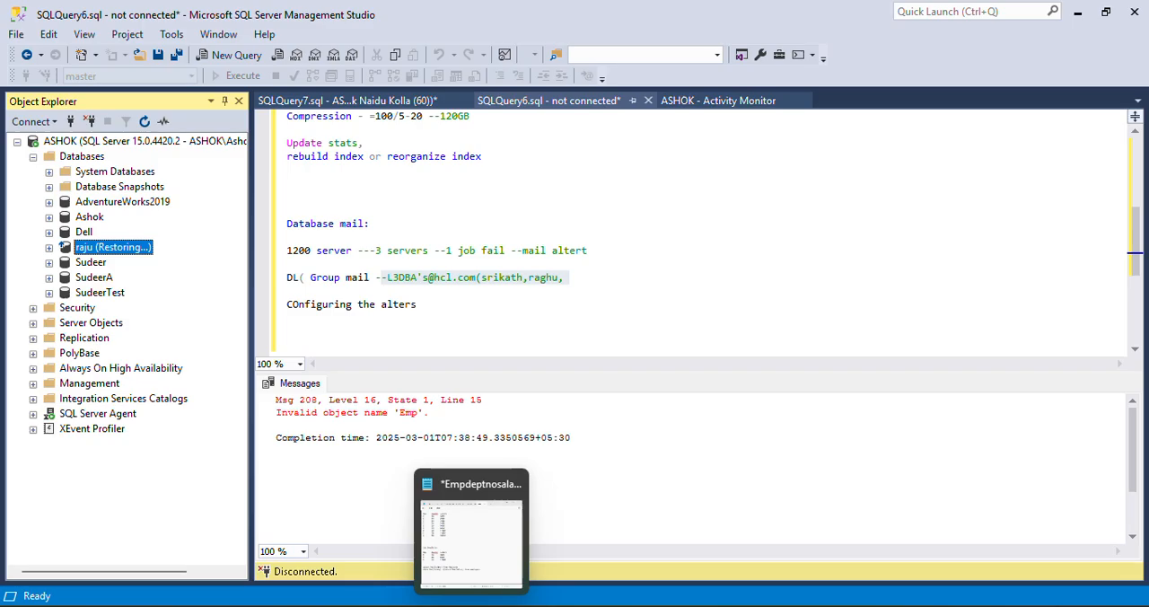
Compare the failed backup log entry with the FullBackup.Subplan_1 failure mail in Gmail, and go back to the inbox and the log viewer
left_click(460, 534)
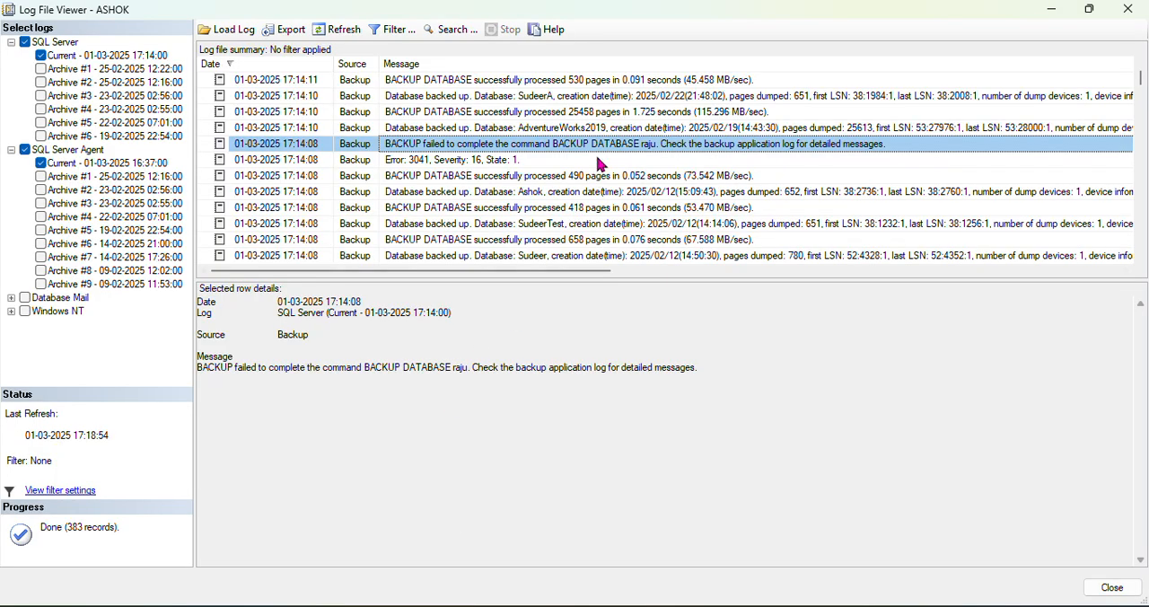
left_click(377, 539)
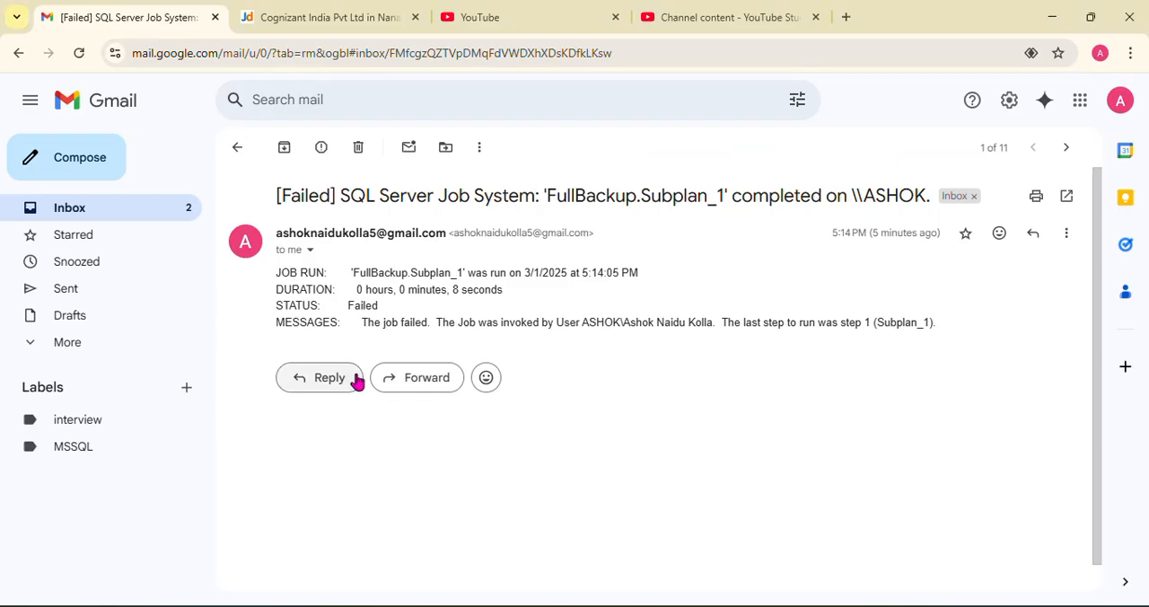
left_click(236, 148)
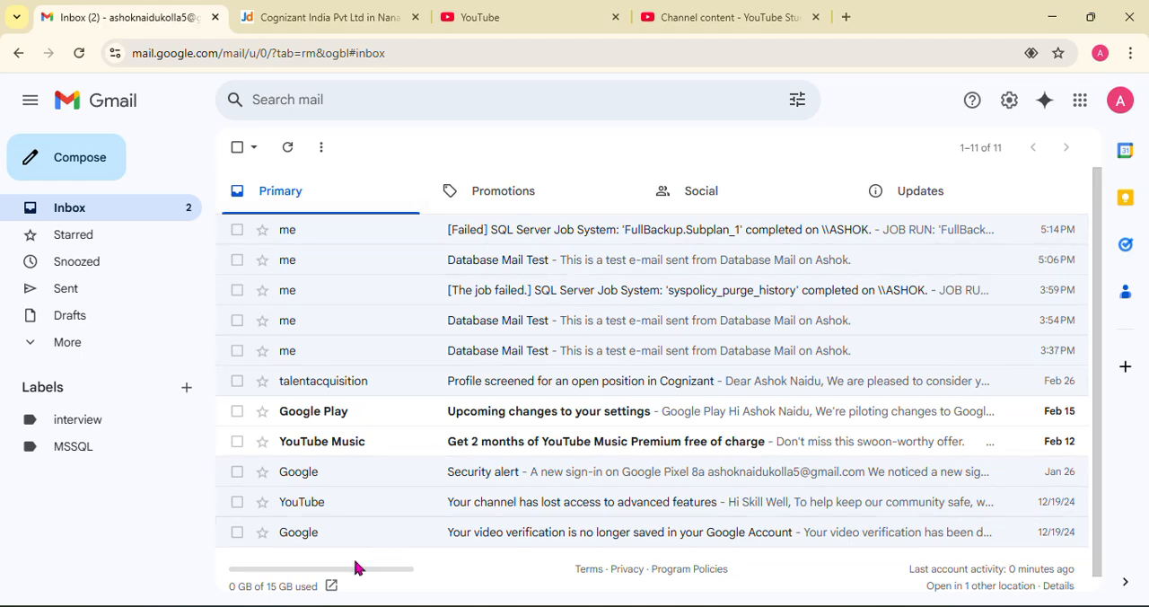
mouse_move(285, 602)
left_click(499, 533)
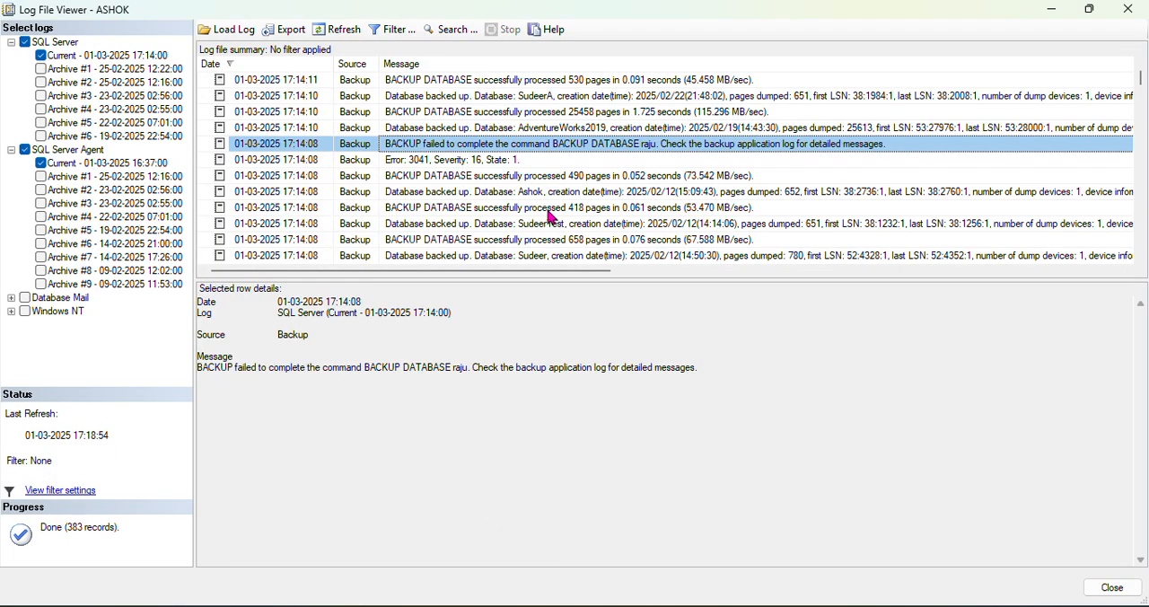
Open the Job Activity Monitor under SQL Server Agent and view the properties of the FullBackup.Subplan_1 job, closing them again
mouse_move(237, 601)
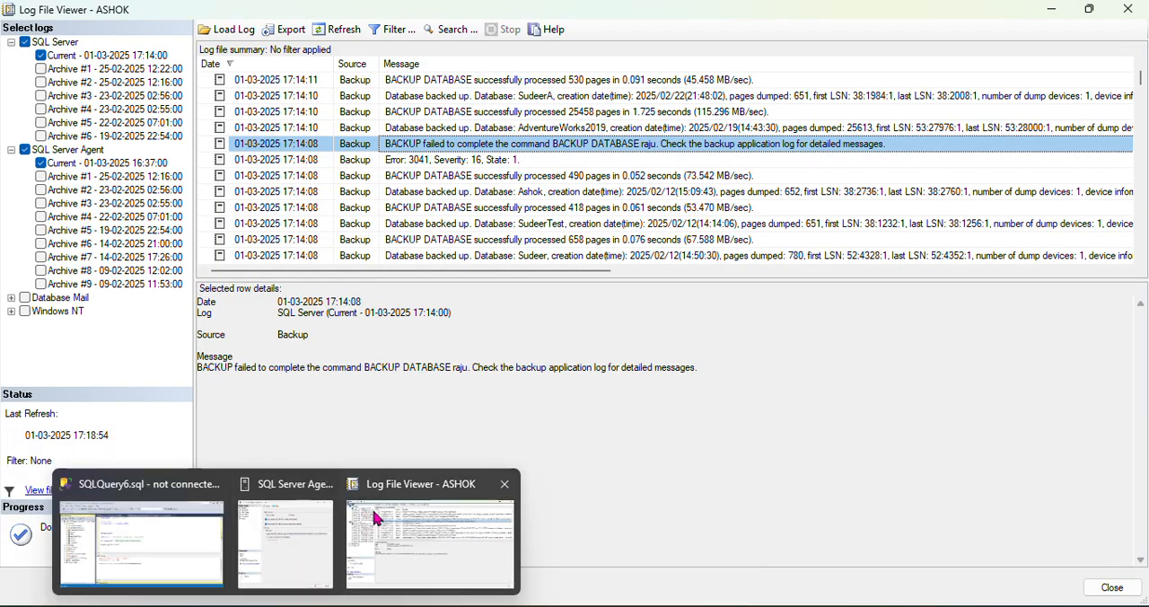
left_click(211, 541)
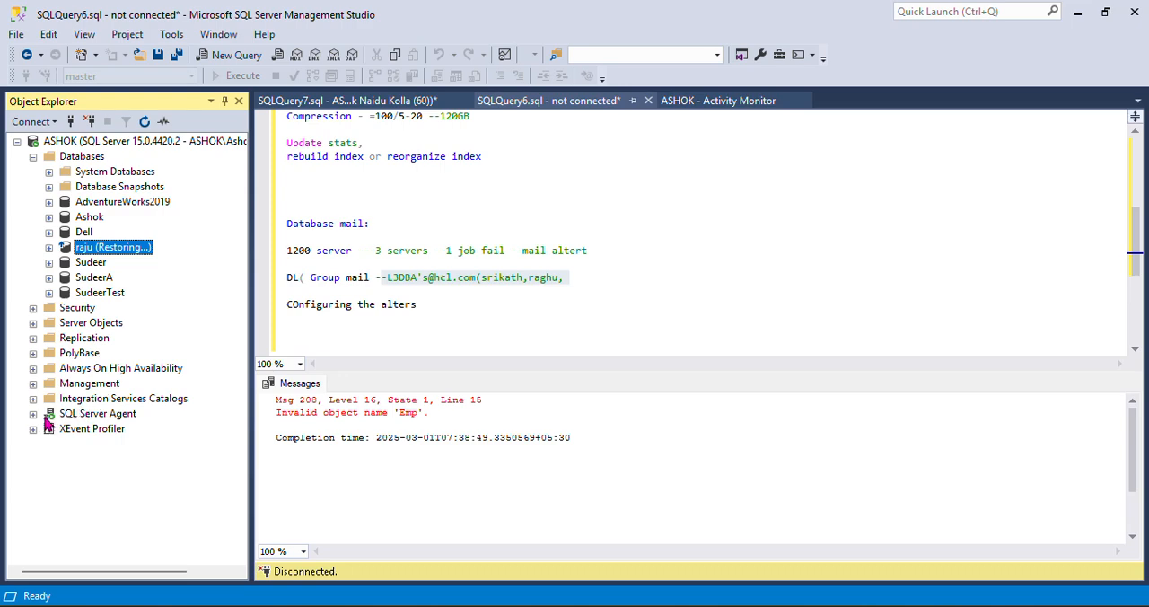
left_click(33, 414)
left_click(103, 444)
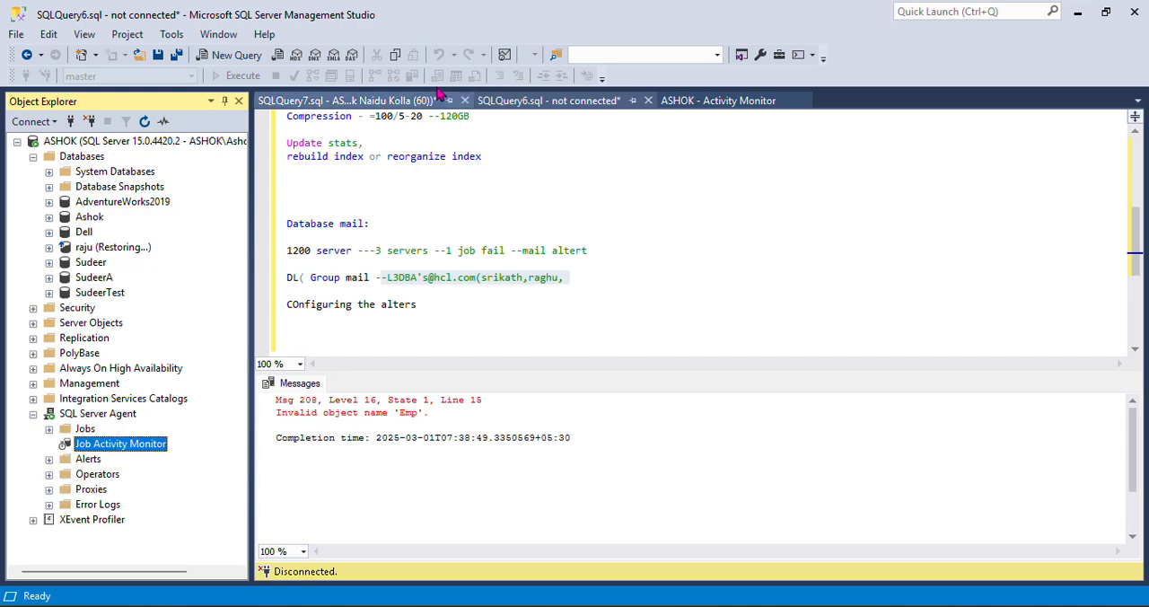
double_click(161, 444)
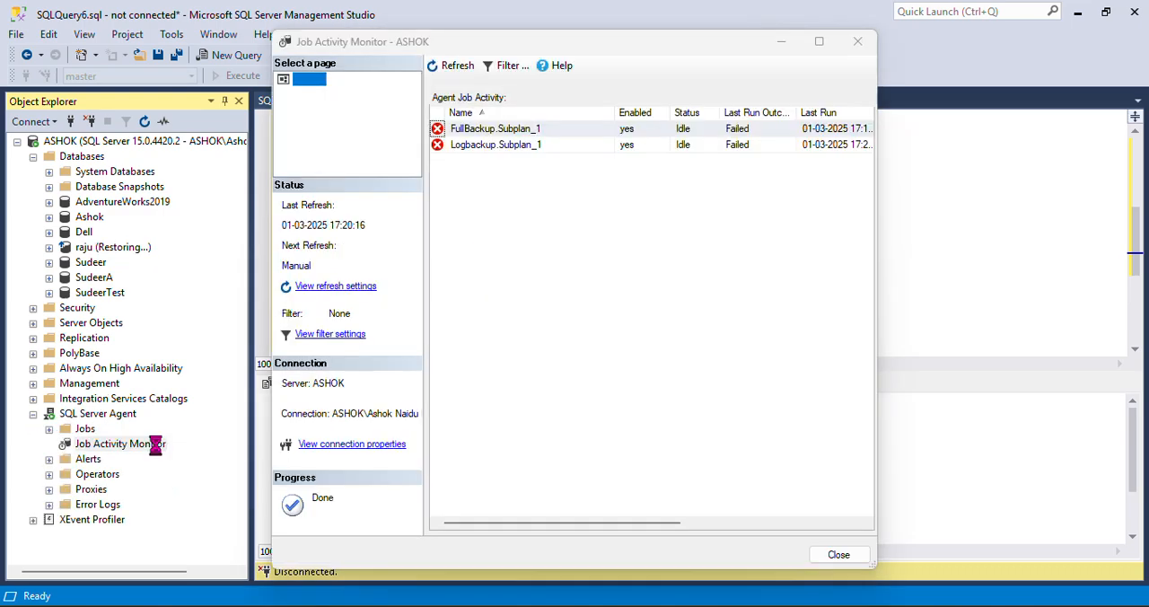
double_click(495, 130)
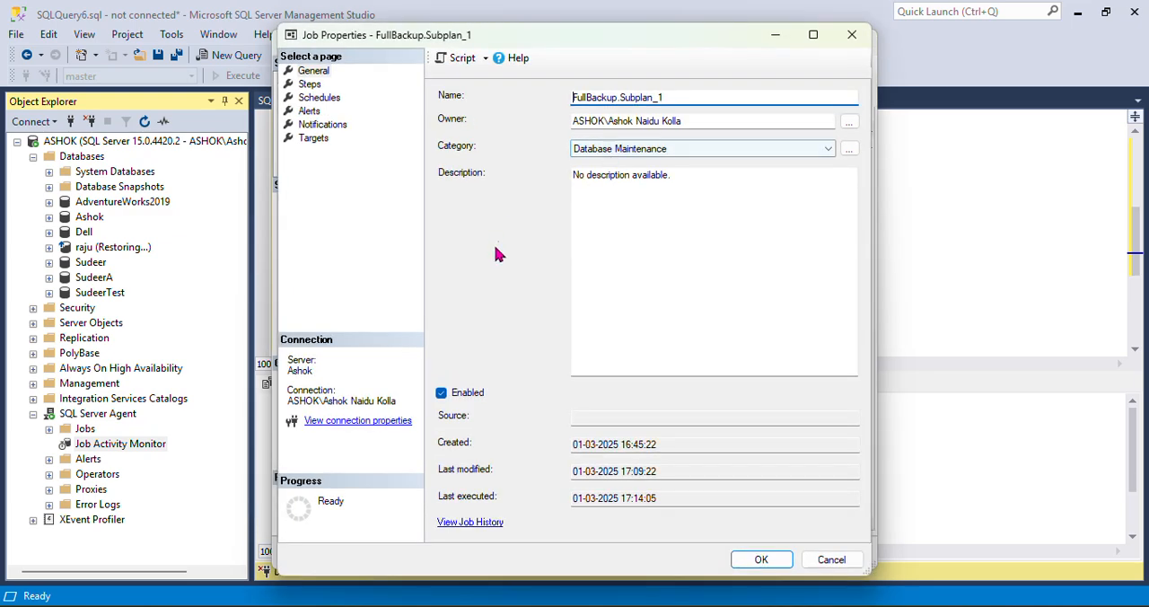
left_click(852, 34)
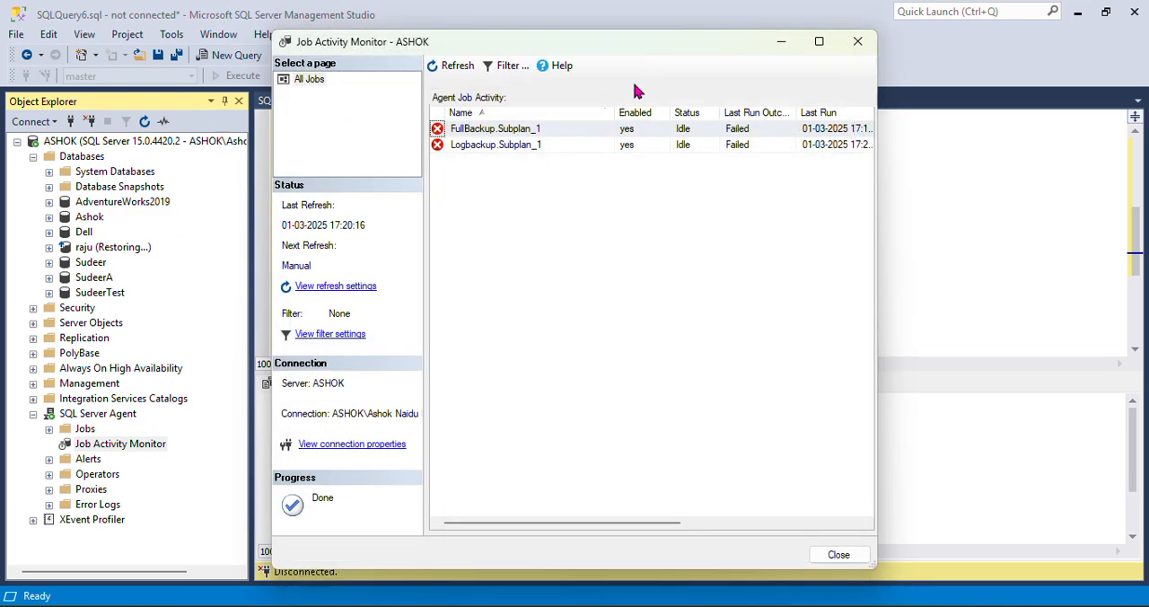
View the job history of FullBackup.Subplan_1, expand the failed run, select its step 1 entry and enlarge the row details area
left_click(551, 127)
right_click(551, 127)
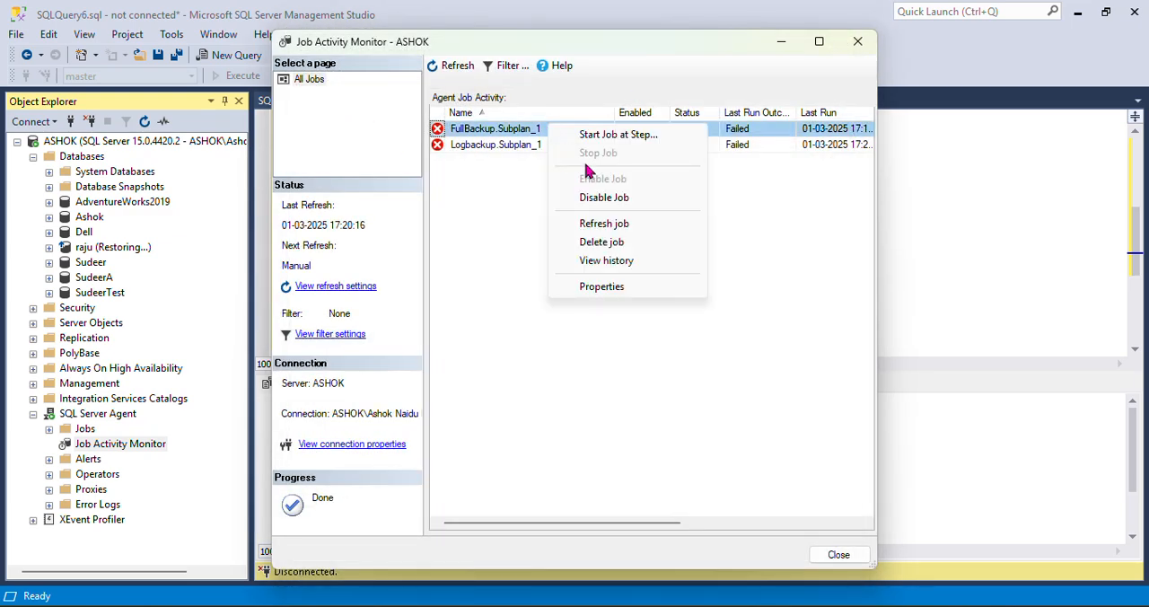
left_click(616, 261)
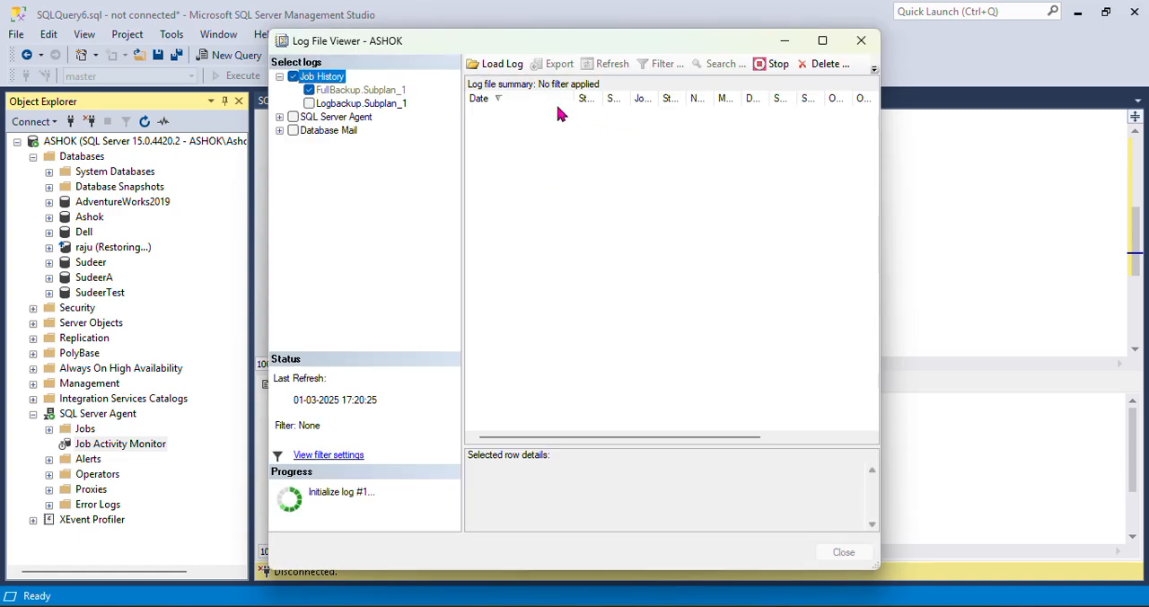
left_click(476, 115)
left_click(560, 131)
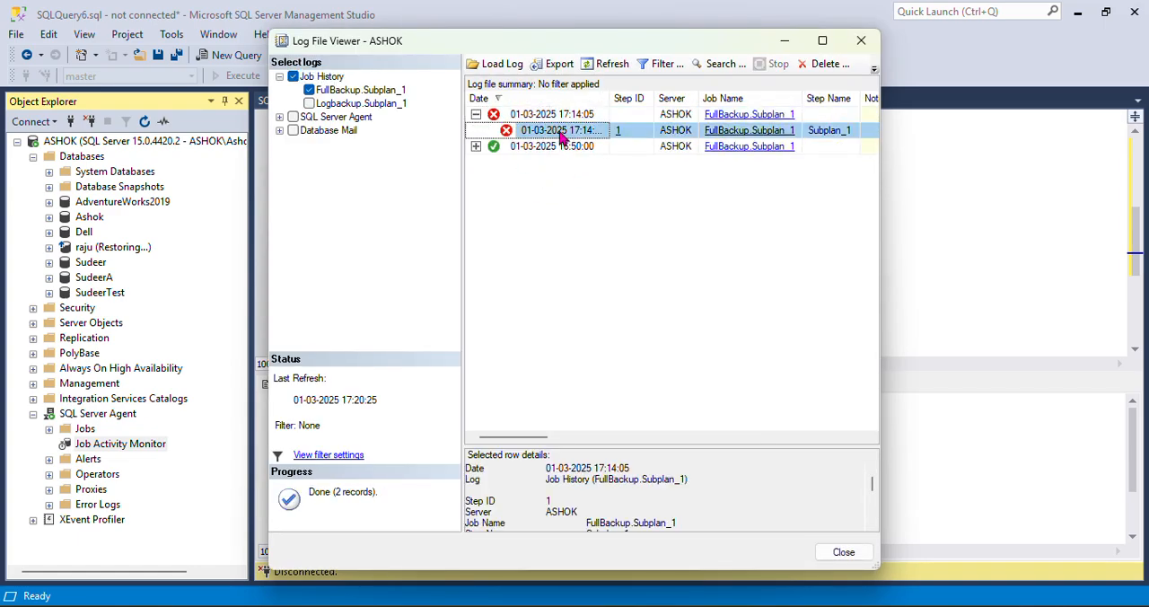
left_click_drag(706, 445, 736, 301)
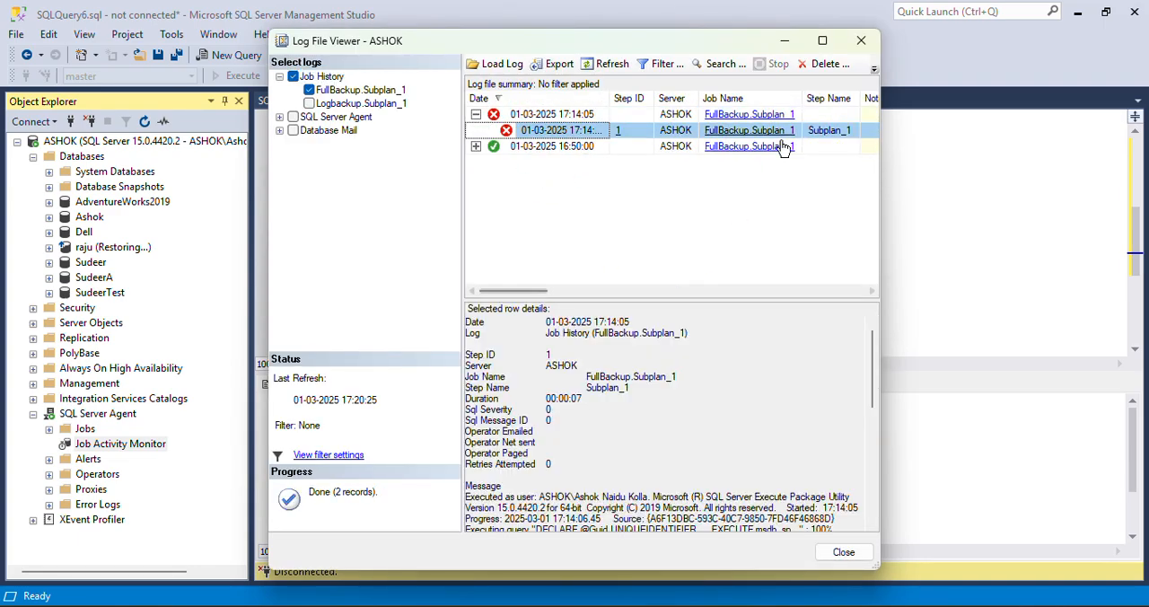
Maximize the log viewer, read the error for the raju backup in the failed step's message, and close the viewer
left_click(823, 42)
scroll(569, 502, "down", 4)
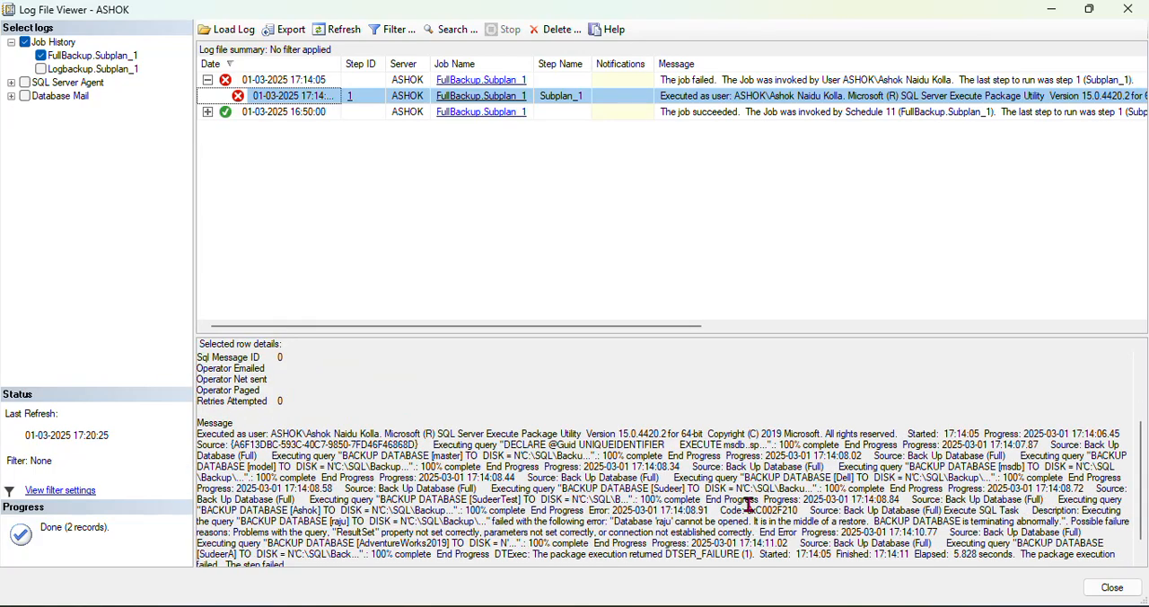
left_click(924, 509)
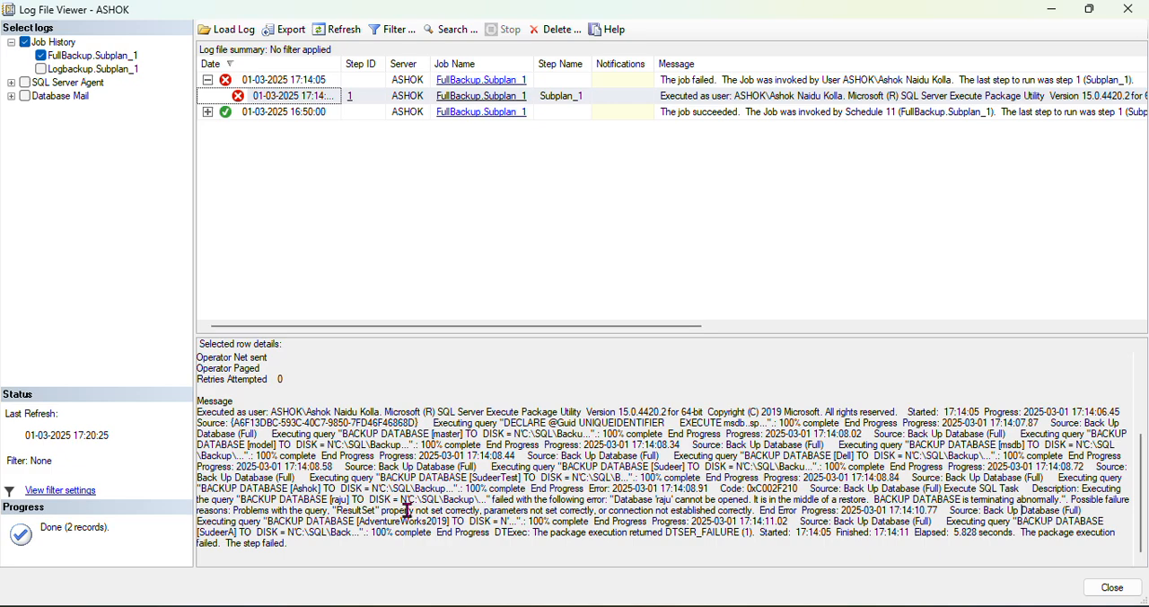
left_click_drag(492, 500, 618, 500)
left_click(807, 514)
left_click_drag(782, 335, 767, 178)
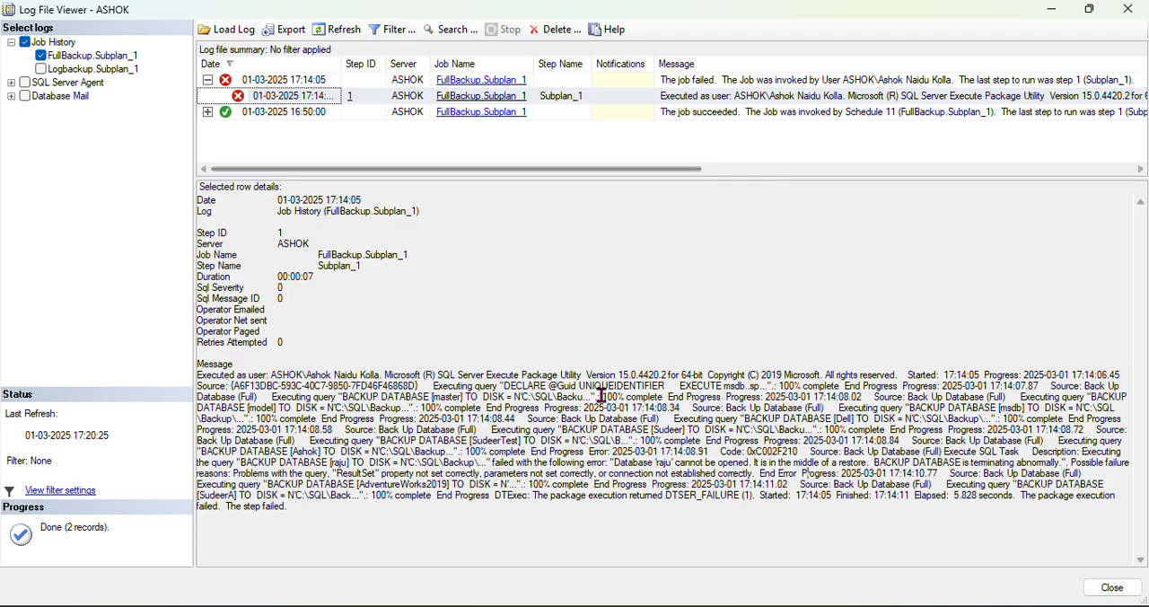
left_click_drag(491, 461, 1075, 467)
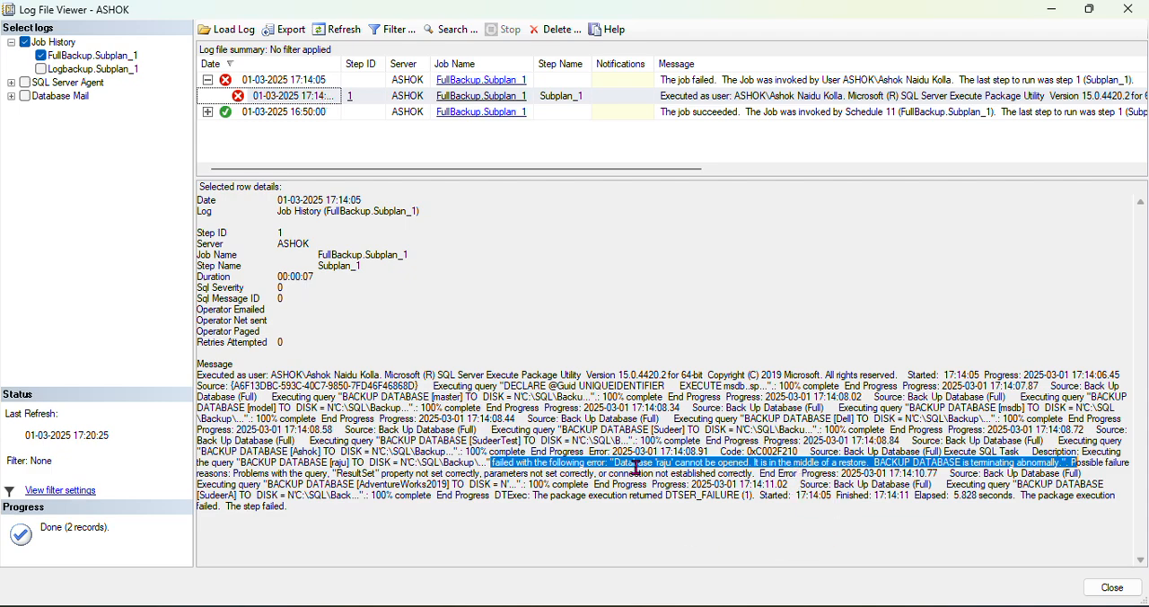
left_click(1111, 587)
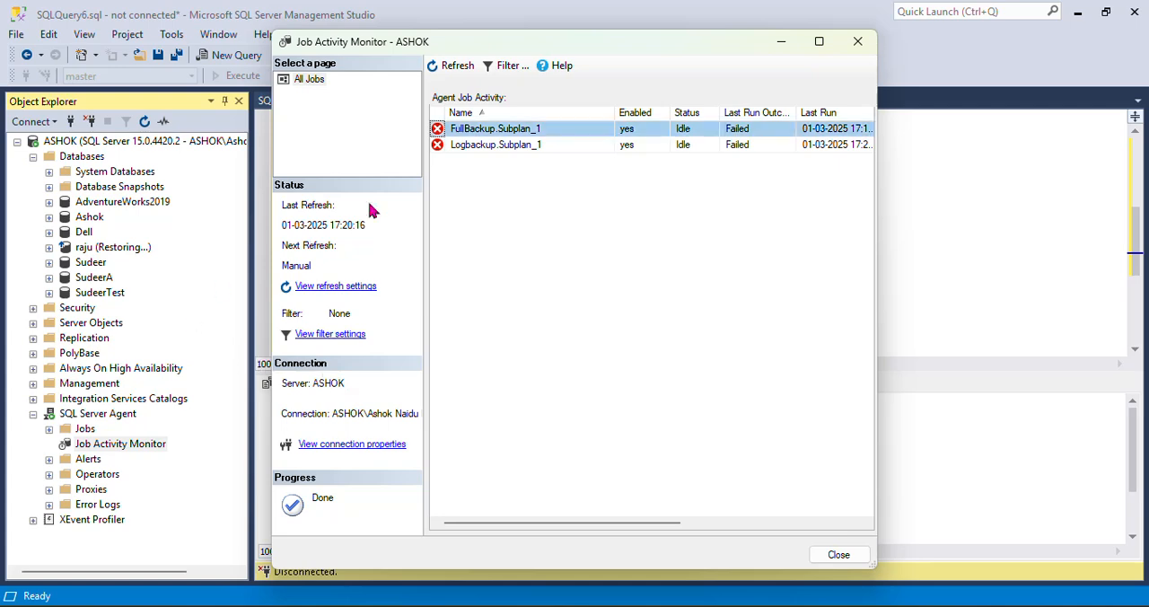
Run "restore database raju with recovery" in SQLQuery7 and refresh the ASHOK server in Object Explorer
left_click(950, 213)
scroll(335, 176, "up", 6)
left_click(386, 100)
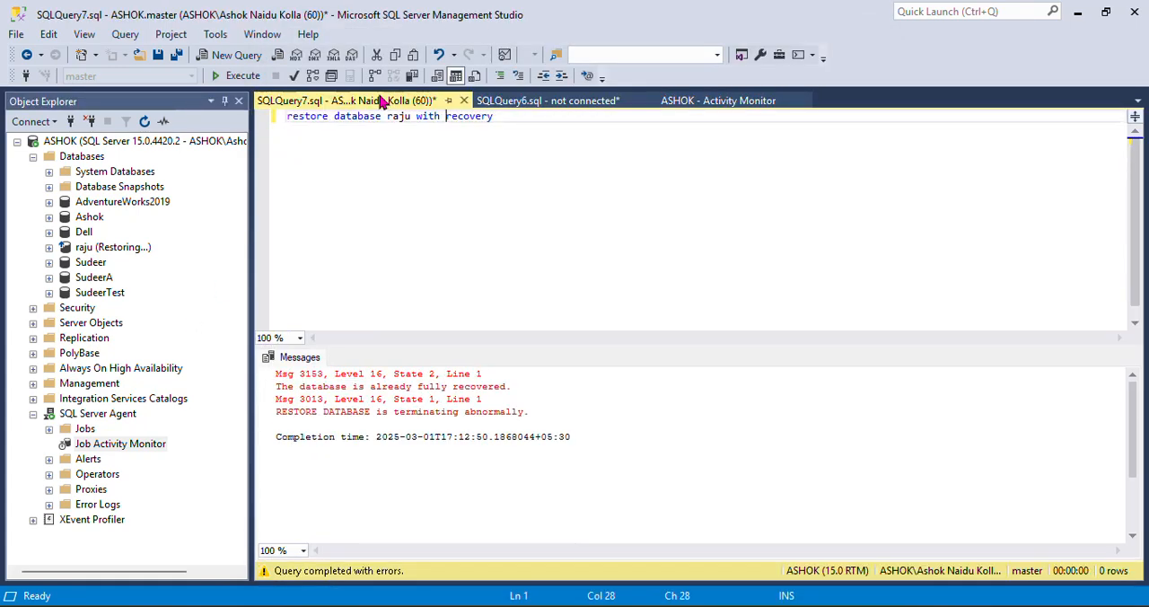
left_click_drag(557, 117, 287, 116)
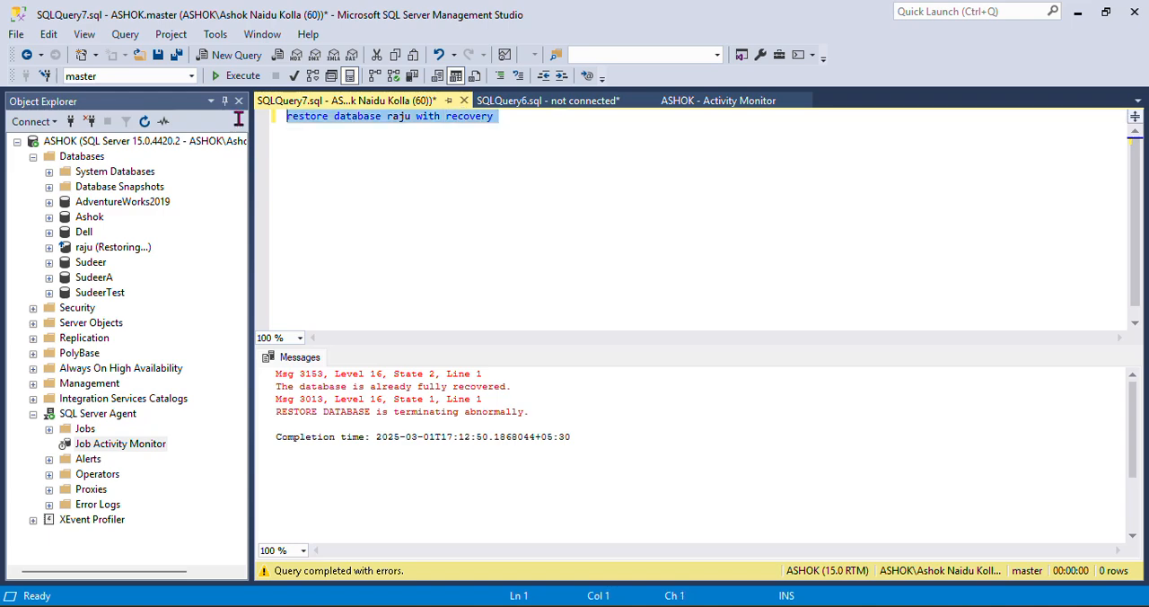
left_click(235, 76)
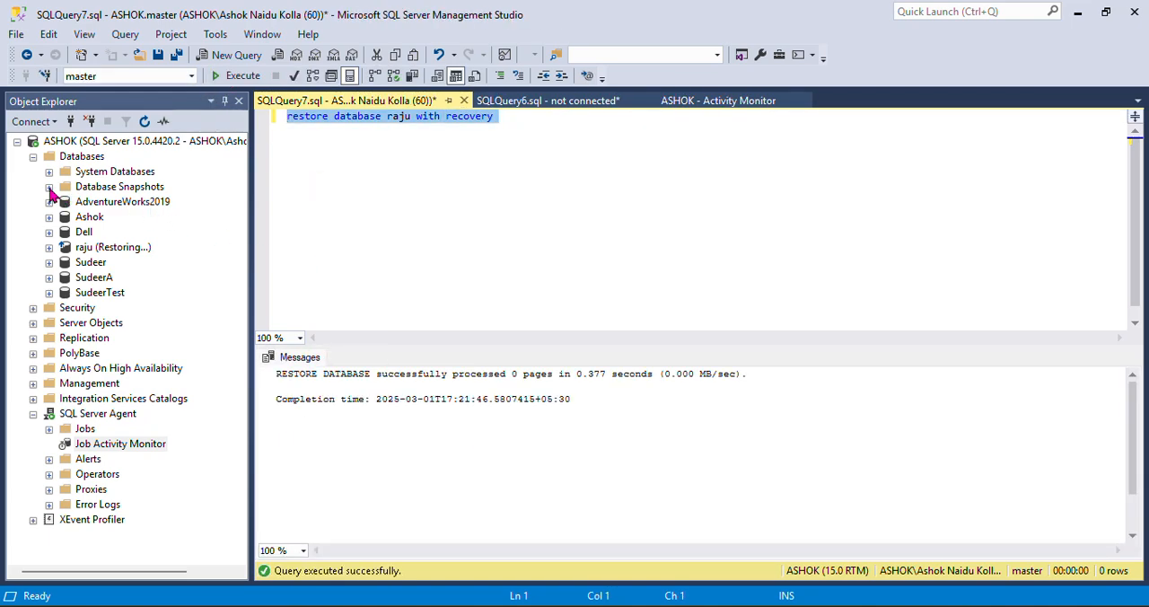
left_click(143, 141)
left_click(144, 122)
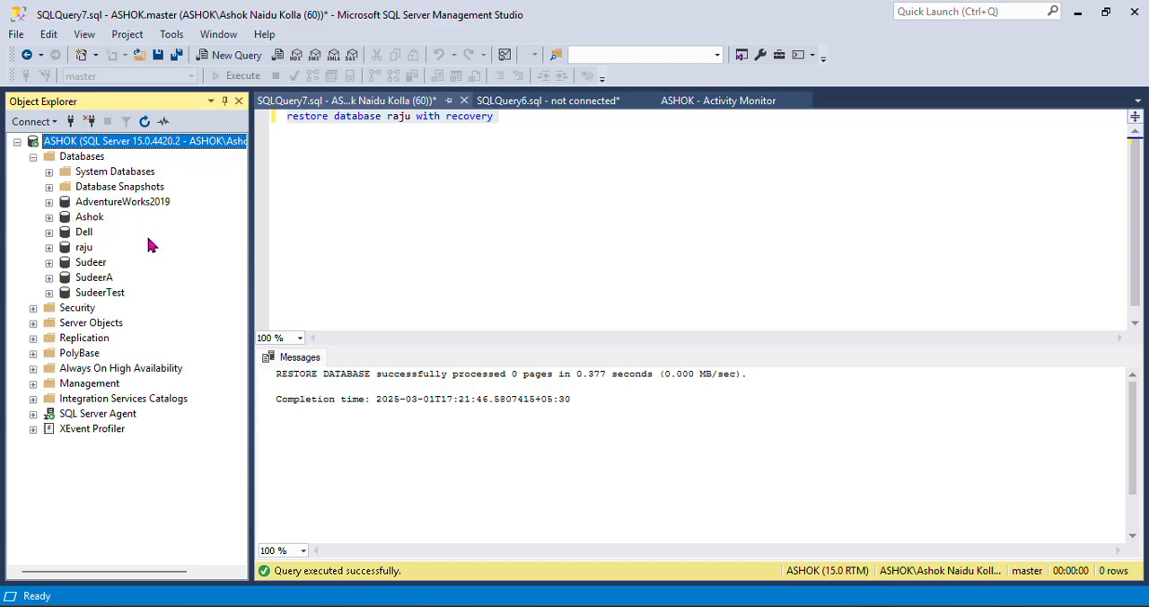
Return to the open Job Activity Monitor, start the FullBackup.Subplan_1 job and close the Start Jobs dialog
mouse_move(280, 605)
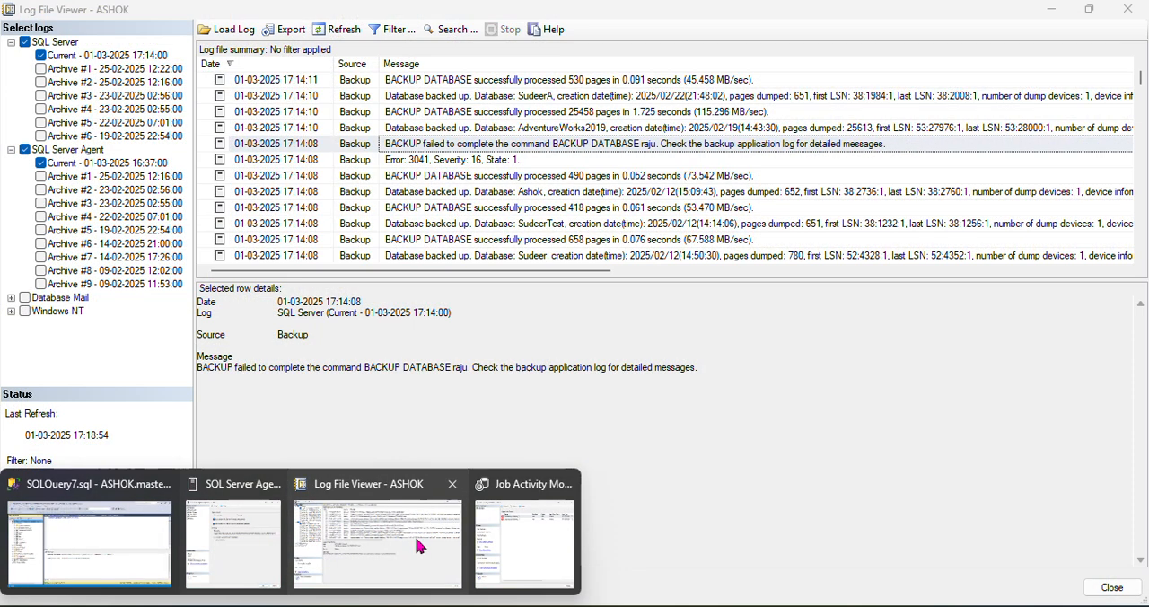
left_click(418, 544)
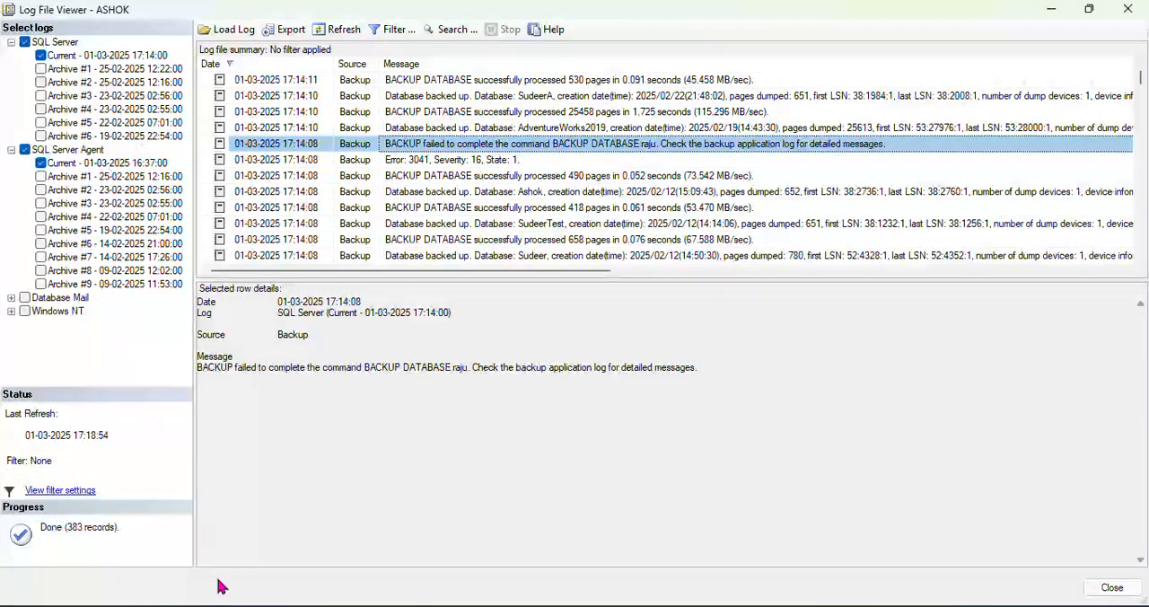
mouse_move(280, 605)
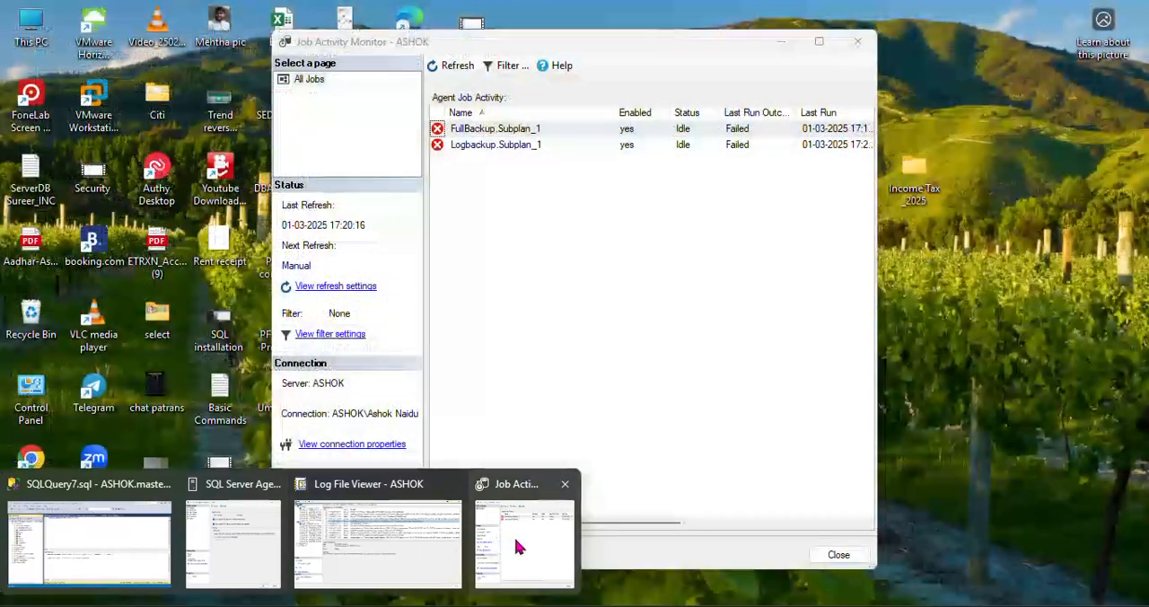
left_click(513, 537)
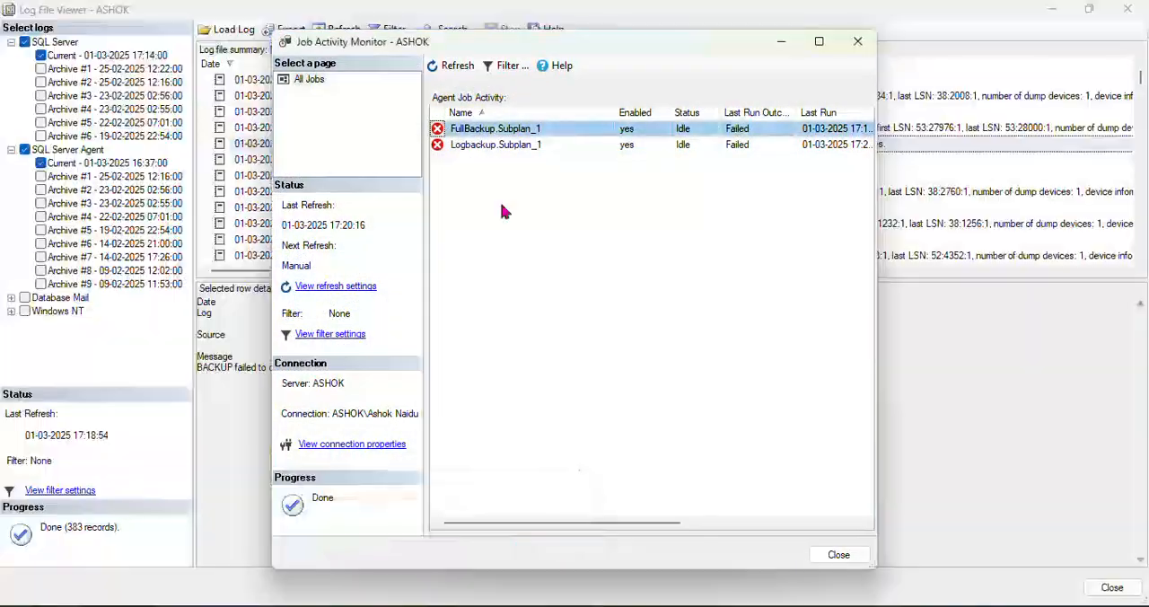
right_click(521, 135)
left_click(578, 144)
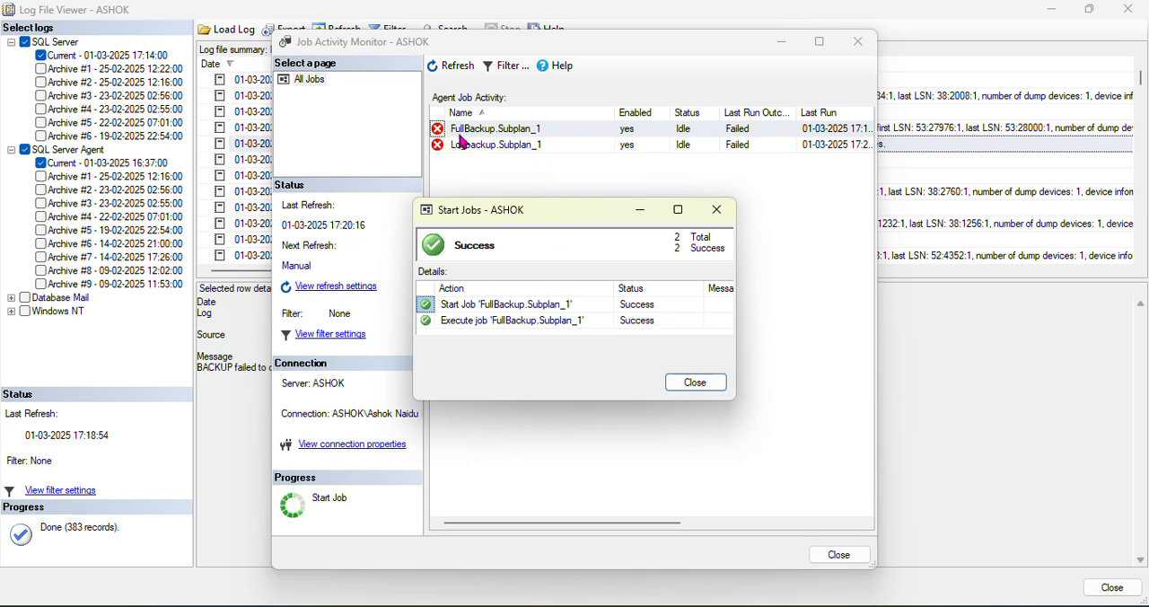
left_click(696, 384)
Refresh the job activity list, maximize the monitor and widen the Last Run column to check the jobs' latest outcomes
left_click(441, 68)
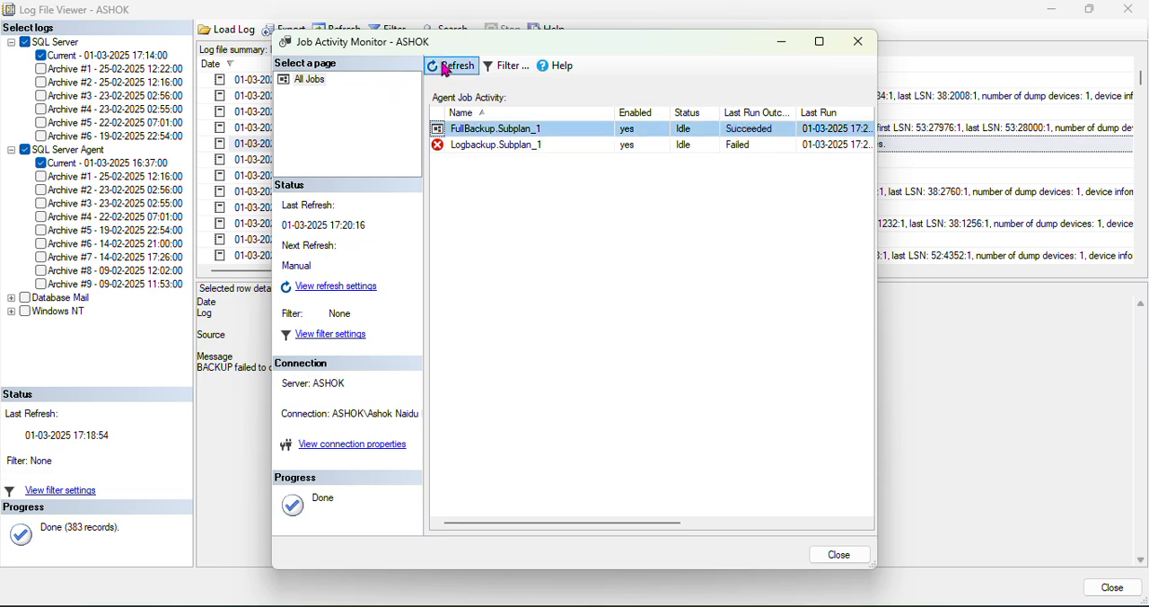
left_click(819, 41)
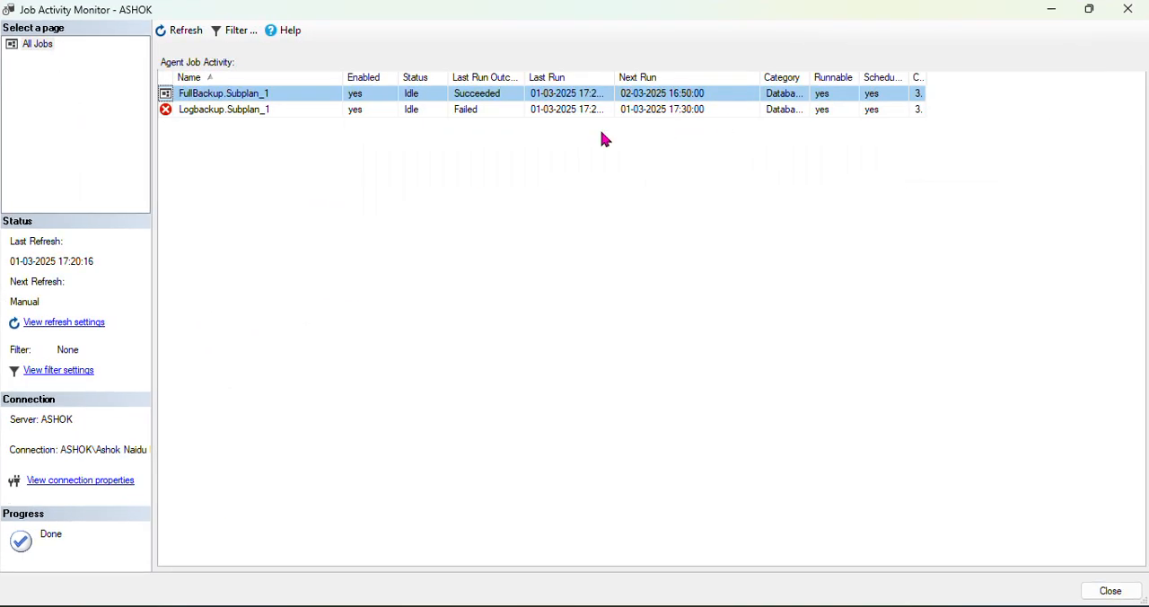
left_click_drag(610, 77, 661, 77)
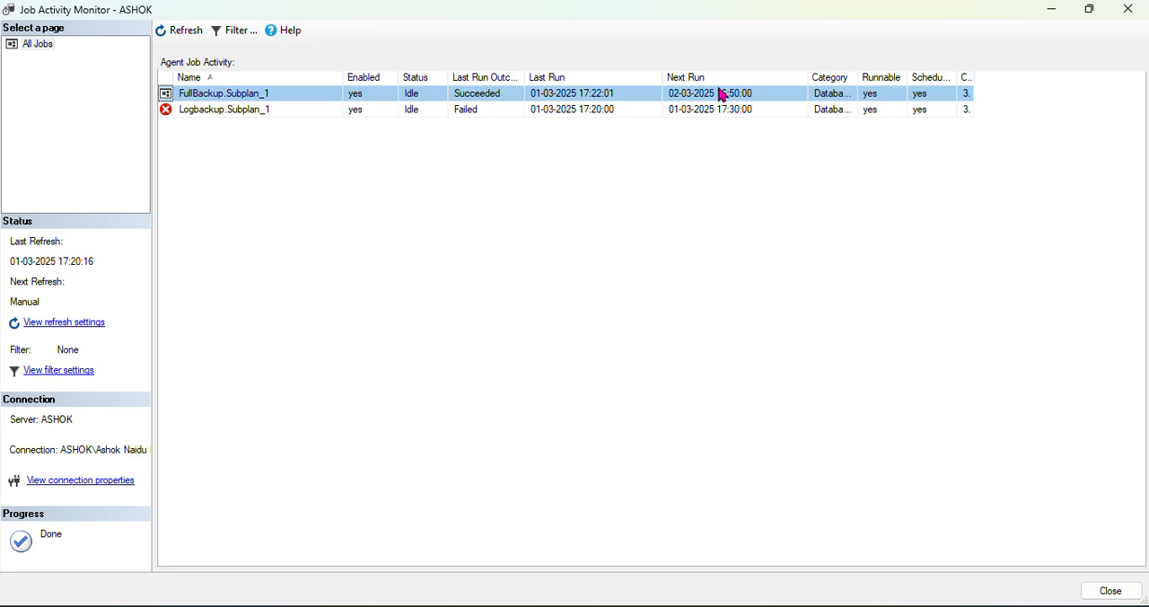
Go back to the SQLQuery6 notes and review the Database mail section down to the line on configuring the alerts
mouse_move(324, 605)
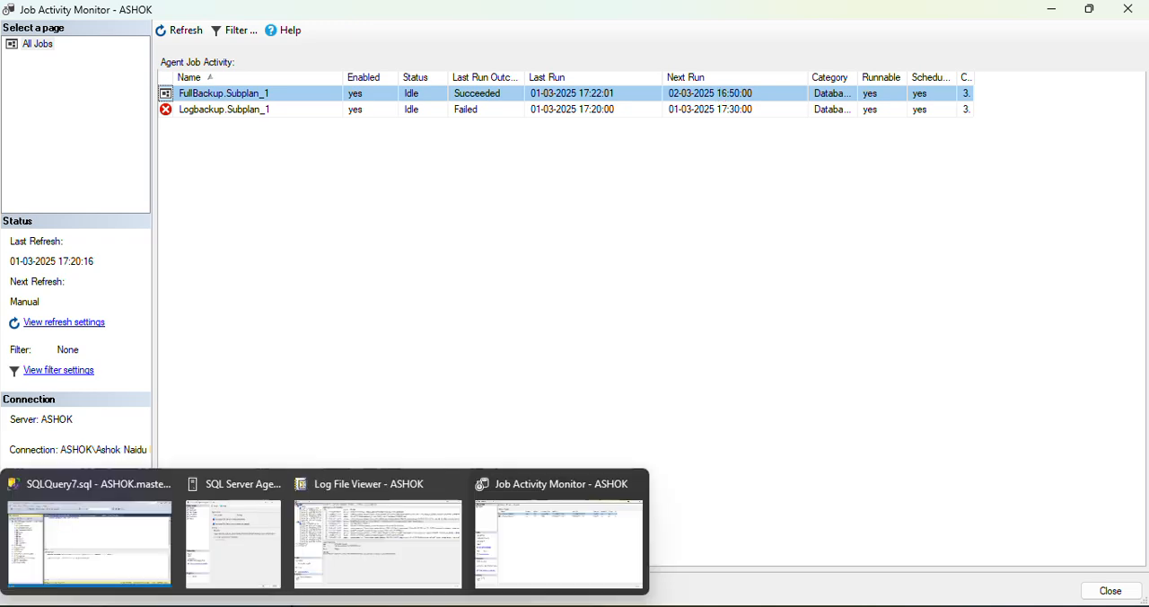
left_click(170, 534)
left_click(592, 101)
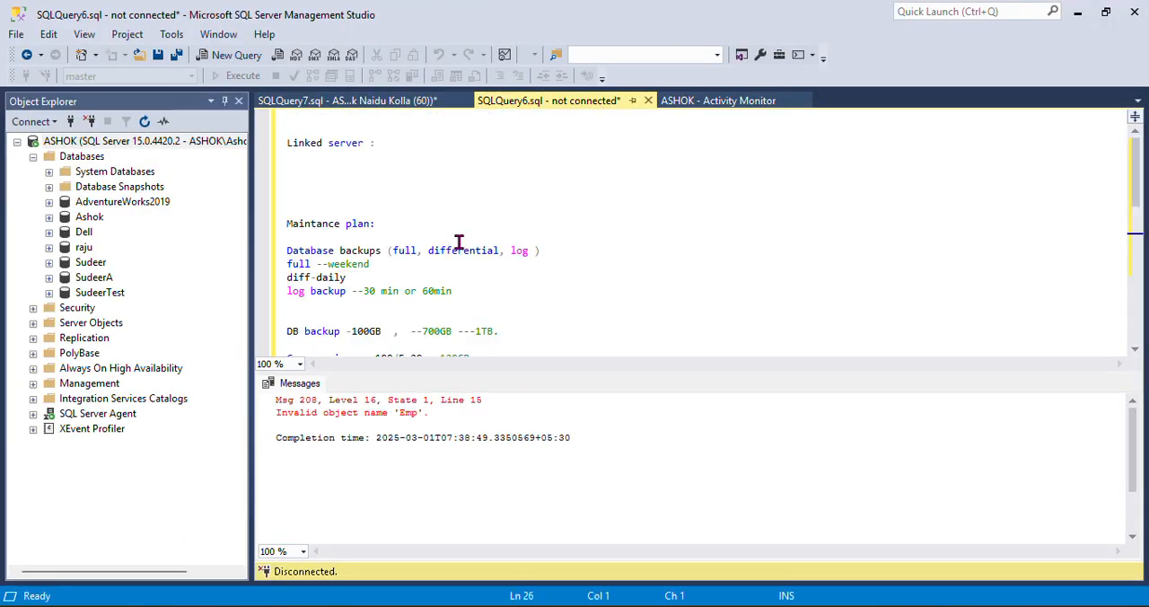
scroll(466, 251, "down", 2)
scroll(467, 269, "down", 2)
left_click_drag(377, 262, 285, 248)
scroll(431, 302, "down", 2)
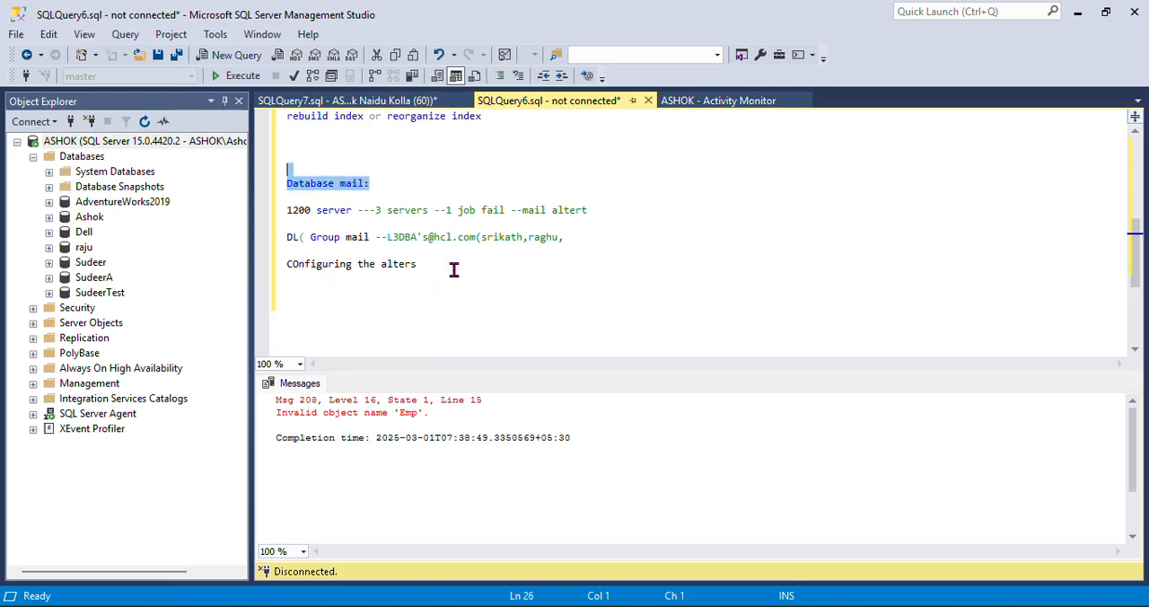
left_click_drag(453, 269, 286, 263)
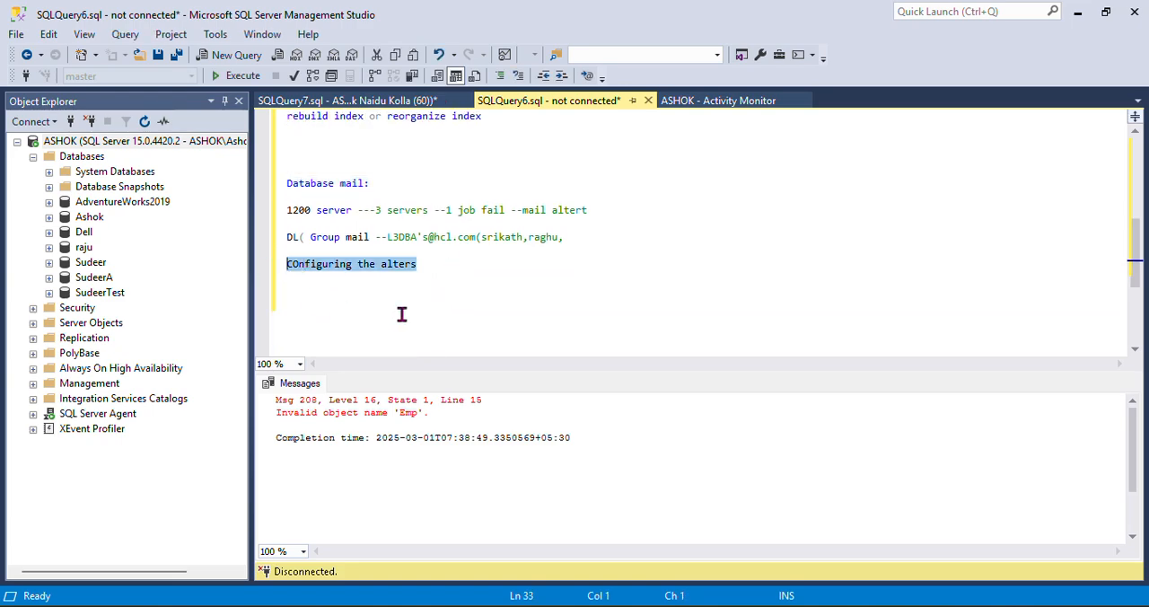
scroll(407, 316, "down", 1)
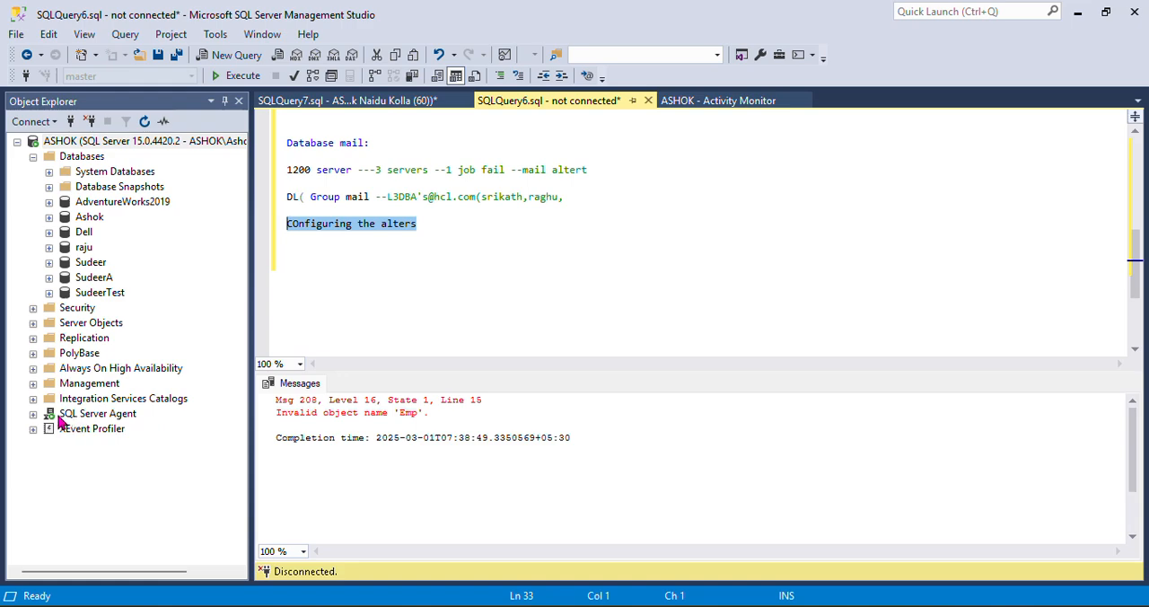
Review the Alert System mail session settings in the SQL Server Agent properties and close the dialog
left_click(92, 418)
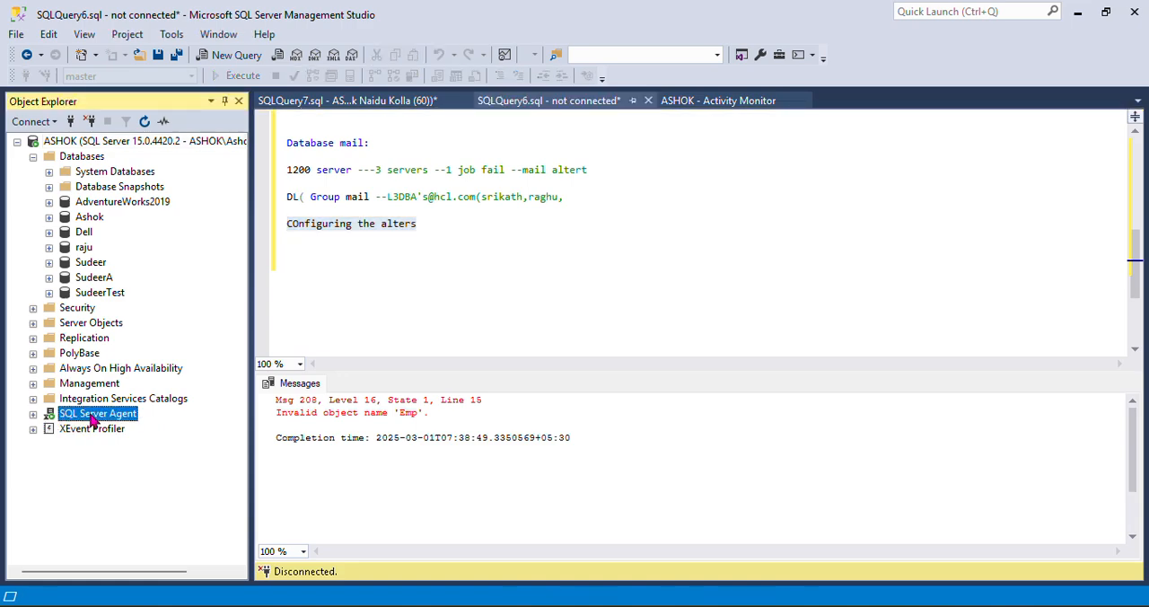
right_click(94, 420)
left_click(144, 594)
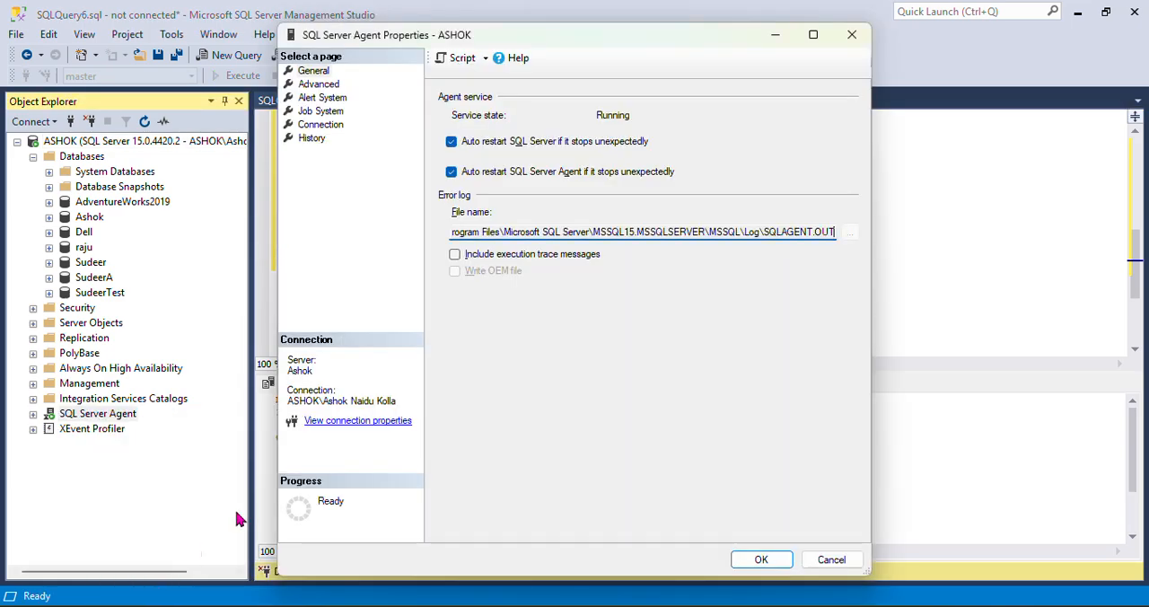
left_click(322, 98)
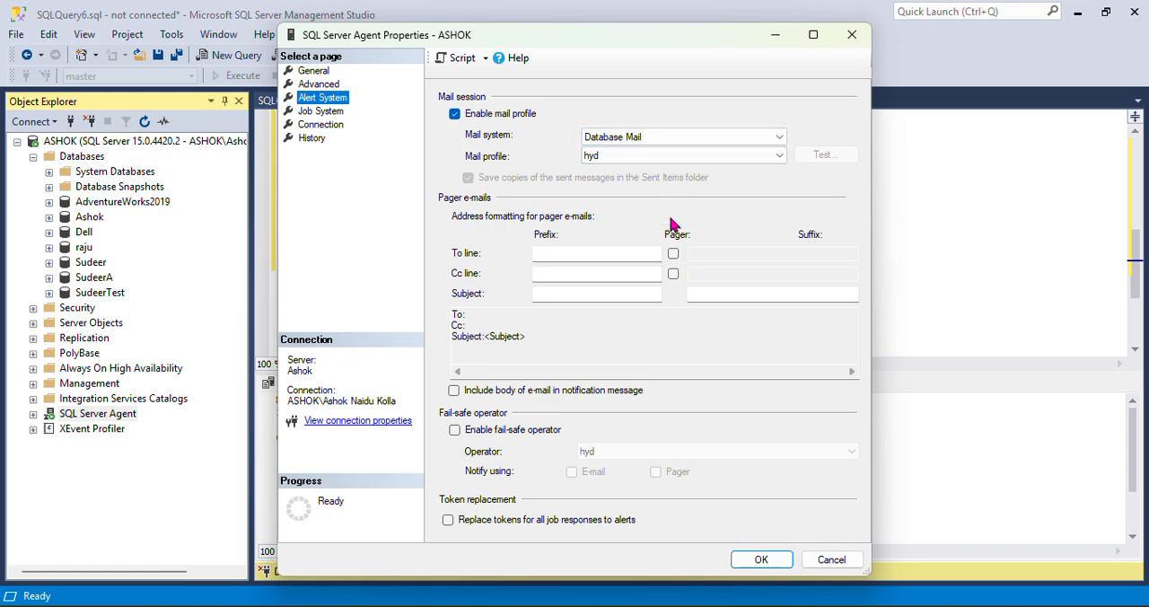
left_click(761, 560)
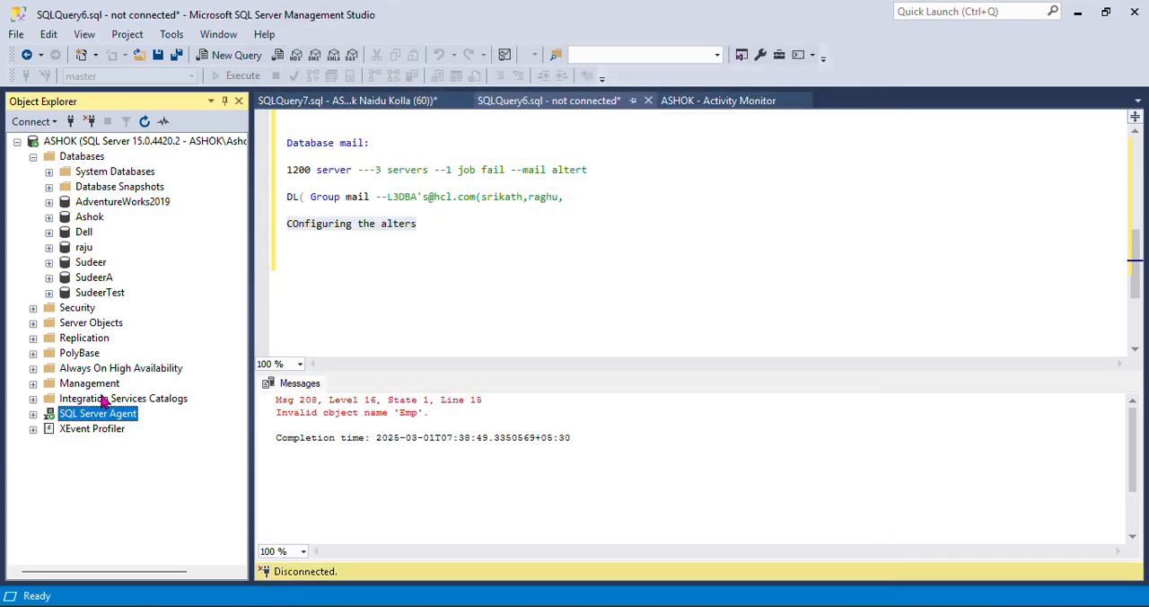
Open the Job Activity Monitor under SQL Server Agent and review the e-mail notification in the FullBackup.Subplan_1 job properties, toggling it off and on again
left_click(34, 415)
left_click(150, 444)
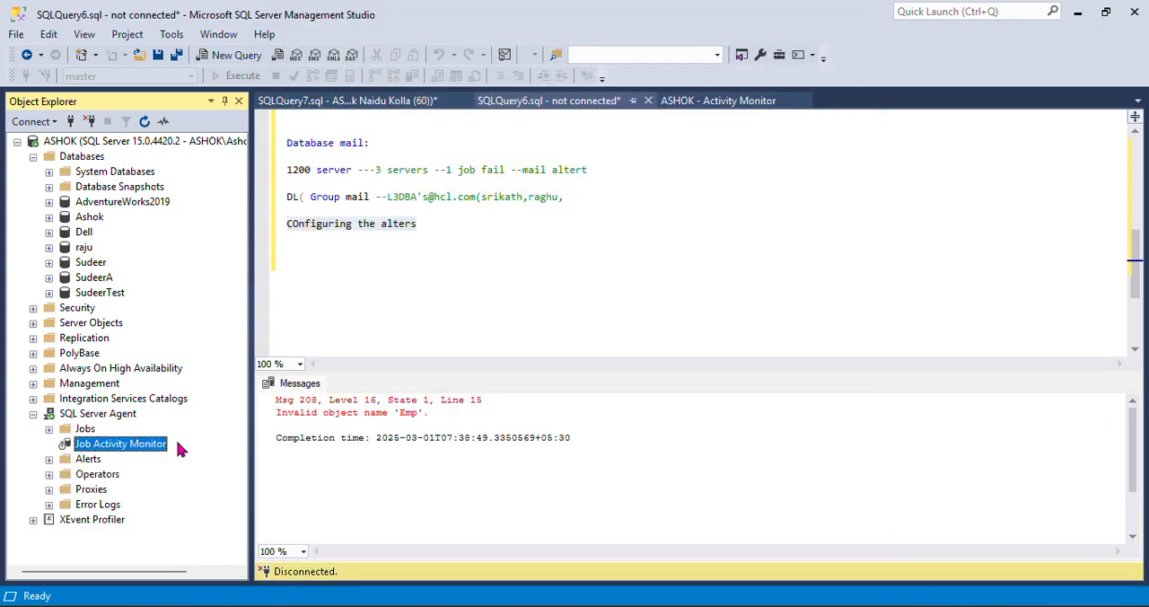
double_click(144, 443)
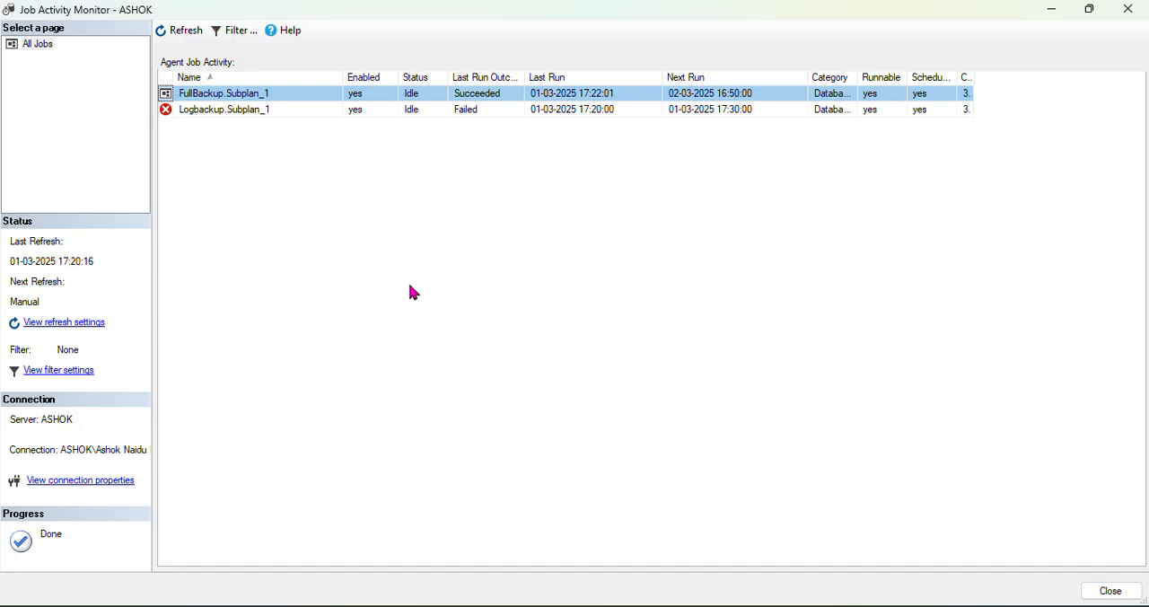
right_click(275, 97)
left_click(324, 258)
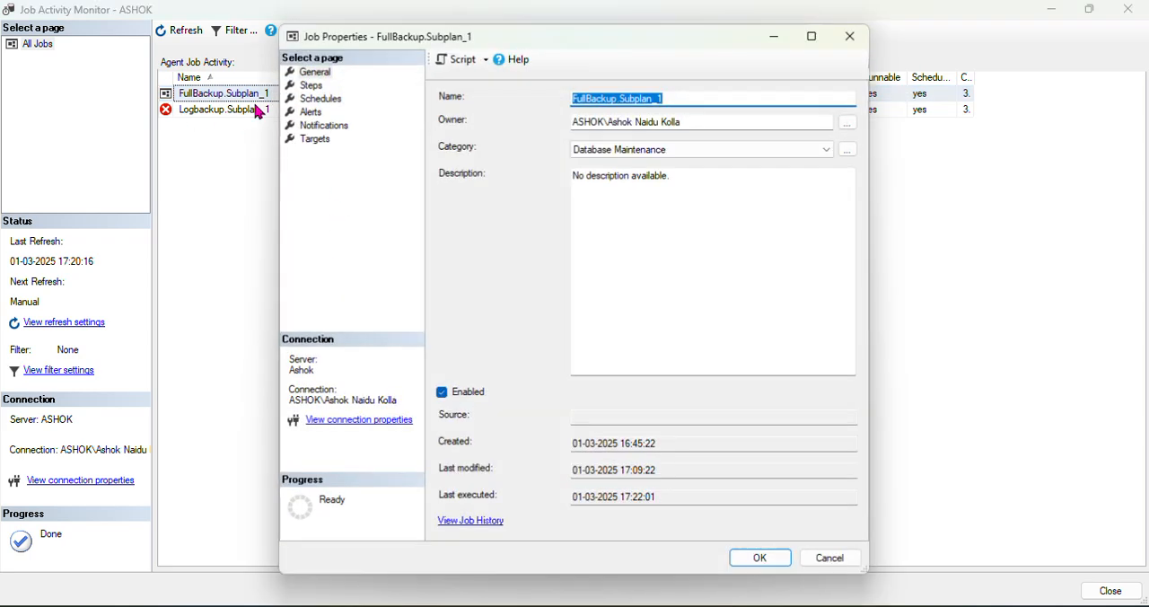
left_click(325, 125)
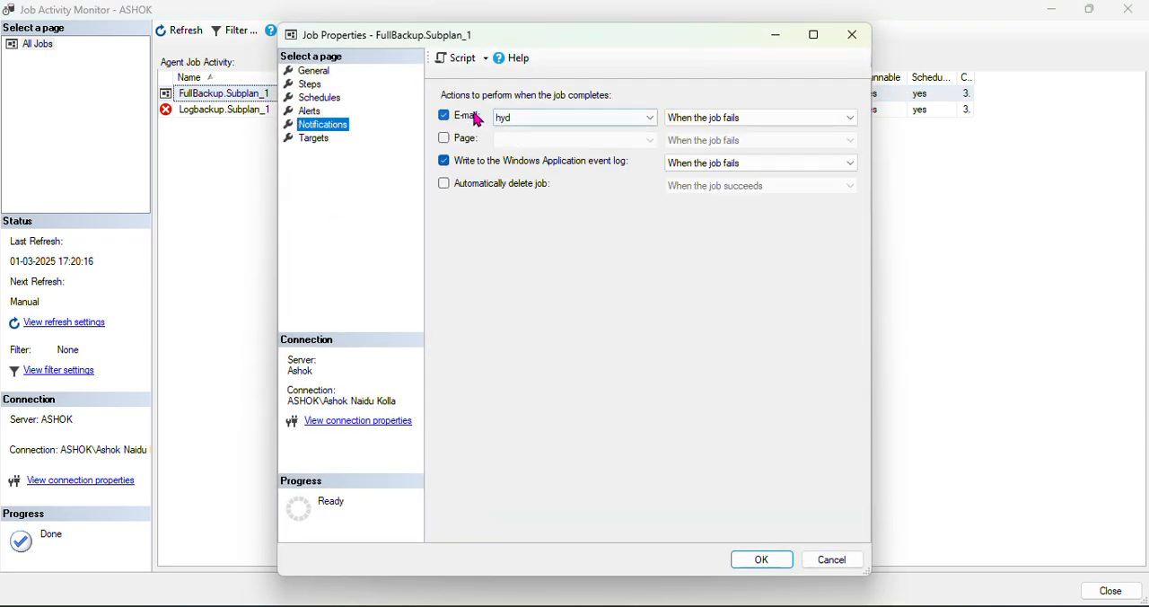
left_click(443, 117)
left_click(444, 117)
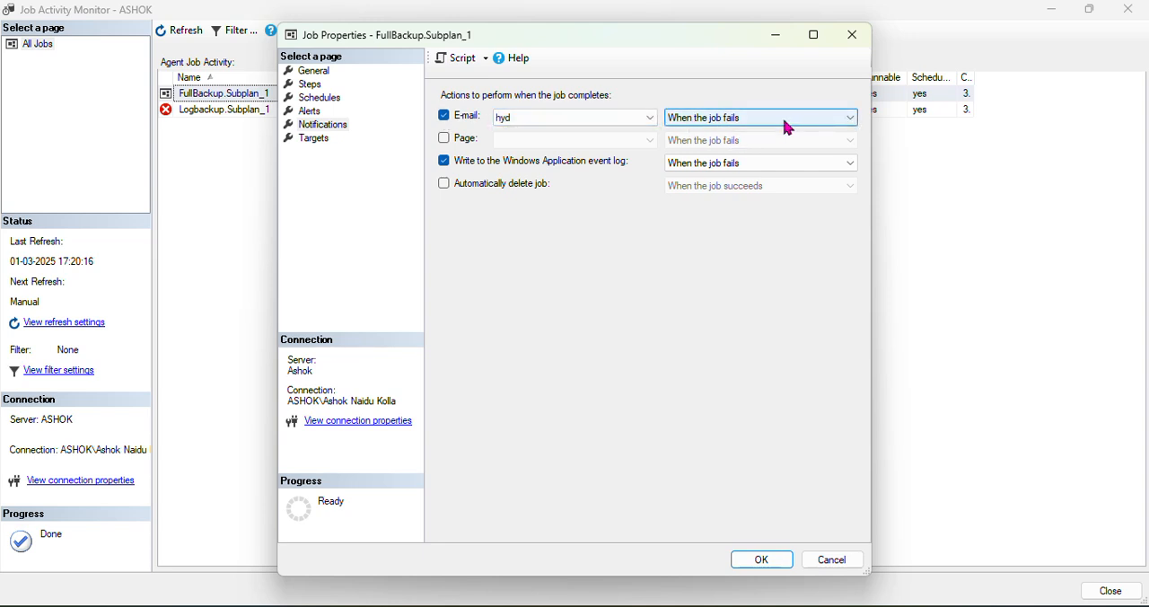
Cancel the job properties, switch to Gmail and read the FullBackup.Subplan_1 failure e-mail before returning to the inbox
left_click(832, 562)
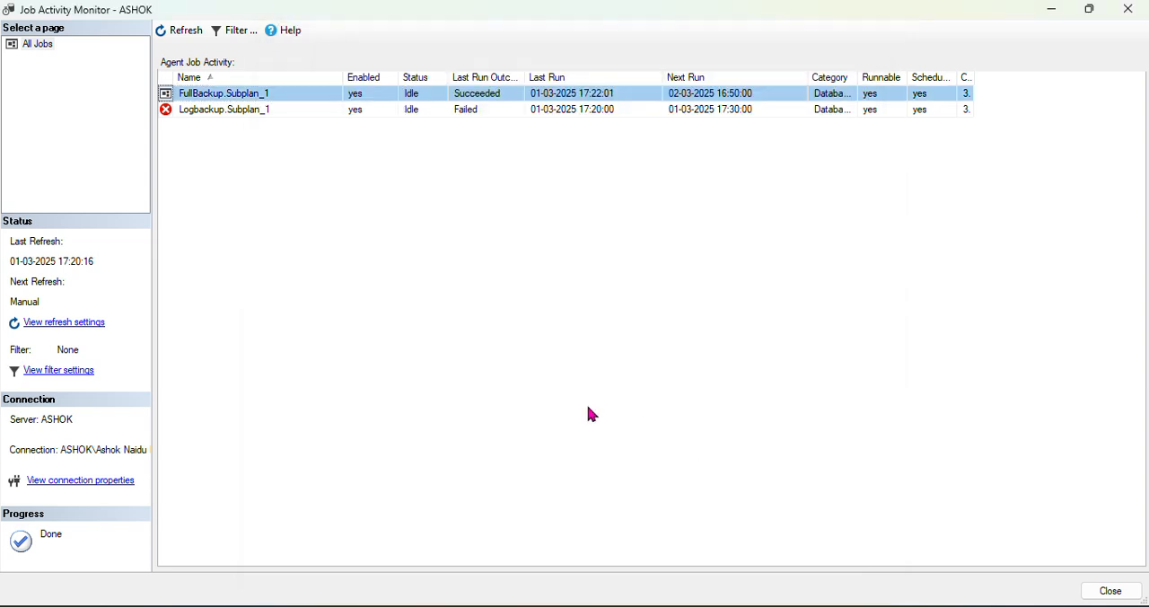
left_click(467, 603)
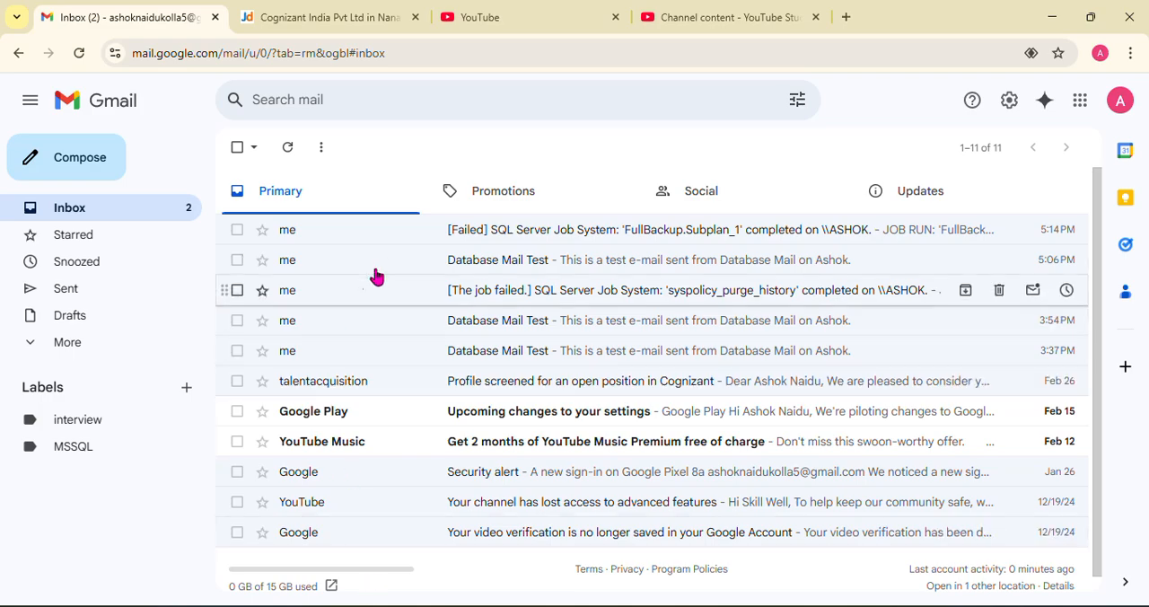
left_click(562, 236)
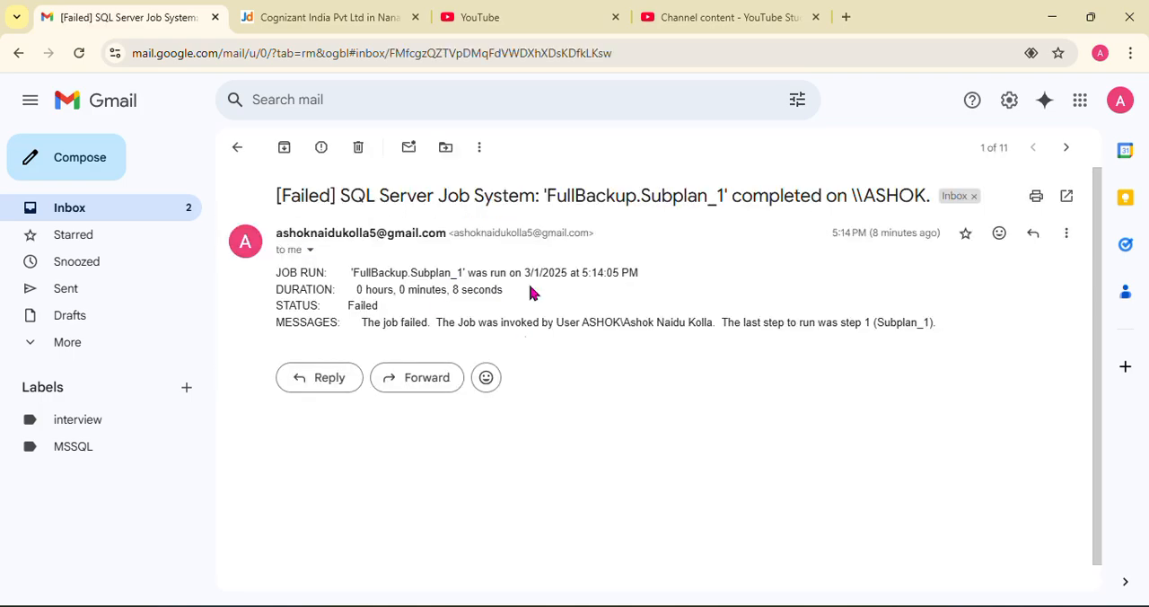
left_click(235, 147)
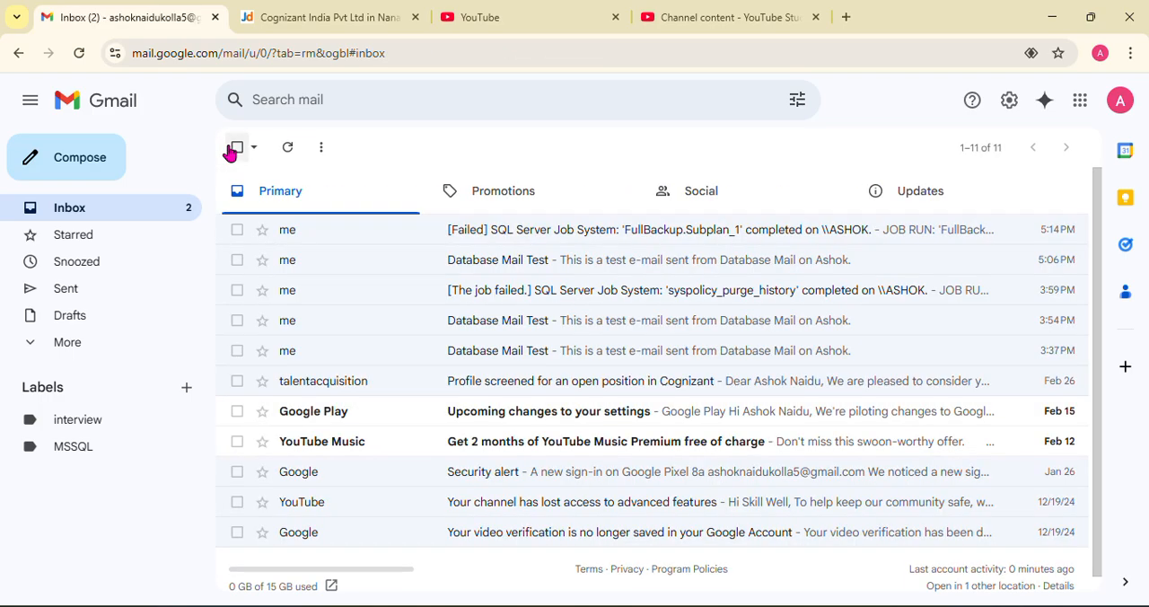
Switch to OneNote to review the server address and port in the Day18 Database Mail notes, and return to SQLQuery6 in SQL Server Management Studio
left_click(485, 604)
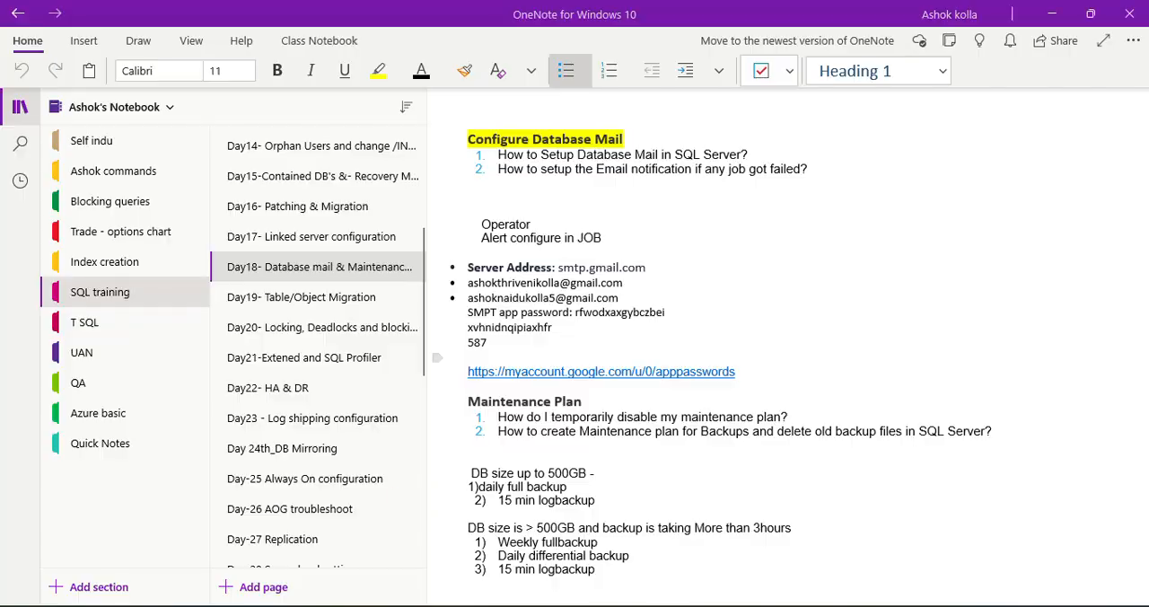
left_click(553, 330)
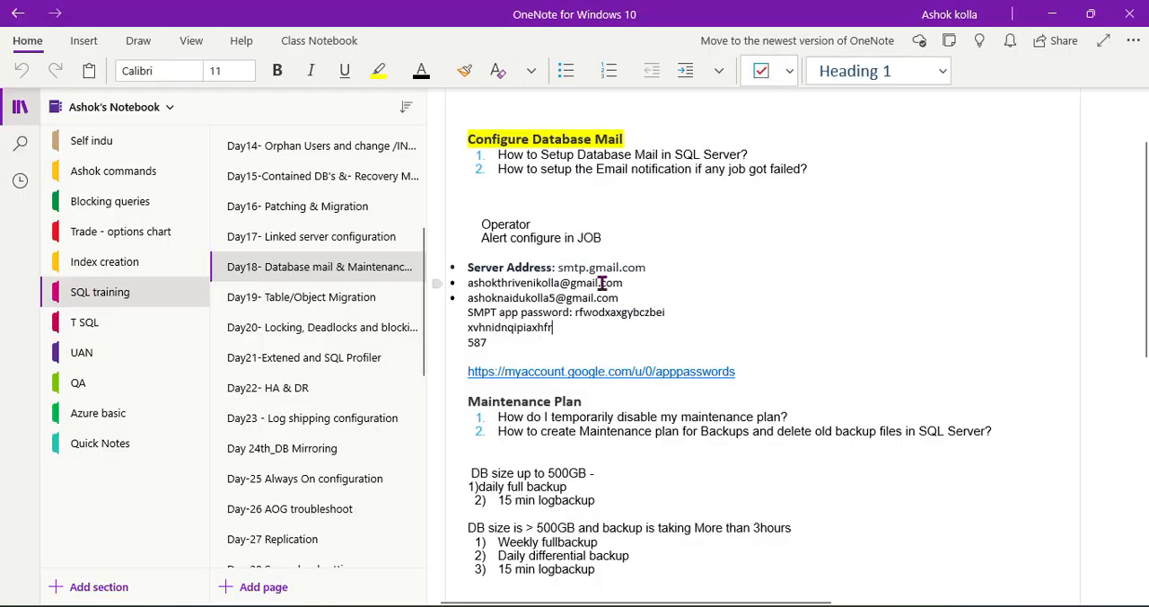
left_click_drag(556, 267, 655, 268)
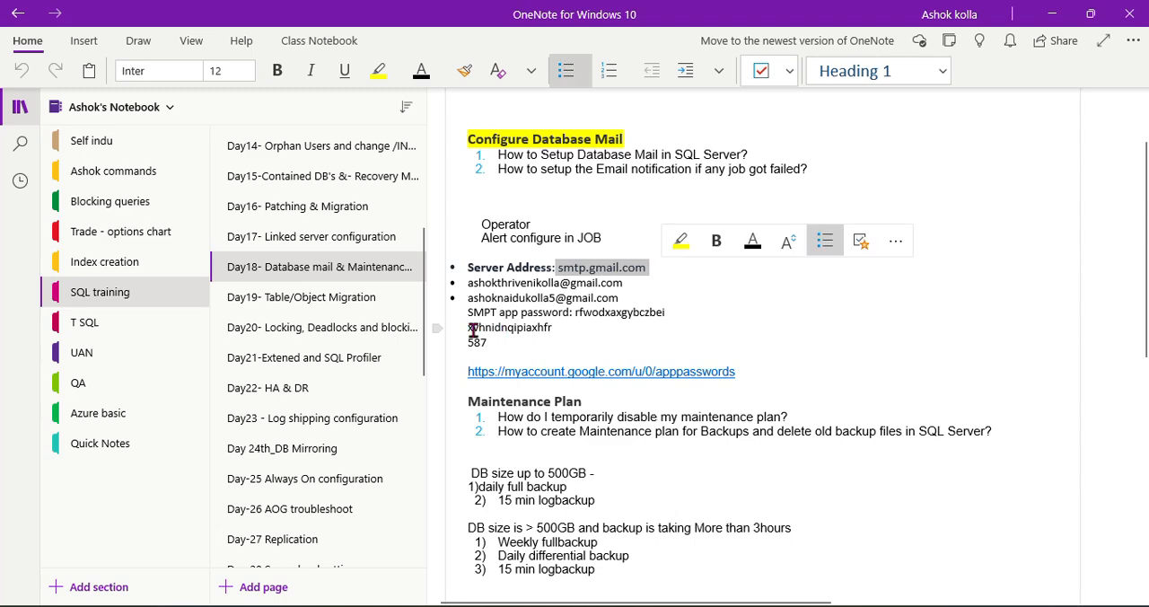
left_click_drag(478, 342, 513, 342)
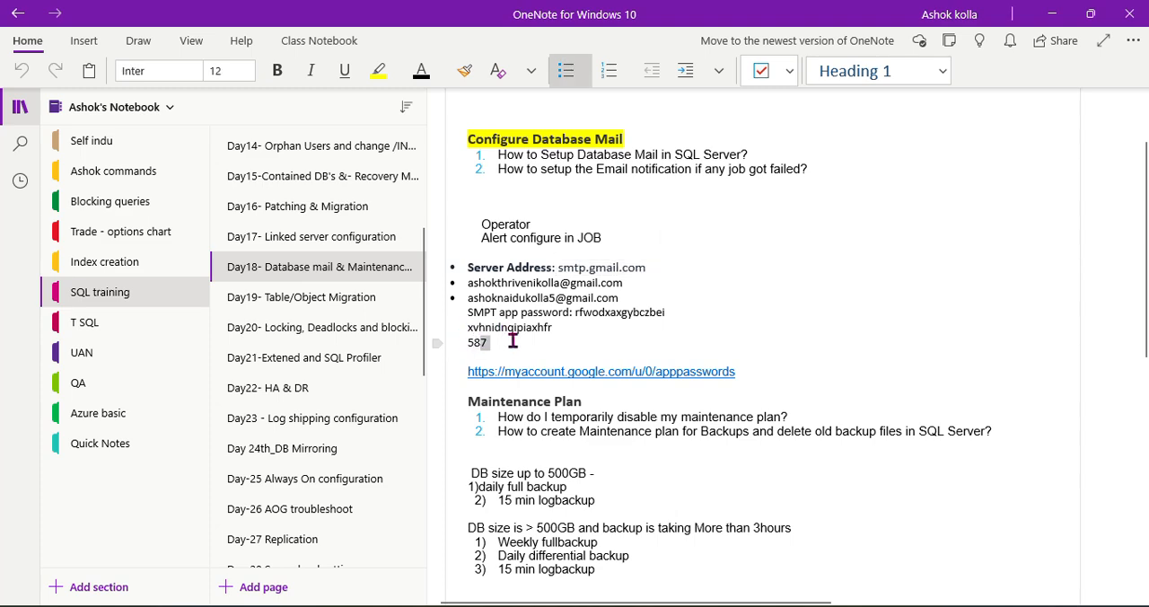
left_click(960, 235)
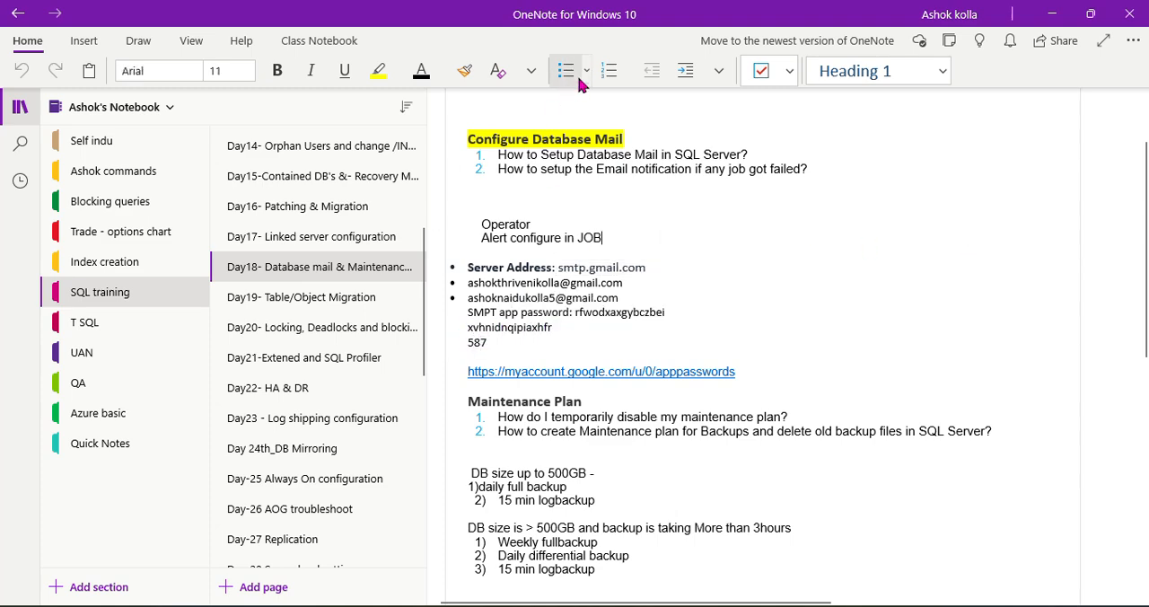
mouse_move(313, 604)
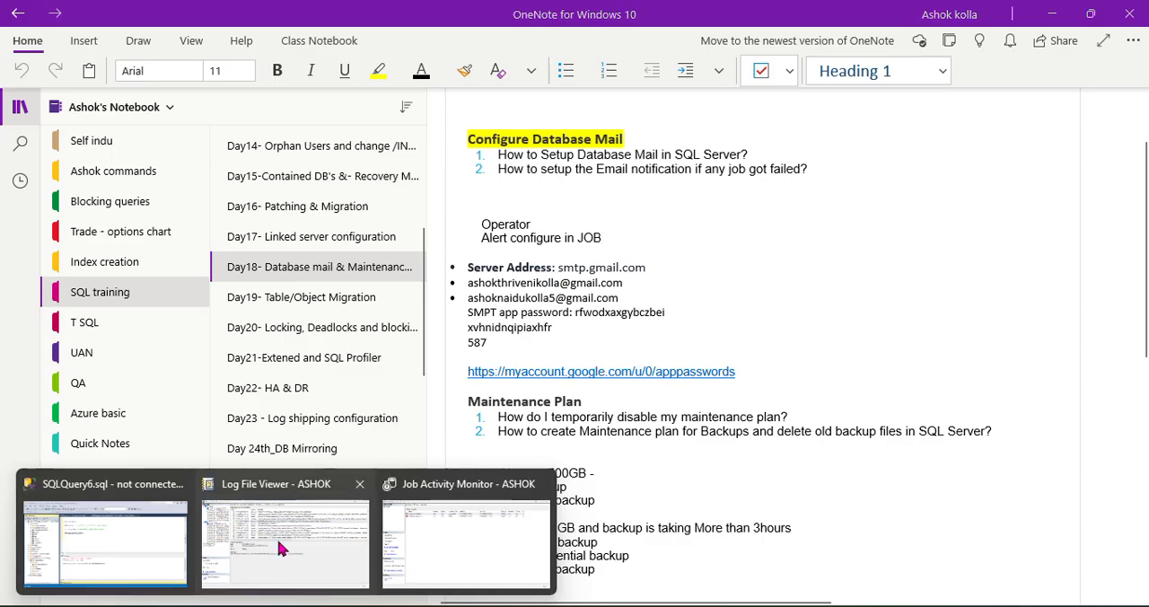
left_click(171, 534)
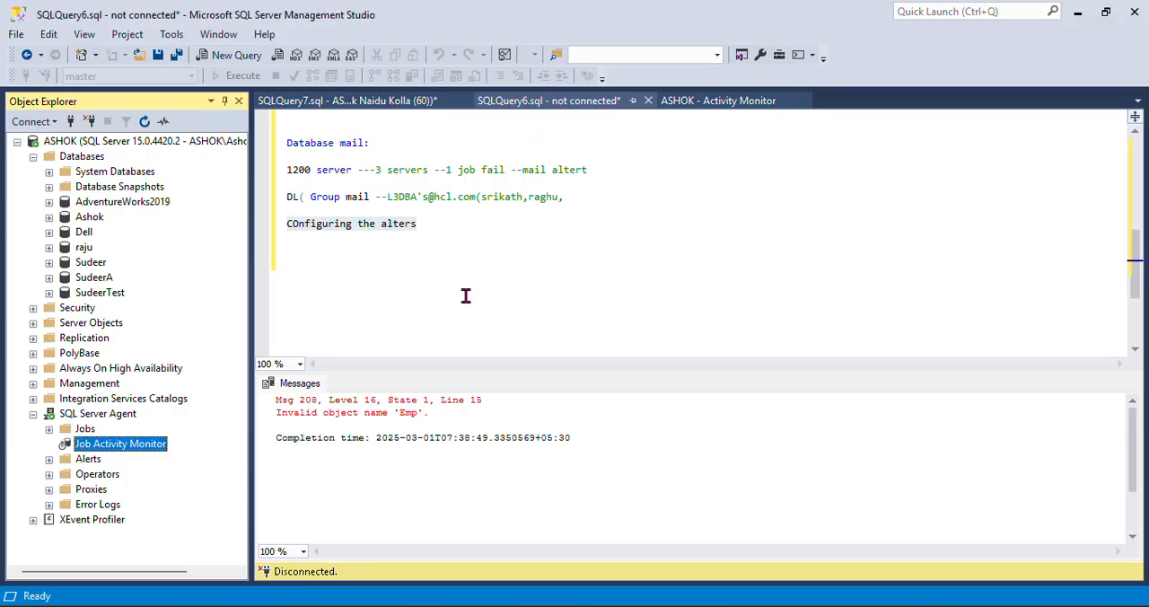